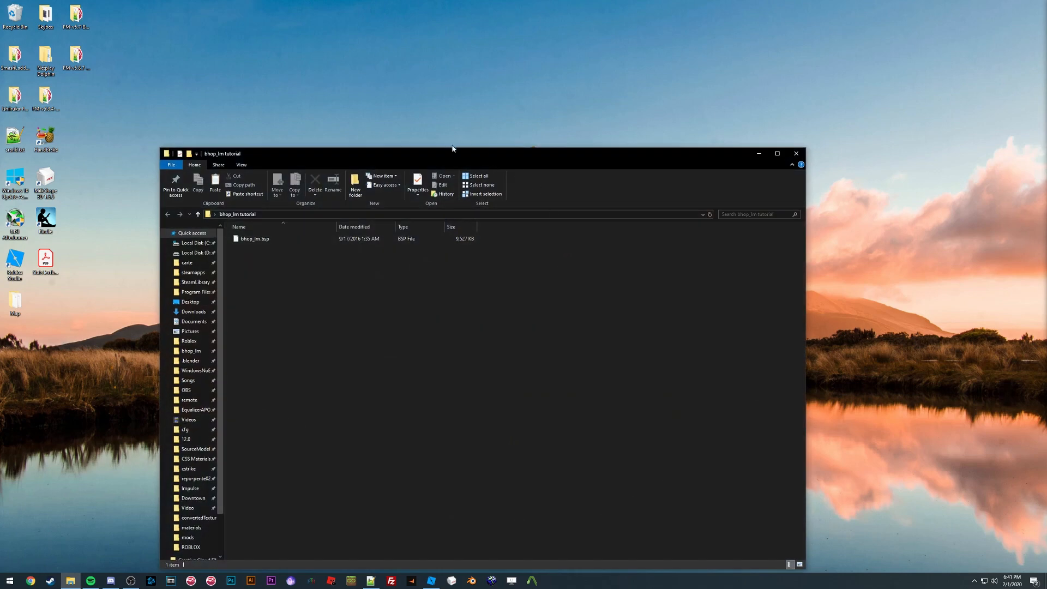
Step: Find the BSPSource program folder through Start search and launch bspsrc.jar
{"action": "left_click_drag", "start_coordinate": [451, 157], "coordinate": [480, 97]}
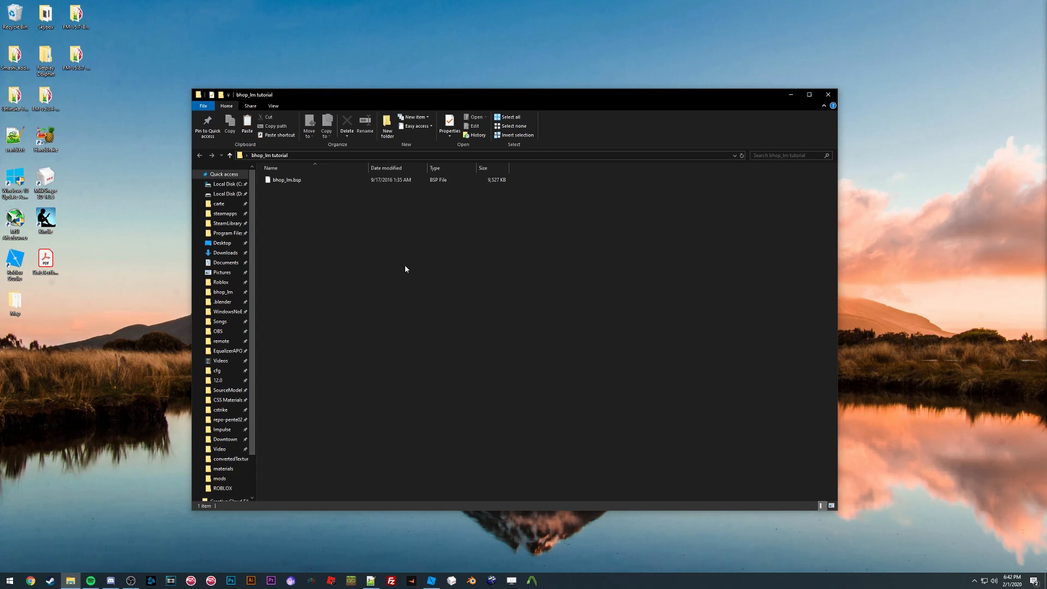
{"action": "left_click", "coordinate": [10, 581]}
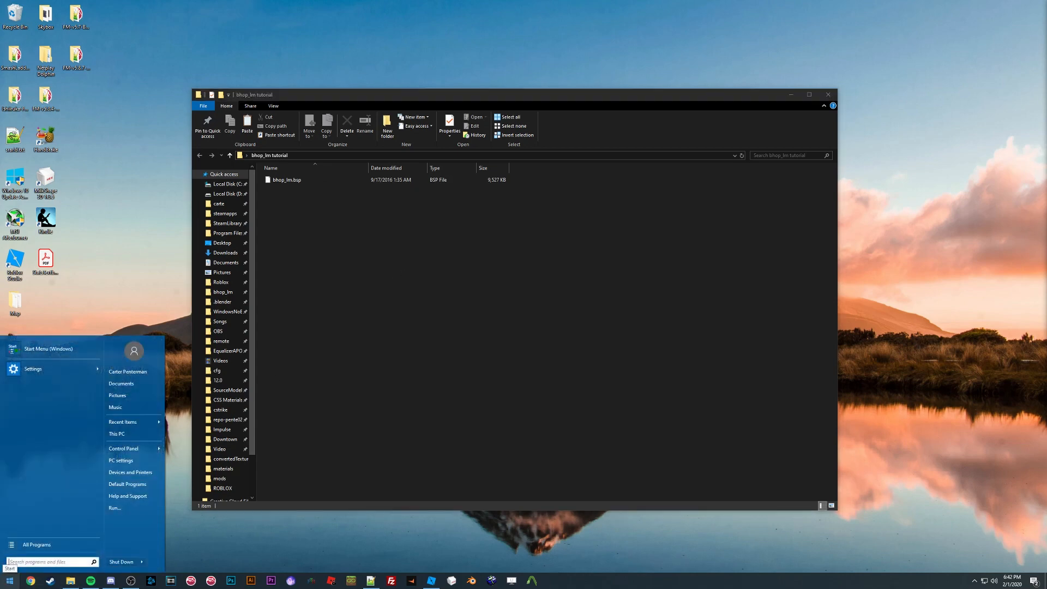
{"action": "type", "text": "bspso"}
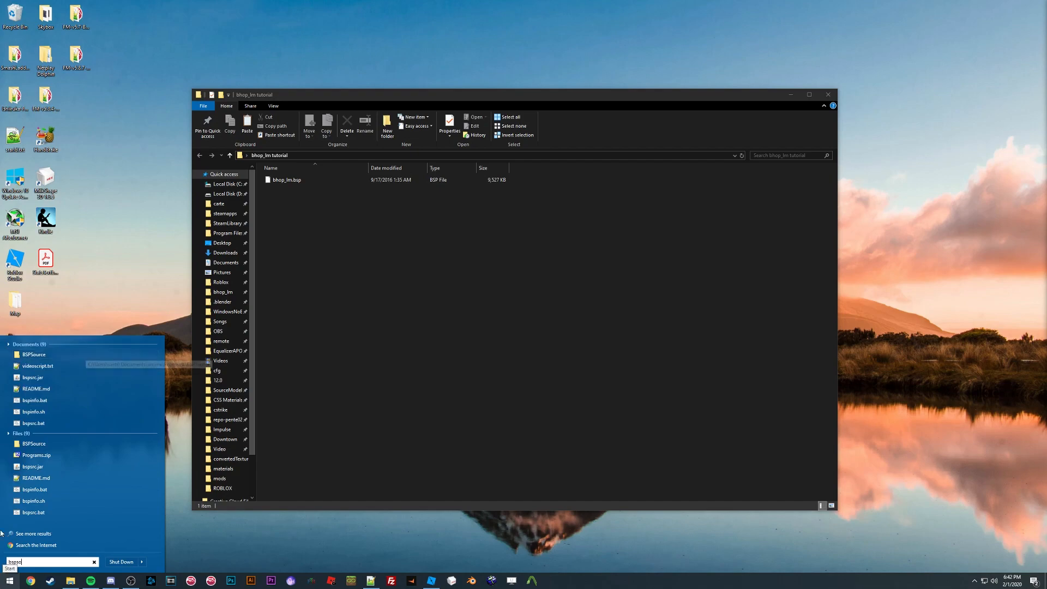
{"action": "left_click", "coordinate": [34, 354]}
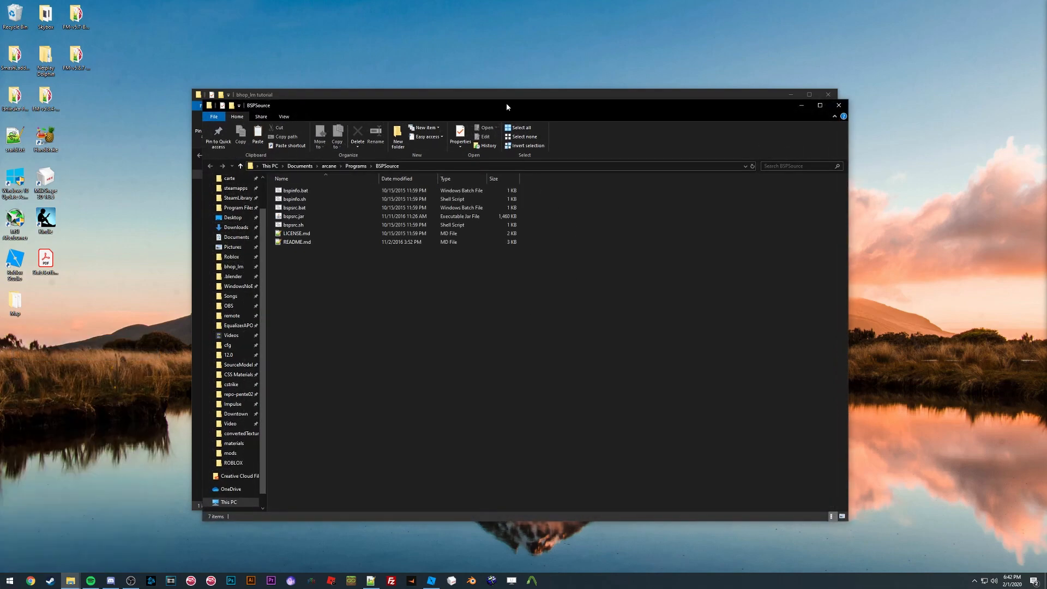
{"action": "left_click_drag", "start_coordinate": [506, 103], "coordinate": [655, 155]}
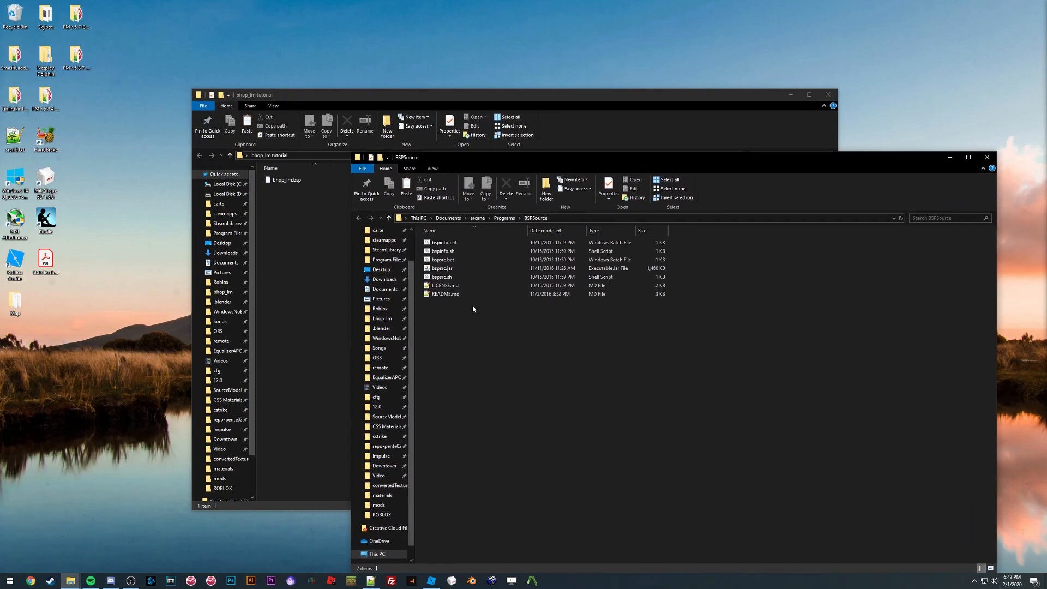
{"action": "double_click", "coordinate": [443, 269]}
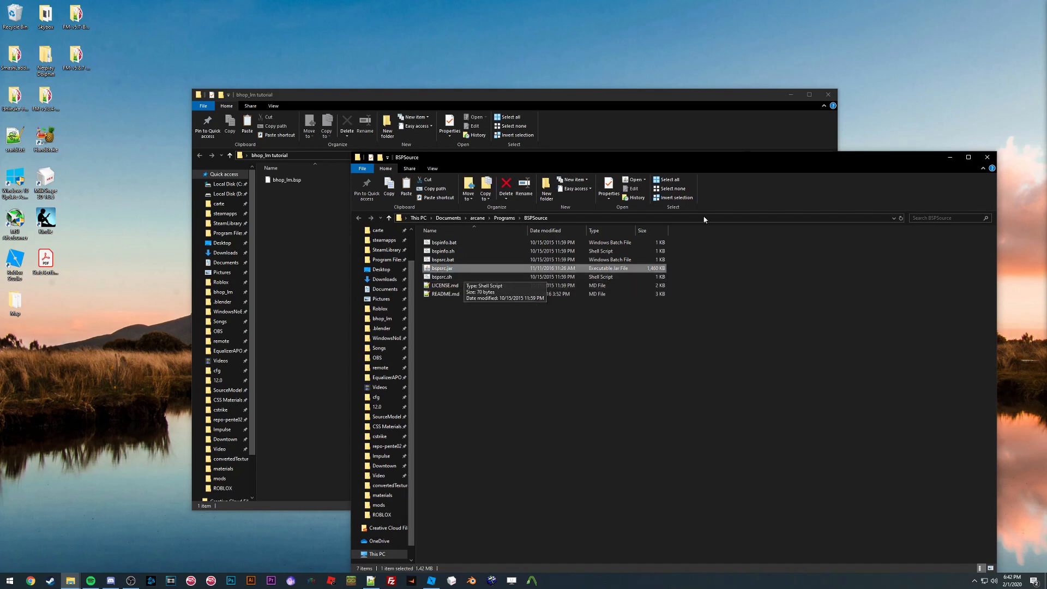
Step: Close the BSPSource folder window and load bhop_lm.bsp into BSPSource's file list
{"action": "left_click_drag", "start_coordinate": [115, 50], "coordinate": [291, 278]}
{"action": "left_click", "coordinate": [987, 159]}
{"action": "left_click", "coordinate": [987, 160]}
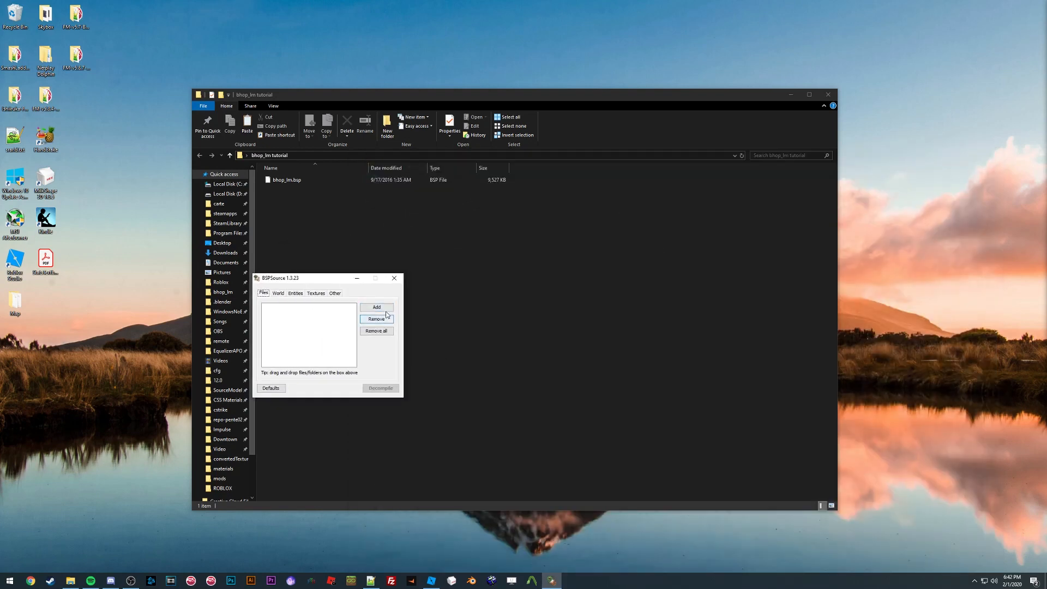
{"action": "left_click_drag", "start_coordinate": [280, 186], "coordinate": [304, 332]}
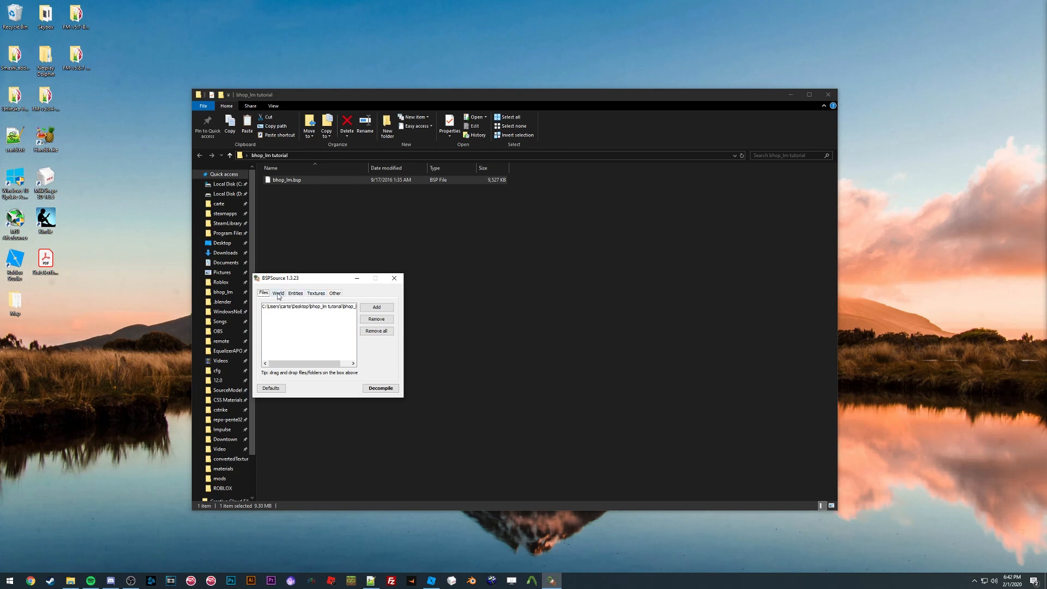
Step: Review the Textures and Other settings and enable Extract embedded files
{"action": "left_click", "coordinate": [316, 293]}
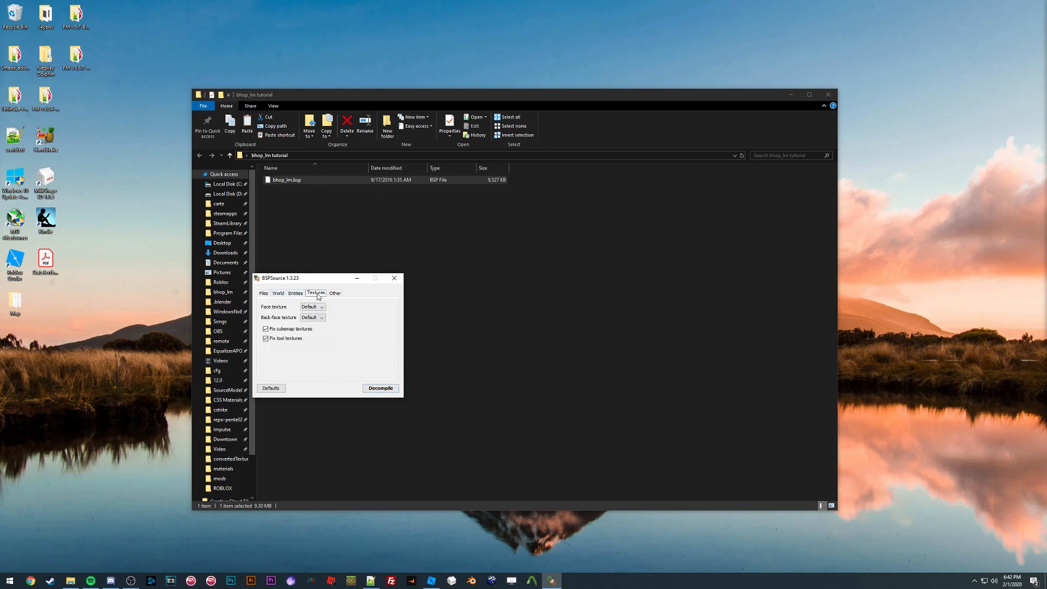
{"action": "left_click", "coordinate": [335, 293]}
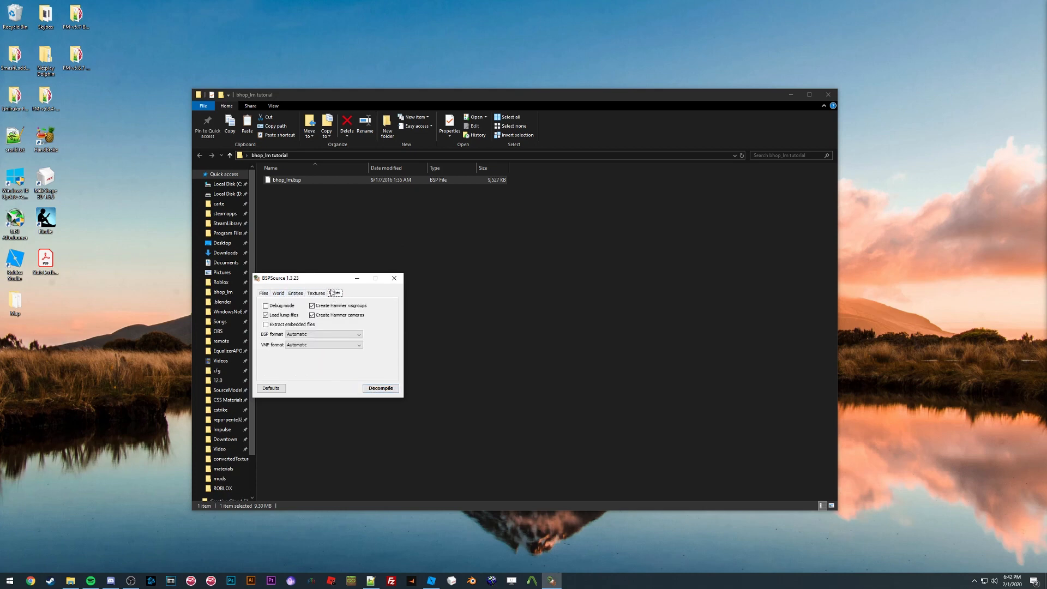
{"action": "left_click", "coordinate": [272, 326]}
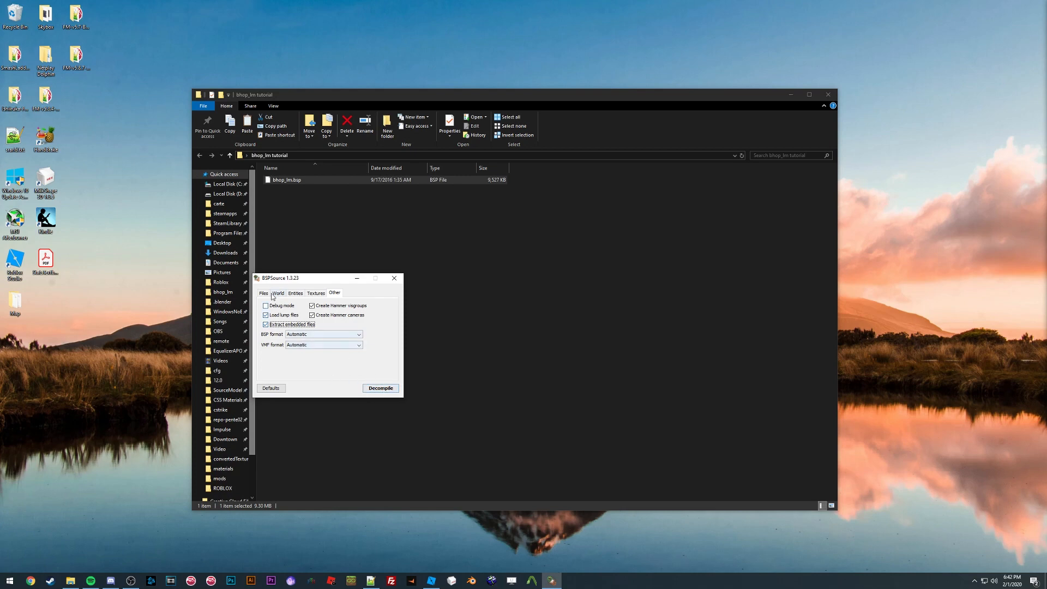
Step: Decompile the map, save it as bhop_lm_d.vmf in the bhop_lm tutorial folder, and close BSPSource
{"action": "left_click", "coordinate": [380, 388]}
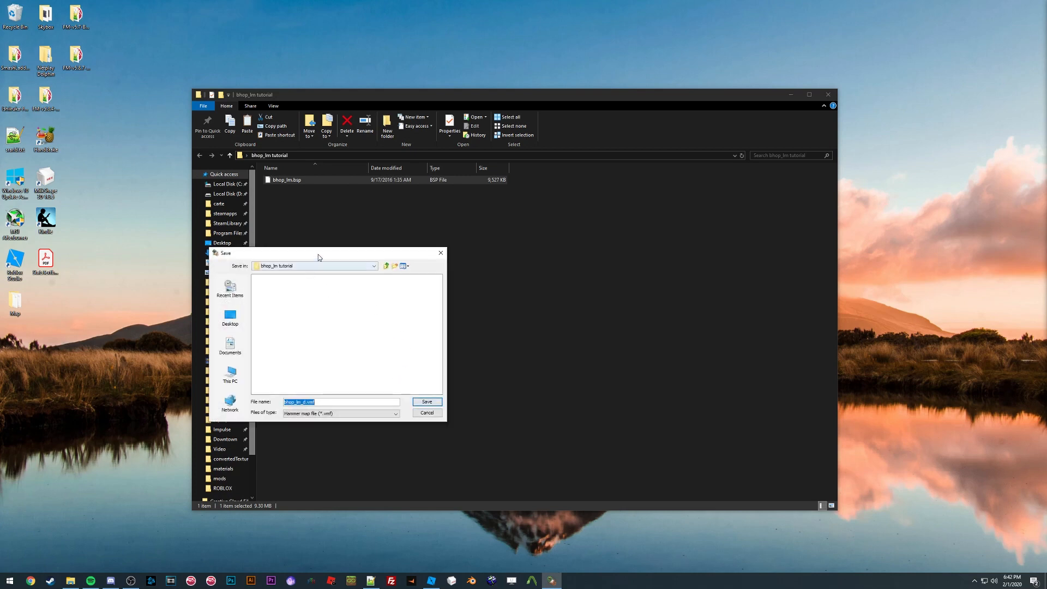
{"action": "left_click_drag", "start_coordinate": [318, 254], "coordinate": [463, 257]}
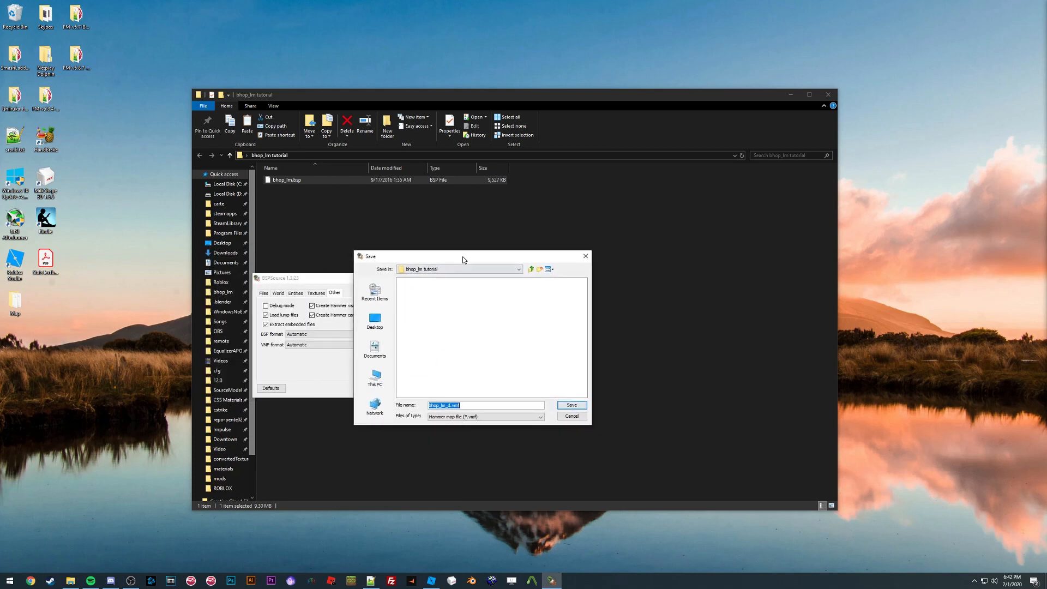
{"action": "left_click", "coordinate": [459, 406]}
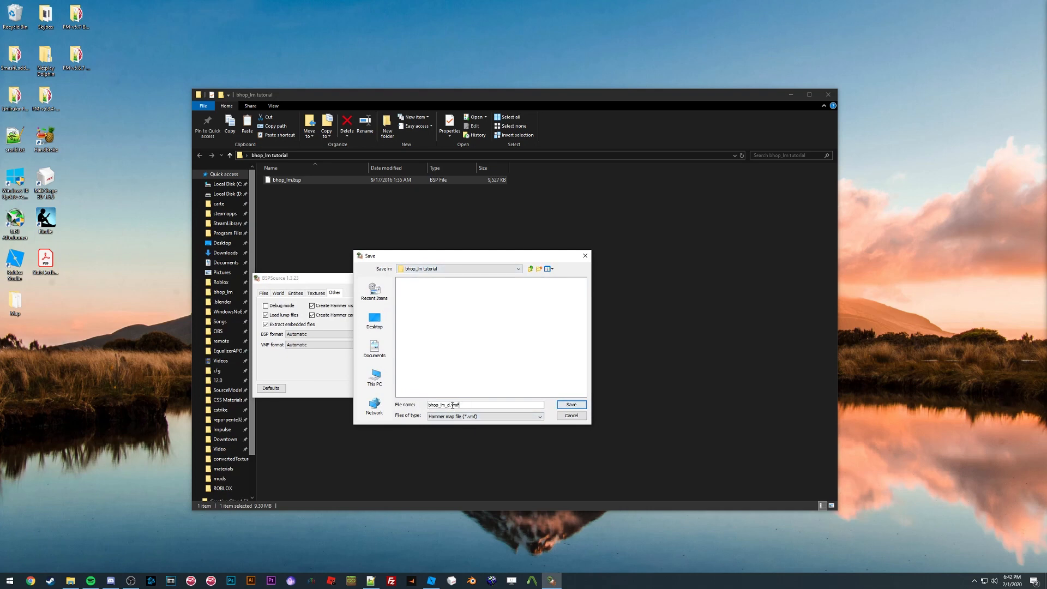
{"action": "left_click", "coordinate": [571, 404]}
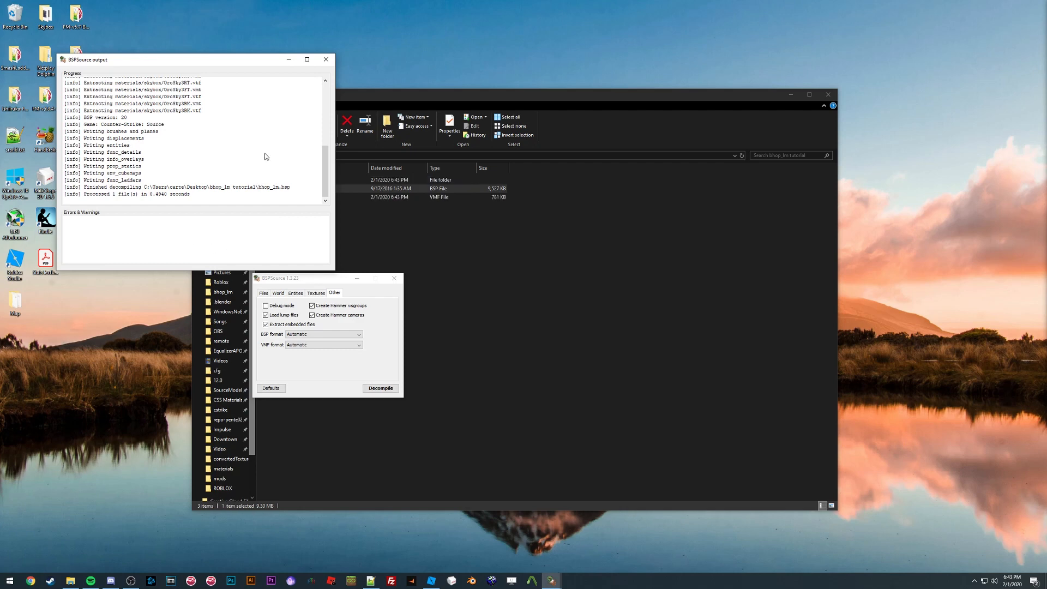
{"action": "left_click", "coordinate": [326, 60]}
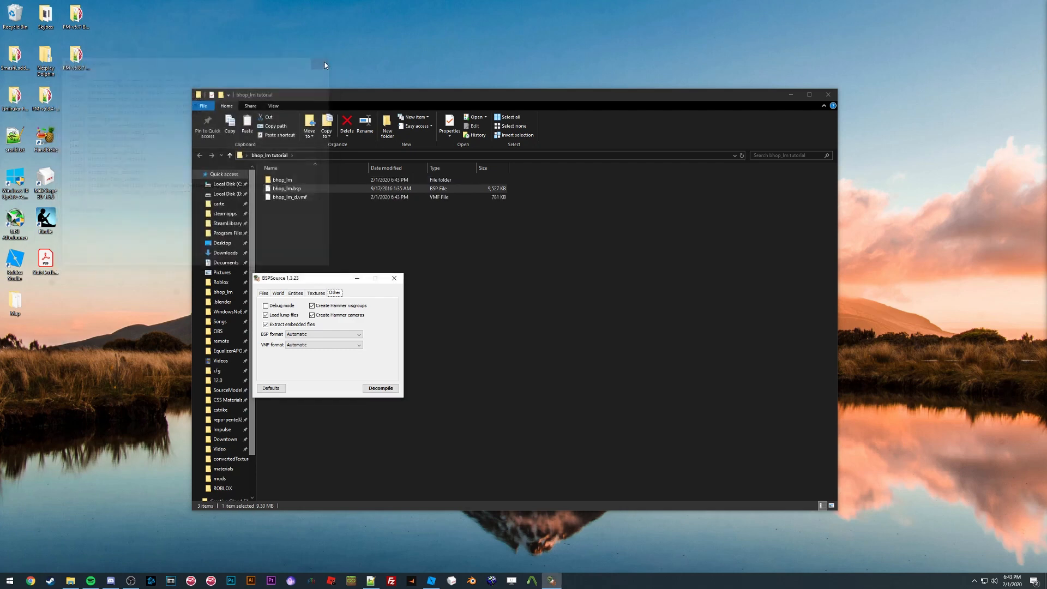
{"action": "left_click", "coordinate": [394, 278]}
Step: Browse the extracted materials folders real_dev, zyper and skybox to examine their texture files
{"action": "left_click", "coordinate": [324, 220]}
{"action": "left_click", "coordinate": [298, 198]}
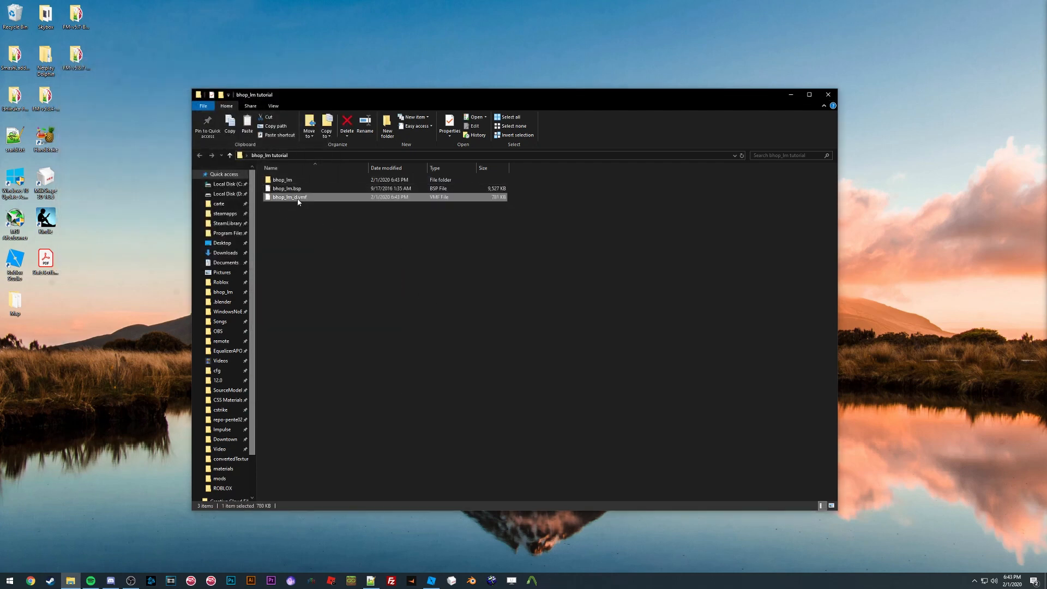
{"action": "double_click", "coordinate": [284, 181]}
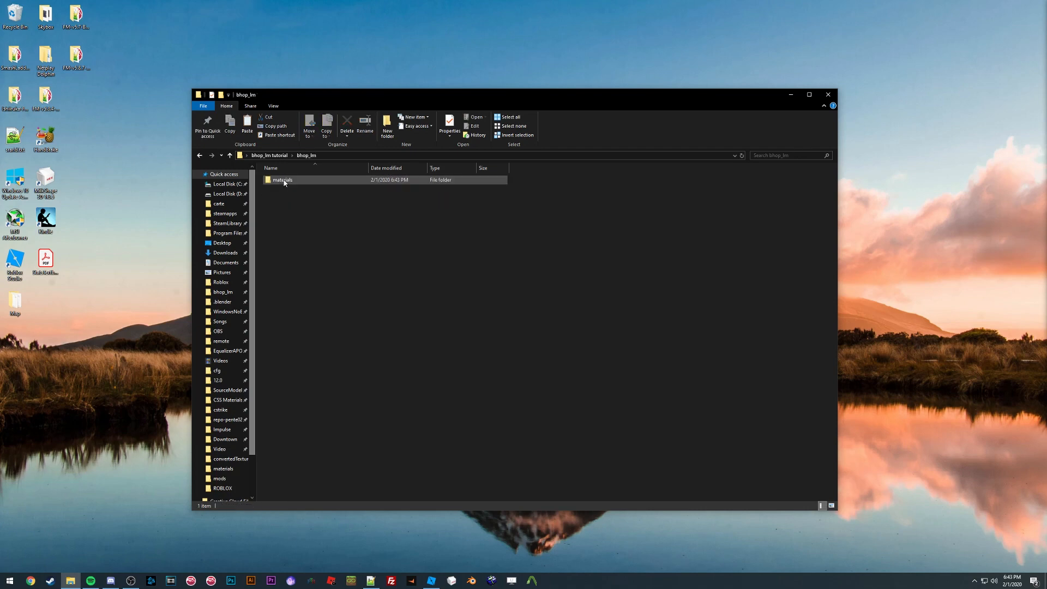
{"action": "double_click", "coordinate": [283, 182]}
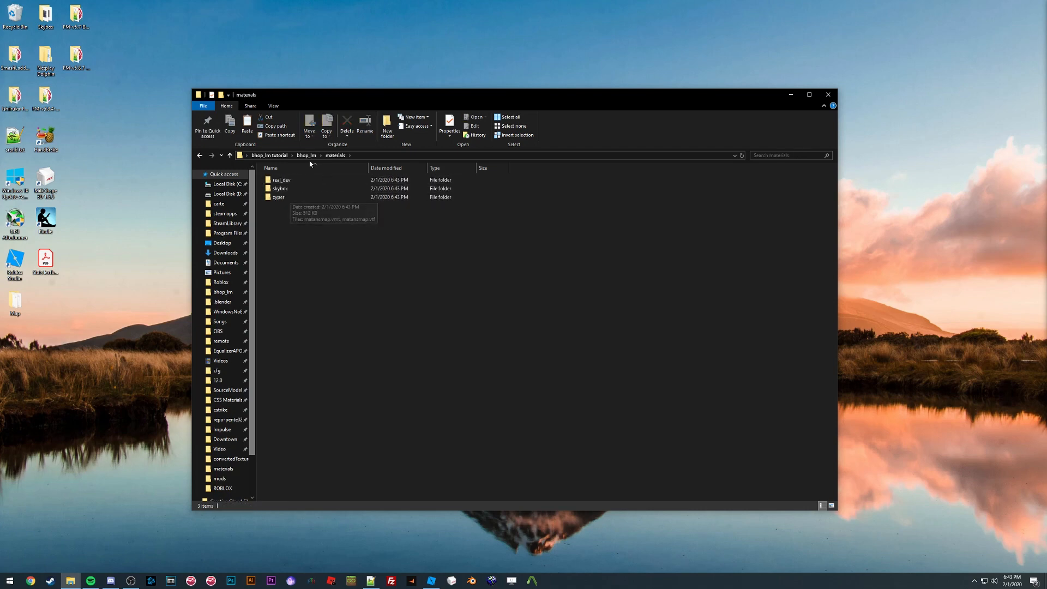
{"action": "double_click", "coordinate": [304, 180]}
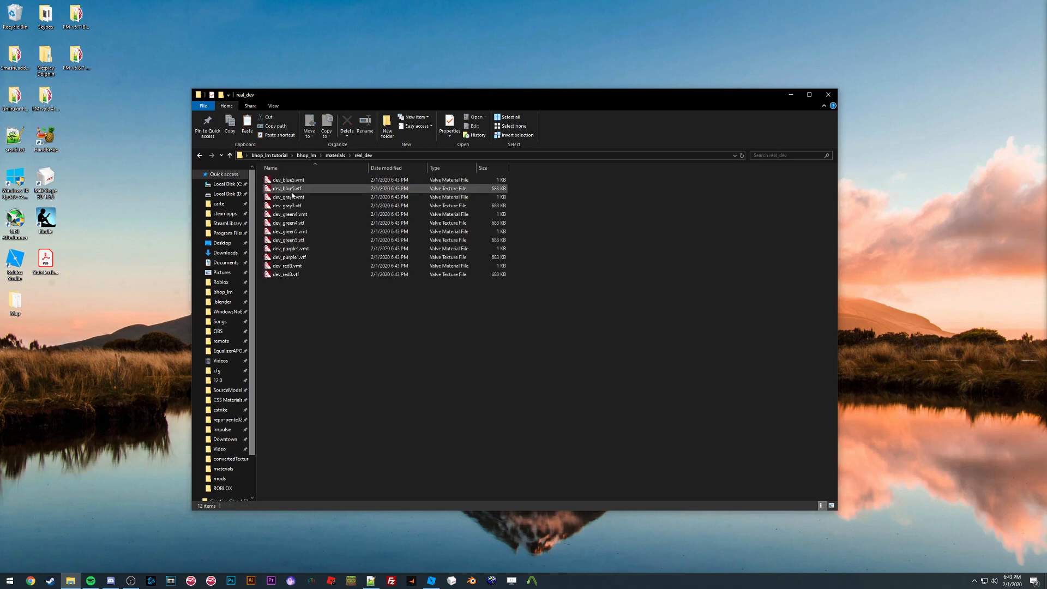
{"action": "left_click", "coordinate": [199, 157]}
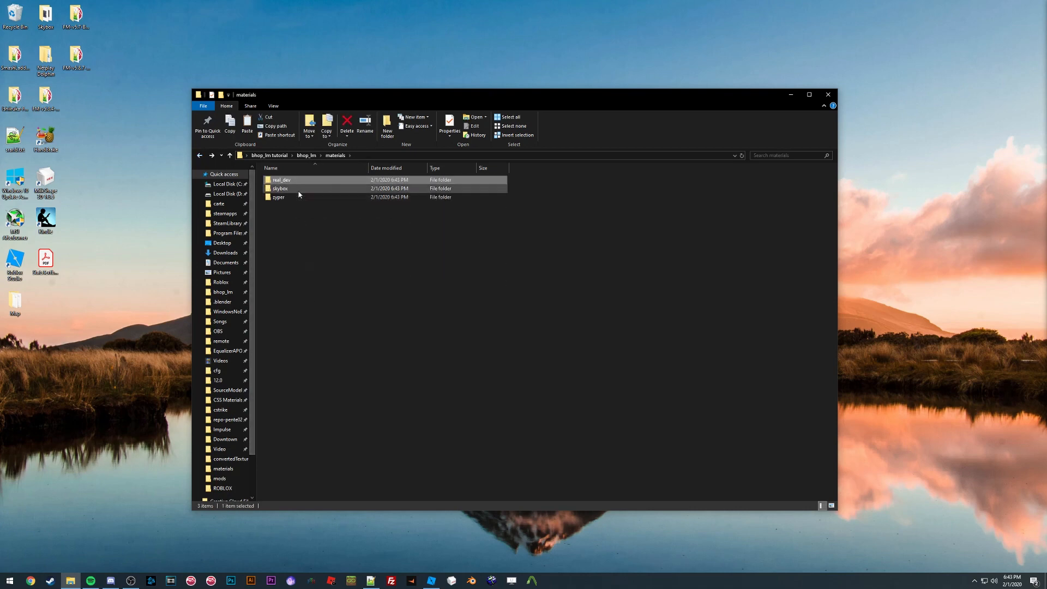
{"action": "double_click", "coordinate": [296, 189]}
{"action": "left_click", "coordinate": [199, 156]}
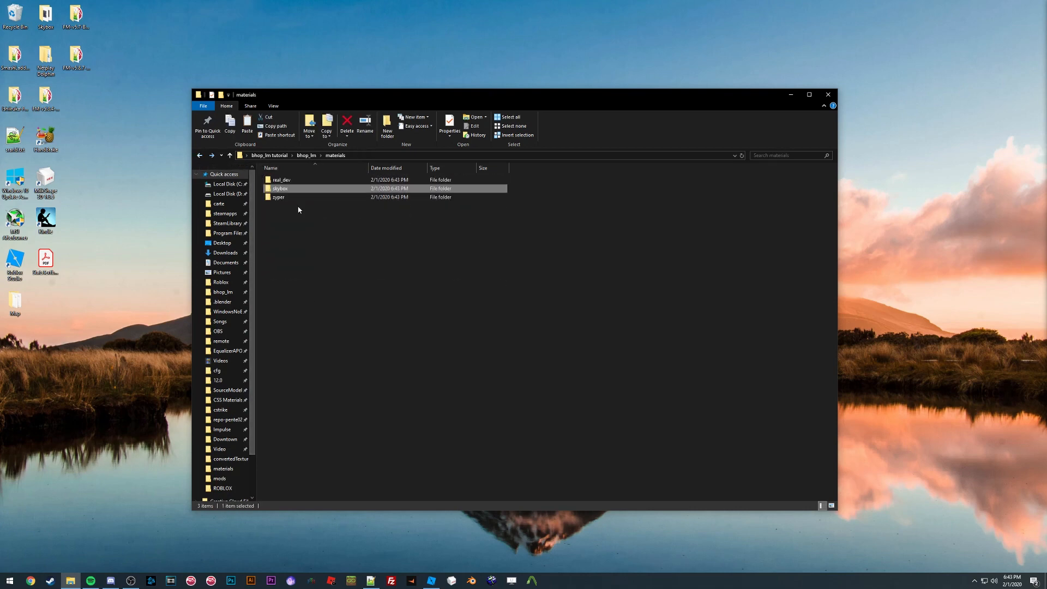
{"action": "double_click", "coordinate": [294, 198]}
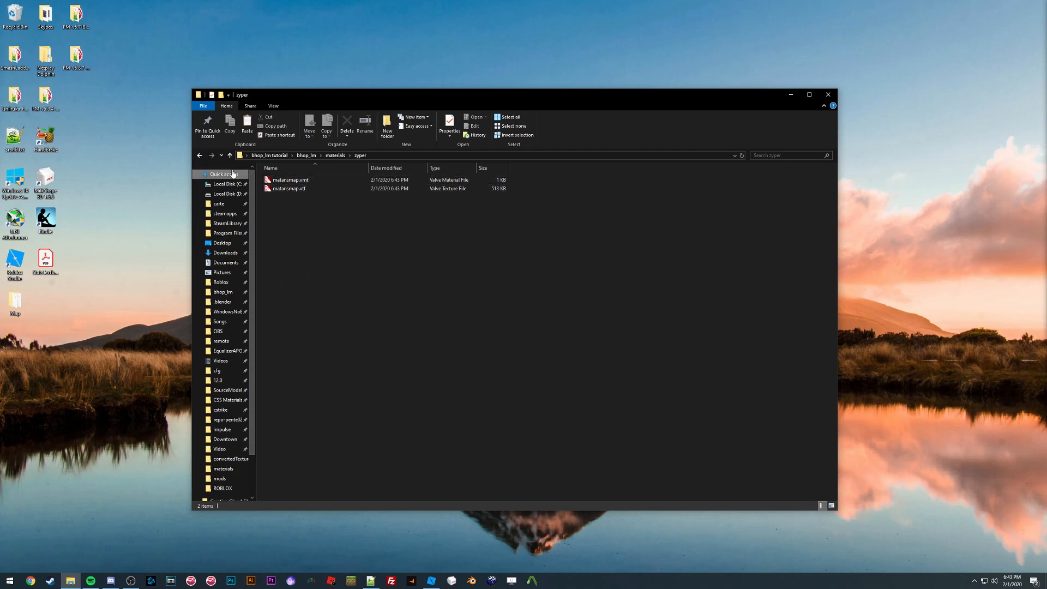
{"action": "left_click", "coordinate": [199, 156]}
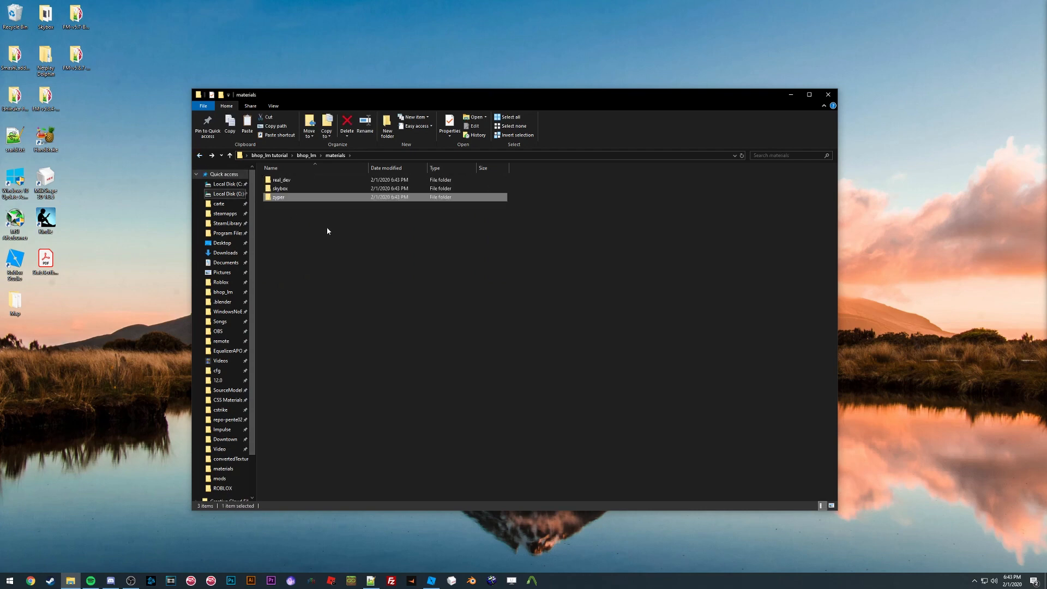
{"action": "double_click", "coordinate": [292, 189]}
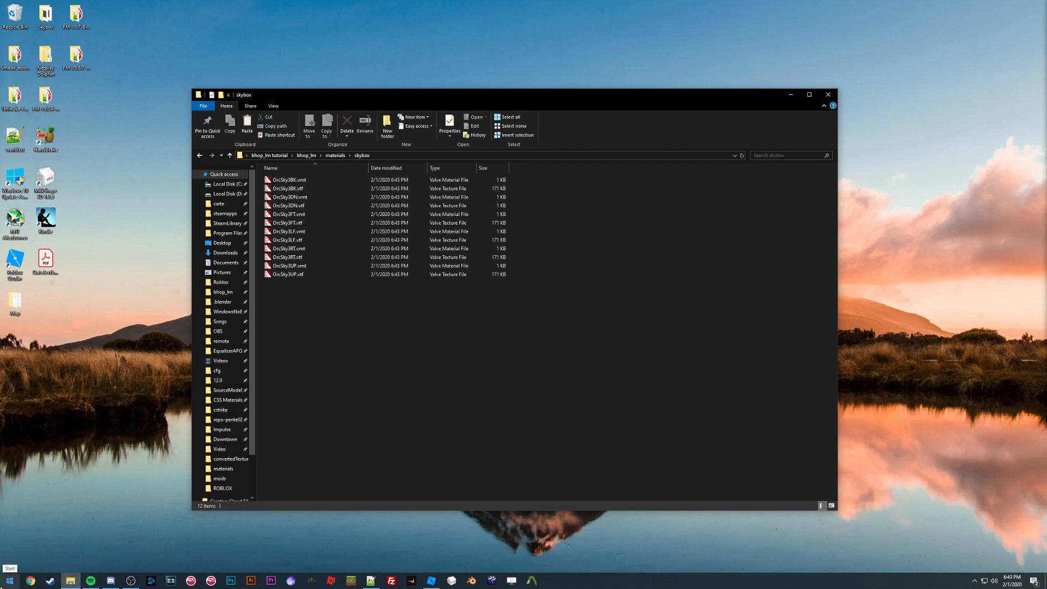
Step: Launch VTFEdit from Start search
{"action": "left_click", "coordinate": [9, 580]}
{"action": "type", "text": "vtfe"}
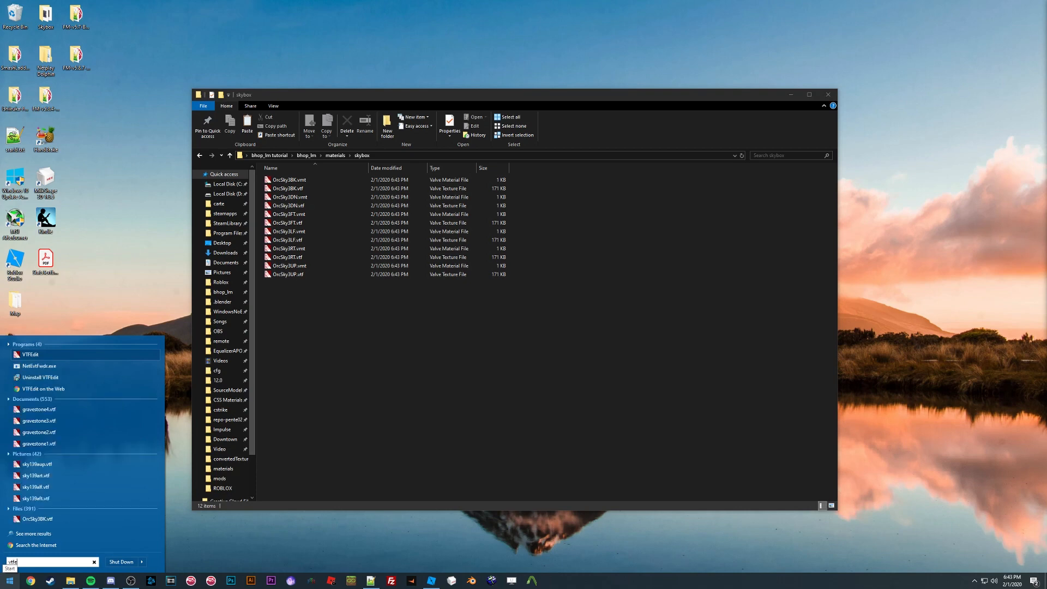
{"action": "key", "text": "Return"}
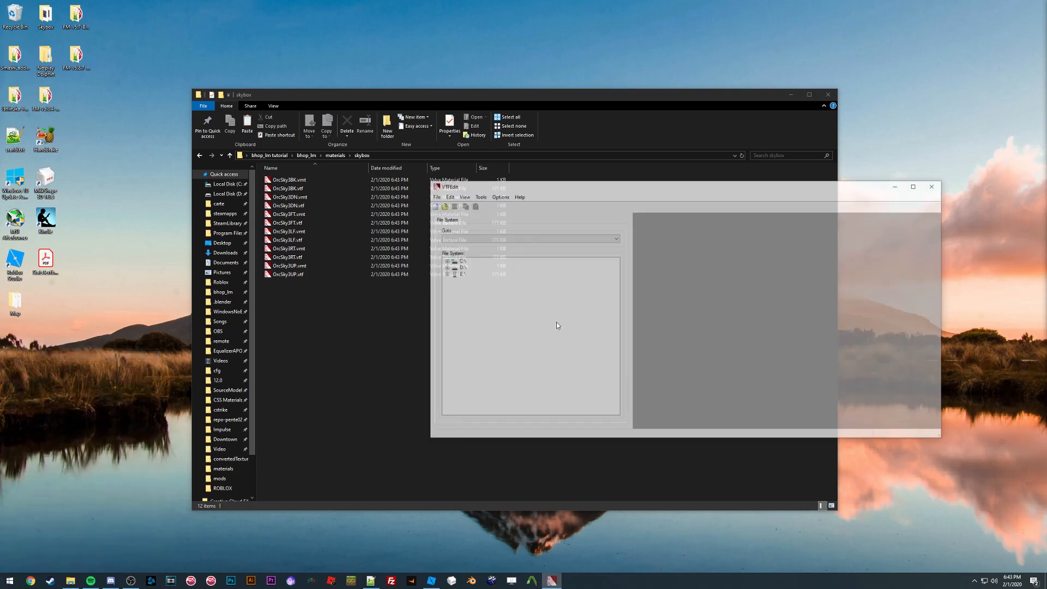
{"action": "left_click_drag", "start_coordinate": [560, 190], "coordinate": [517, 336]}
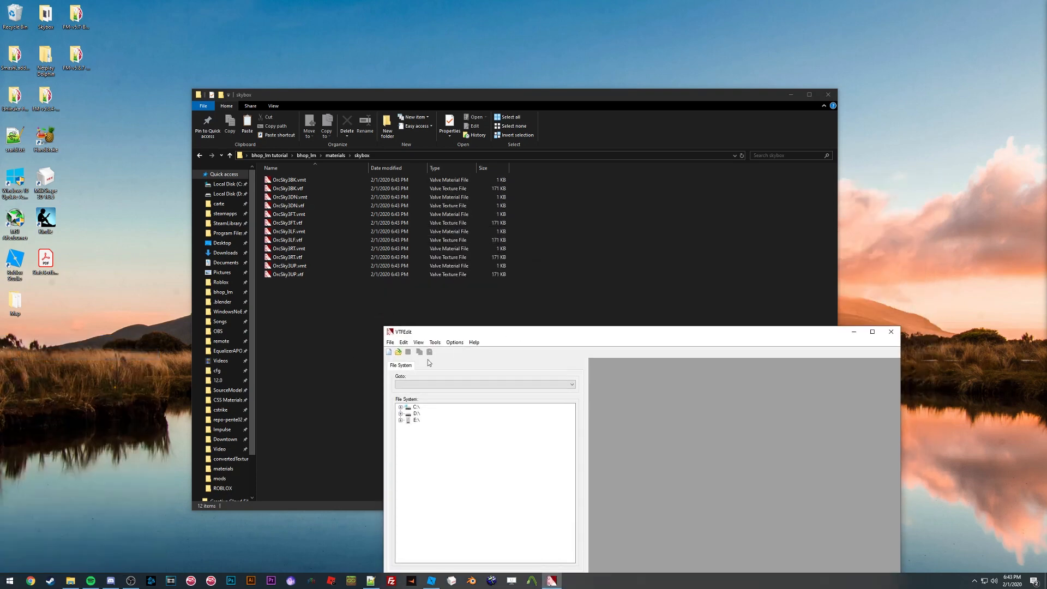
Step: Open Convert Folder and set the input folder to bhop_lm tutorial\bhop_lm\materials on the Desktop
{"action": "left_click", "coordinate": [454, 342]}
{"action": "mouse_move", "coordinate": [436, 342]}
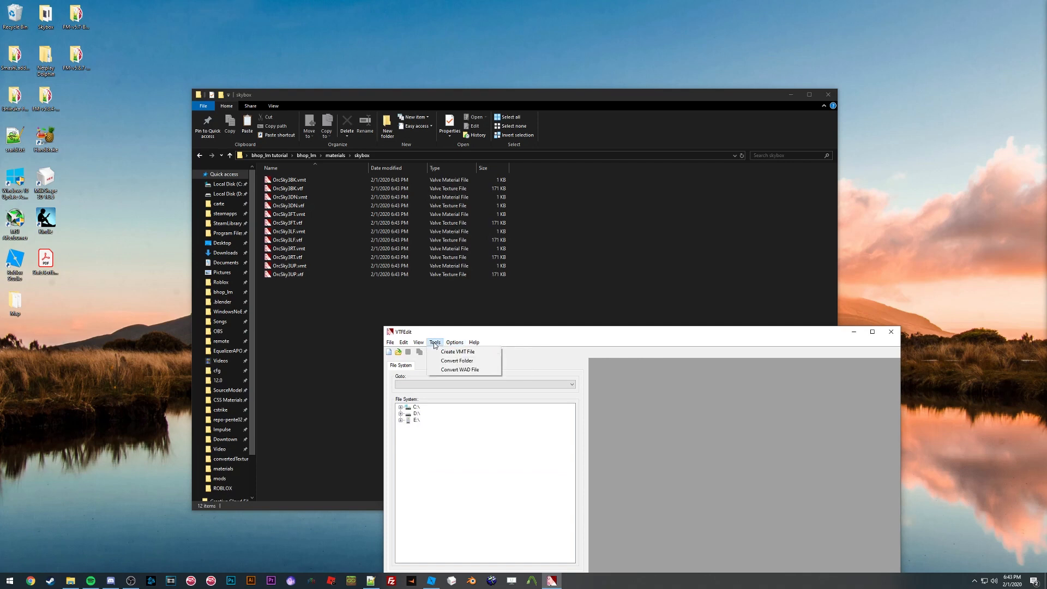
{"action": "left_click", "coordinate": [446, 361]}
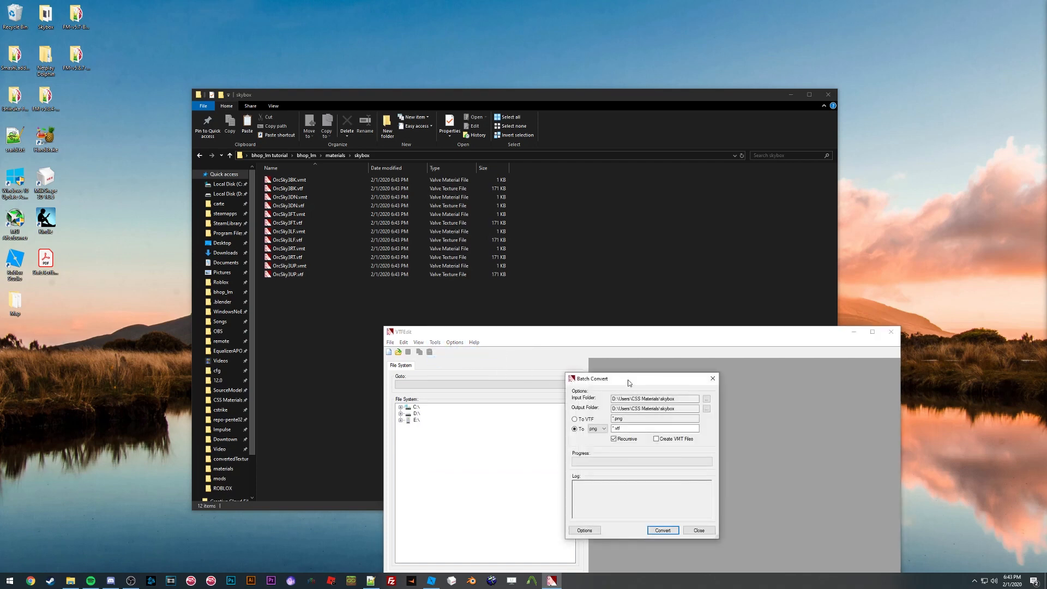
{"action": "left_click_drag", "start_coordinate": [641, 376], "coordinate": [436, 264]}
{"action": "left_click", "coordinate": [497, 285]}
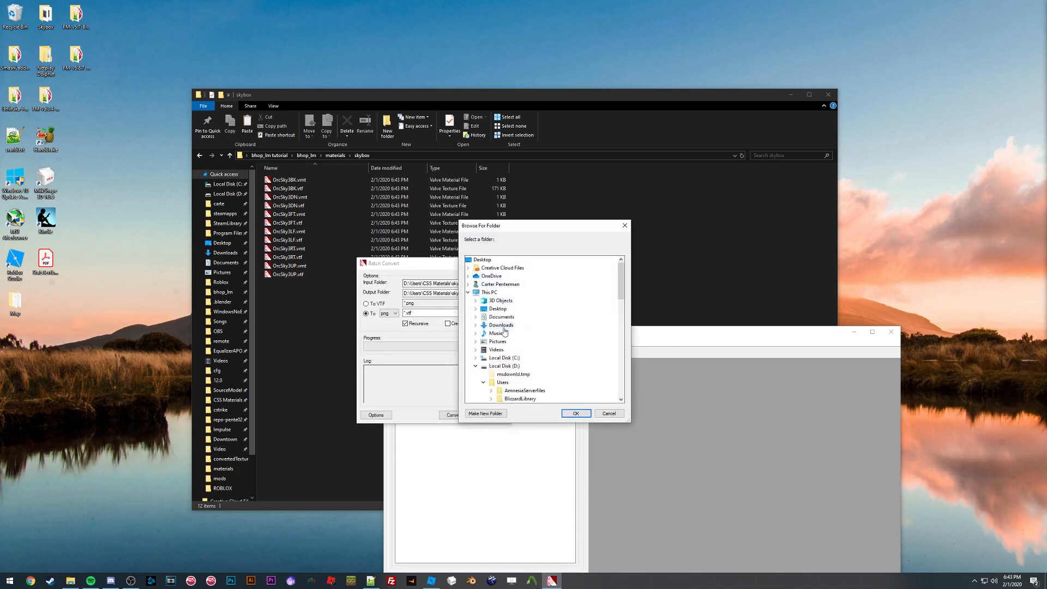
{"action": "double_click", "coordinate": [497, 309]}
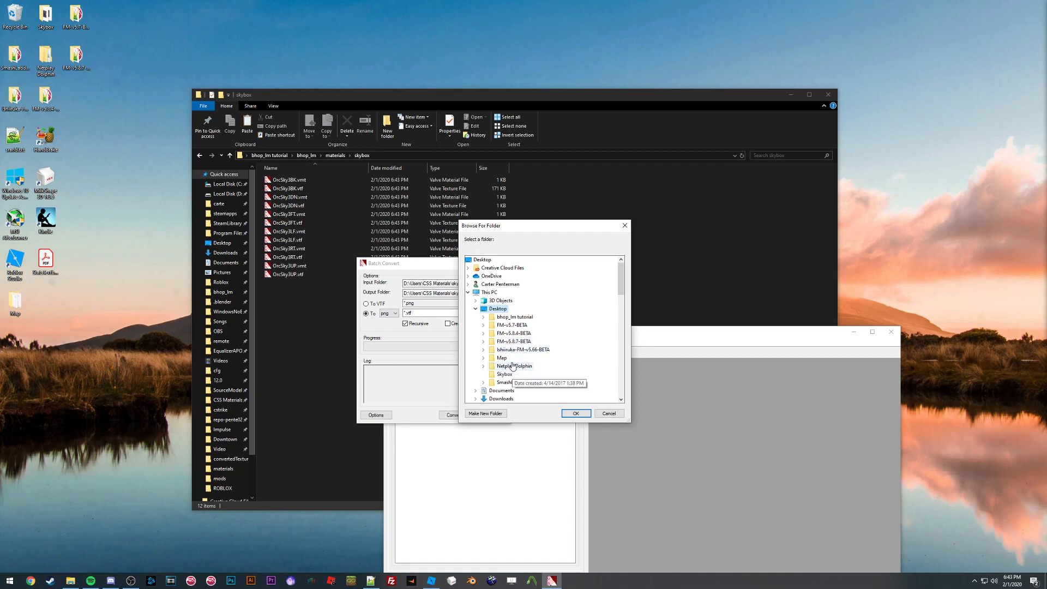
{"action": "double_click", "coordinate": [516, 317]}
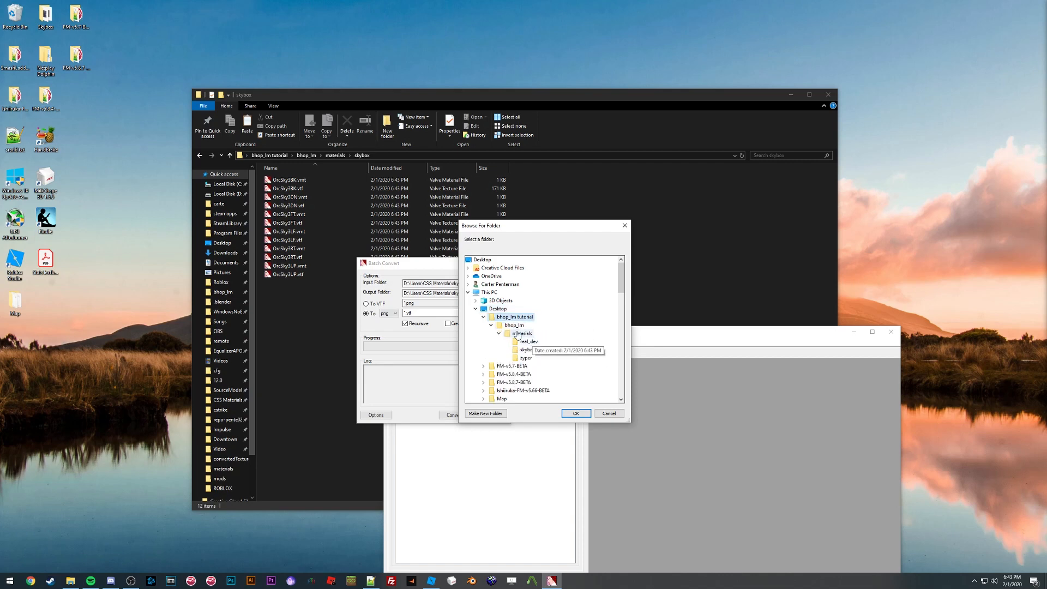
{"action": "left_click", "coordinate": [518, 333]}
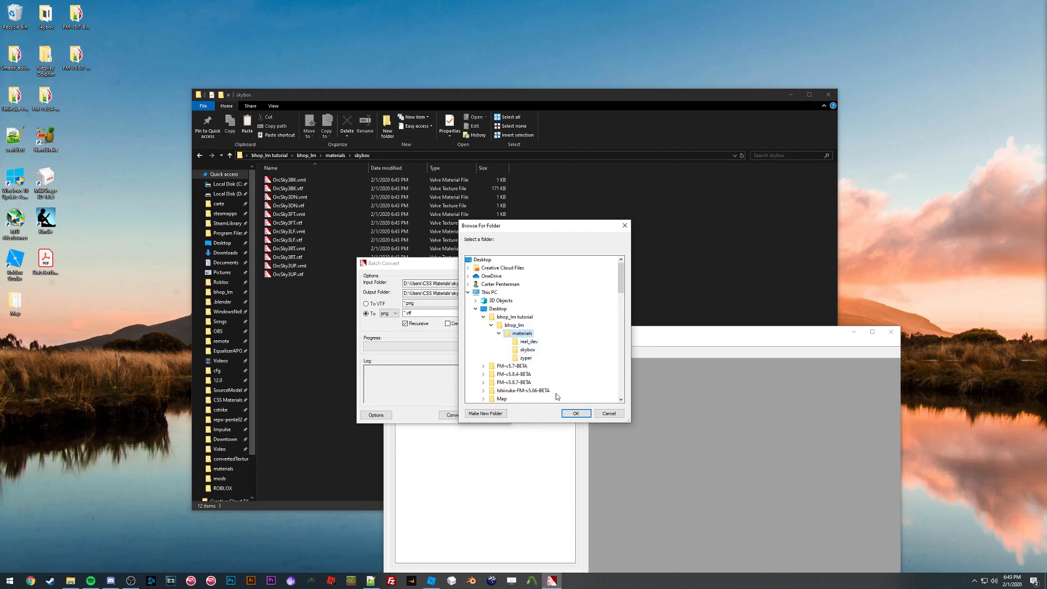
{"action": "left_click", "coordinate": [576, 413]}
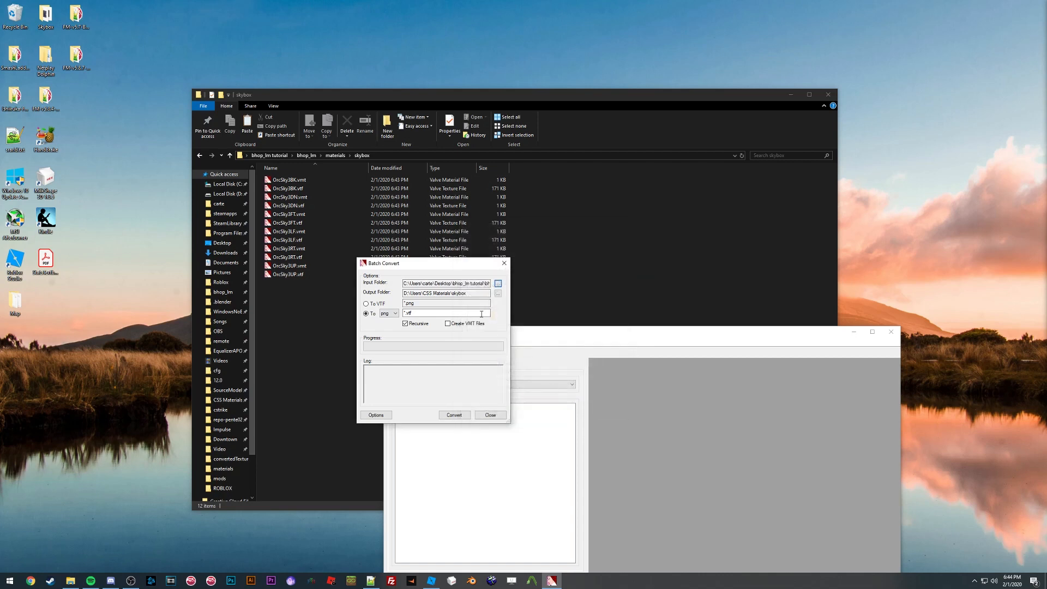
Step: Set the output folder to a new folder named textures inside bhop_lm tutorial on the Desktop
{"action": "left_click", "coordinate": [498, 293]}
{"action": "scroll", "coordinate": [541, 355], "scroll_direction": "down", "scroll_amount": 1}
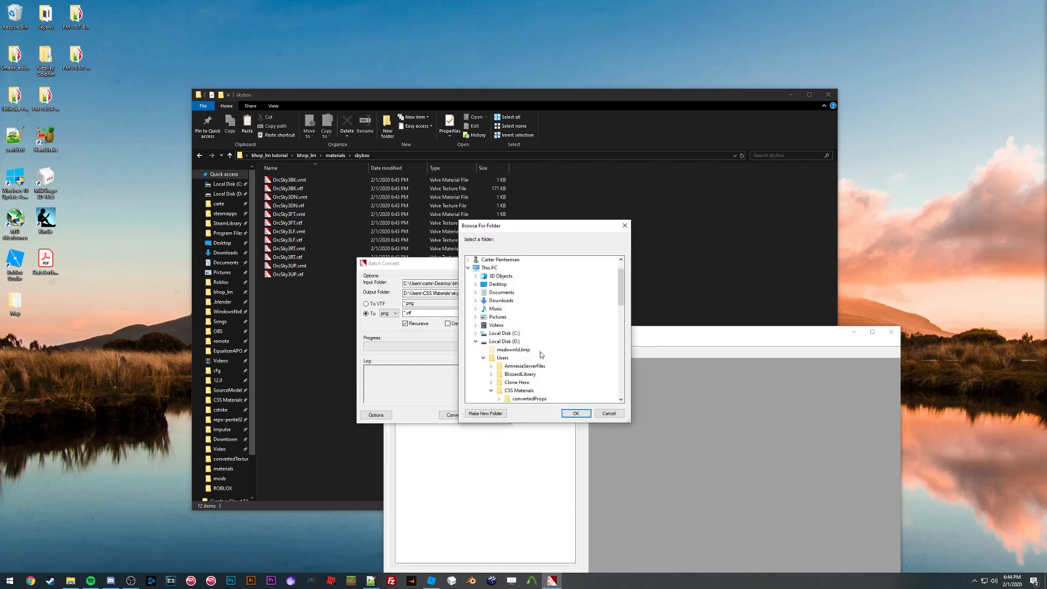
{"action": "double_click", "coordinate": [498, 284]}
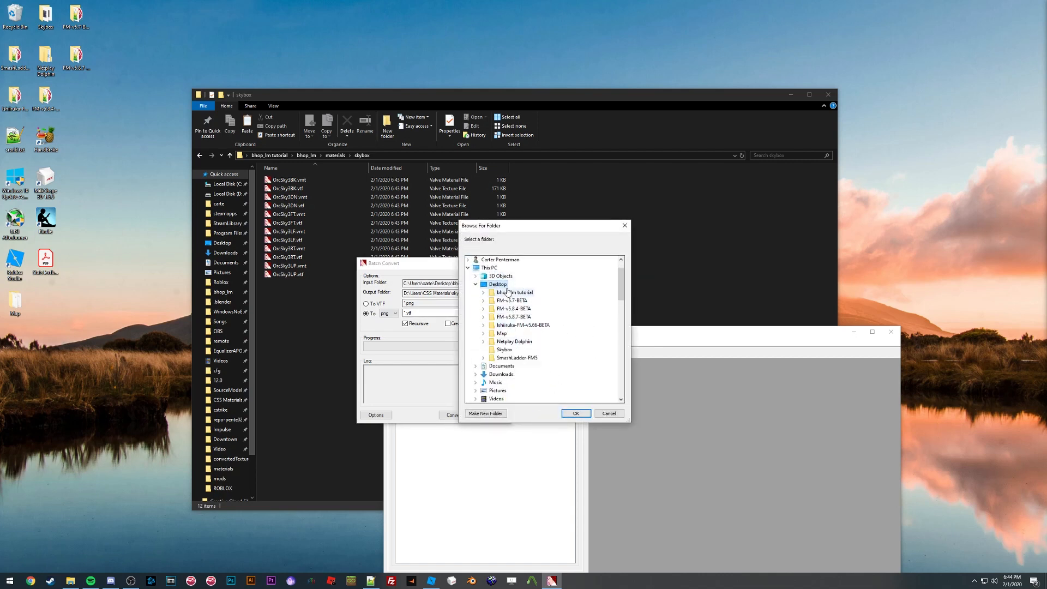
{"action": "double_click", "coordinate": [507, 292]}
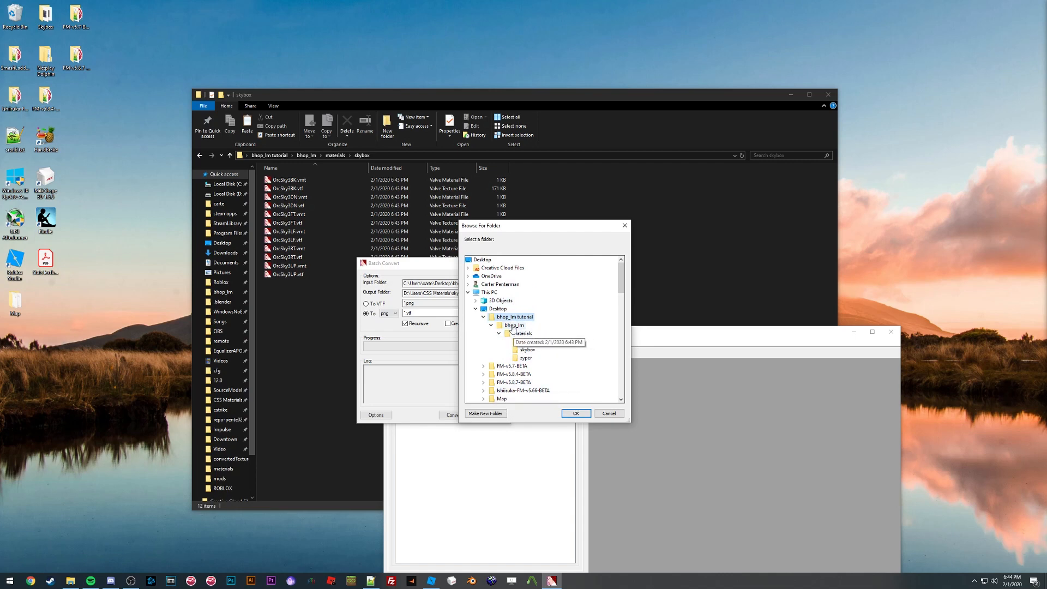
{"action": "left_click", "coordinate": [485, 414]}
{"action": "type", "text": "text"}
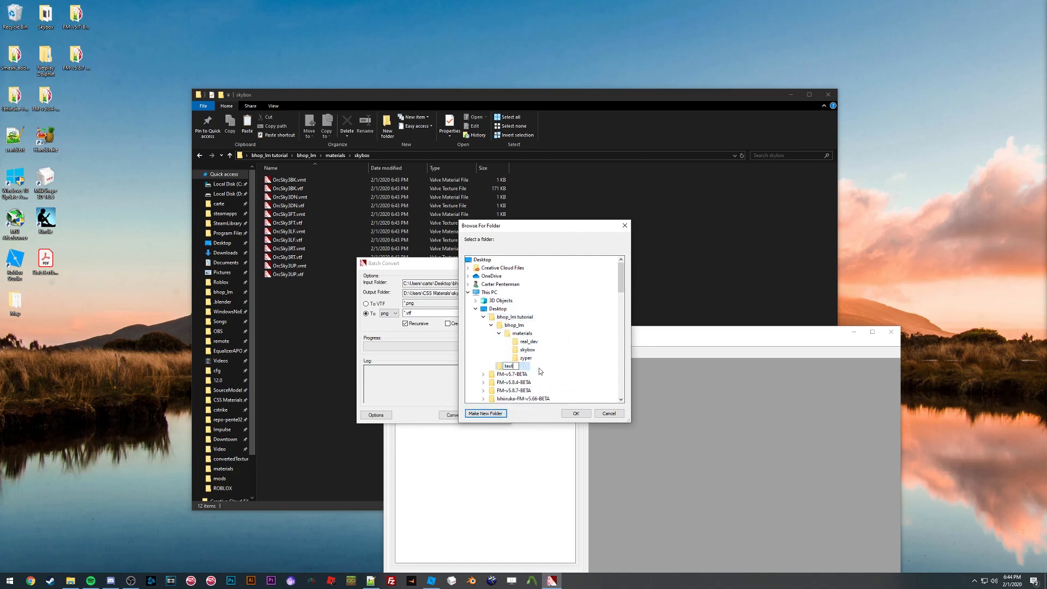
{"action": "type", "text": "ures"}
{"action": "key", "text": "Return"}
{"action": "left_click", "coordinate": [573, 413]}
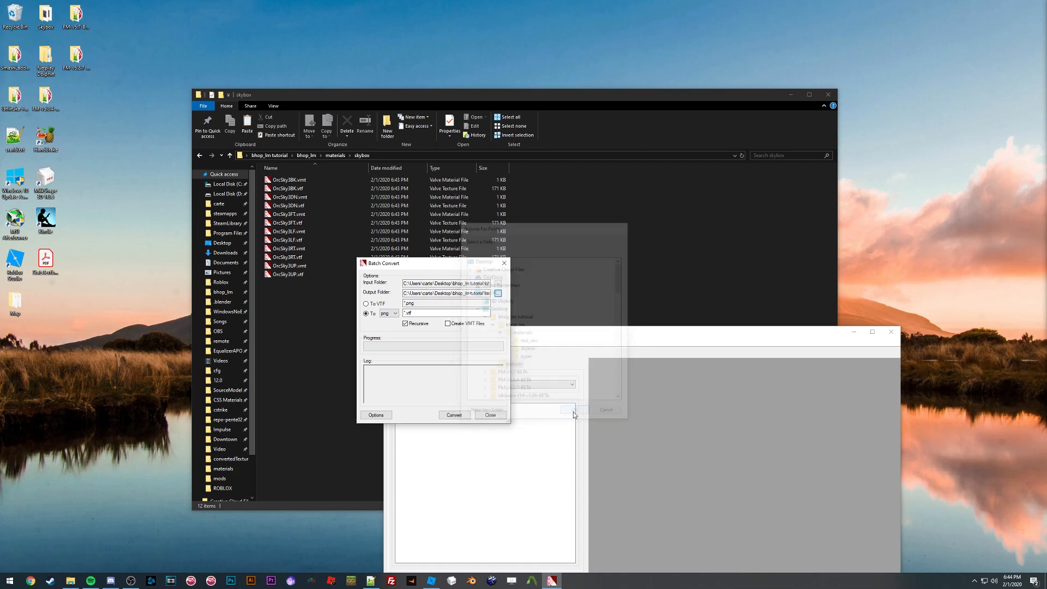
Step: Run the batch conversion to PNG, then close the Batch Convert dialog and VTFEdit
{"action": "left_click", "coordinate": [453, 415]}
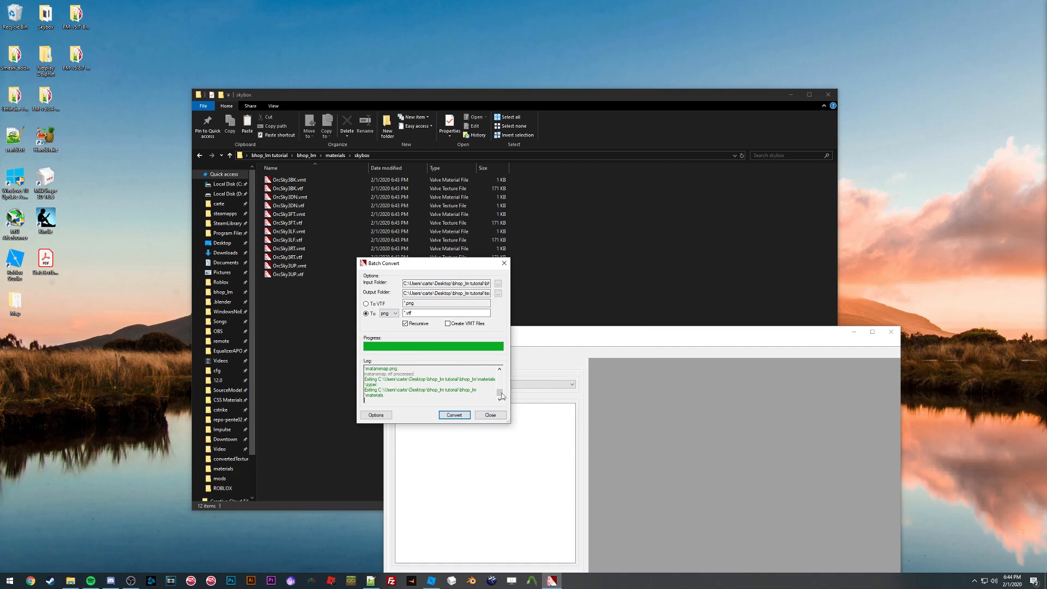
{"action": "left_click", "coordinate": [490, 415]}
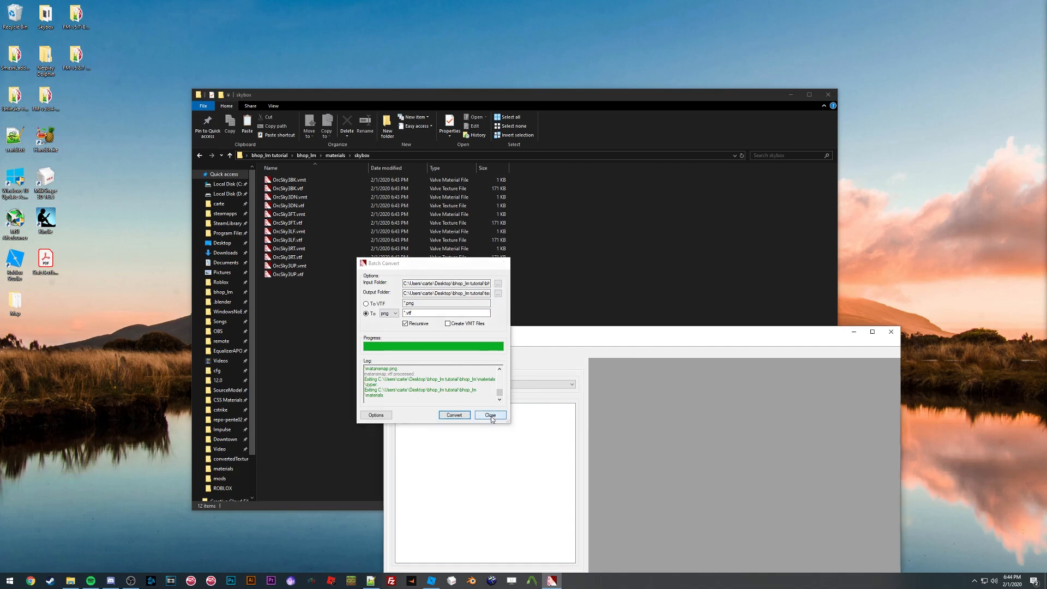
{"action": "left_click", "coordinate": [891, 332]}
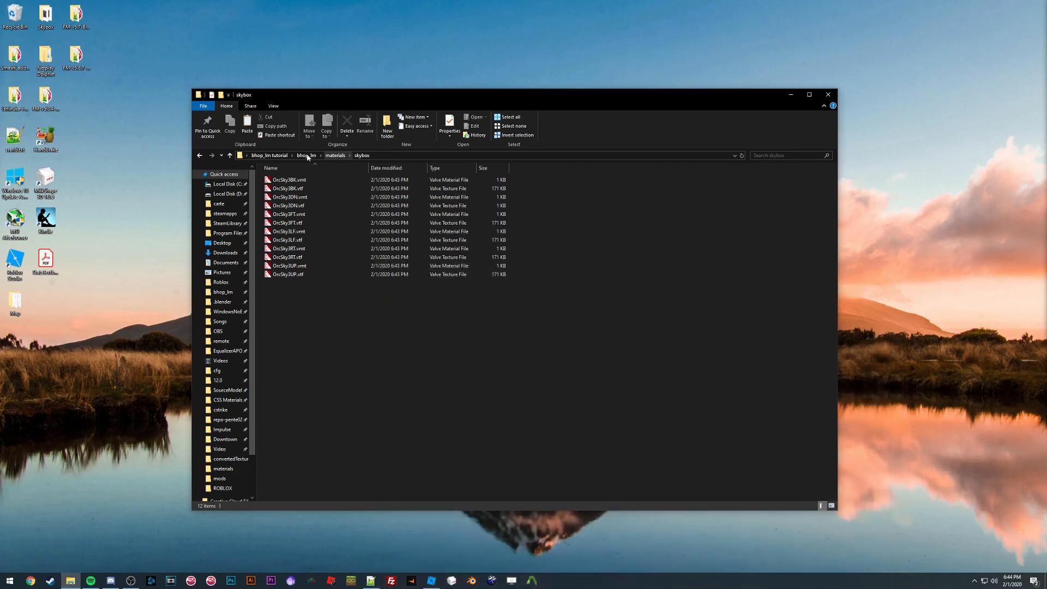
Step: Open the new textures folder in bhop_lm tutorial and its real_dev subfolder to check the converted PNGs
{"action": "left_click", "coordinate": [302, 156]}
{"action": "left_click", "coordinate": [284, 156]}
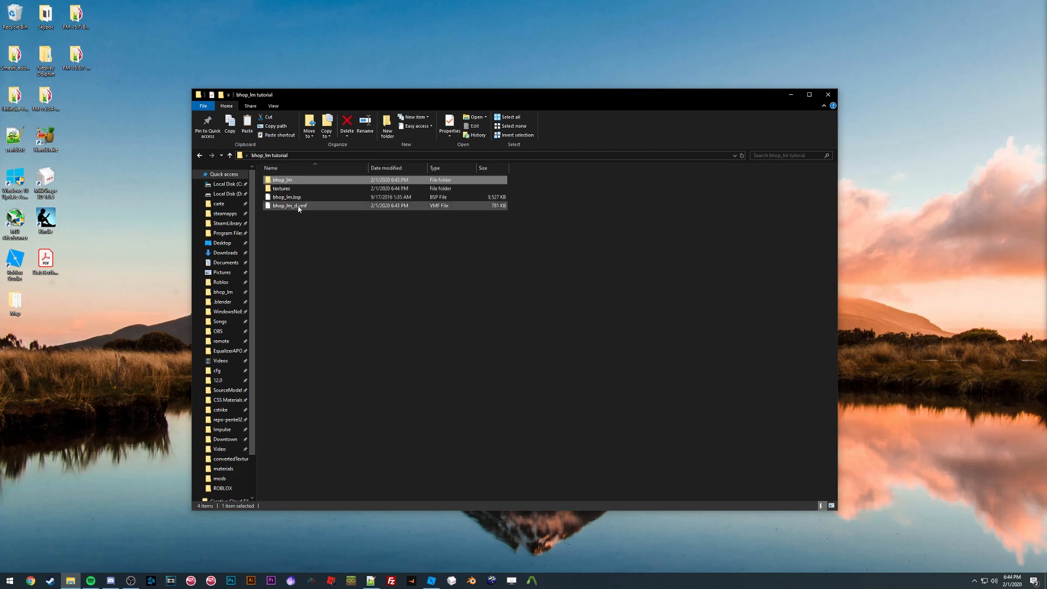
{"action": "double_click", "coordinate": [298, 190]}
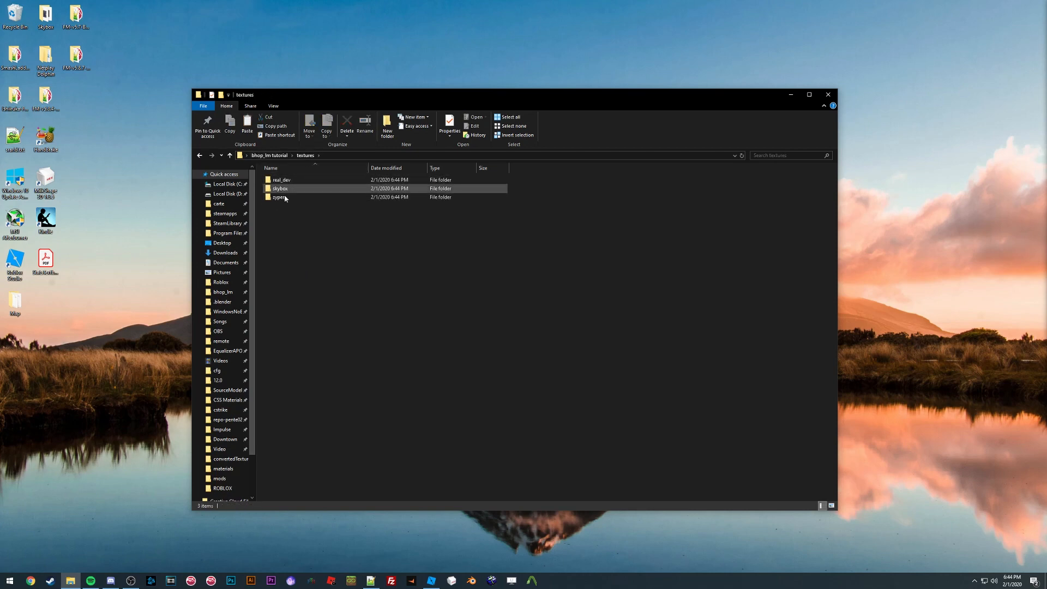
{"action": "double_click", "coordinate": [295, 181]}
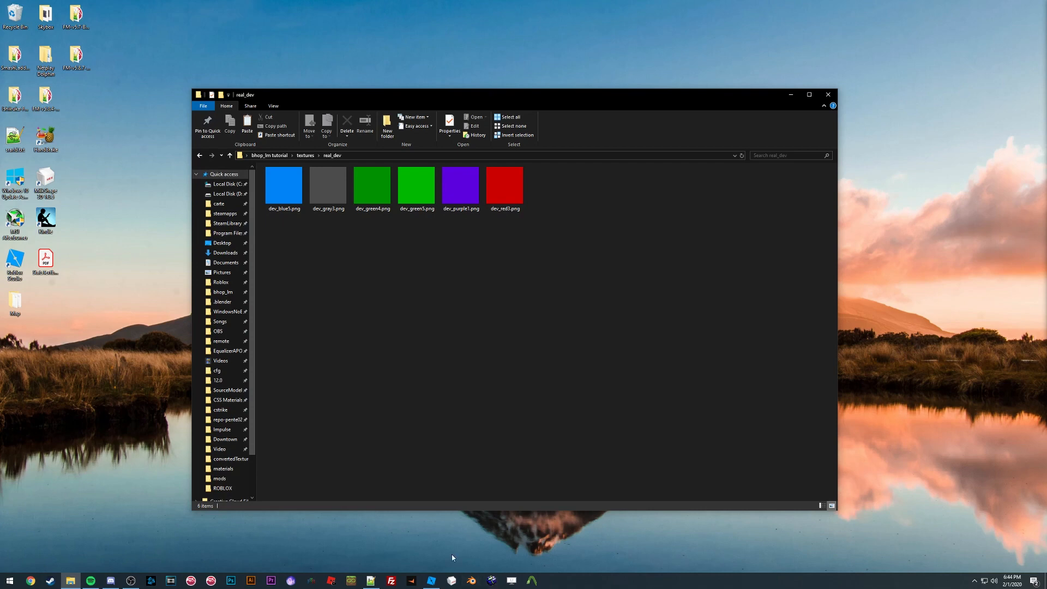
Step: Switch to Roblox Studio and create a new place from the Baseplate template
{"action": "left_click", "coordinate": [432, 581]}
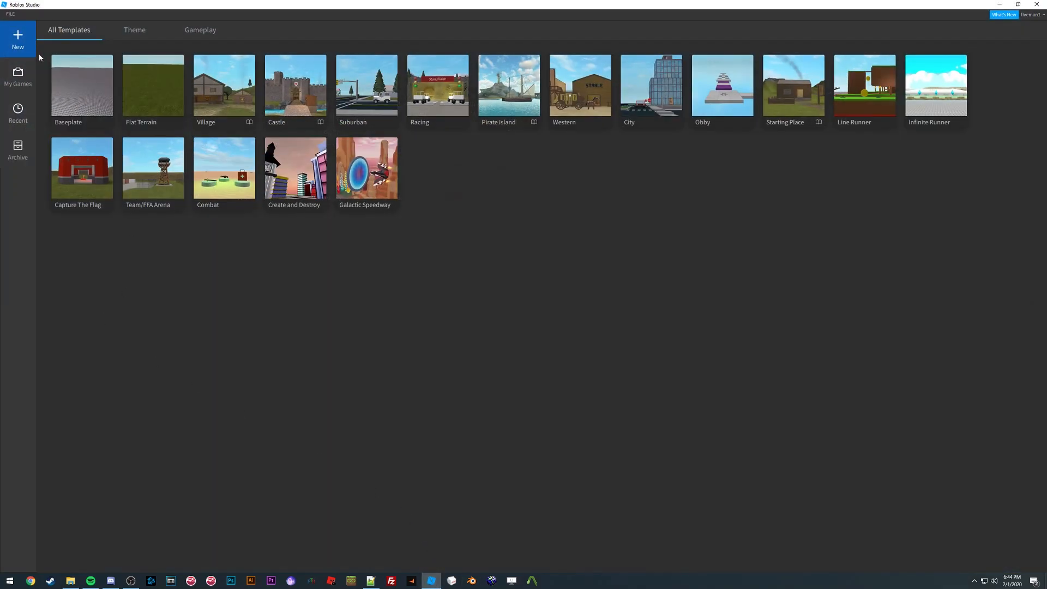
{"action": "left_click", "coordinate": [76, 97]}
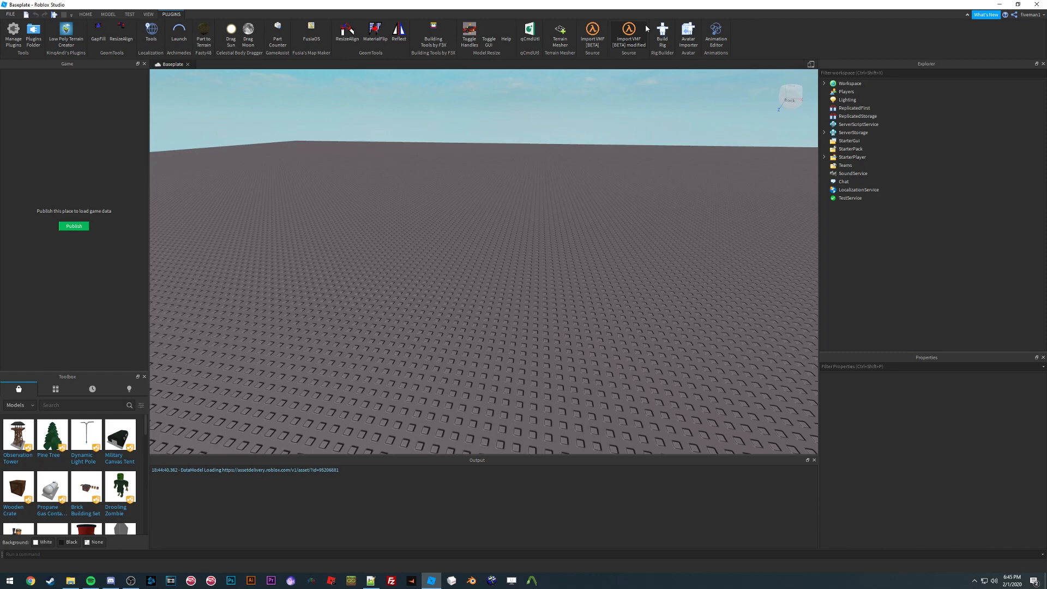
{"action": "left_click", "coordinate": [70, 581]}
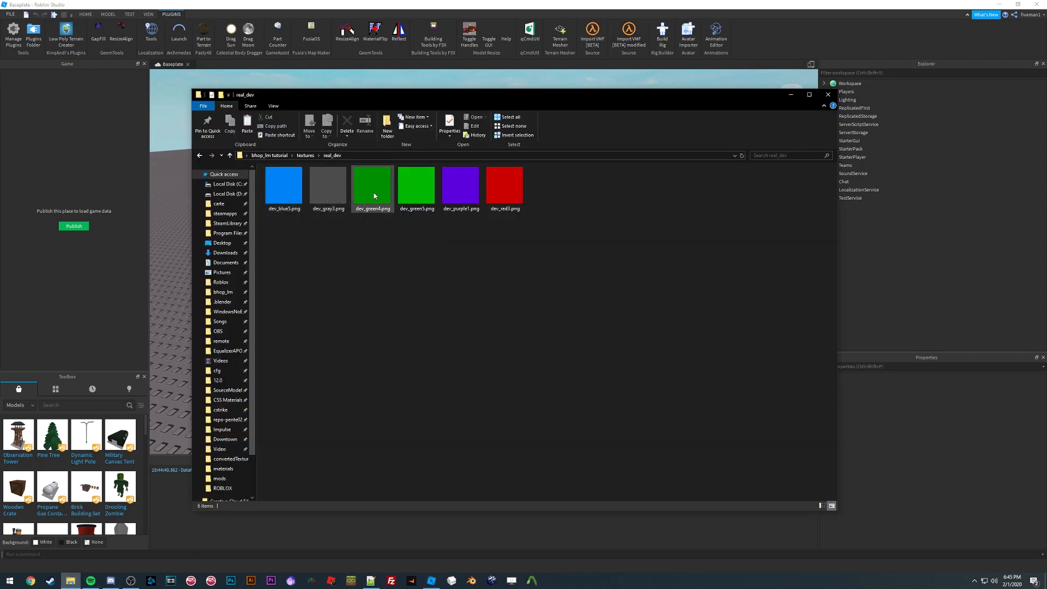
{"action": "left_click", "coordinate": [607, 74]}
{"action": "right_click_drag", "start_coordinate": [540, 132], "coordinate": [540, 132]}
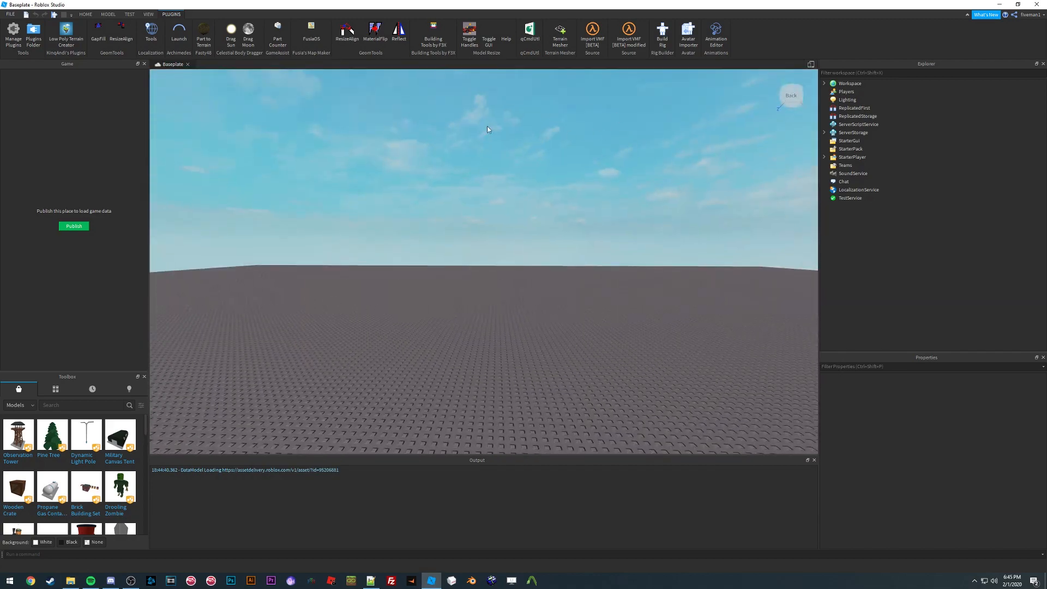
Step: Import the map with the Import VMF [BETA] modified plugin, choosing bhop_lm_d.vmf in the bhop_lm tutorial folder
{"action": "left_click", "coordinate": [632, 48]}
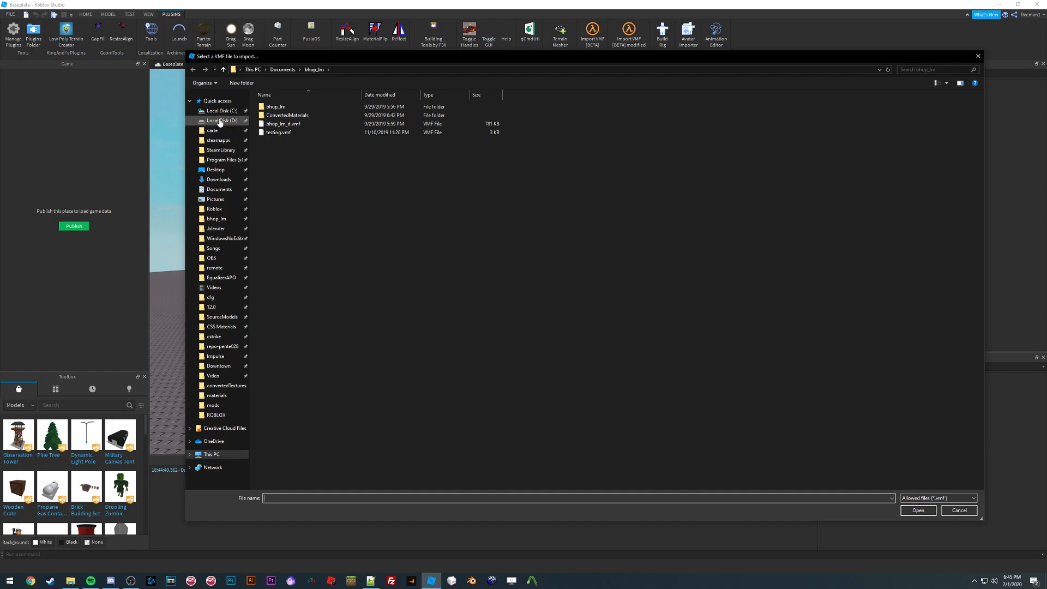
{"action": "left_click", "coordinate": [213, 169]}
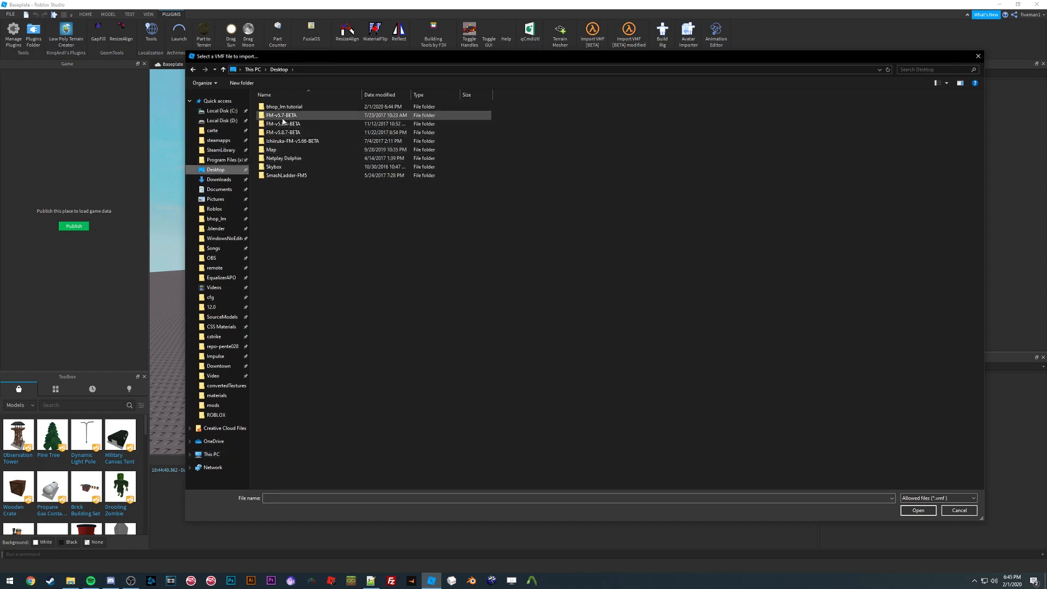
{"action": "double_click", "coordinate": [289, 109]}
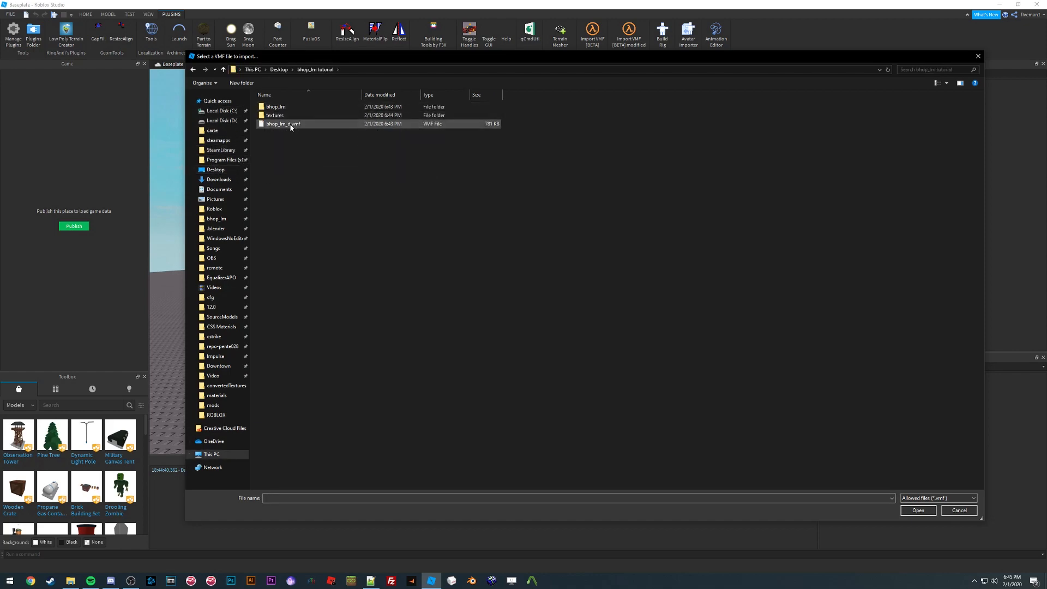
{"action": "double_click", "coordinate": [290, 125]}
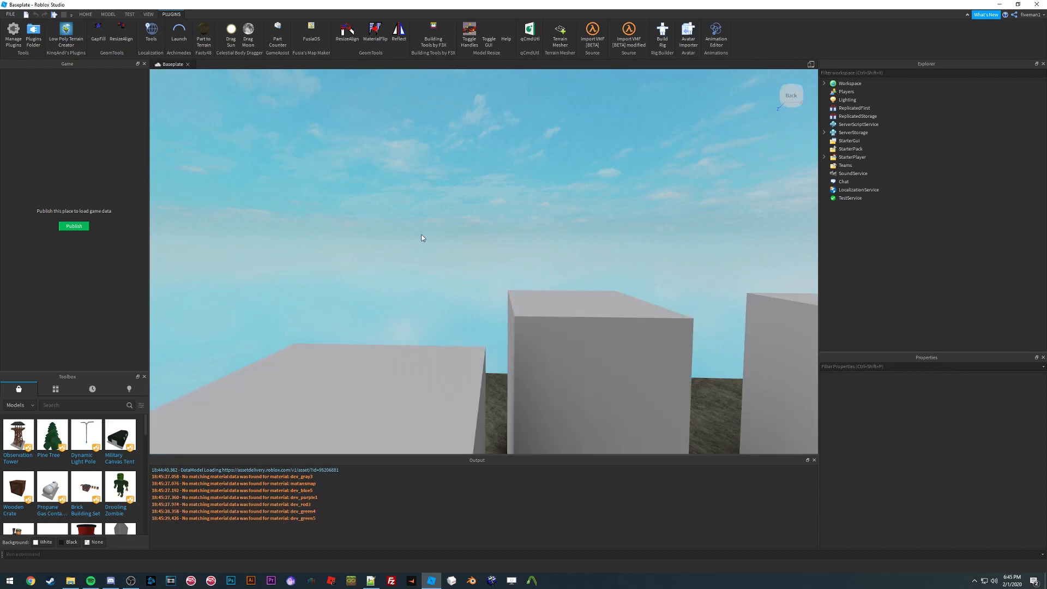
Step: Orbit around the imported map and expand Workspace and world in the Explorer to inspect its parts
{"action": "right_click_drag", "start_coordinate": [433, 262], "coordinate": [434, 262]}
{"action": "mouse_move", "coordinate": [534, 247]}
{"action": "right_mouse_down"}
{"action": "mouse_move", "coordinate": [538, 227]}
{"action": "mouse_move", "coordinate": [525, 237]}
{"action": "right_mouse_up"}
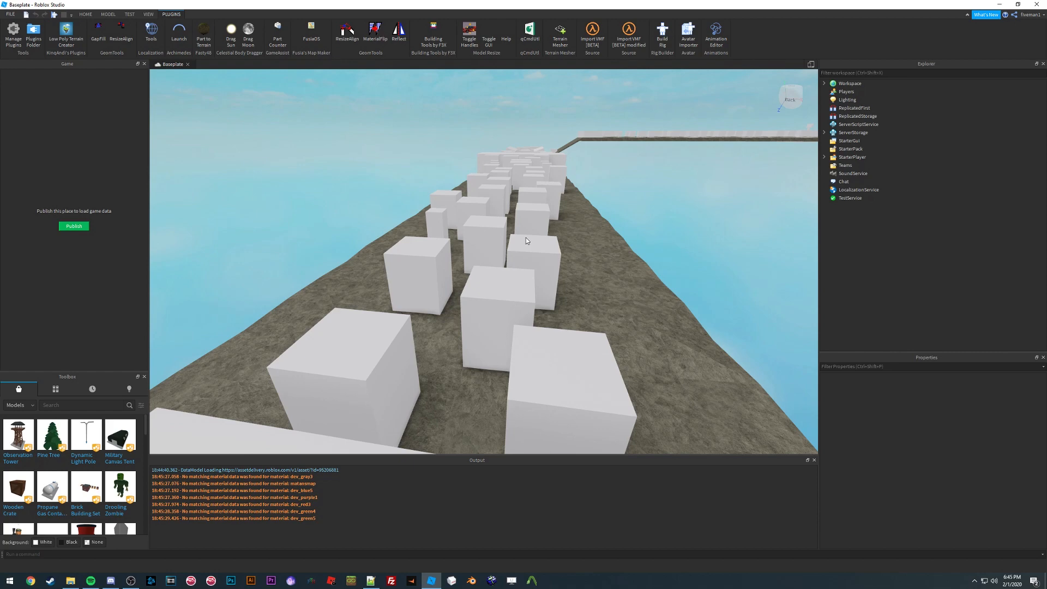
{"action": "right_click_drag", "start_coordinate": [517, 214], "coordinate": [517, 214]}
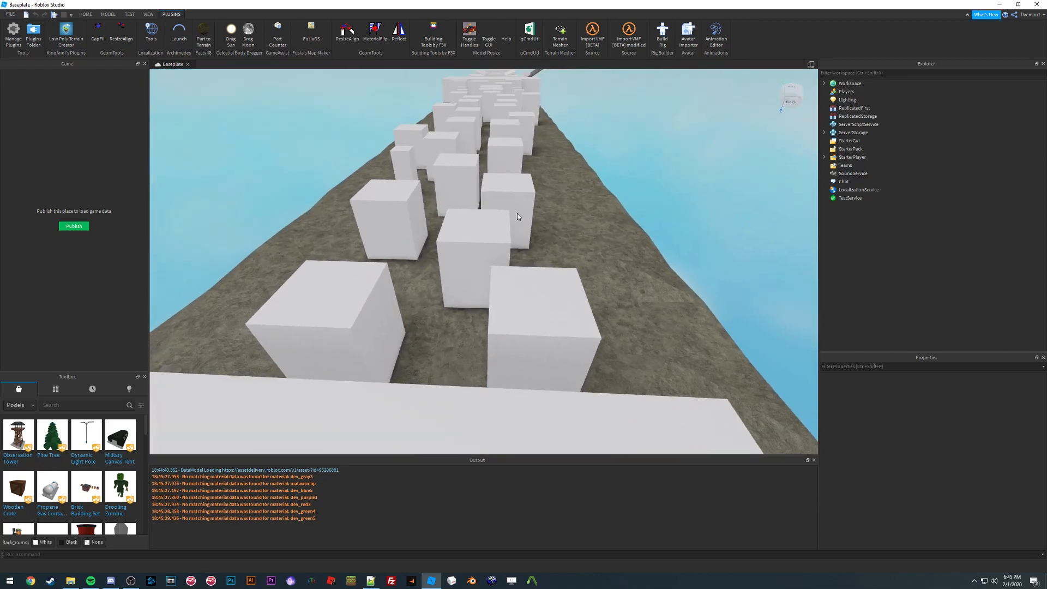
{"action": "left_click", "coordinate": [824, 83]}
{"action": "right_click_drag", "start_coordinate": [612, 146], "coordinate": [609, 153]}
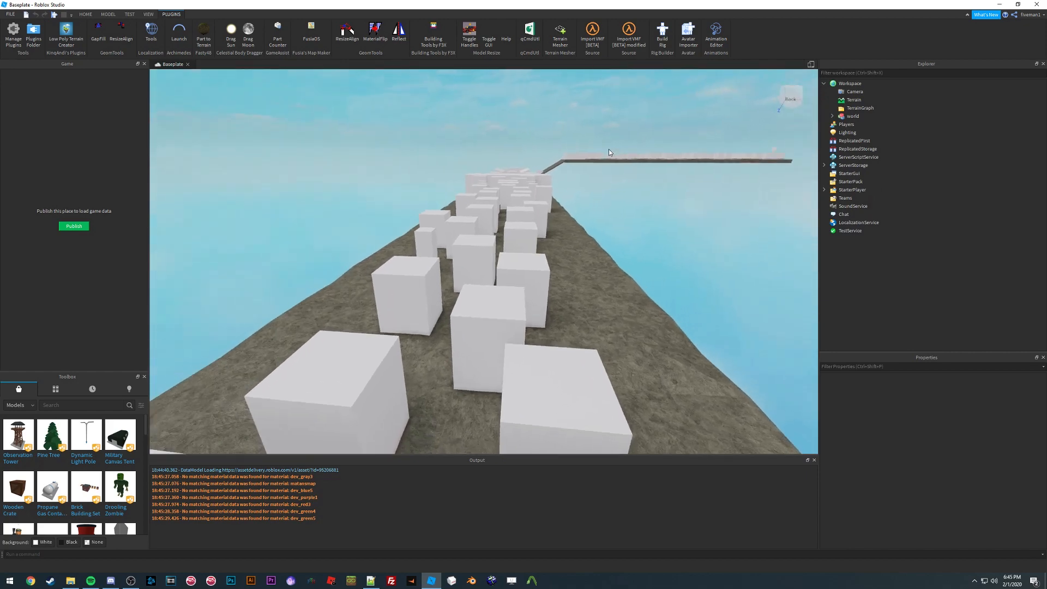
{"action": "left_click", "coordinate": [831, 116]}
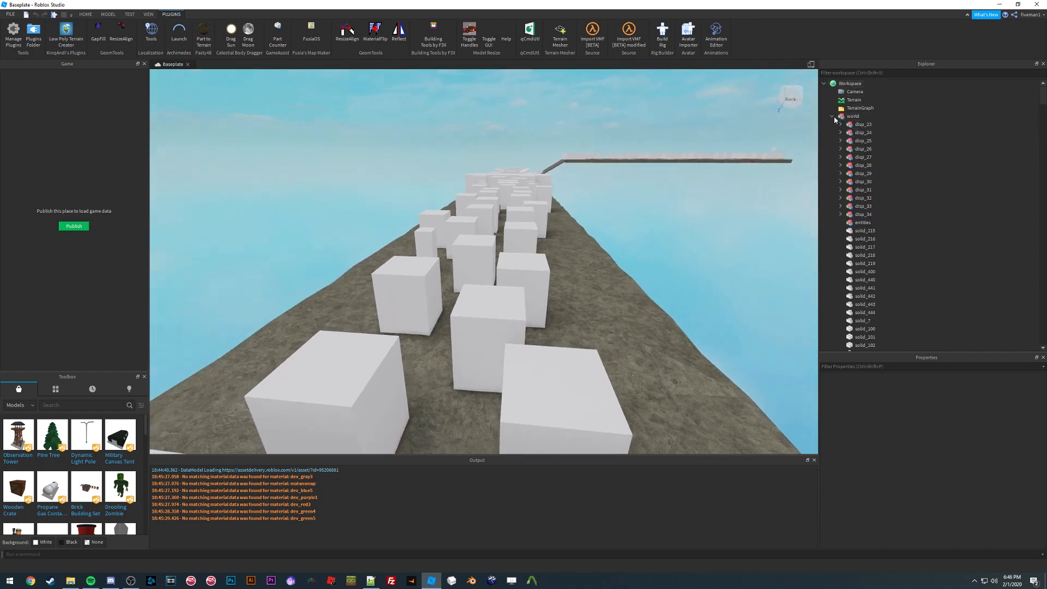
{"action": "scroll", "coordinate": [868, 207], "scroll_direction": "down", "scroll_amount": 3}
{"action": "scroll", "coordinate": [861, 218], "scroll_direction": "down", "scroll_amount": 8}
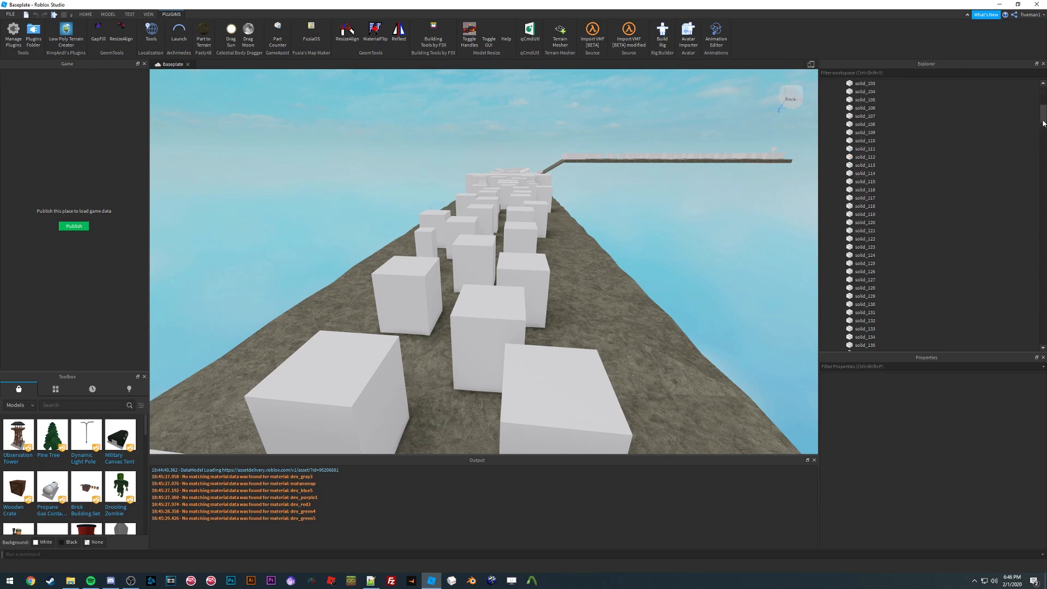
Step: Select and focus on individual parts such as solid_144 and solid_145, flying the camera around them
{"action": "left_click", "coordinate": [938, 189]}
{"action": "key", "text": "f"}
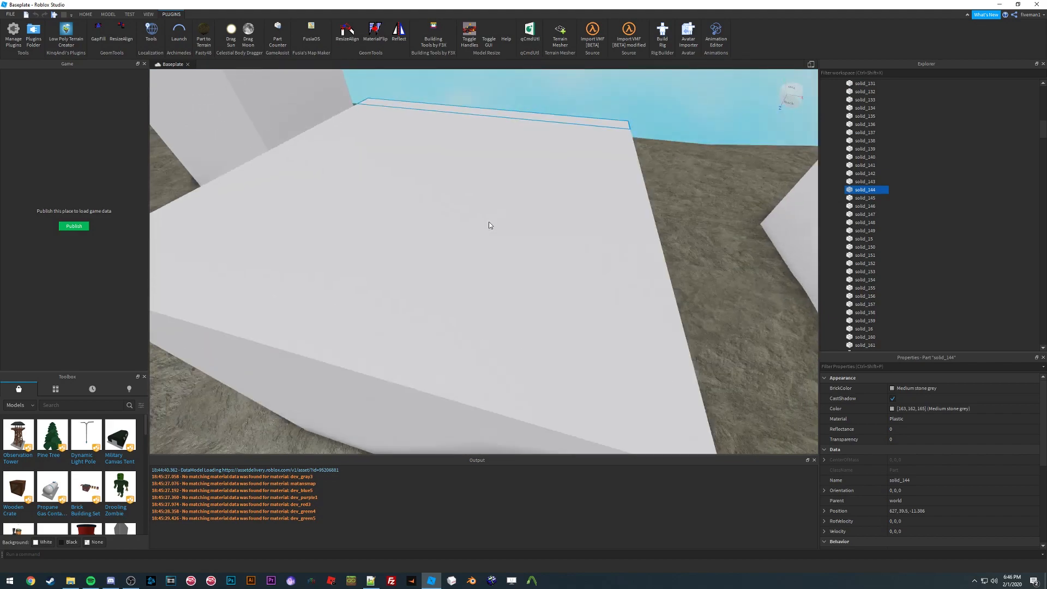
{"action": "scroll", "coordinate": [489, 224], "scroll_direction": "down", "scroll_amount": 5}
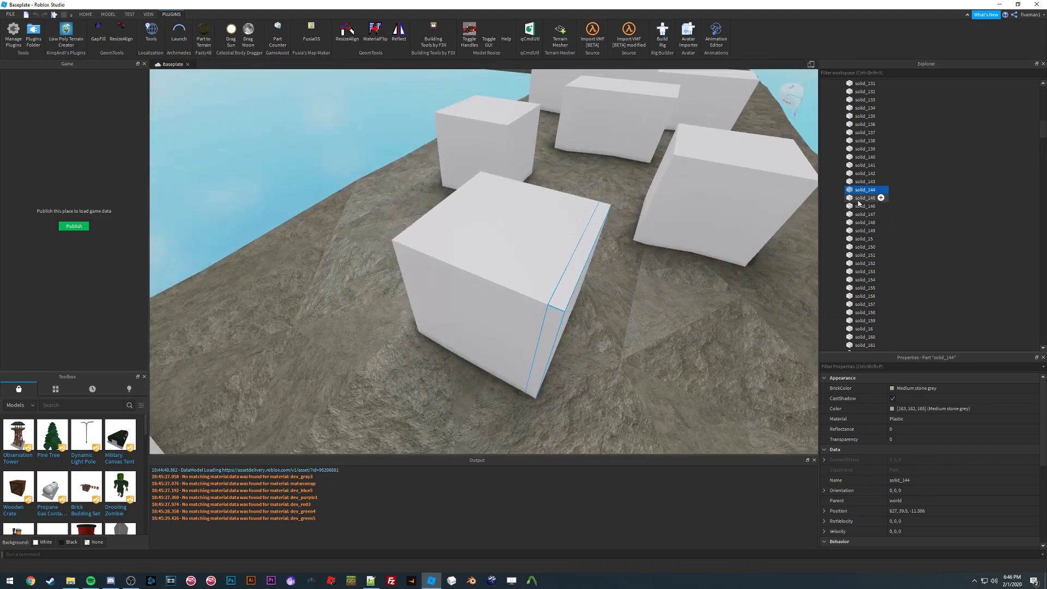
{"action": "left_click", "coordinate": [867, 198]}
{"action": "key", "text": "f"}
{"action": "right_click_drag", "start_coordinate": [531, 220], "coordinate": [489, 228]}
{"action": "key", "text": "s"}
{"action": "key", "text": "w"}
{"action": "key", "text": "w"}
{"action": "key", "text": "s"}
{"action": "key", "text": "w"}
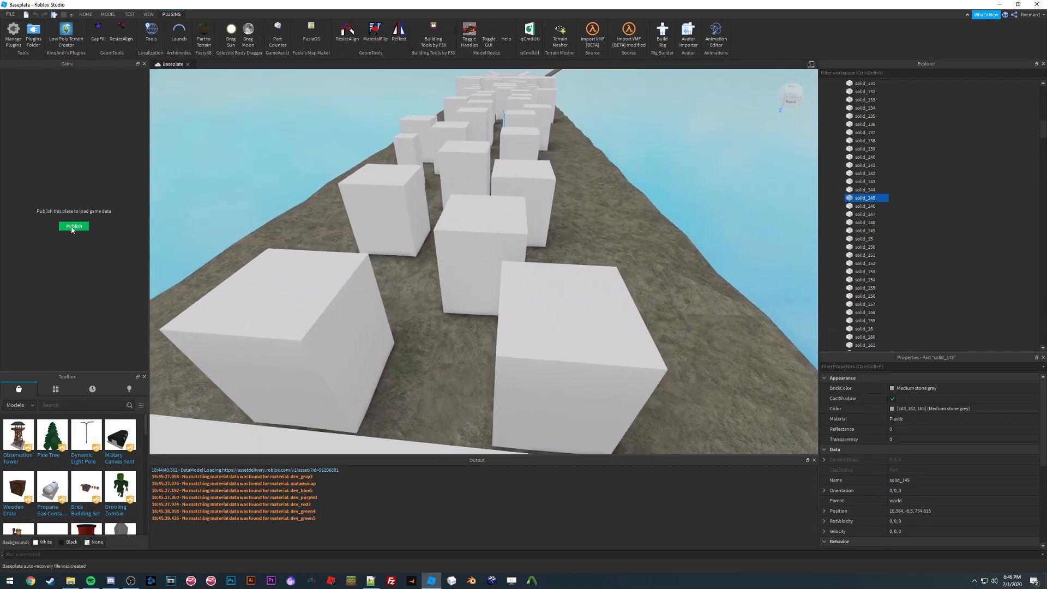
Step: Publish the place to Roblox as a new place named test and close the upload dialog
{"action": "left_click", "coordinate": [73, 227]}
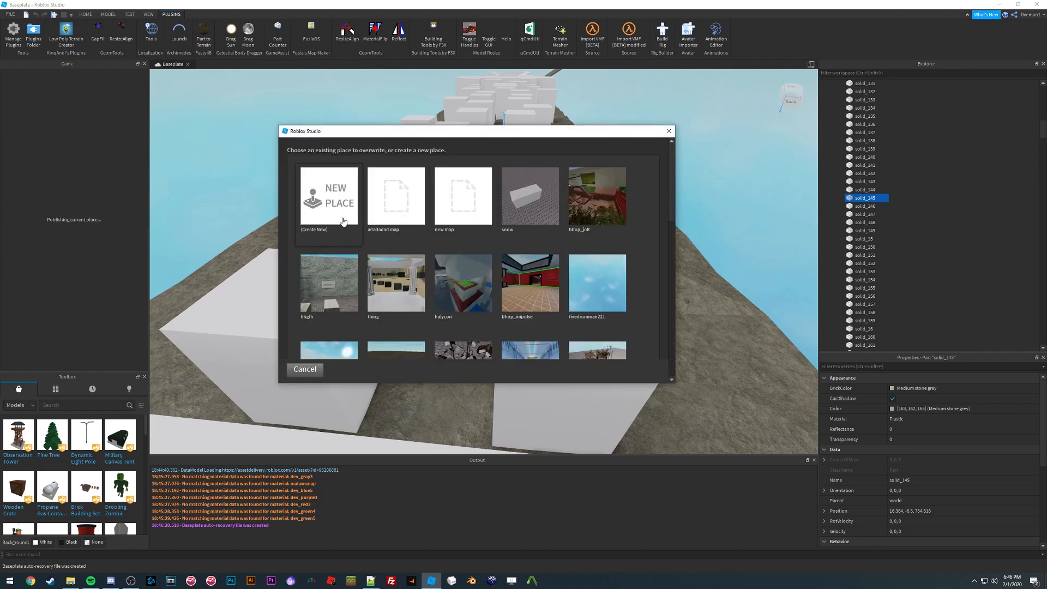
{"action": "left_click", "coordinate": [343, 221]}
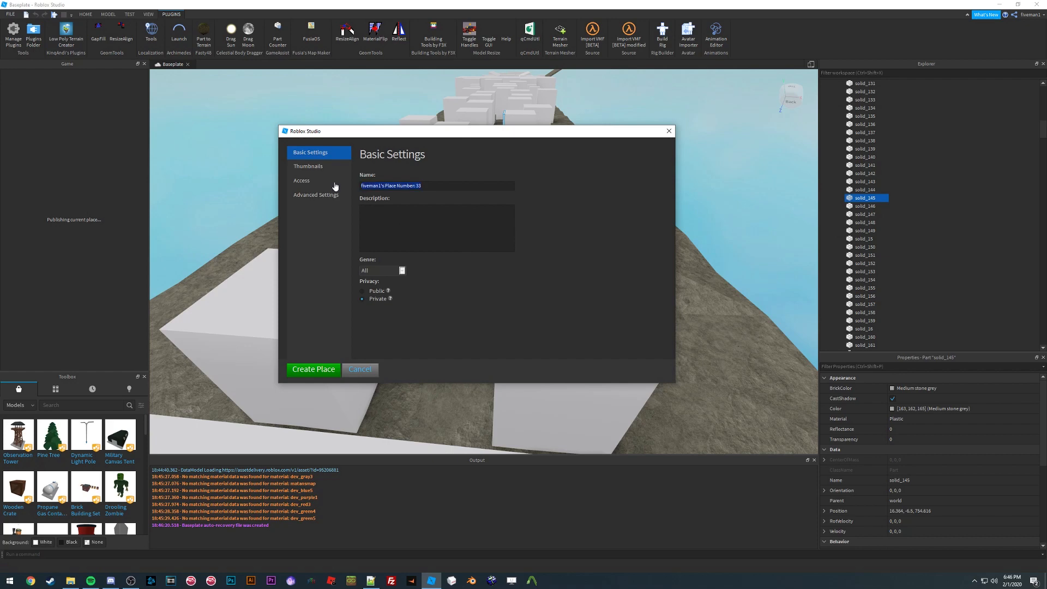
{"action": "left_click", "coordinate": [314, 369]}
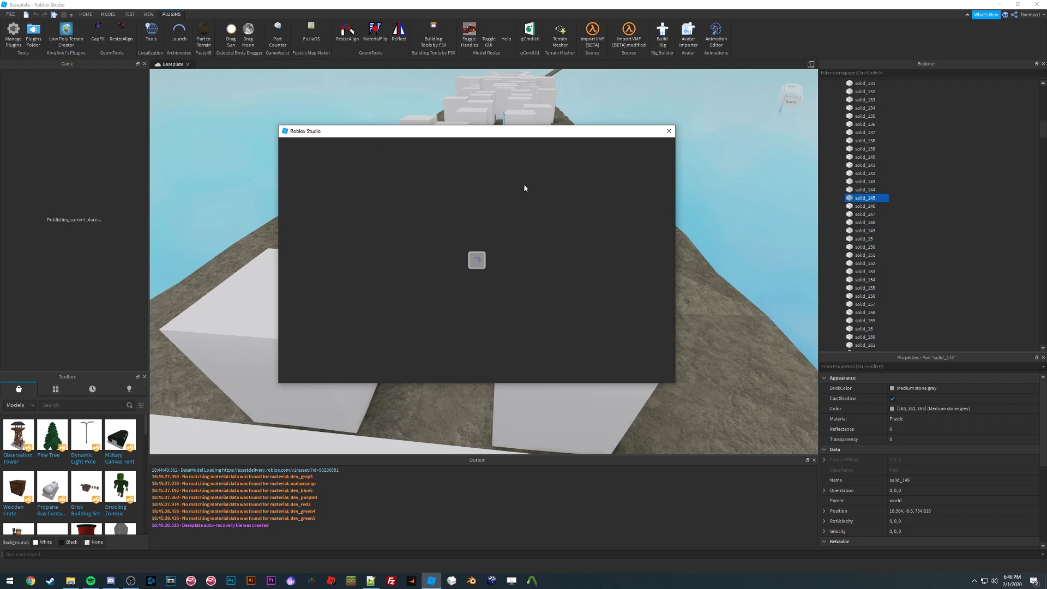
{"action": "left_click", "coordinate": [669, 131]}
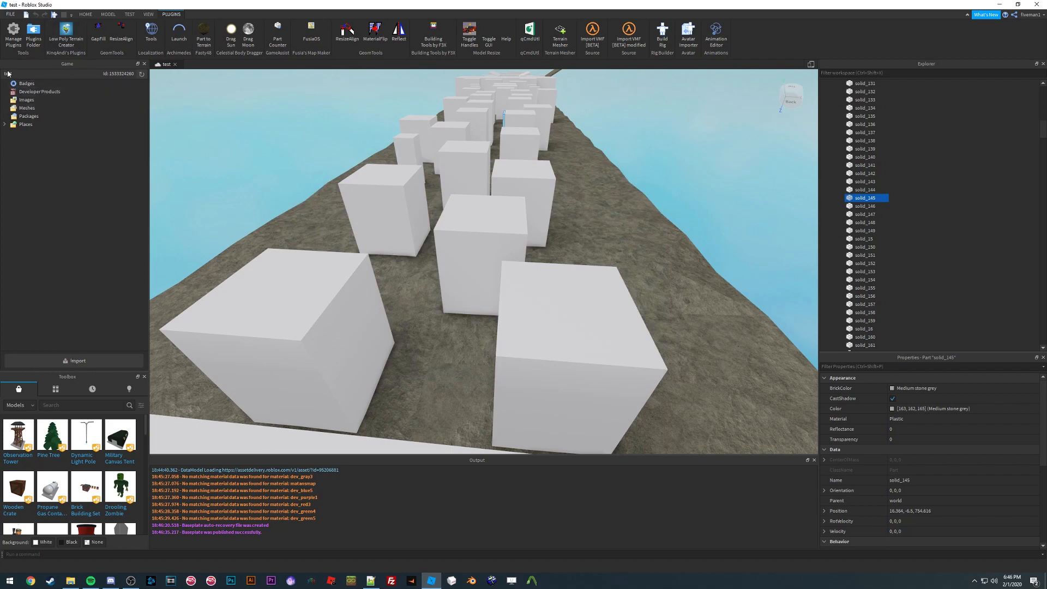
Step: Import all six PNG textures from the bhop_lm tutorial textures/real_dev folder into the game's images
{"action": "left_click", "coordinate": [148, 14]}
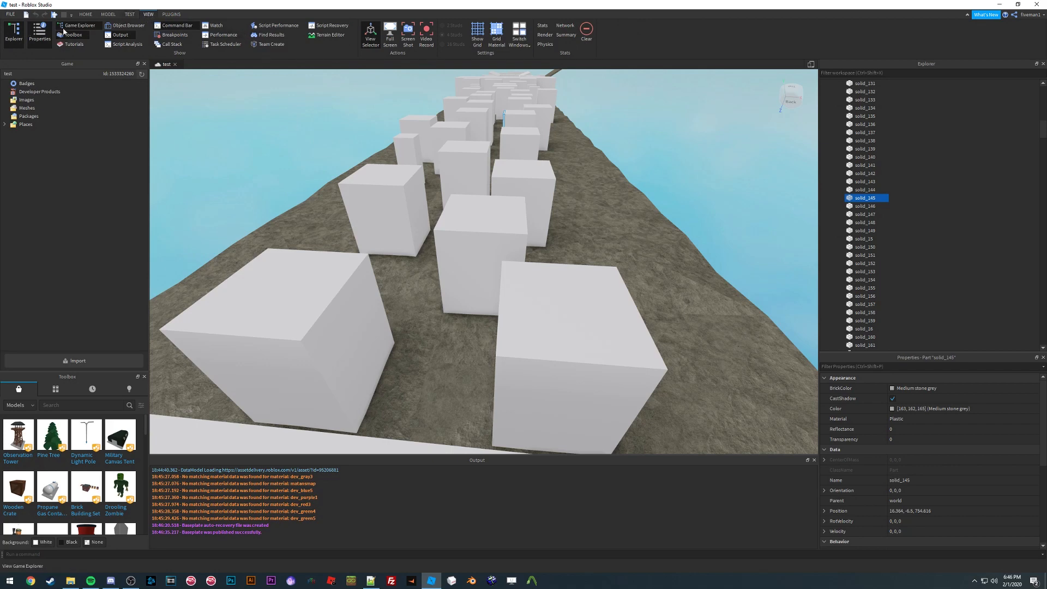
{"action": "left_click", "coordinate": [81, 27]}
{"action": "left_click", "coordinate": [81, 27]}
{"action": "left_click", "coordinate": [93, 361]}
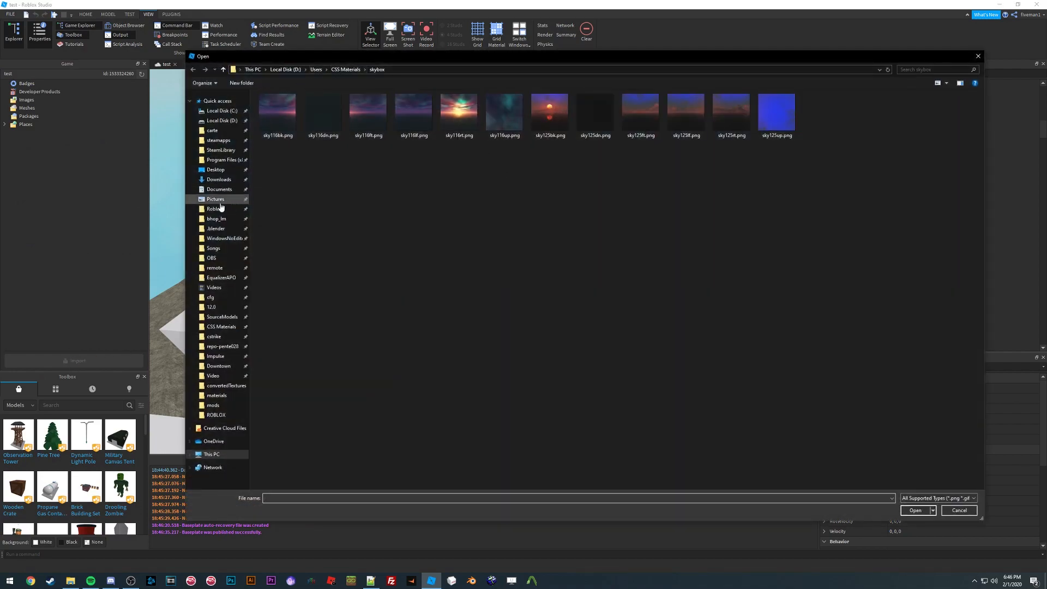
{"action": "left_click", "coordinate": [215, 170]}
{"action": "double_click", "coordinate": [311, 108]}
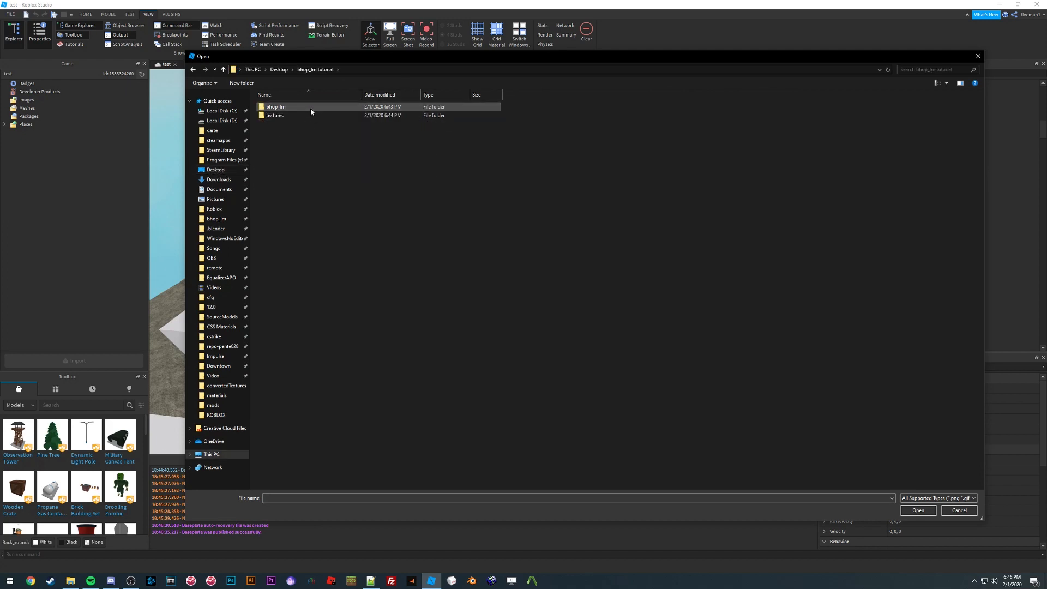
{"action": "double_click", "coordinate": [305, 115]}
{"action": "double_click", "coordinate": [283, 107]}
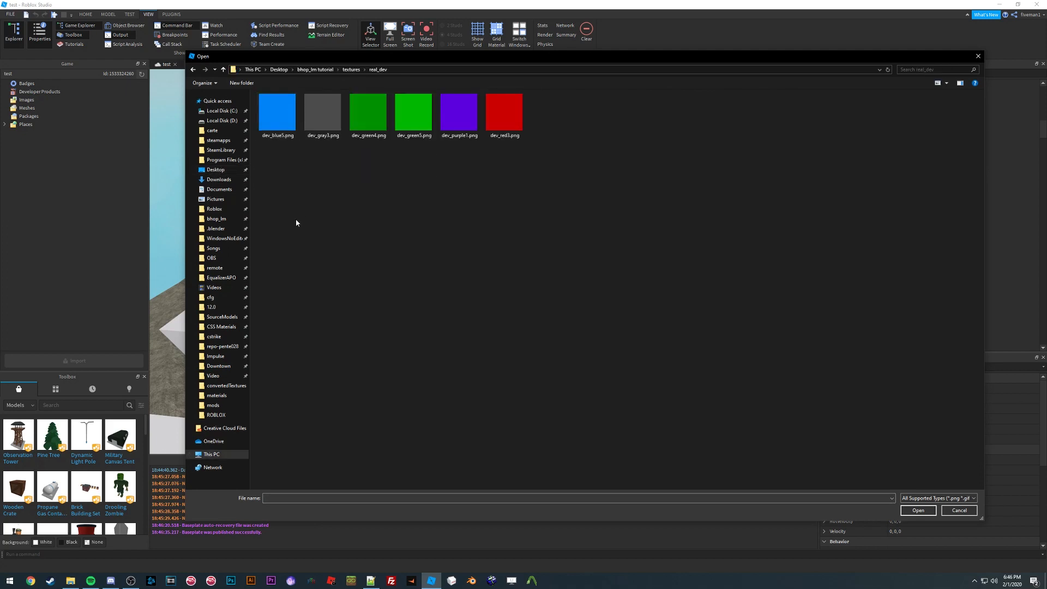
{"action": "key", "text": "ctrl+a"}
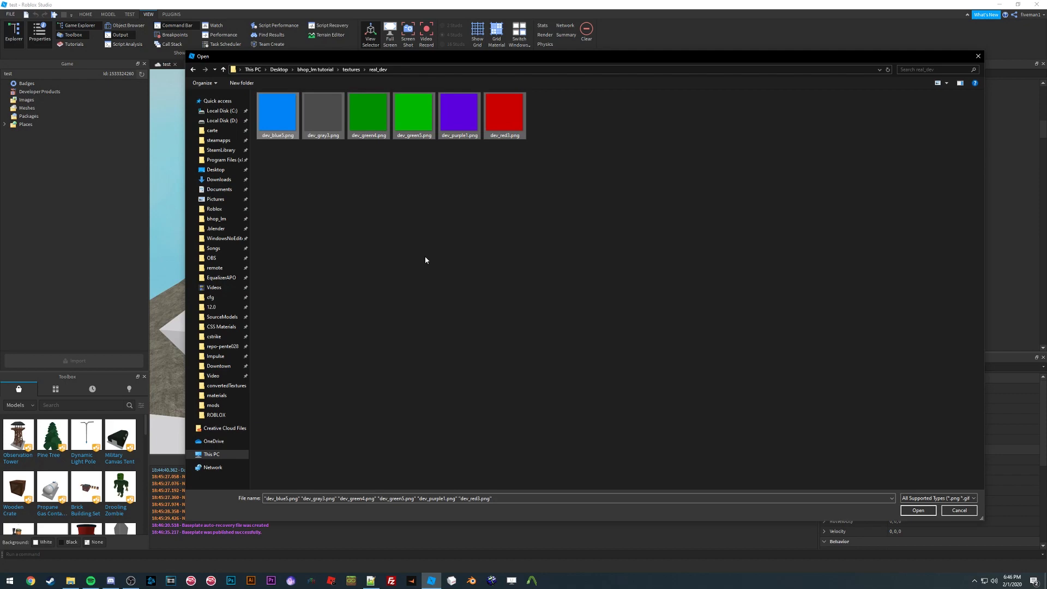
{"action": "left_click", "coordinate": [917, 510]}
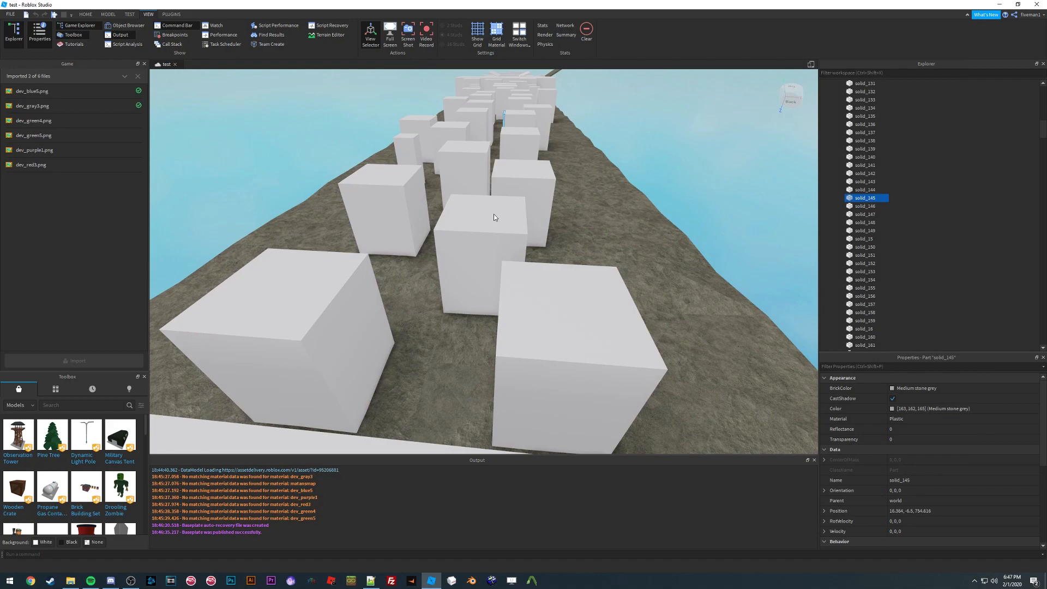
{"action": "mouse_move", "coordinate": [498, 205]}
{"action": "right_mouse_down"}
{"action": "mouse_move", "coordinate": [521, 184]}
{"action": "mouse_move", "coordinate": [495, 197]}
{"action": "right_mouse_up"}
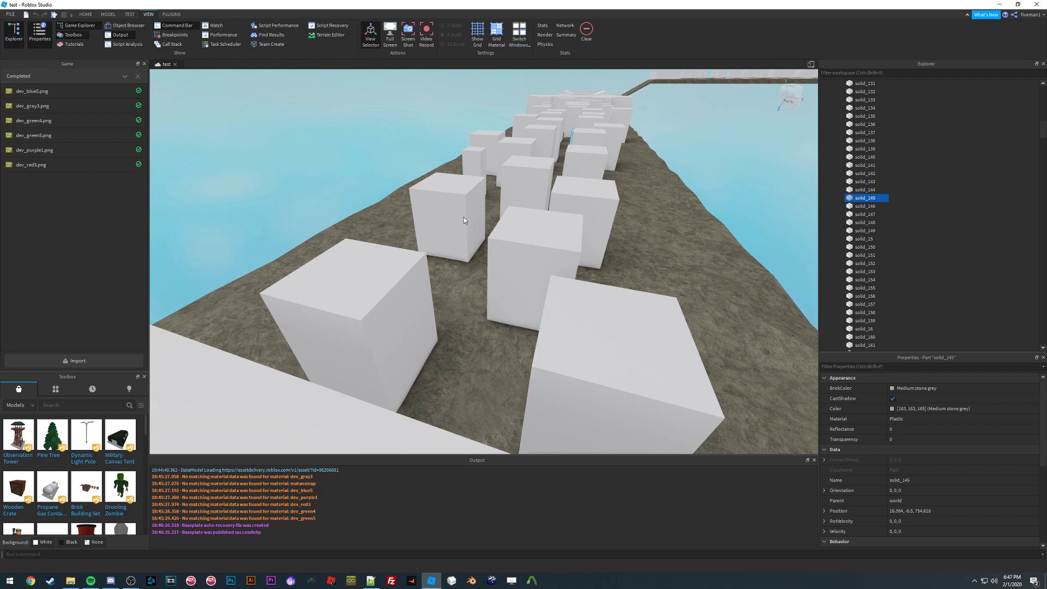
{"action": "right_click_drag", "start_coordinate": [464, 217], "coordinate": [464, 217]}
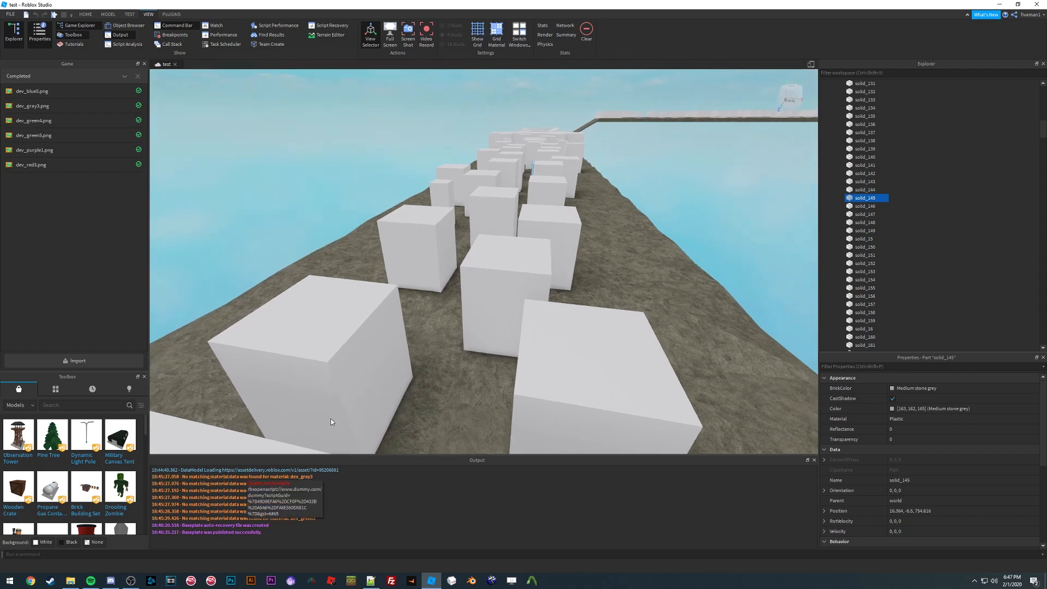
{"action": "right_click_drag", "start_coordinate": [460, 259], "coordinate": [460, 259]}
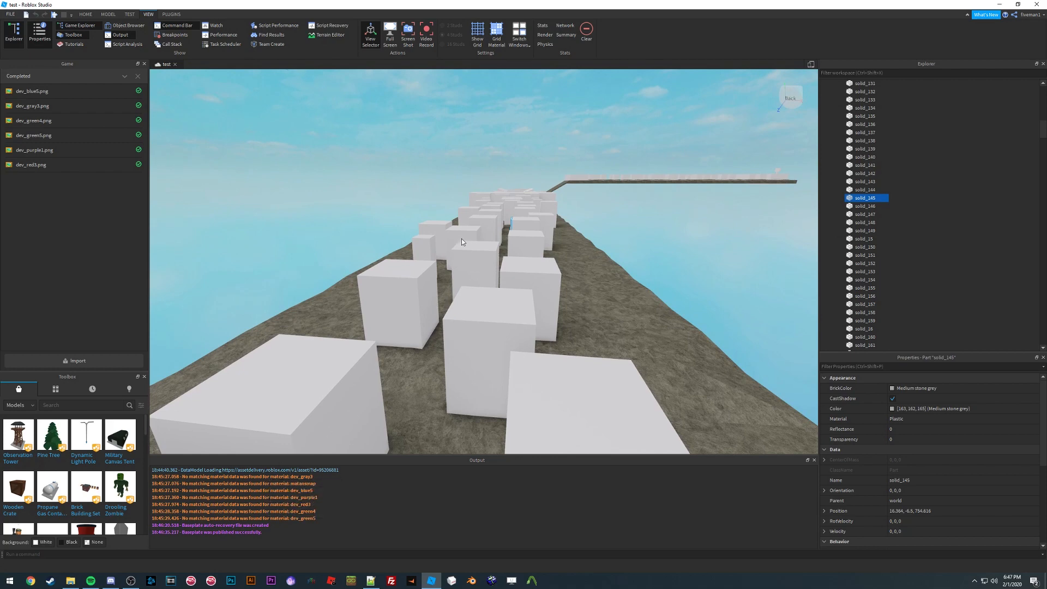
{"action": "scroll", "coordinate": [461, 241], "scroll_direction": "up", "scroll_amount": 3}
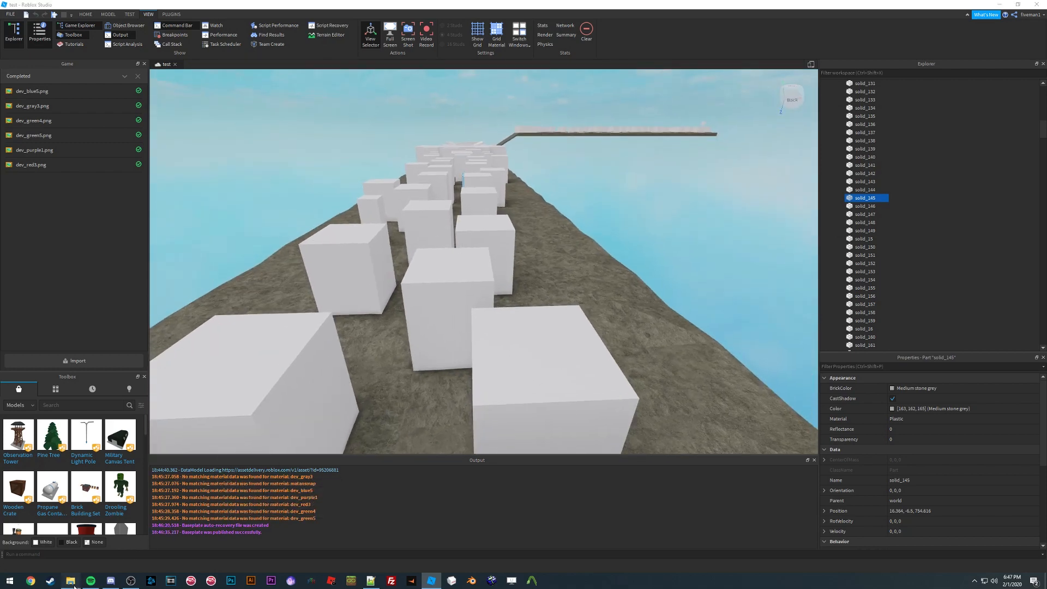
Step: Switch to File Explorer and launch Hammer from the Counter-Strike Source bin folder using the Counter-Strike: Source configuration
{"action": "left_click", "coordinate": [72, 583]}
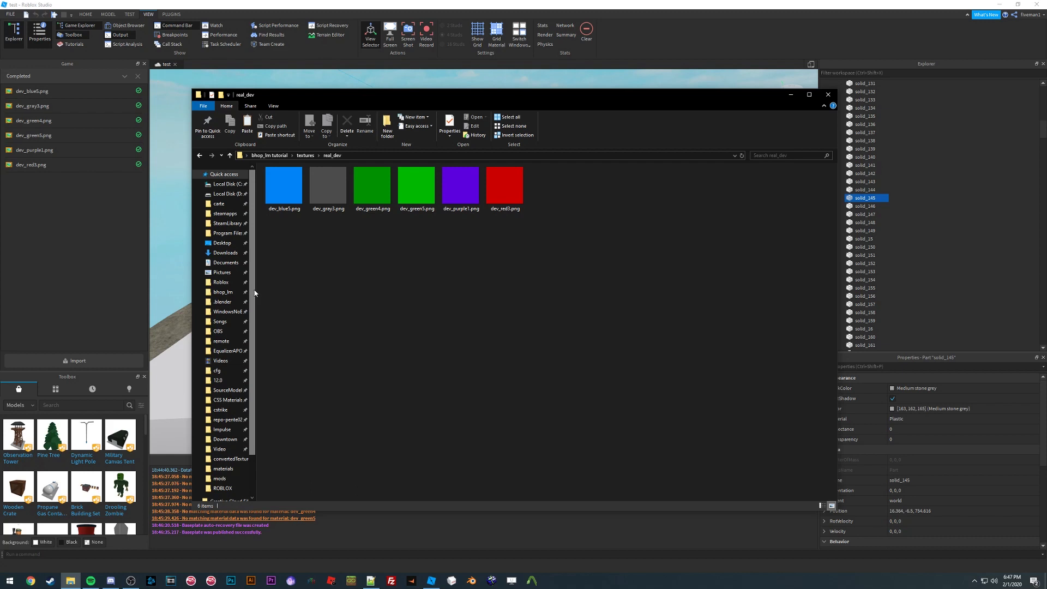
{"action": "left_click", "coordinate": [221, 215]}
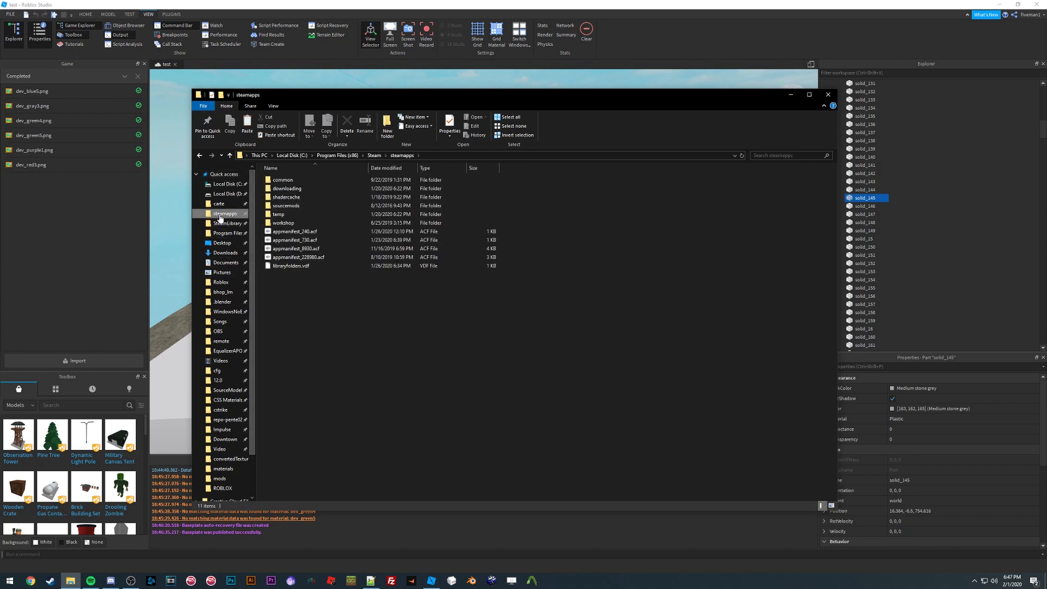
{"action": "double_click", "coordinate": [284, 180]}
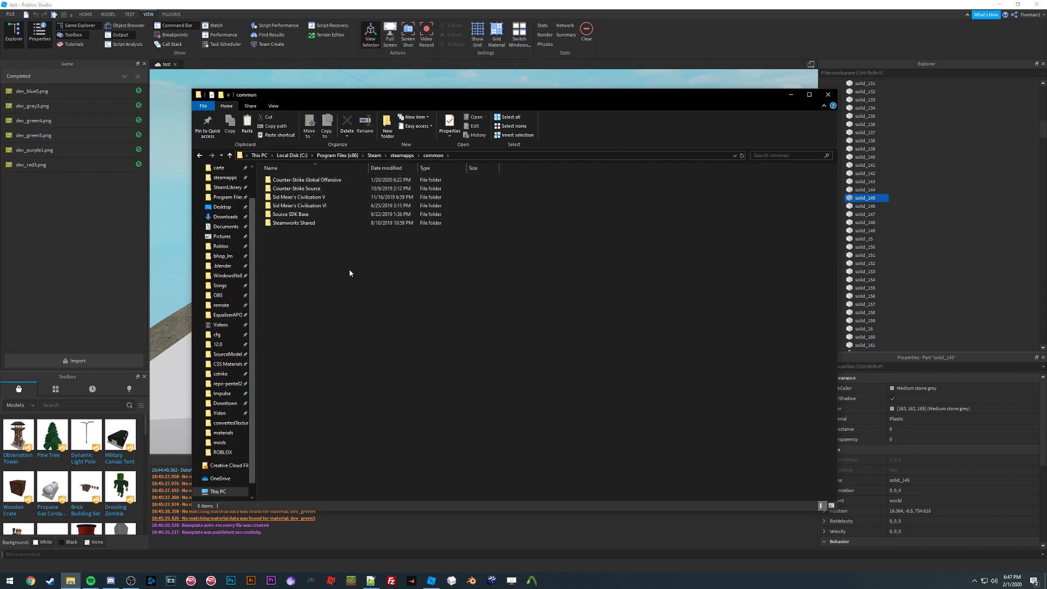
{"action": "double_click", "coordinate": [295, 188]}
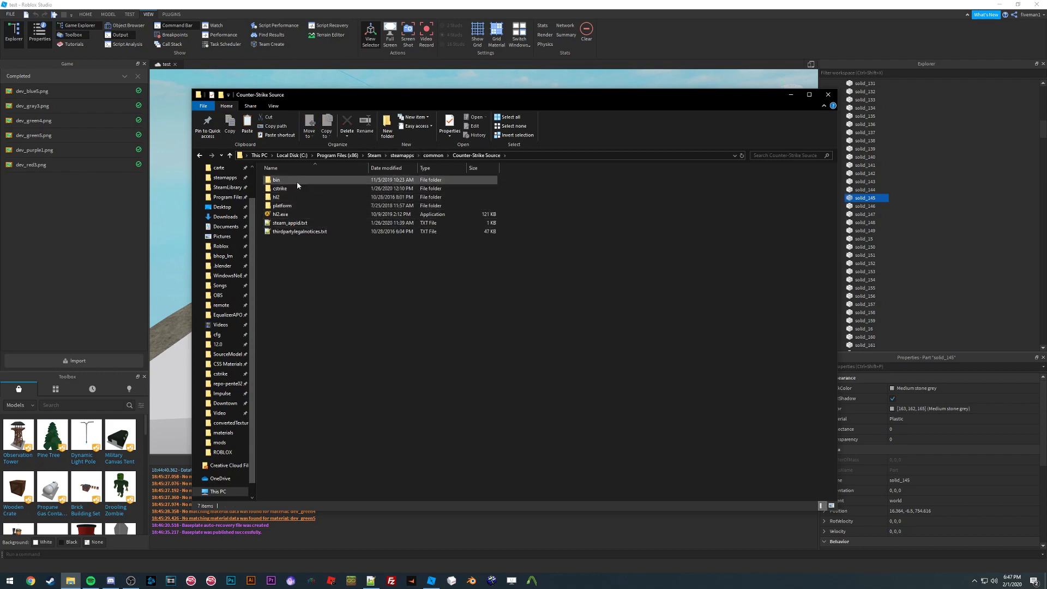
{"action": "double_click", "coordinate": [296, 181]}
{"action": "scroll", "coordinate": [315, 436], "scroll_direction": "down", "scroll_amount": 3}
{"action": "scroll", "coordinate": [316, 442], "scroll_direction": "down", "scroll_amount": 3}
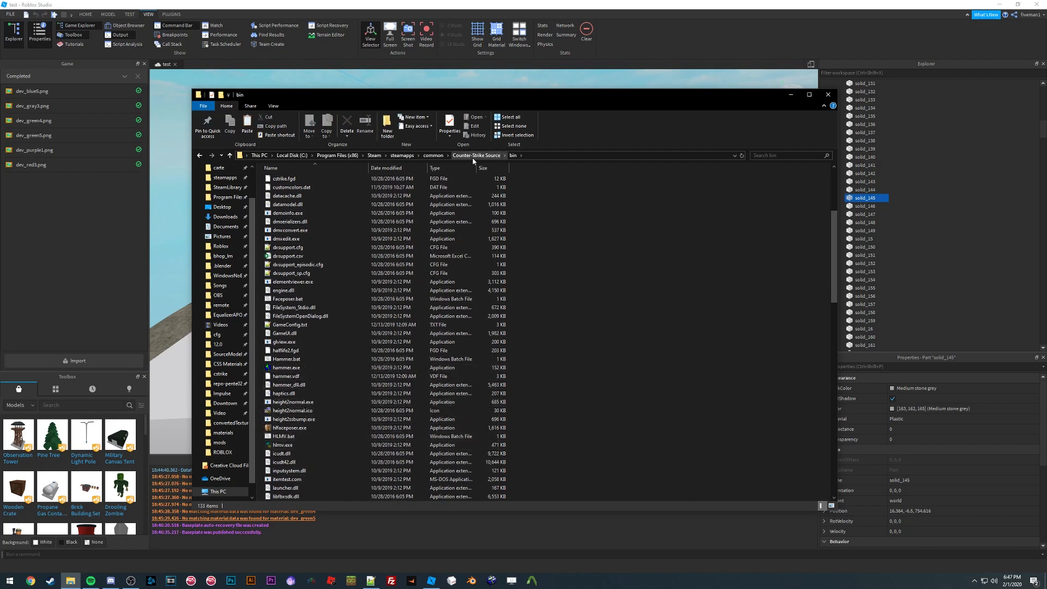
{"action": "double_click", "coordinate": [315, 370]}
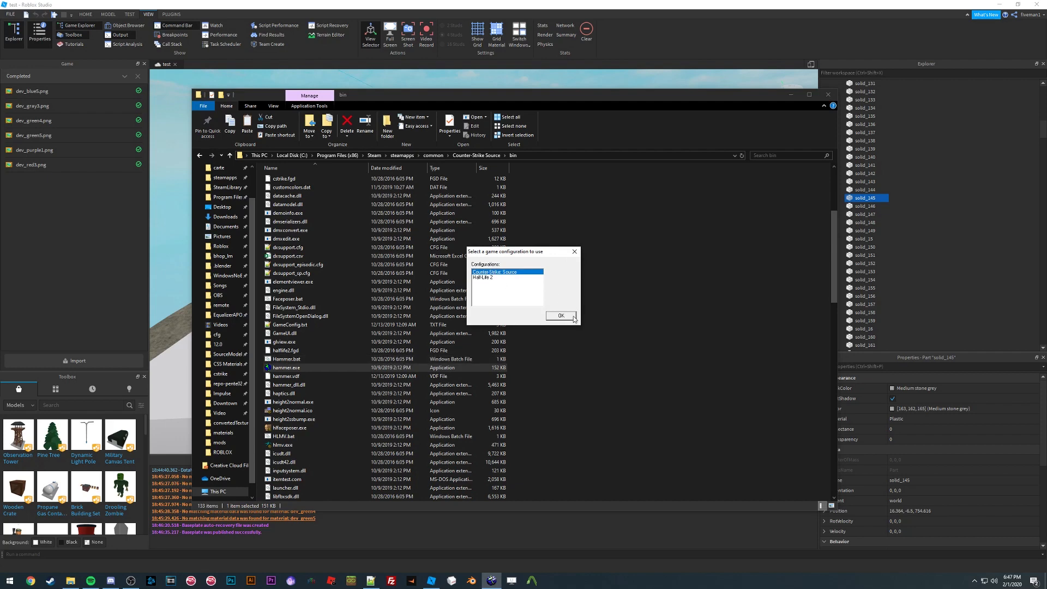
{"action": "left_click", "coordinate": [573, 317]}
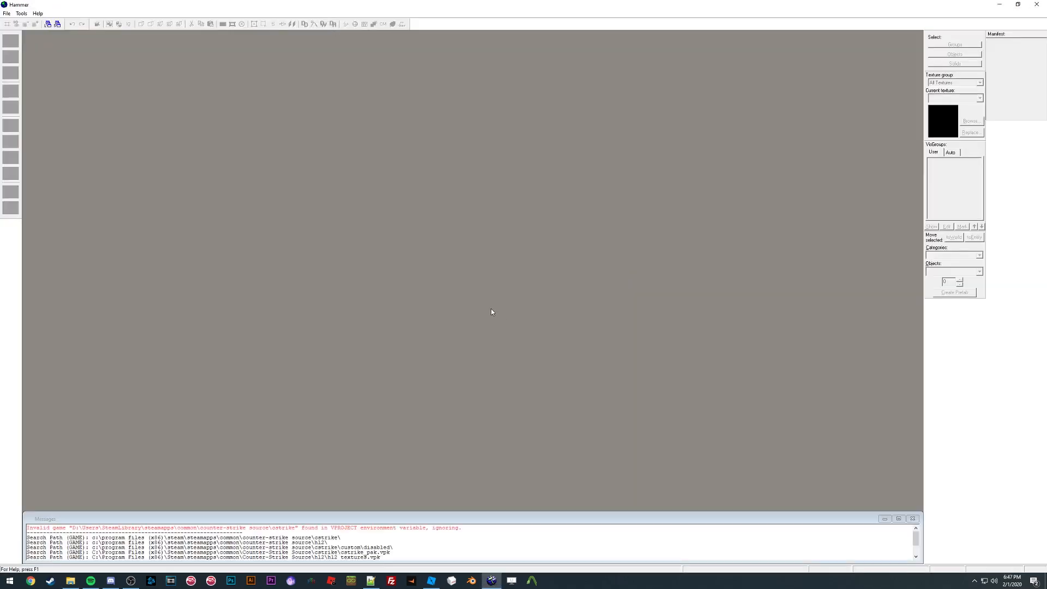
Step: Open bhop_lm_d.vmf from the bhop_lm tutorial folder on the Desktop in Hammer
{"action": "left_click", "coordinate": [7, 13]}
{"action": "left_click", "coordinate": [30, 32]}
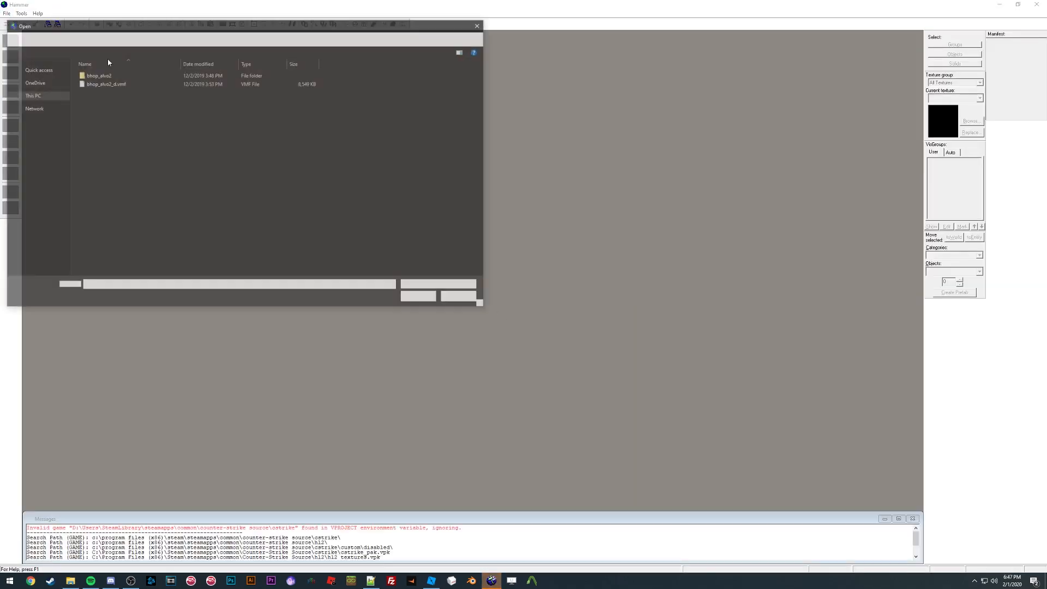
{"action": "scroll", "coordinate": [43, 89], "scroll_direction": "up", "scroll_amount": 5}
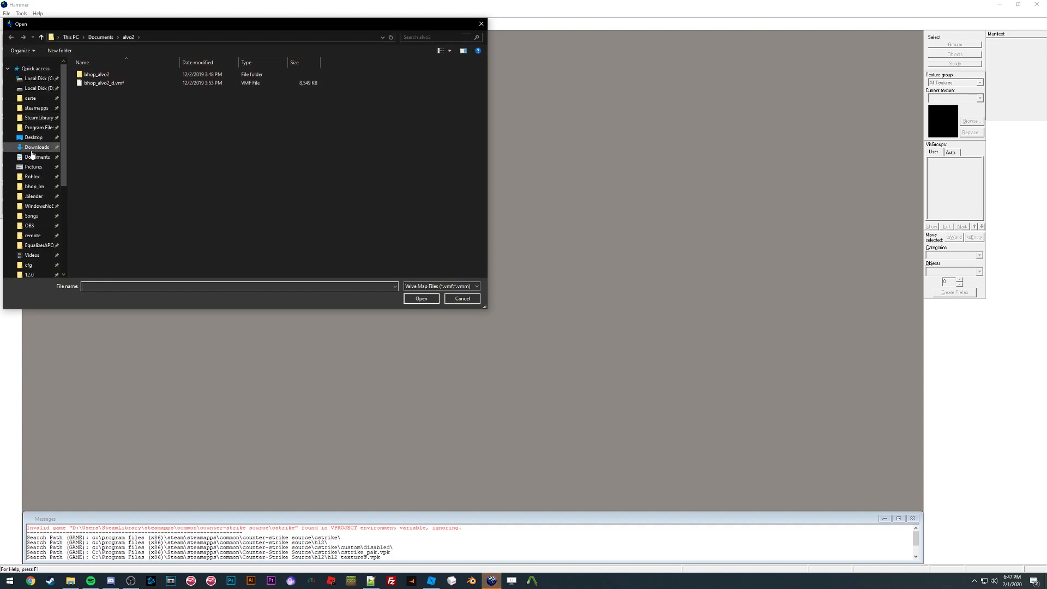
{"action": "left_click", "coordinate": [33, 137]}
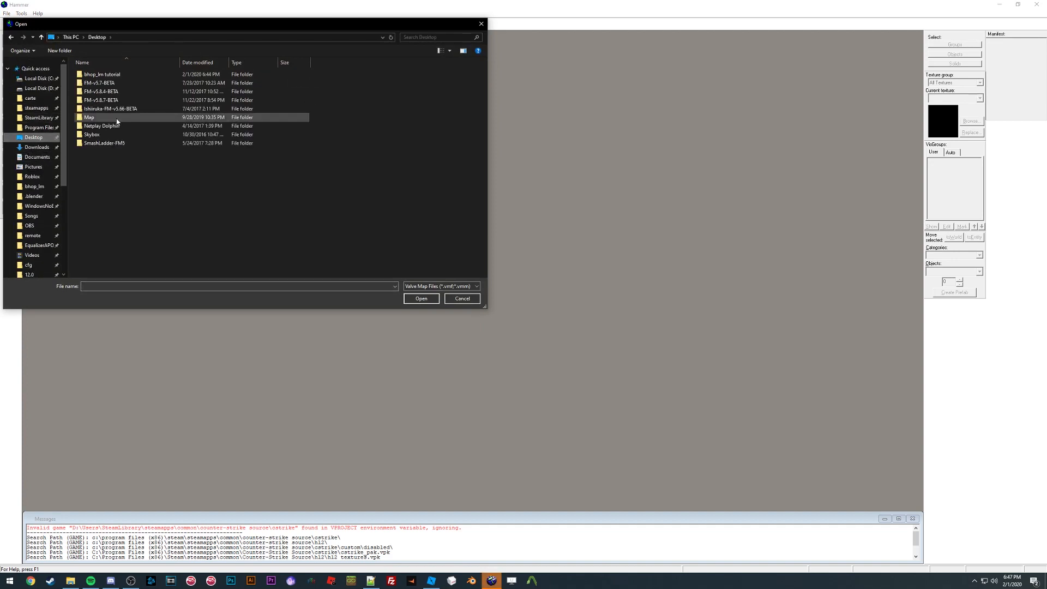
{"action": "double_click", "coordinate": [136, 75]}
{"action": "double_click", "coordinate": [126, 91]}
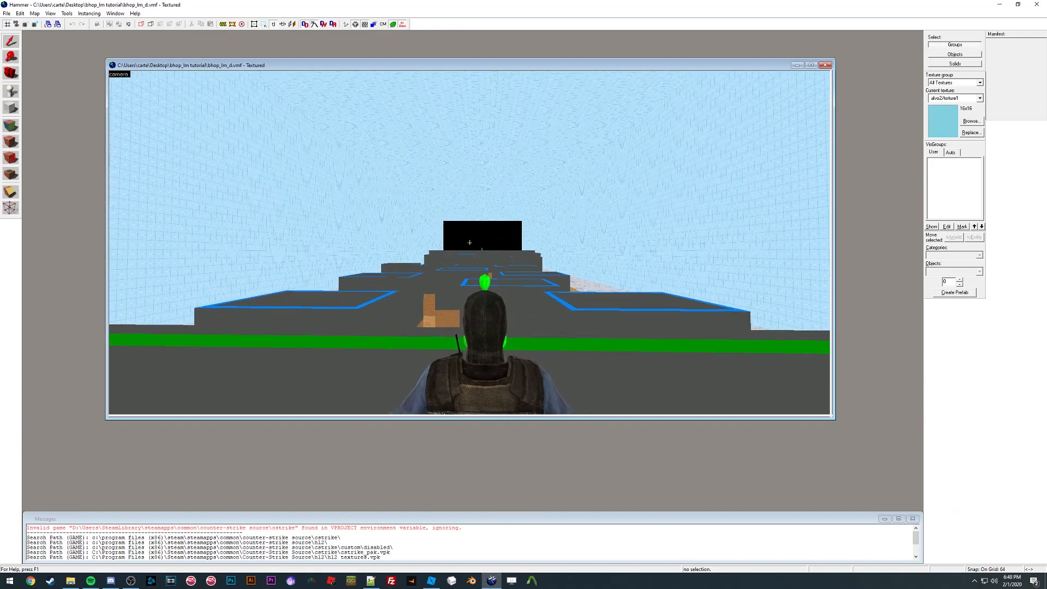
Step: Fly the camera through the textured 3D view to inspect the decompiled map
{"action": "key", "text": "w"}
{"action": "key", "text": "z"}
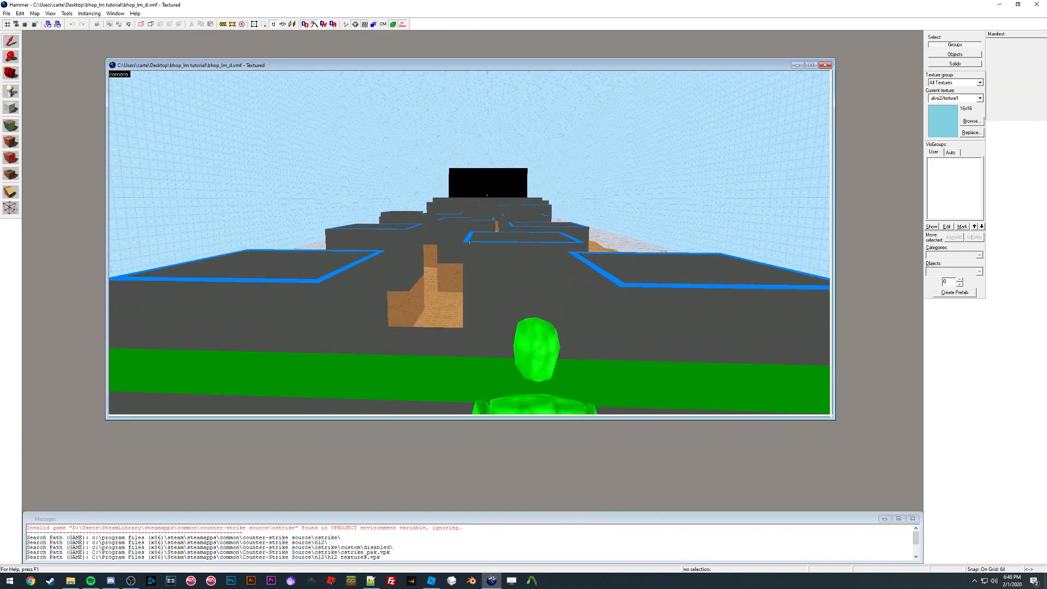
{"action": "key", "text": "s"}
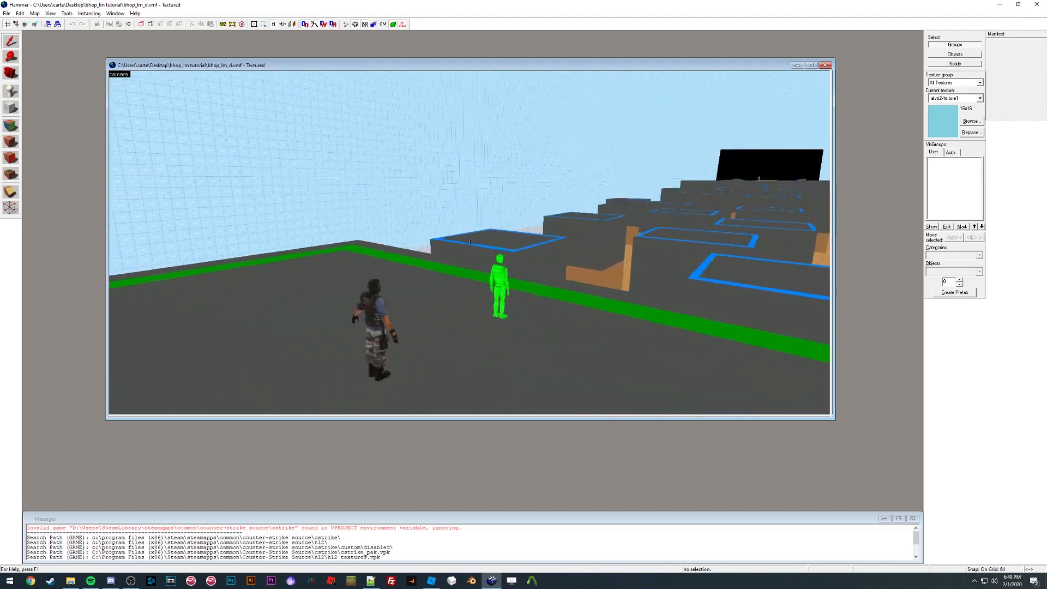
{"action": "key", "text": "w"}
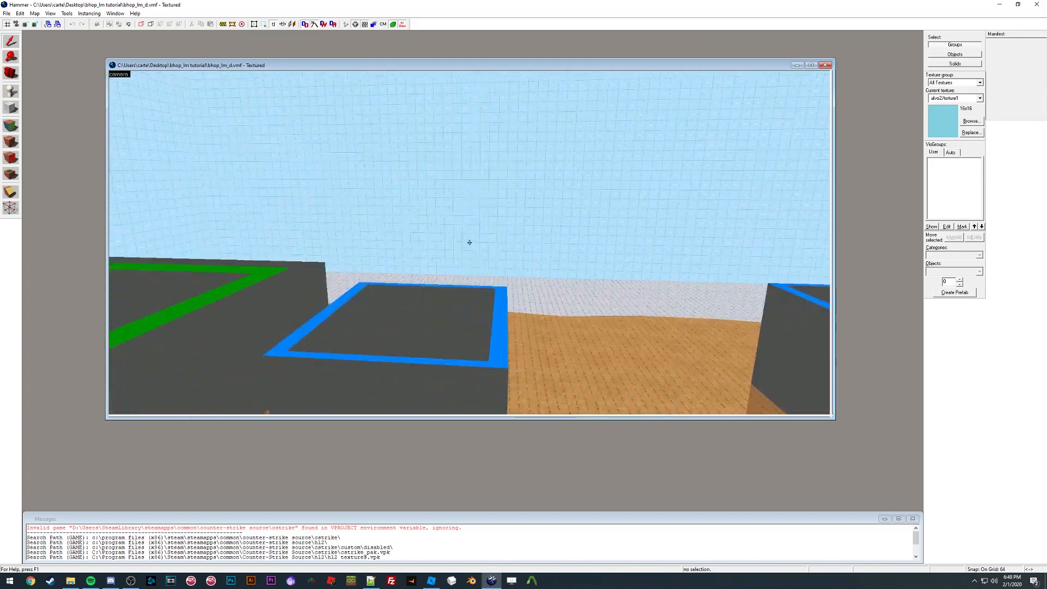
{"action": "key", "text": "w"}
{"action": "key", "text": "s"}
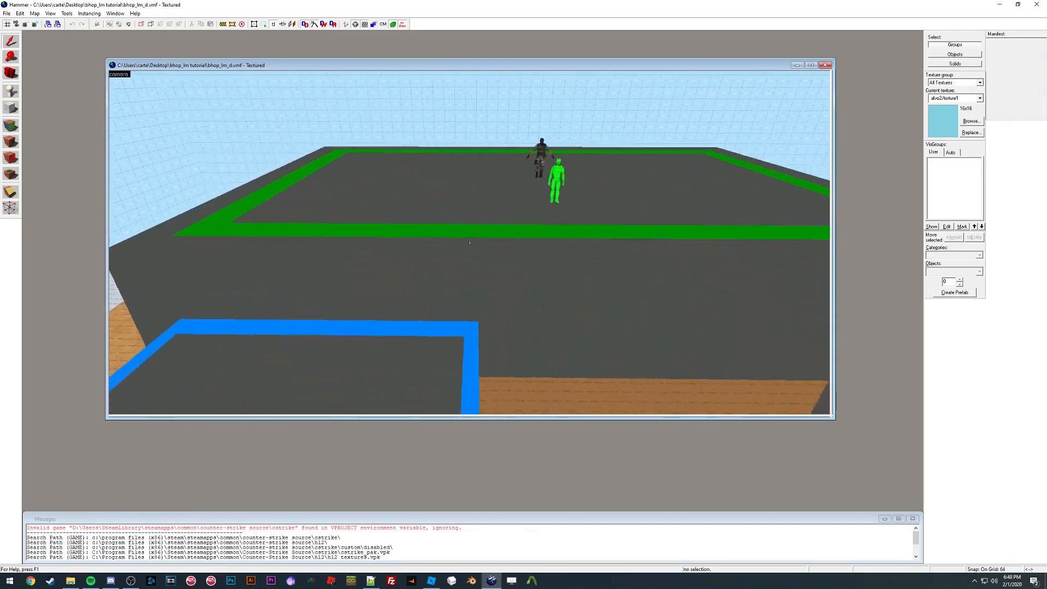
{"action": "key", "text": "z"}
{"action": "key", "text": "d"}
{"action": "key", "text": "a"}
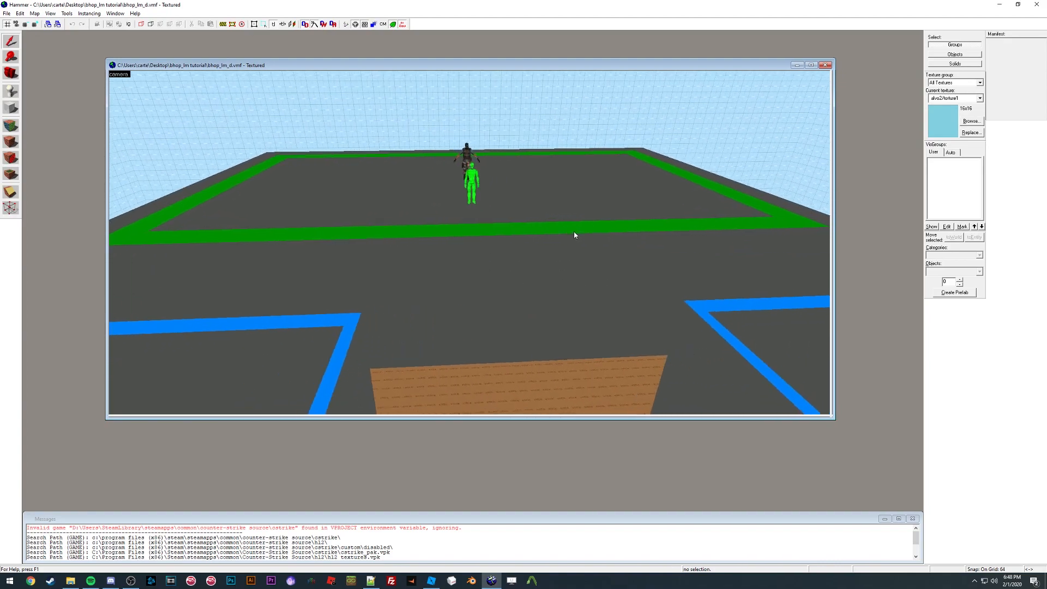
{"action": "key", "text": "z"}
{"action": "key", "text": "w"}
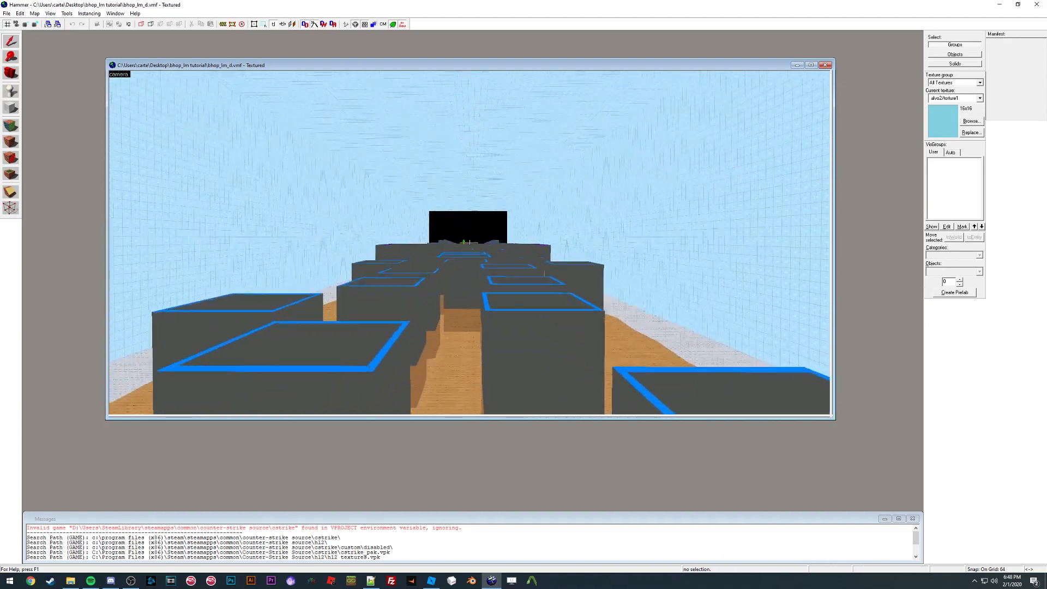
{"action": "key", "text": "w"}
{"action": "key", "text": "w"}
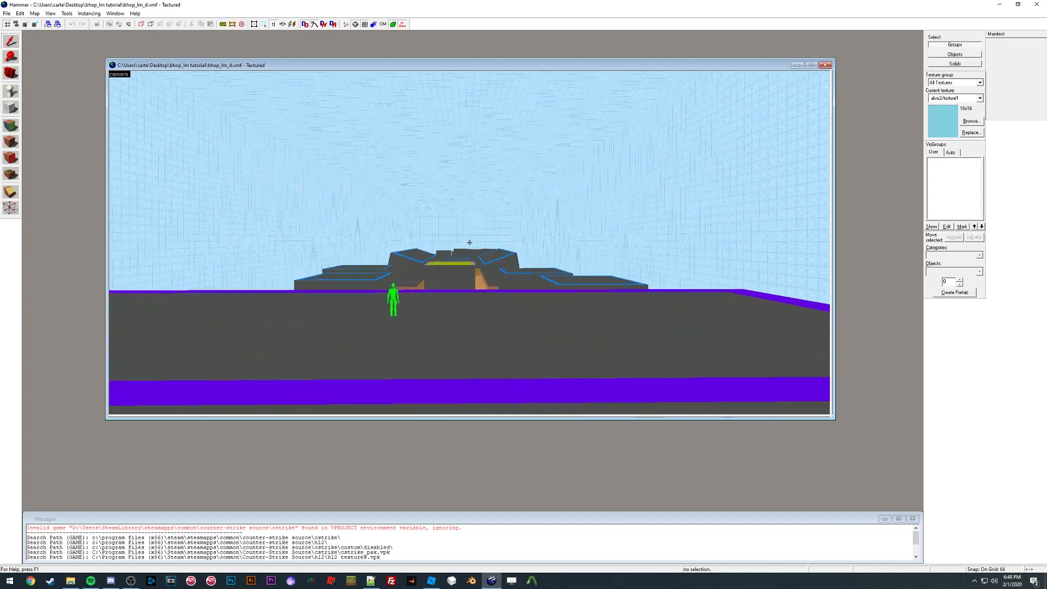
{"action": "key", "text": "s"}
{"action": "key", "text": "z"}
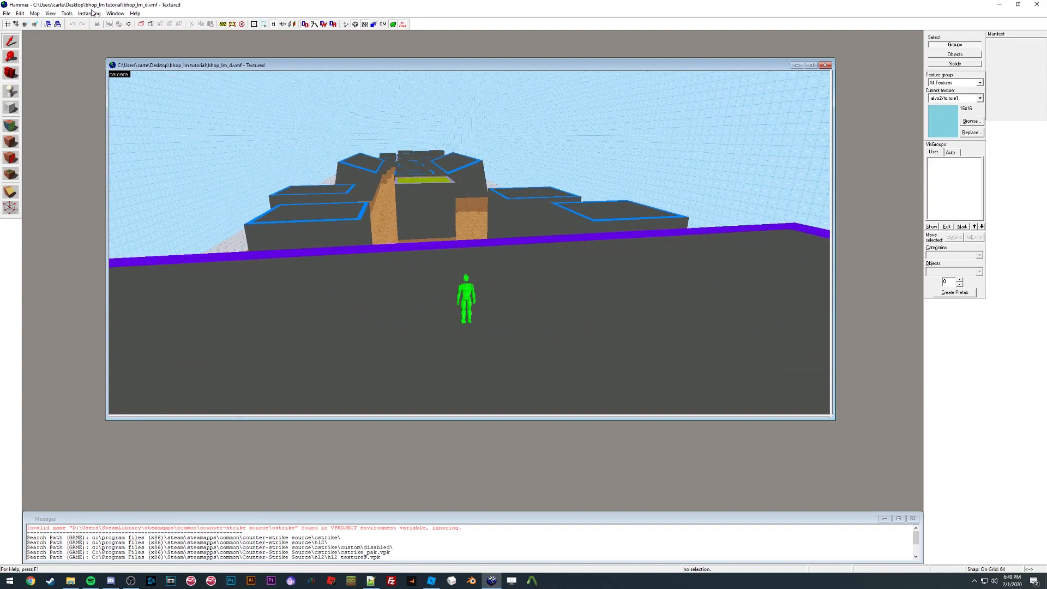
Step: Switch the 3D view to 3D Shaded Textured Polygons
{"action": "left_click", "coordinate": [115, 13]}
{"action": "mouse_move", "coordinate": [48, 15]}
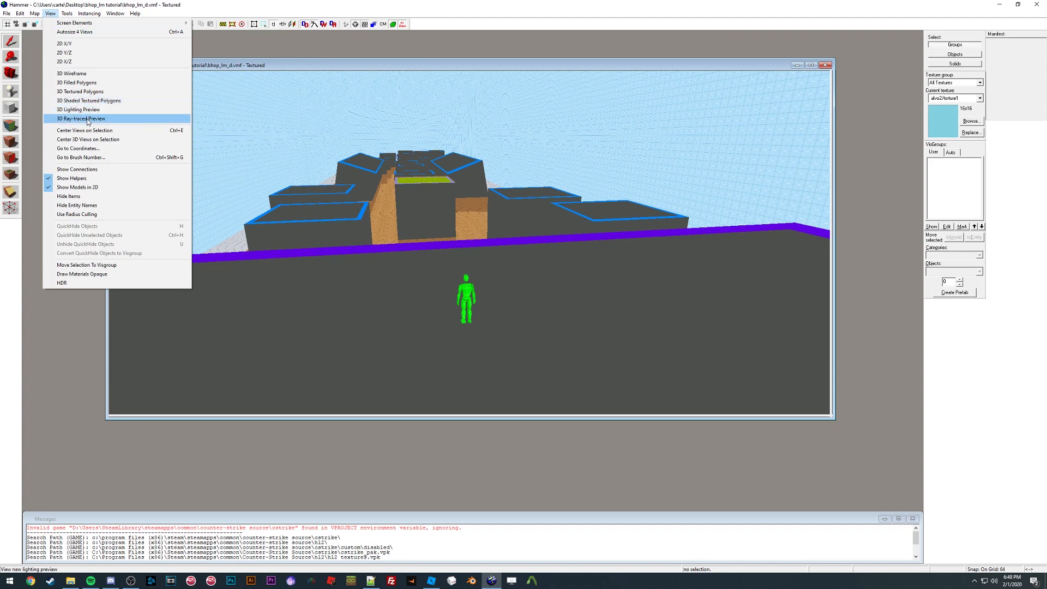
{"action": "left_click", "coordinate": [82, 101]}
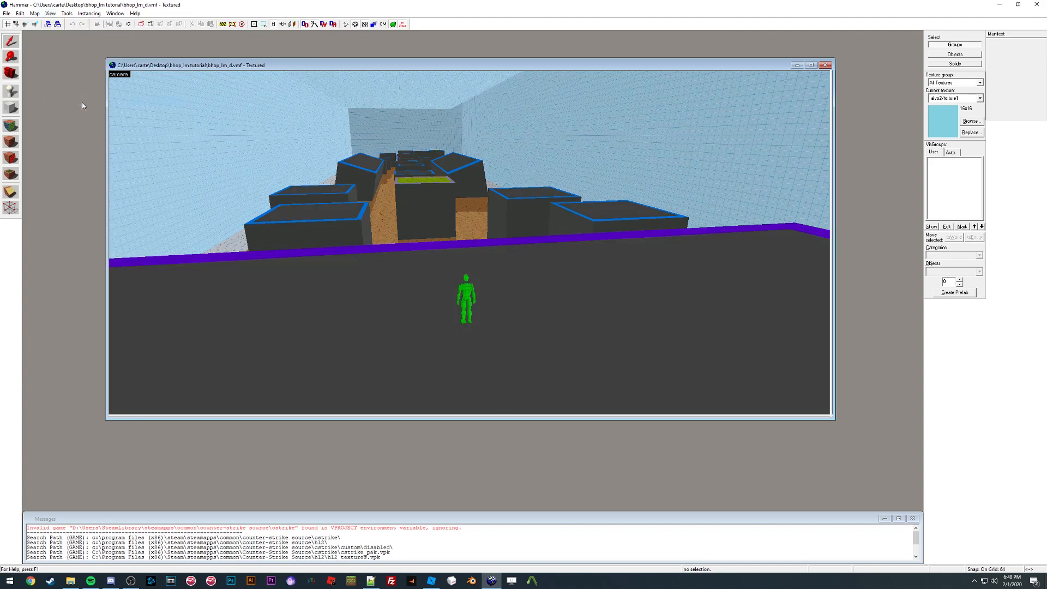
Step: Switch the 3D view to 3D Wireframe
{"action": "left_click", "coordinate": [86, 15]}
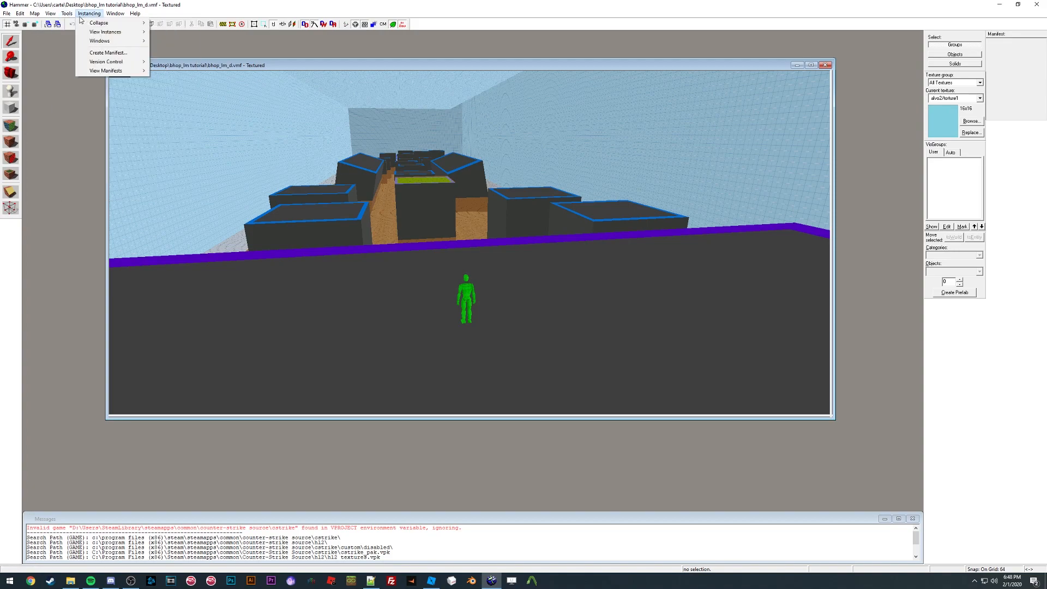
{"action": "left_click", "coordinate": [67, 15]}
{"action": "left_click", "coordinate": [51, 14]}
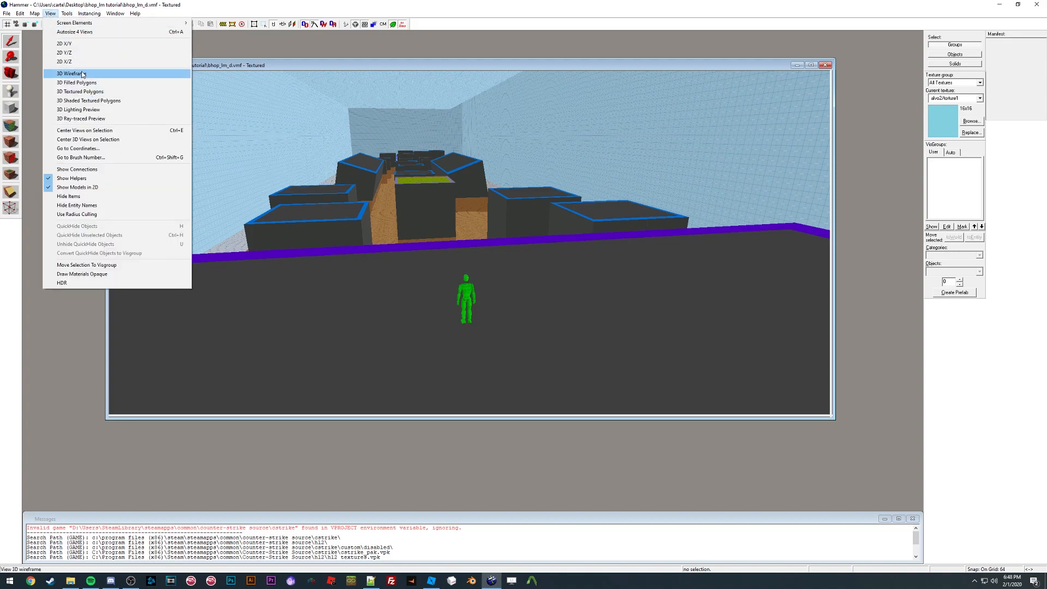
{"action": "left_click", "coordinate": [76, 73]}
{"action": "scroll", "coordinate": [469, 242], "scroll_direction": "up", "scroll_amount": 5}
{"action": "scroll", "coordinate": [470, 243], "scroll_direction": "down", "scroll_amount": 5}
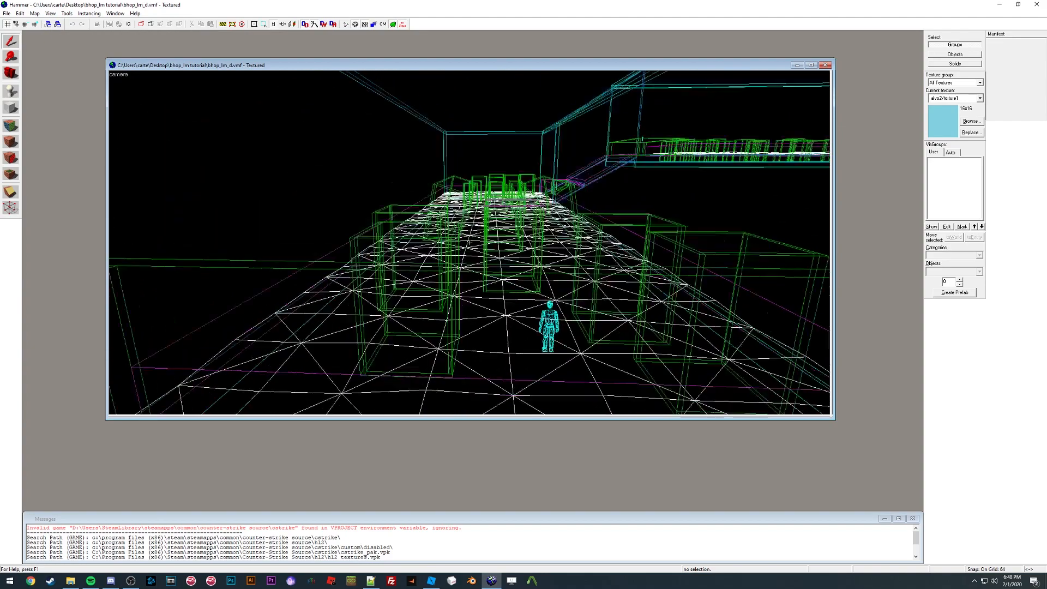
Step: Switch the 3D view to 3D Shaded Textured Polygons
{"action": "left_click", "coordinate": [66, 13]}
{"action": "mouse_move", "coordinate": [53, 15]}
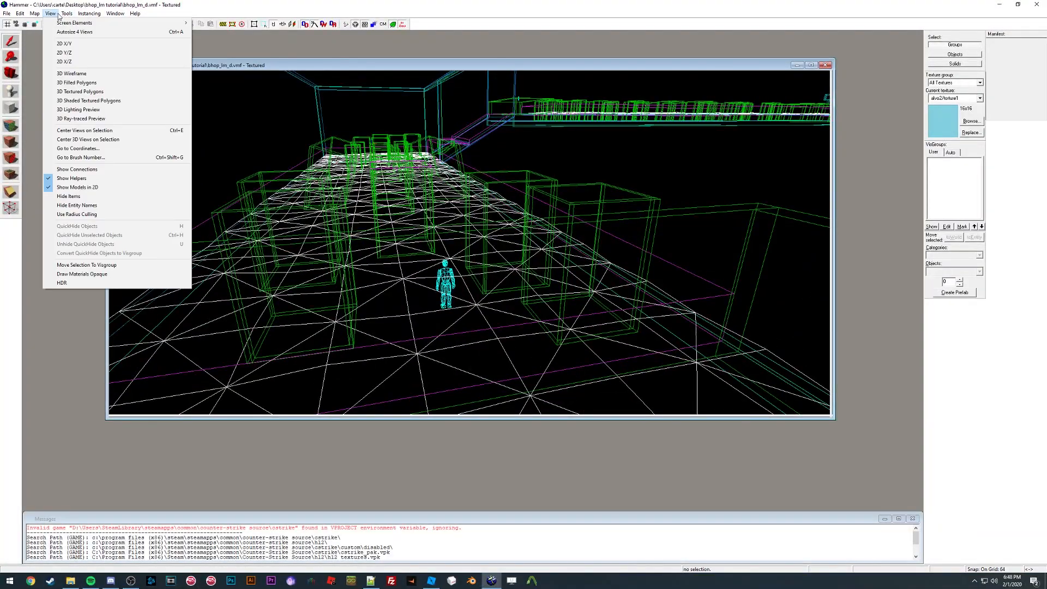
{"action": "left_click", "coordinate": [91, 101]}
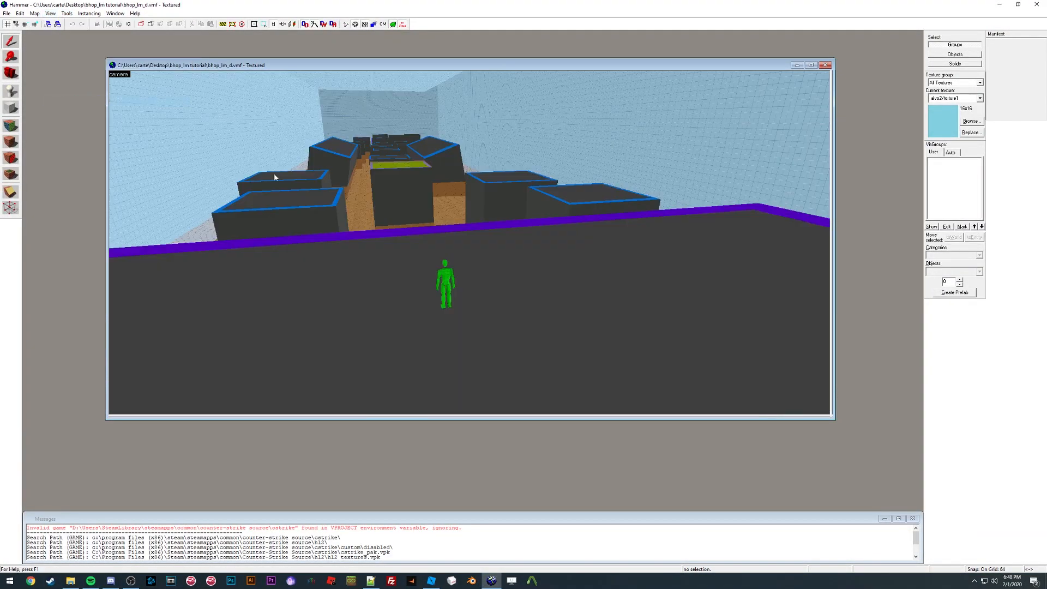
Step: Fly the camera forward through the textured map to inspect the course
{"action": "scroll", "coordinate": [469, 243], "scroll_direction": "up", "scroll_amount": 6}
{"action": "key", "text": "w"}
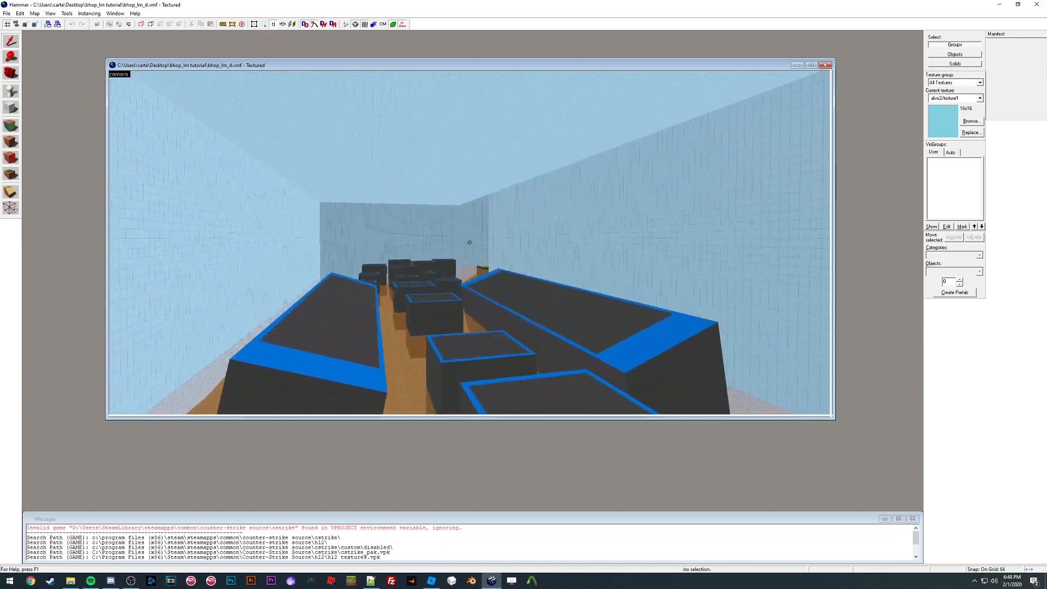
{"action": "key", "text": "w"}
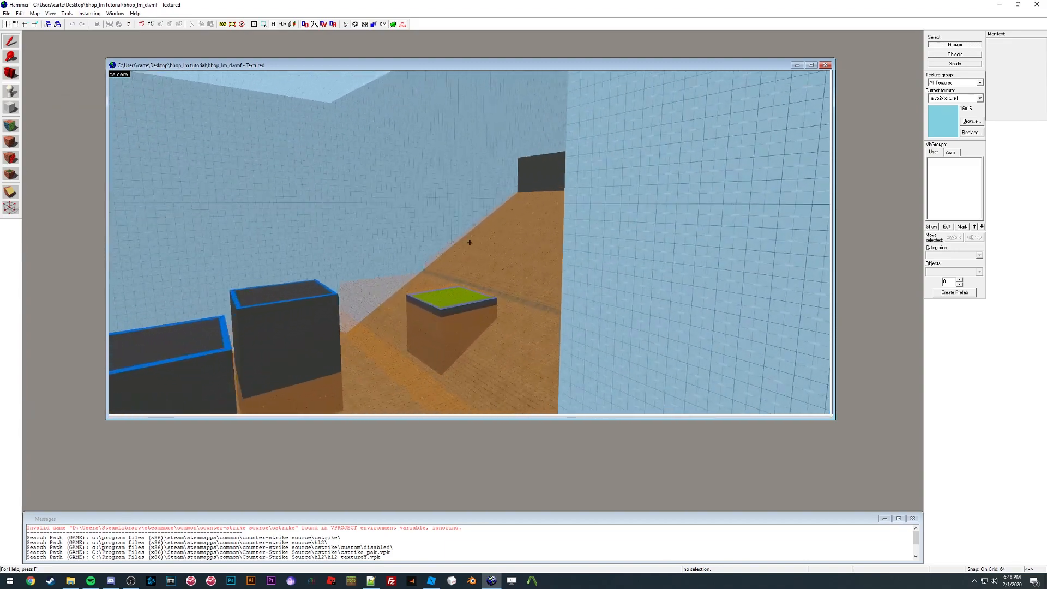
{"action": "key", "text": "z"}
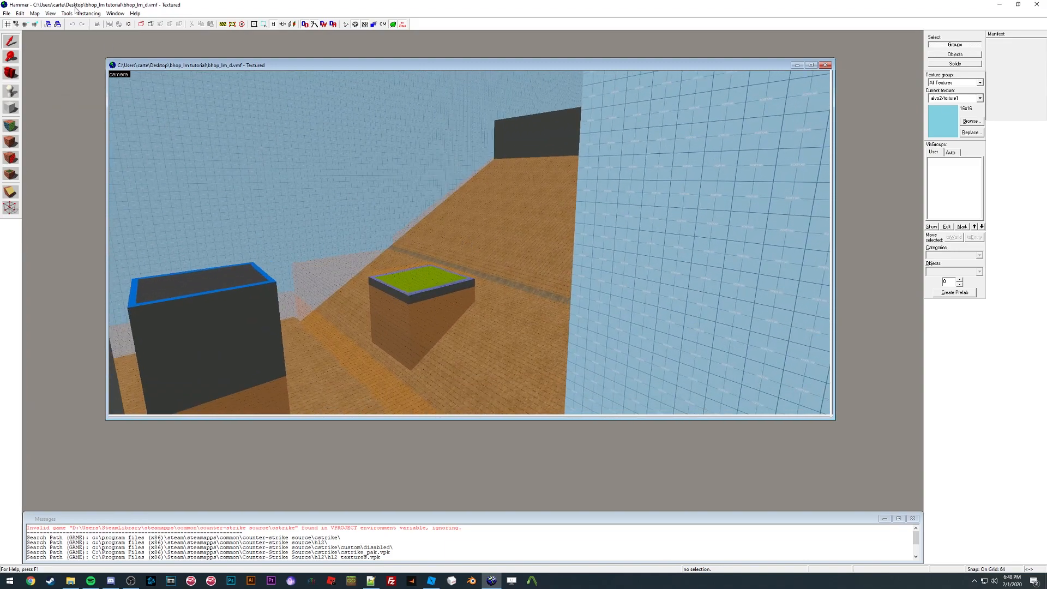
Step: Autosize the map window into four views
{"action": "left_click", "coordinate": [90, 14]}
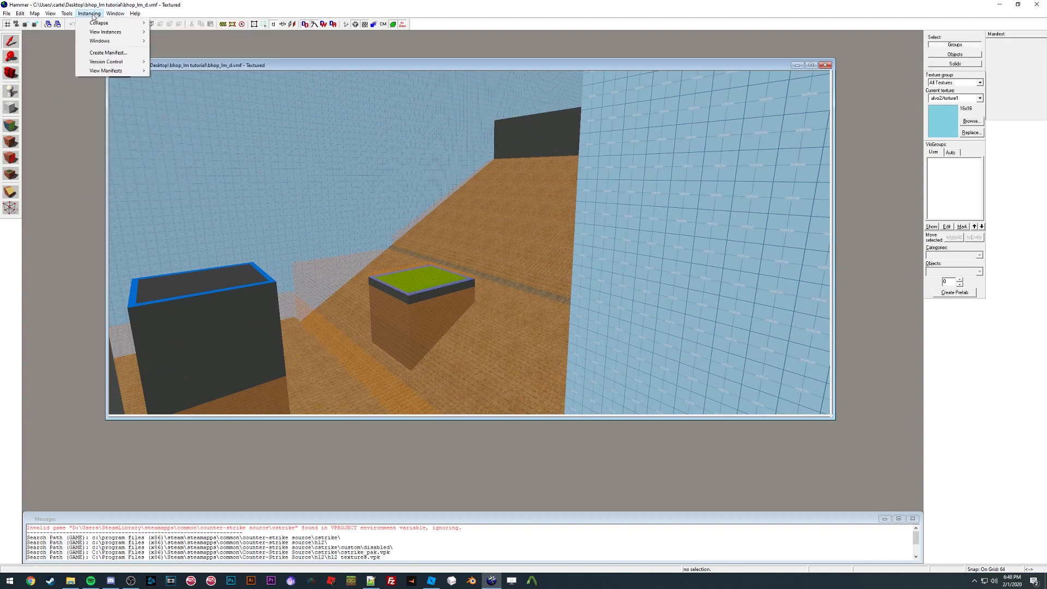
{"action": "mouse_move", "coordinate": [54, 15]}
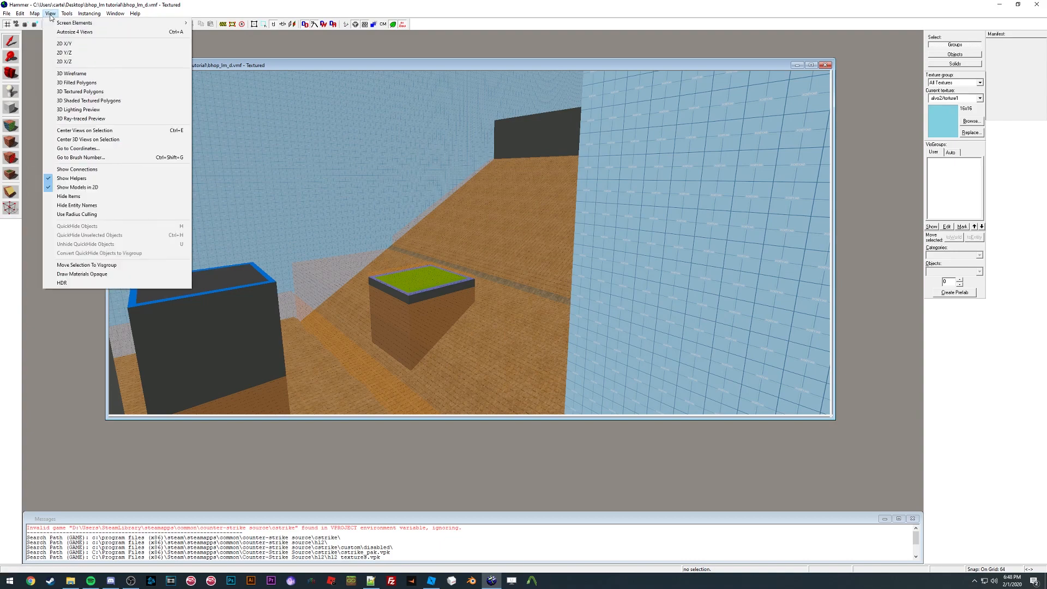
{"action": "left_click", "coordinate": [73, 32]}
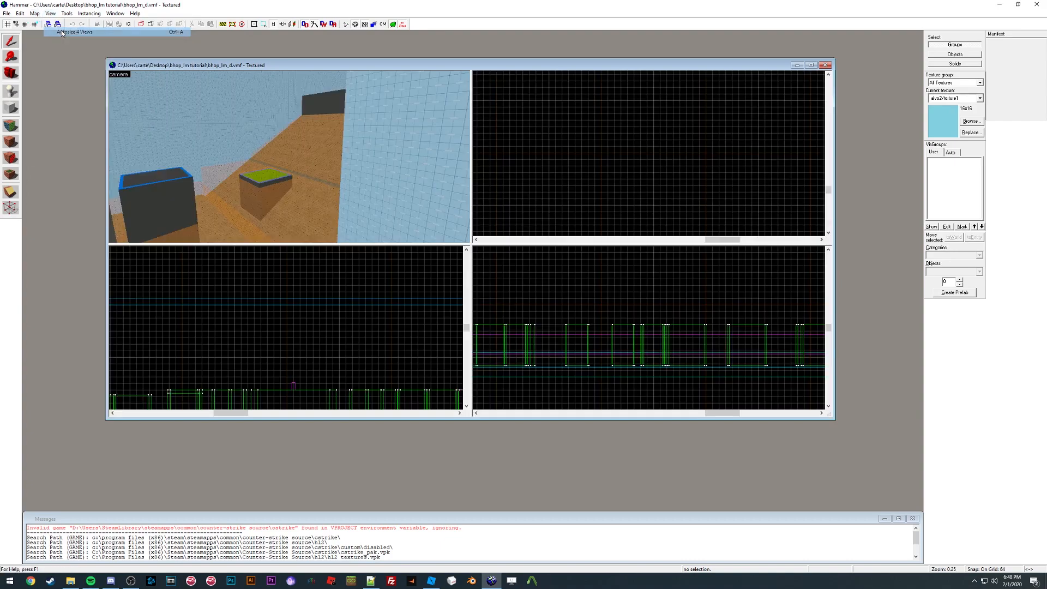
{"action": "left_click", "coordinate": [51, 13]}
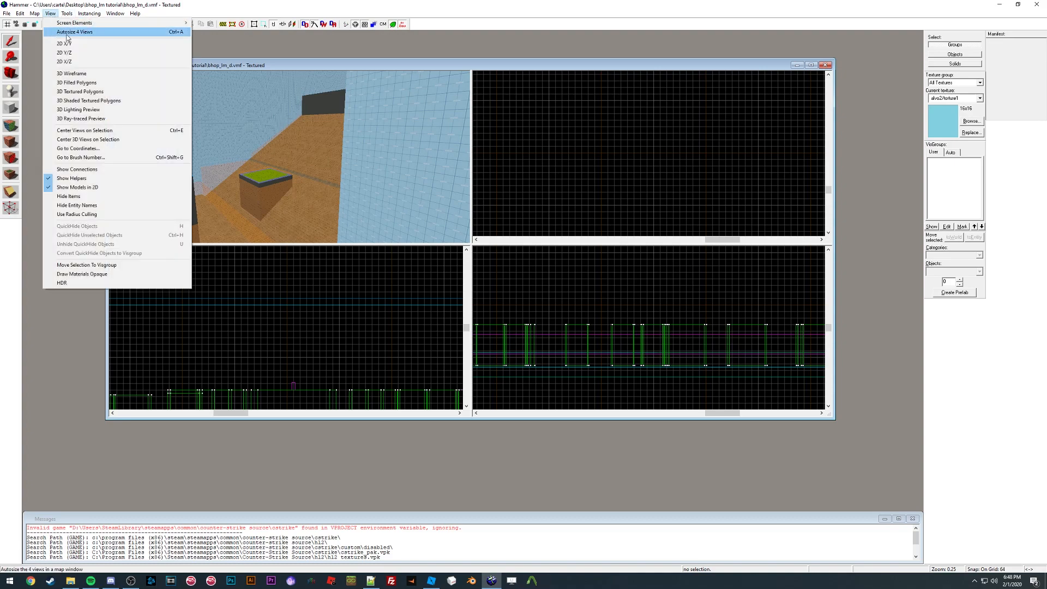
{"action": "left_click", "coordinate": [67, 33]}
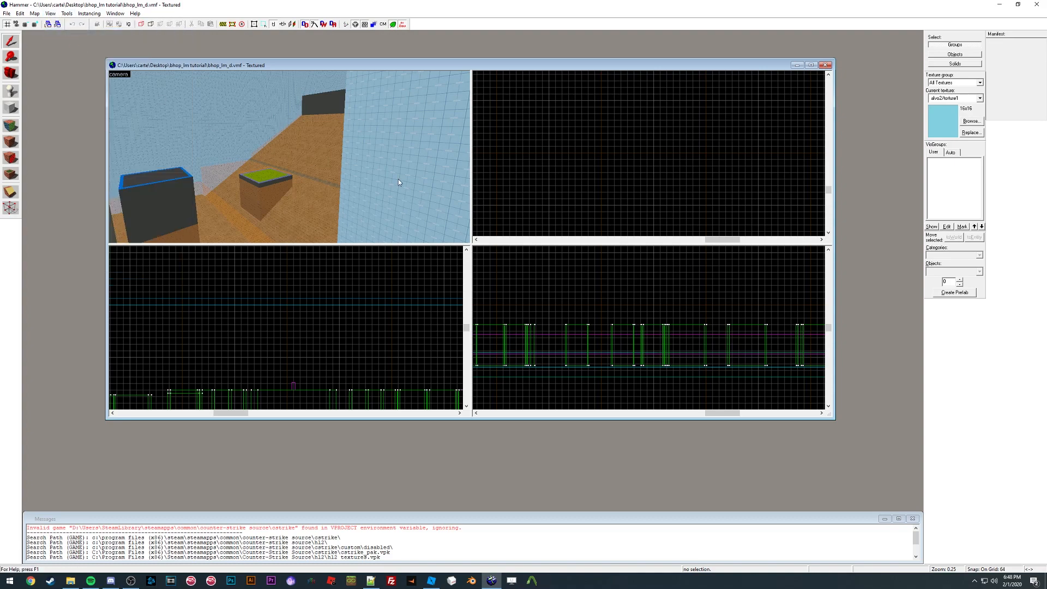
Step: Adjust the viewport split between panes and maximize the 3D camera view
{"action": "right_click", "coordinate": [570, 210]}
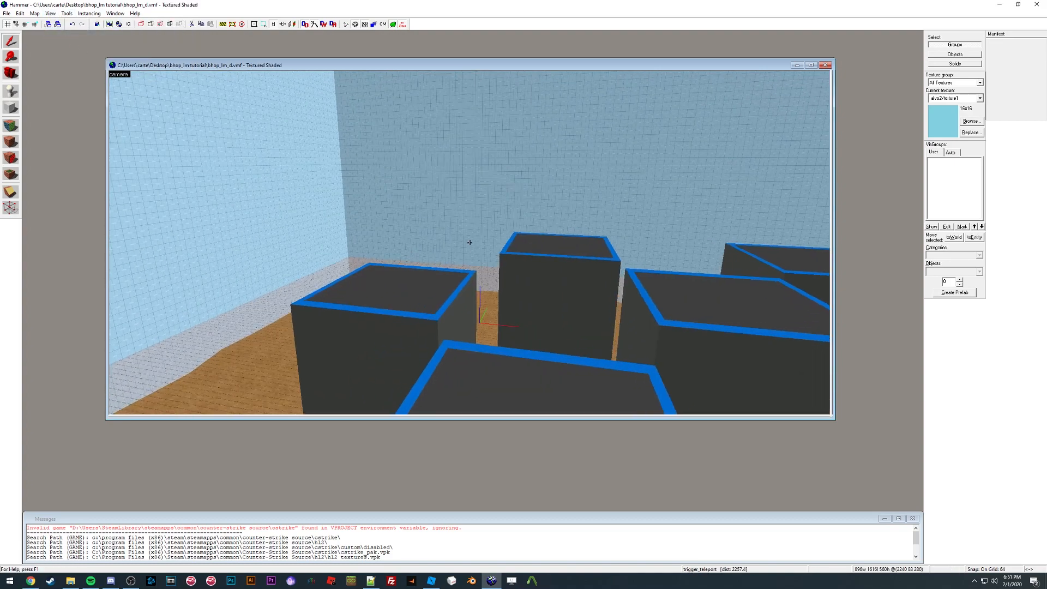
{"action": "left_click_drag", "start_coordinate": [467, 240], "coordinate": [470, 244]}
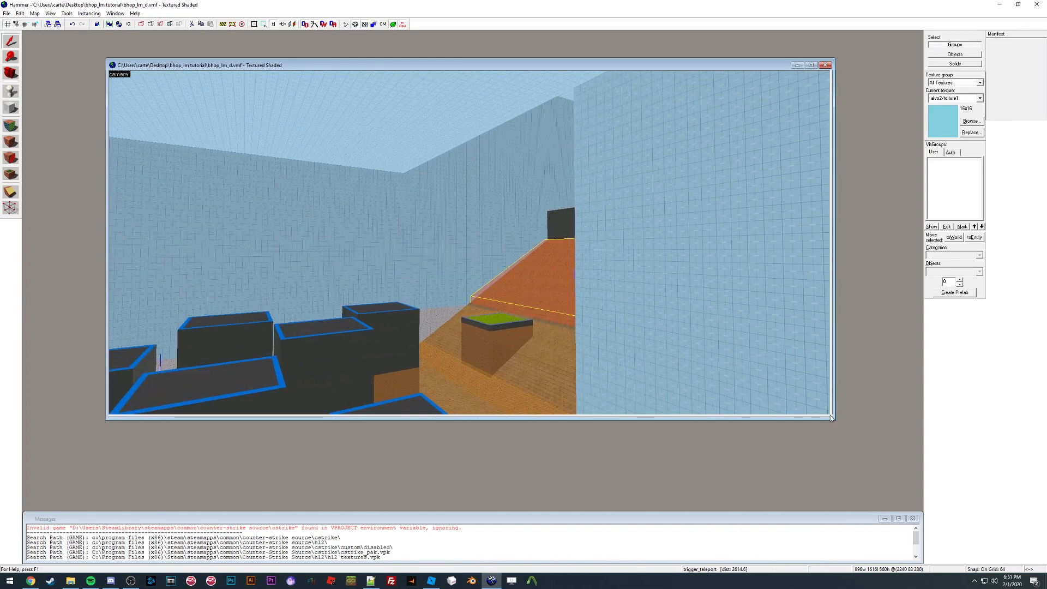
{"action": "left_click_drag", "start_coordinate": [835, 419], "coordinate": [554, 240]}
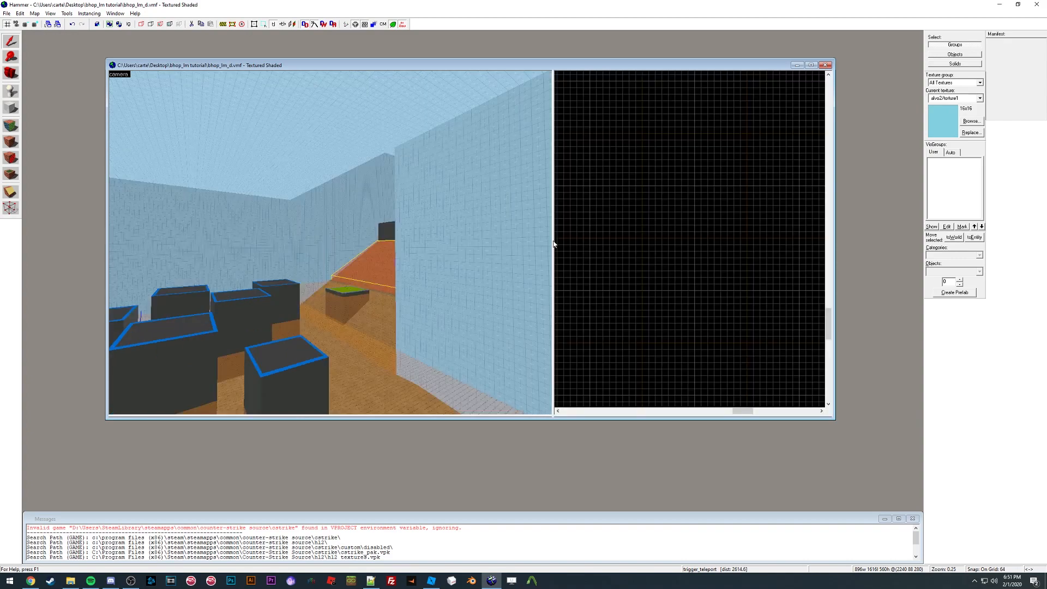
{"action": "left_click_drag", "start_coordinate": [554, 415], "coordinate": [473, 239]}
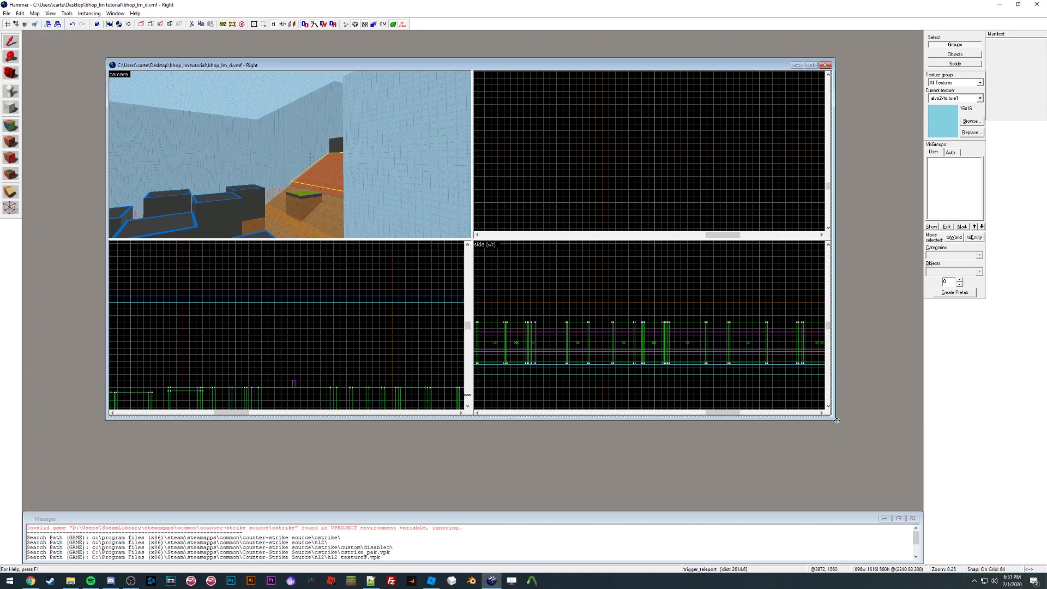
{"action": "key", "text": "shift+z"}
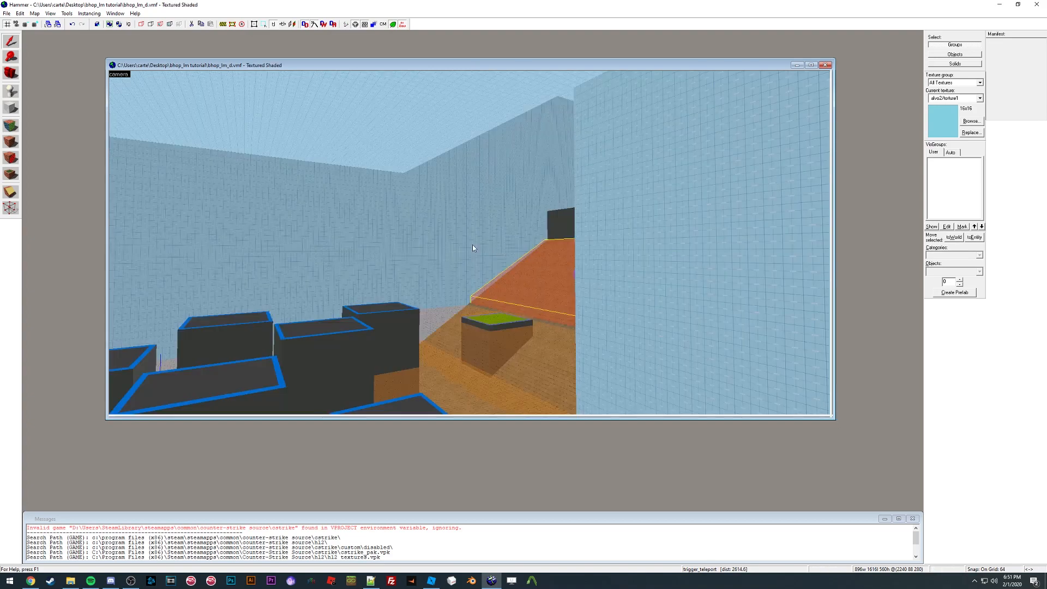
Step: Select a wall brush in the 3D view and resize the map document window larger
{"action": "left_click", "coordinate": [436, 240]}
{"action": "key", "text": "z"}
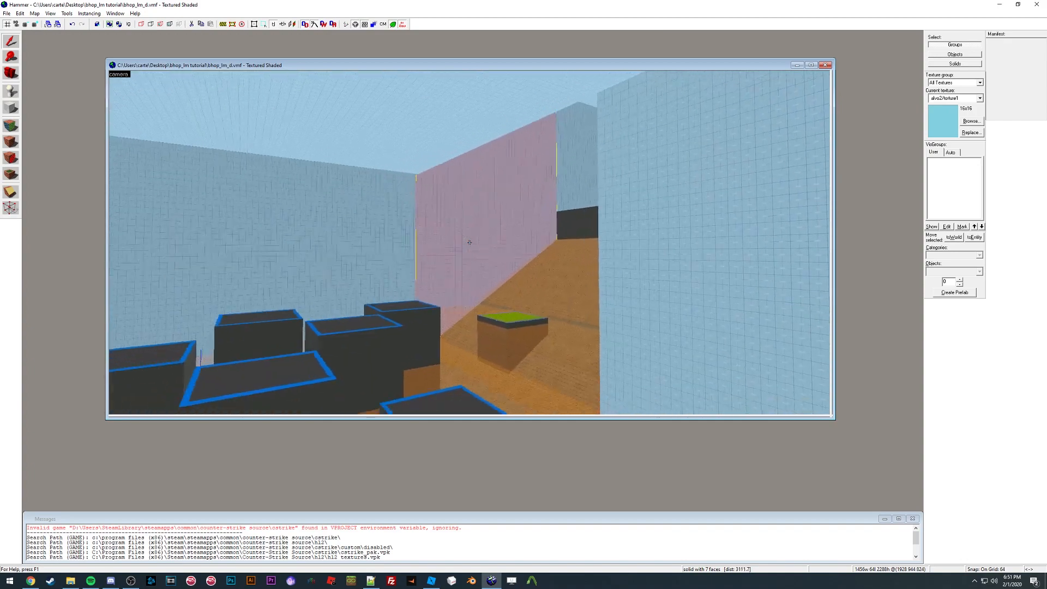
{"action": "key", "text": "s"}
{"action": "key", "text": "shift+z"}
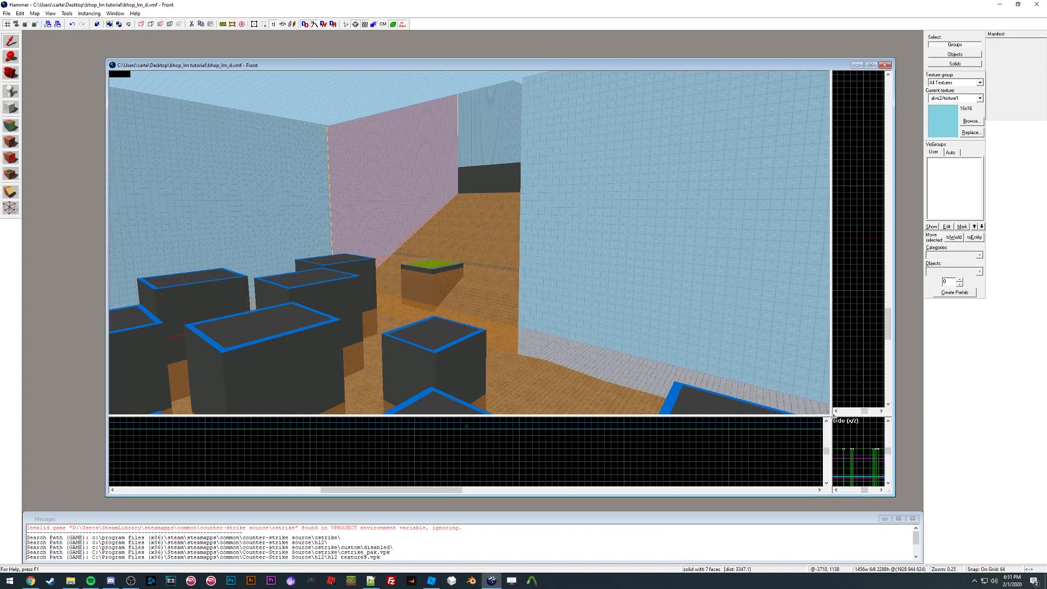
{"action": "left_click", "coordinate": [834, 420]}
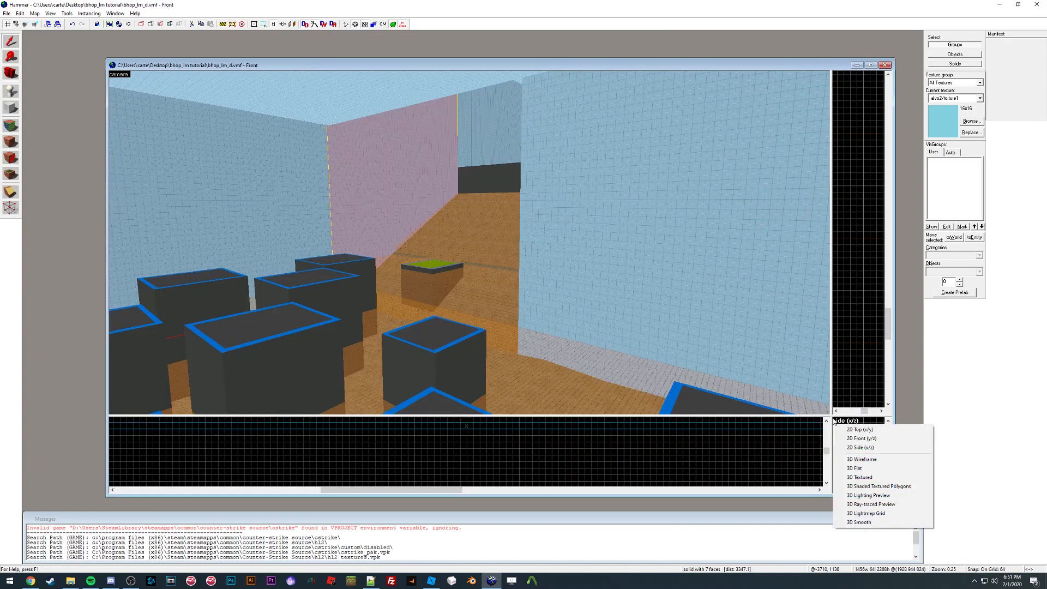
{"action": "left_click_drag", "start_coordinate": [832, 416], "coordinate": [897, 495]}
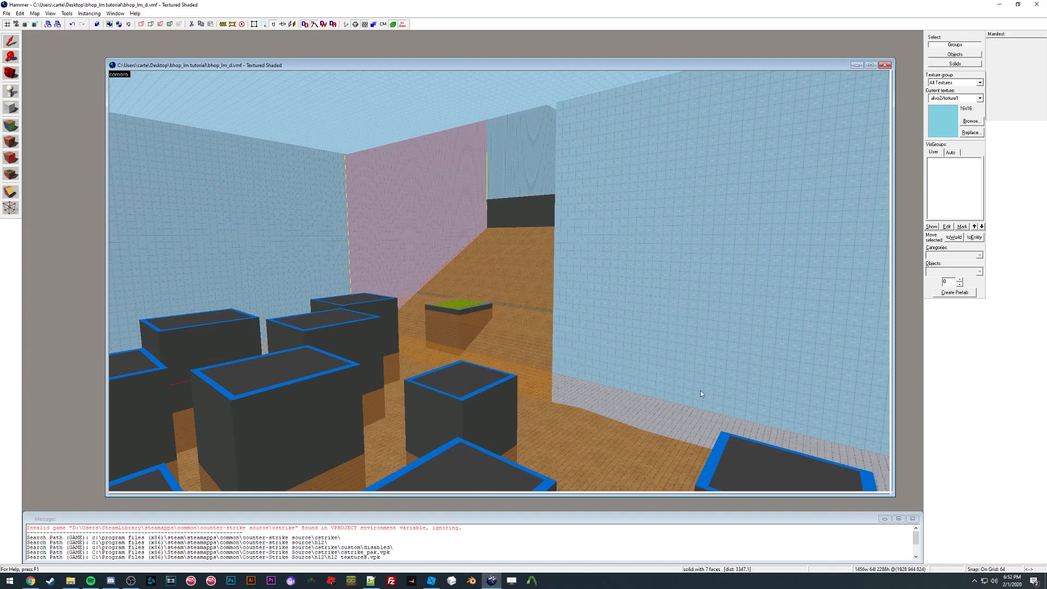
Step: Fly the camera along the course to the end platform to inspect the map
{"action": "key", "text": "z"}
{"action": "key", "text": "w"}
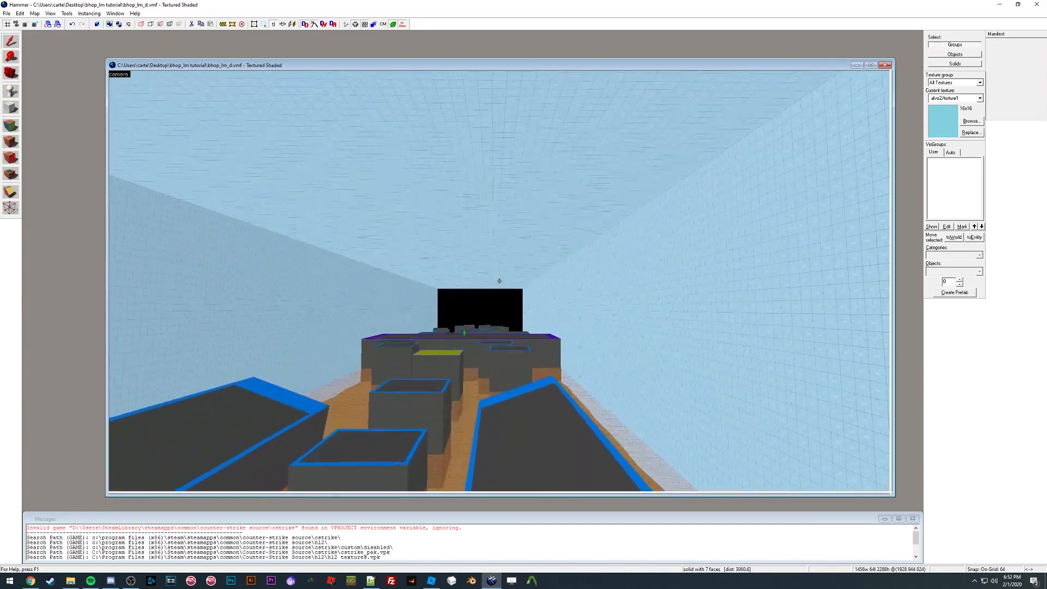
{"action": "key", "text": "s"}
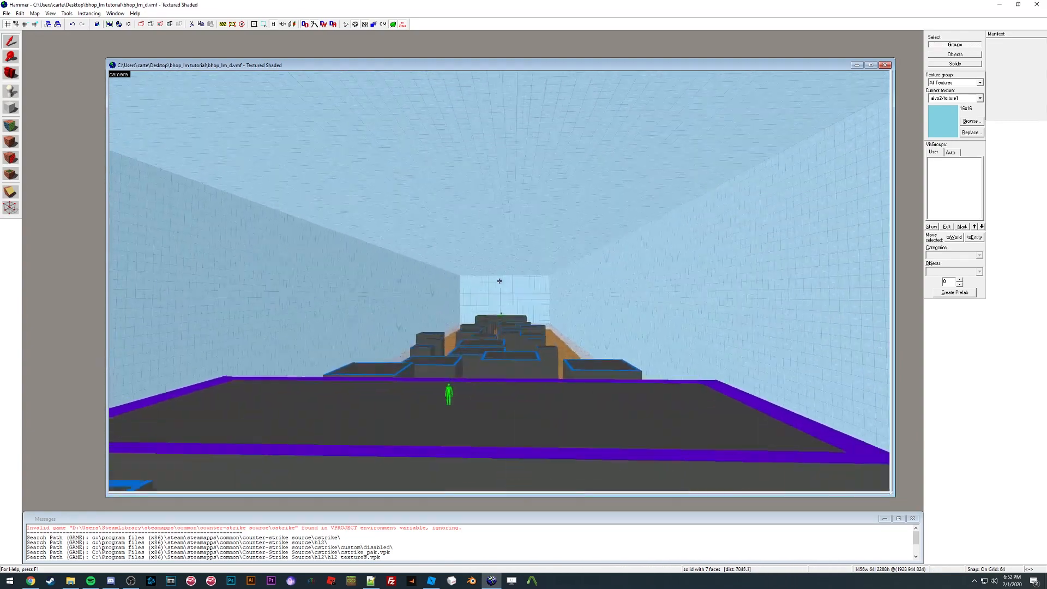
{"action": "key", "text": "w"}
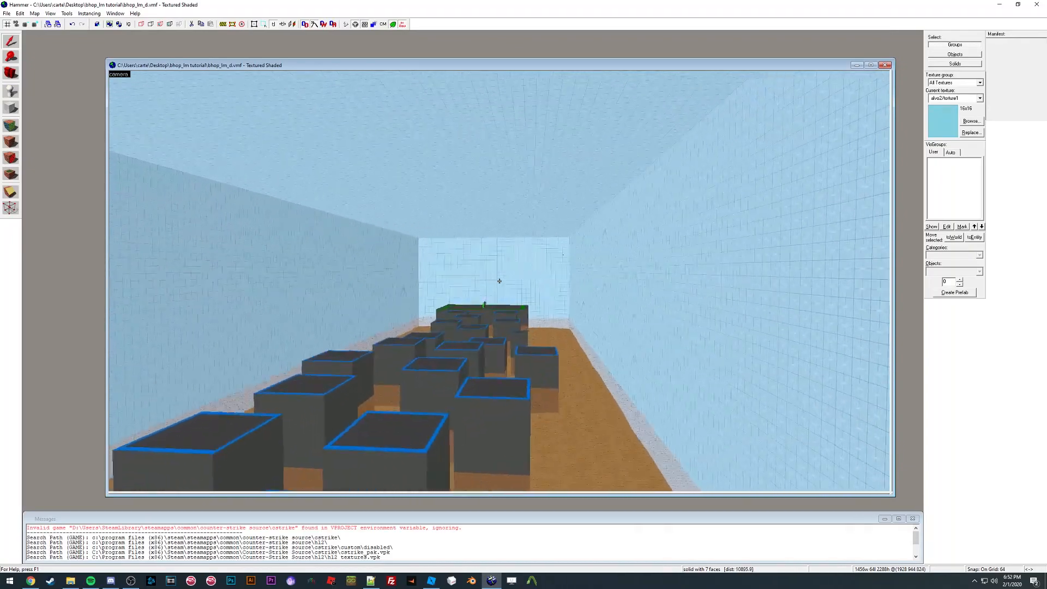
{"action": "key", "text": "w"}
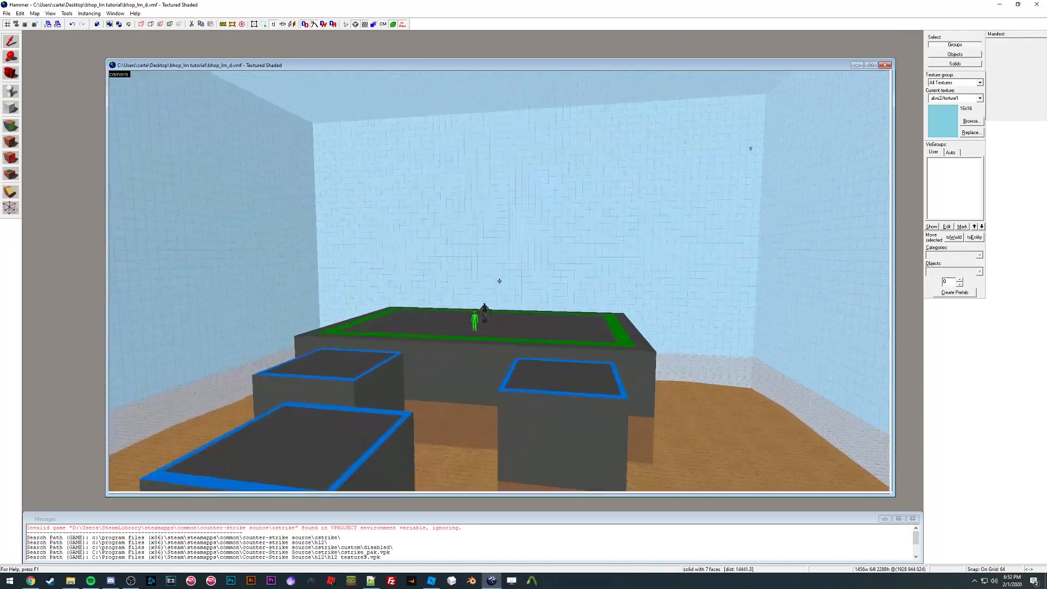
{"action": "key", "text": "w"}
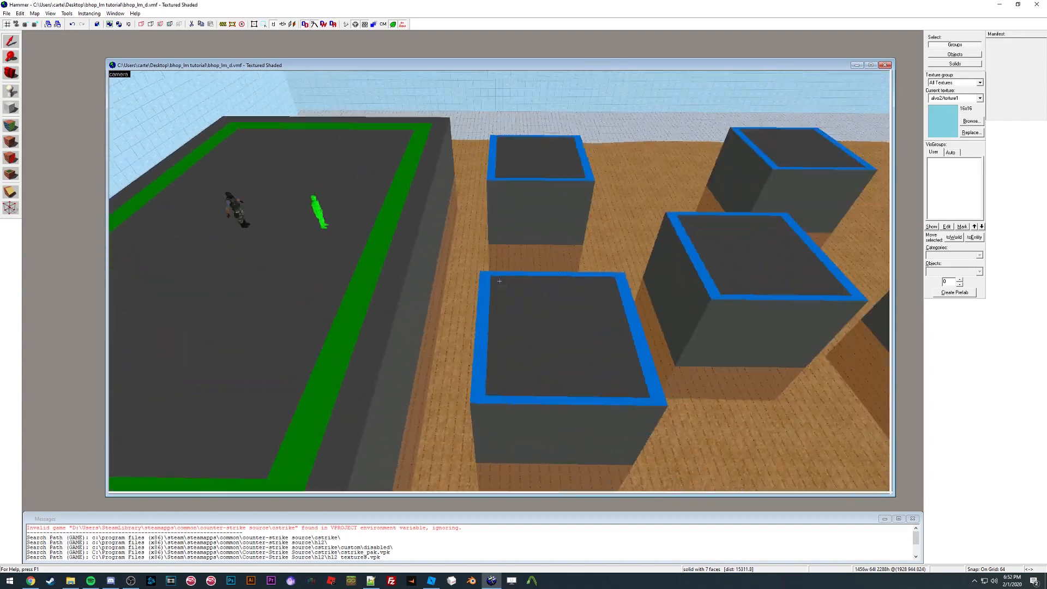
{"action": "key", "text": "d"}
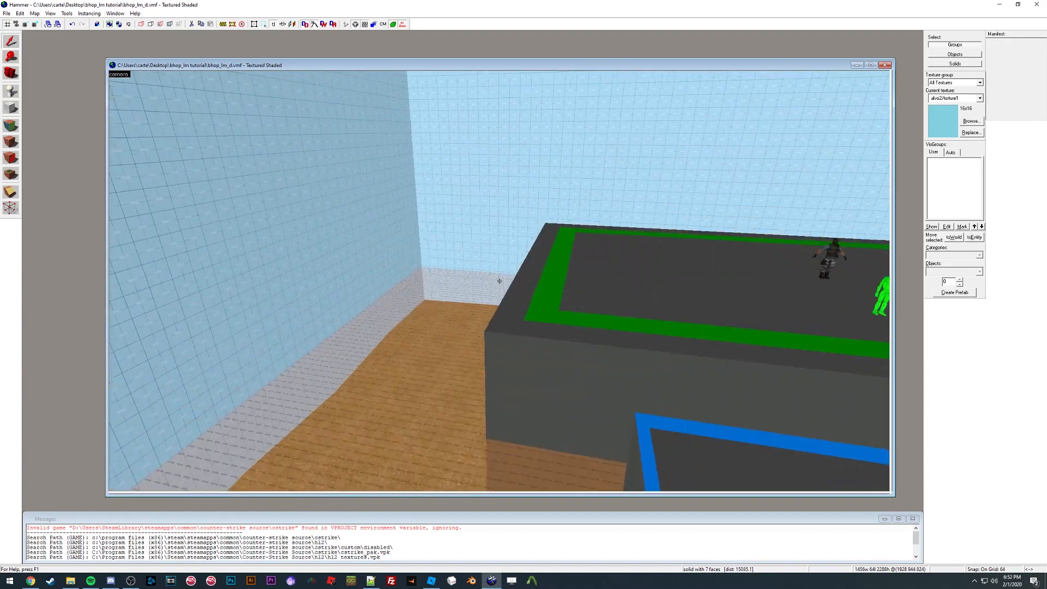
{"action": "key", "text": "a"}
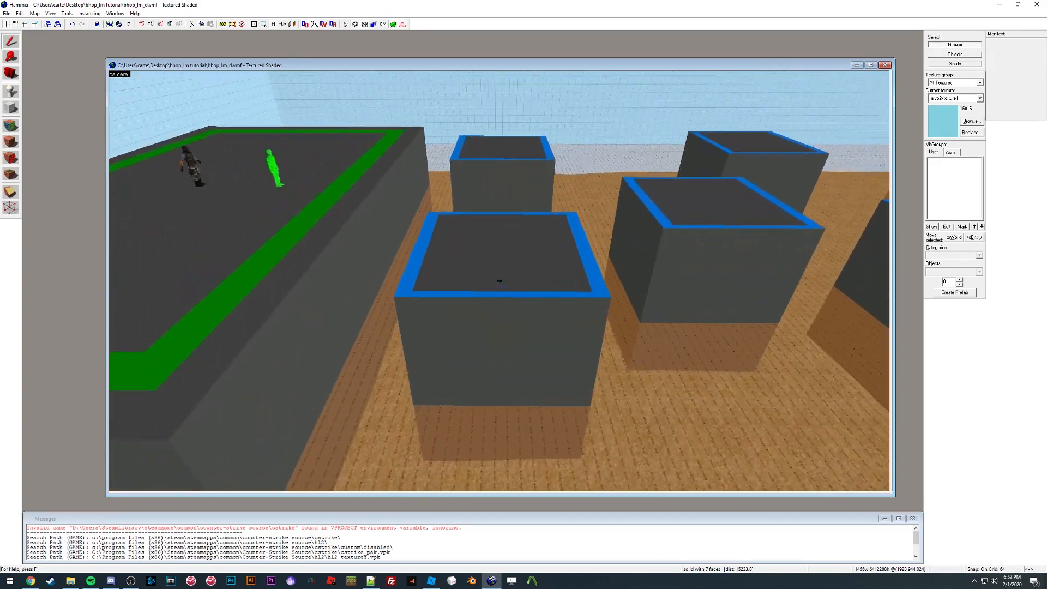
{"action": "key", "text": "z"}
Step: Open the real_dev folder inside the bhop_lm tutorial textures folder to view the converted PNG textures
{"action": "left_click", "coordinate": [71, 581]}
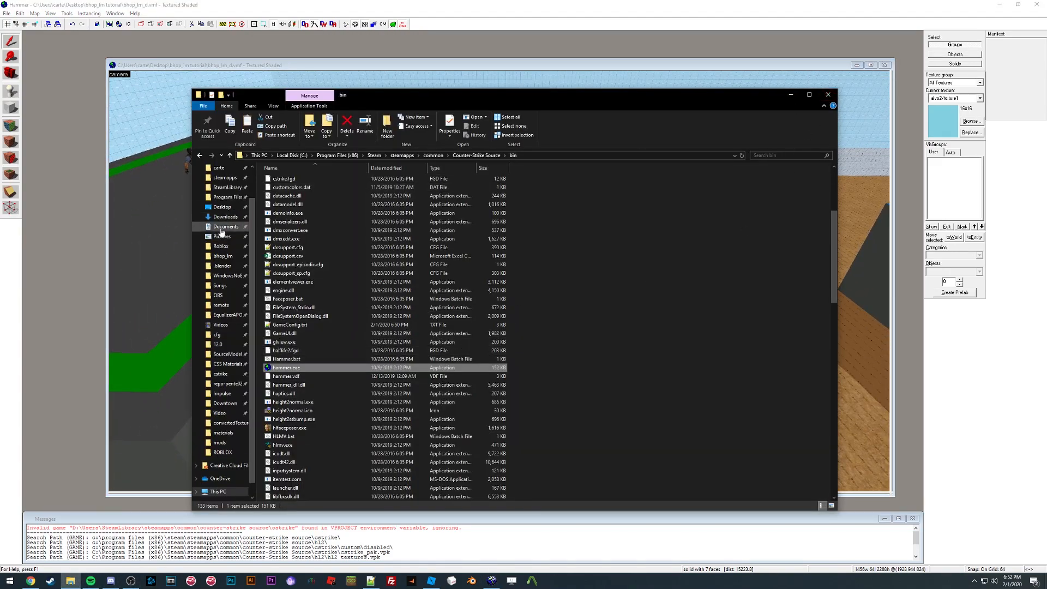
{"action": "scroll", "coordinate": [221, 243], "scroll_direction": "up", "scroll_amount": 2}
{"action": "left_click", "coordinate": [221, 244]}
{"action": "double_click", "coordinate": [323, 182]}
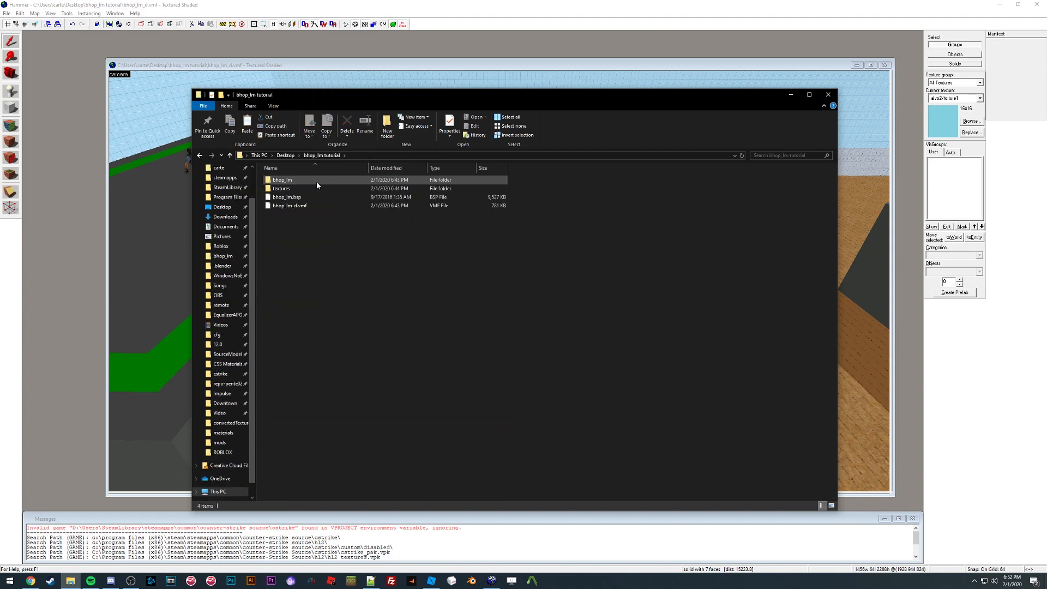
{"action": "left_click", "coordinate": [308, 190]}
{"action": "double_click", "coordinate": [308, 189]}
{"action": "double_click", "coordinate": [304, 180]}
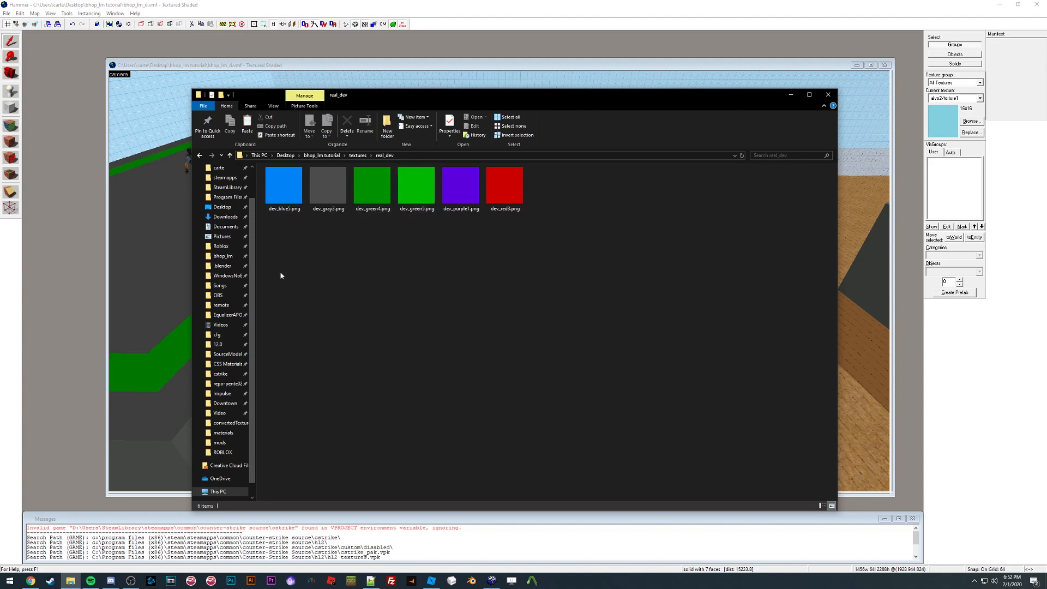
Step: Return to the map, select a brush and open the Face Edit Sheet to inspect its textures
{"action": "left_click", "coordinate": [169, 262]}
{"action": "key", "text": "z"}
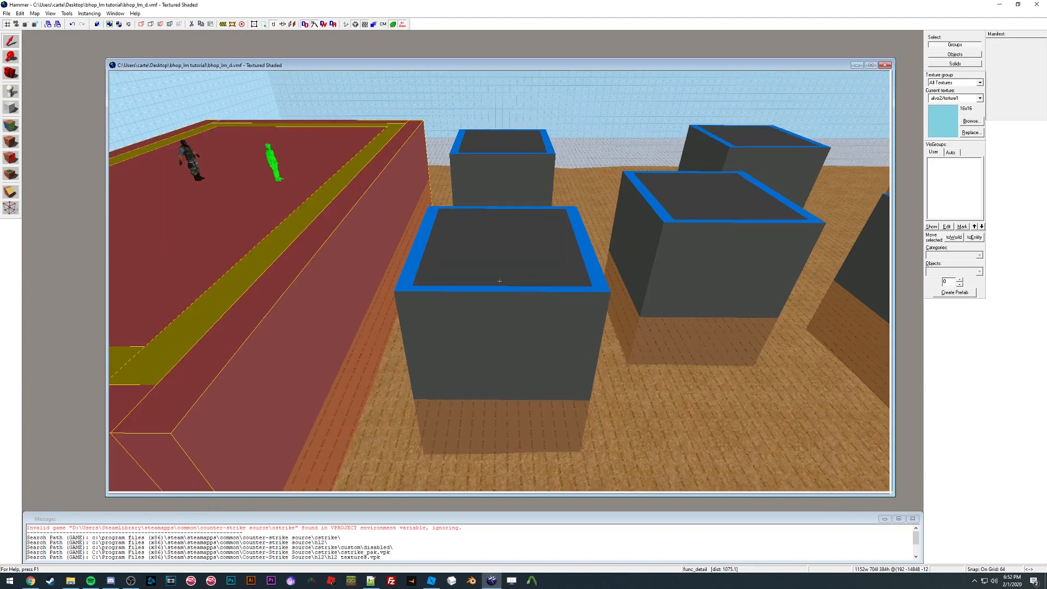
{"action": "key", "text": "z"}
{"action": "left_click", "coordinate": [590, 299]}
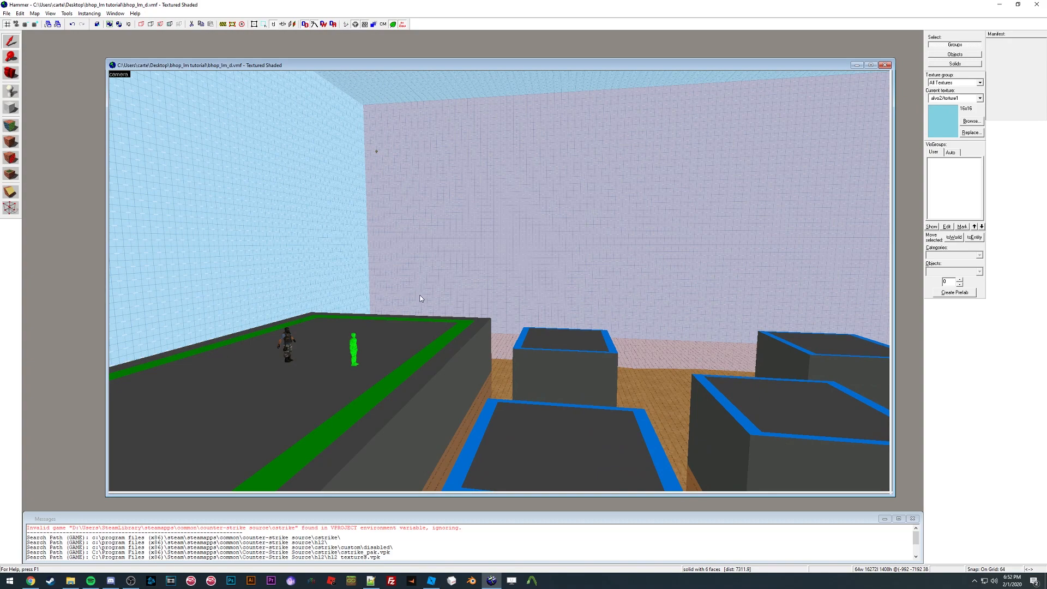
{"action": "key", "text": "shift+a"}
{"action": "left_click_drag", "start_coordinate": [506, 217], "coordinate": [88, 207]}
{"action": "key", "text": "z"}
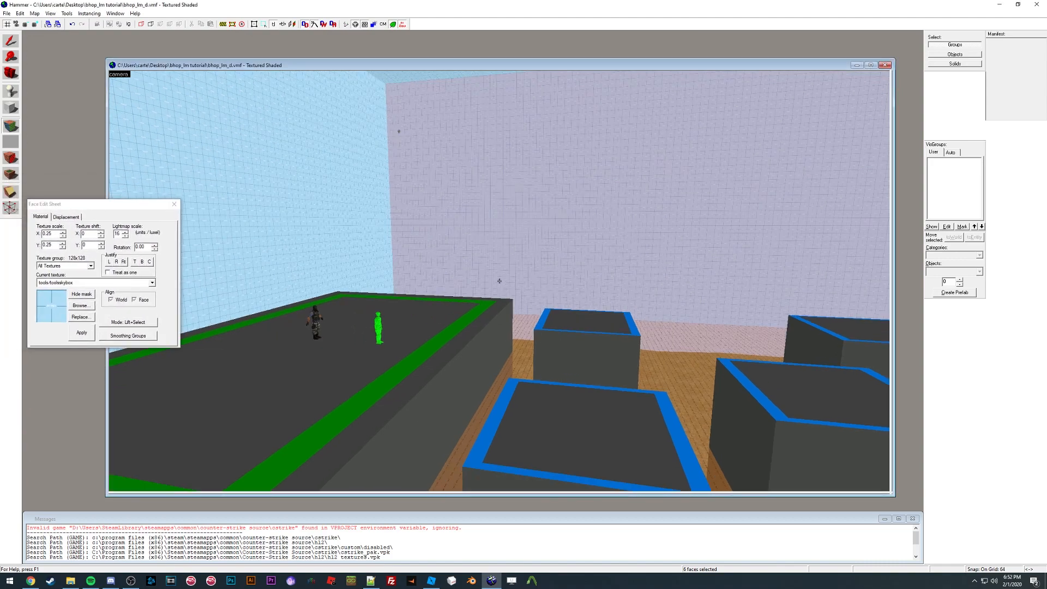
Step: Select individual faces on the platform and floor to inspect their assigned textures
{"action": "key", "text": "w"}
{"action": "key", "text": "z"}
{"action": "left_click", "coordinate": [486, 271]}
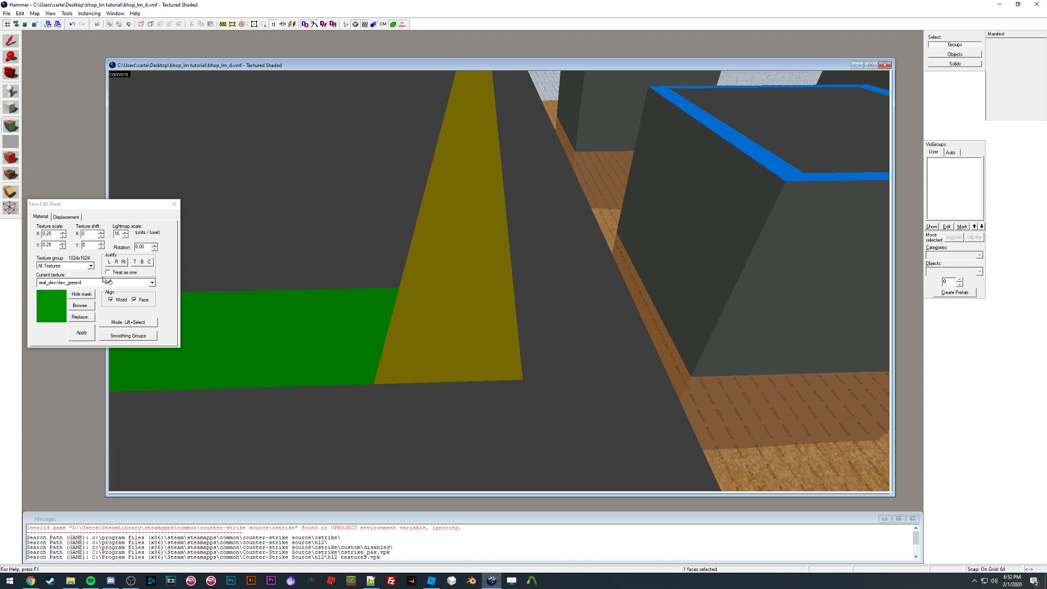
{"action": "key", "text": "z"}
{"action": "key", "text": "s"}
{"action": "key", "text": "z"}
{"action": "left_click", "coordinate": [505, 272]}
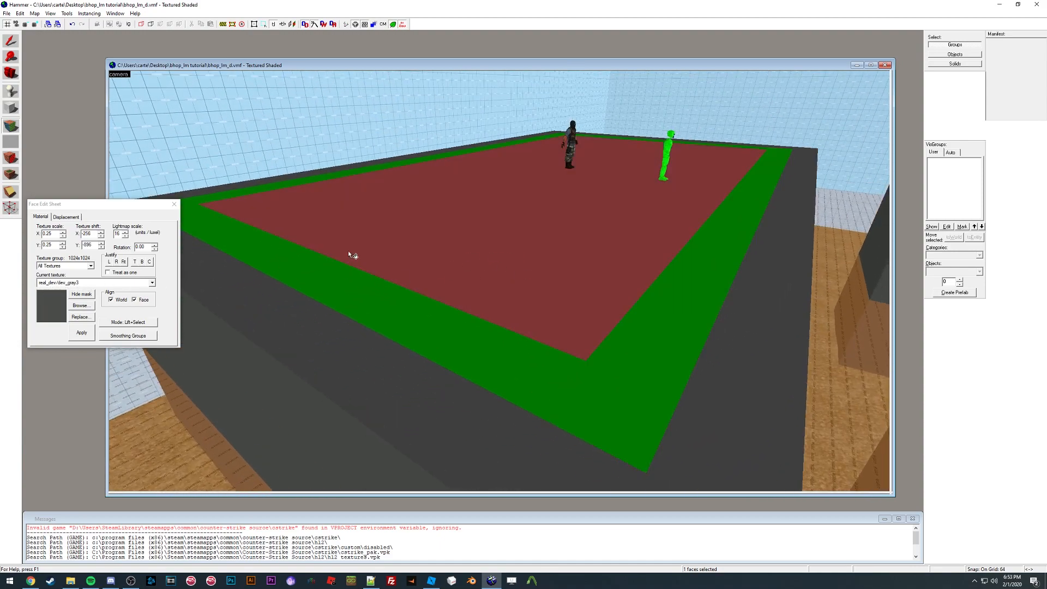
{"action": "key", "text": "z"}
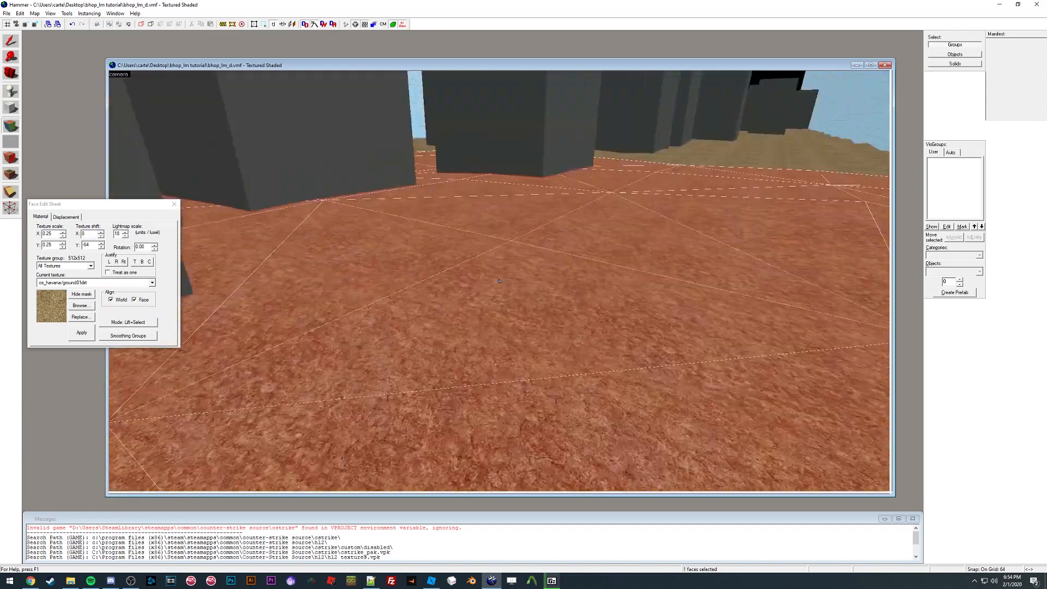
{"action": "key", "text": "w"}
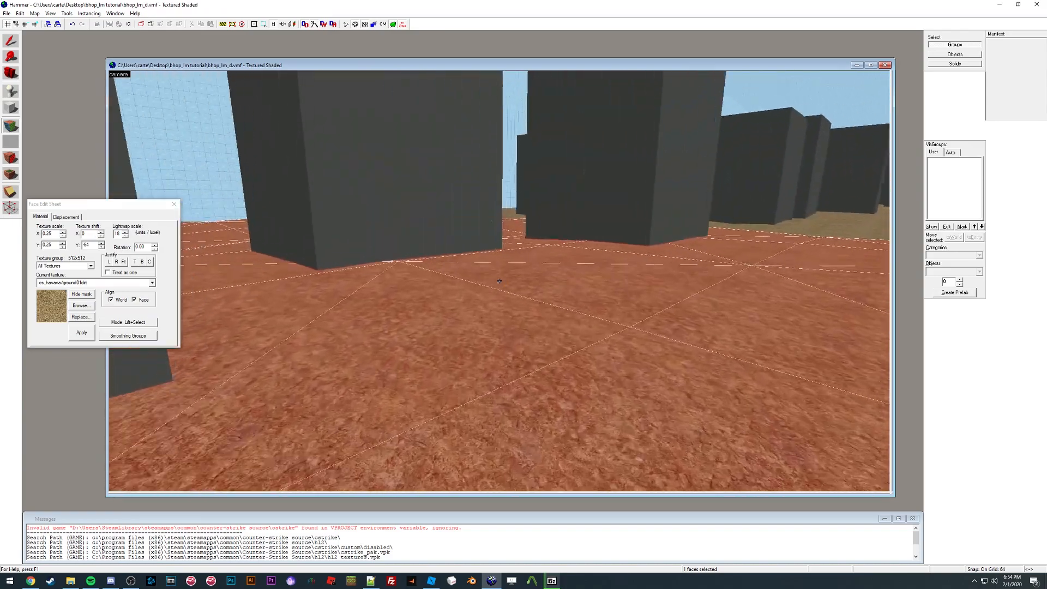
Step: Open the textures folder inside the bhop_lm tutorial folder on the Desktop in File Explorer
{"action": "key", "text": "s"}
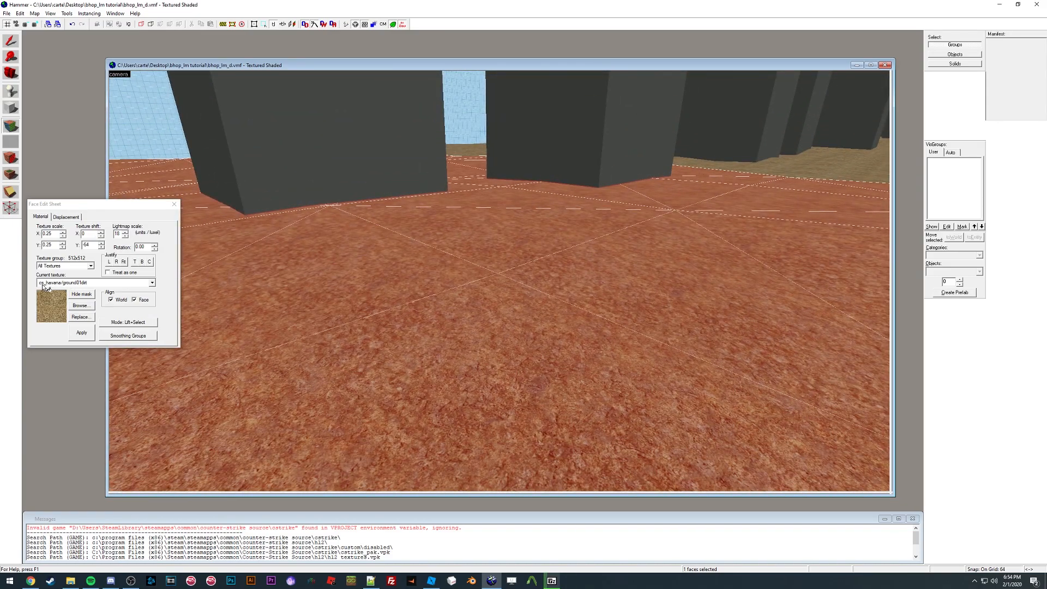
{"action": "left_click", "coordinate": [70, 580]}
{"action": "left_click", "coordinate": [421, 328]}
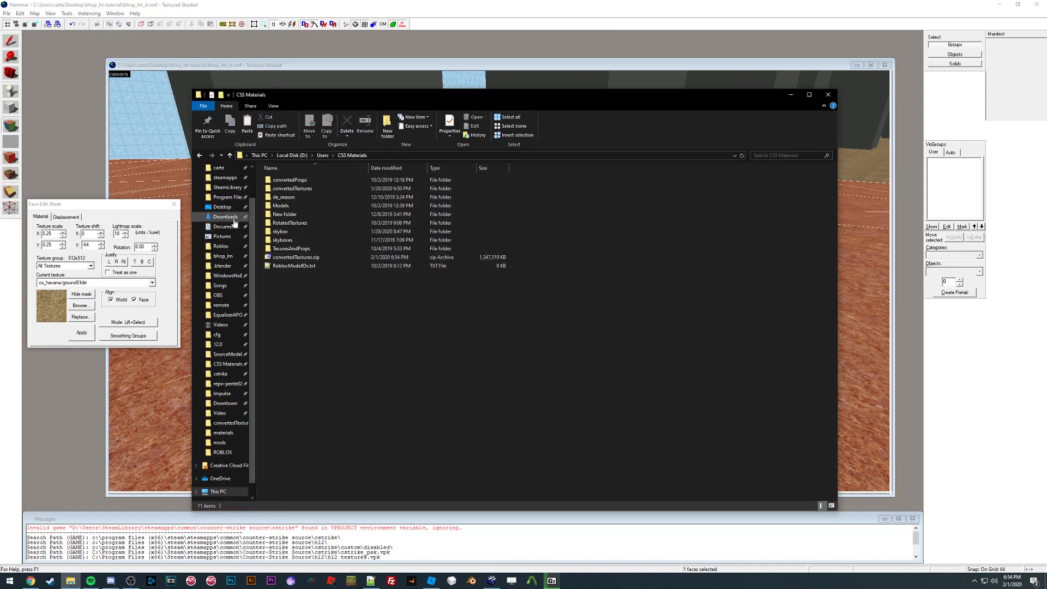
{"action": "scroll", "coordinate": [221, 218], "scroll_direction": "up", "scroll_amount": 1}
{"action": "left_click", "coordinate": [221, 219]}
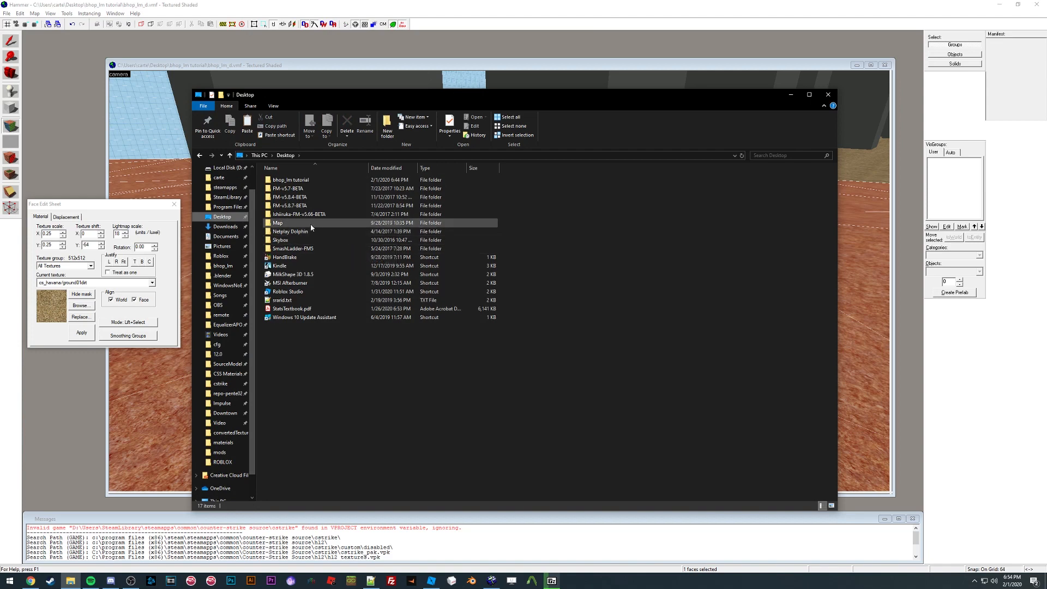
{"action": "double_click", "coordinate": [302, 181]}
{"action": "double_click", "coordinate": [301, 189]}
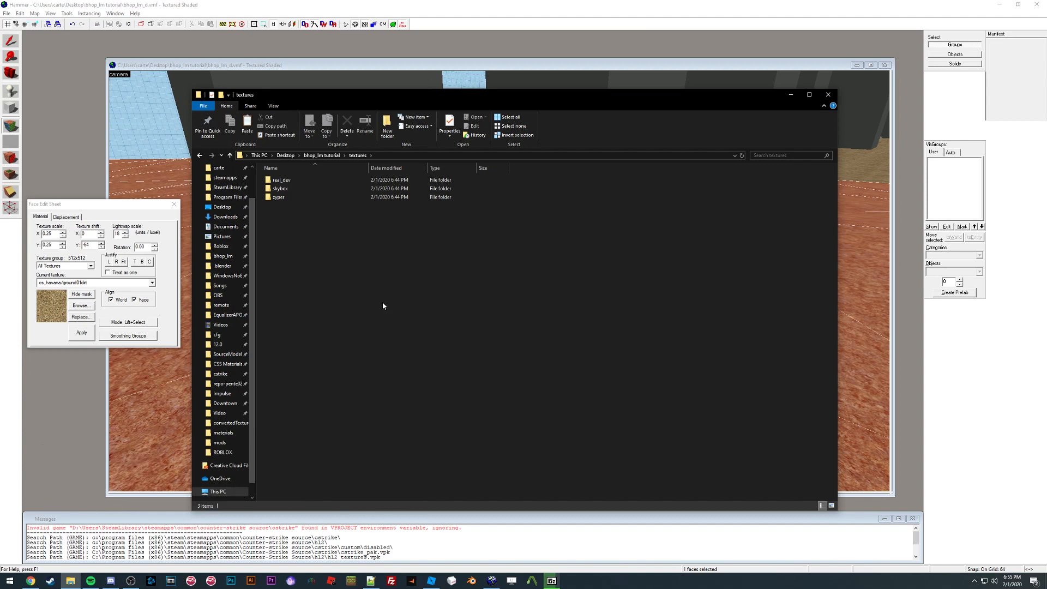
{"action": "left_click", "coordinate": [157, 166]}
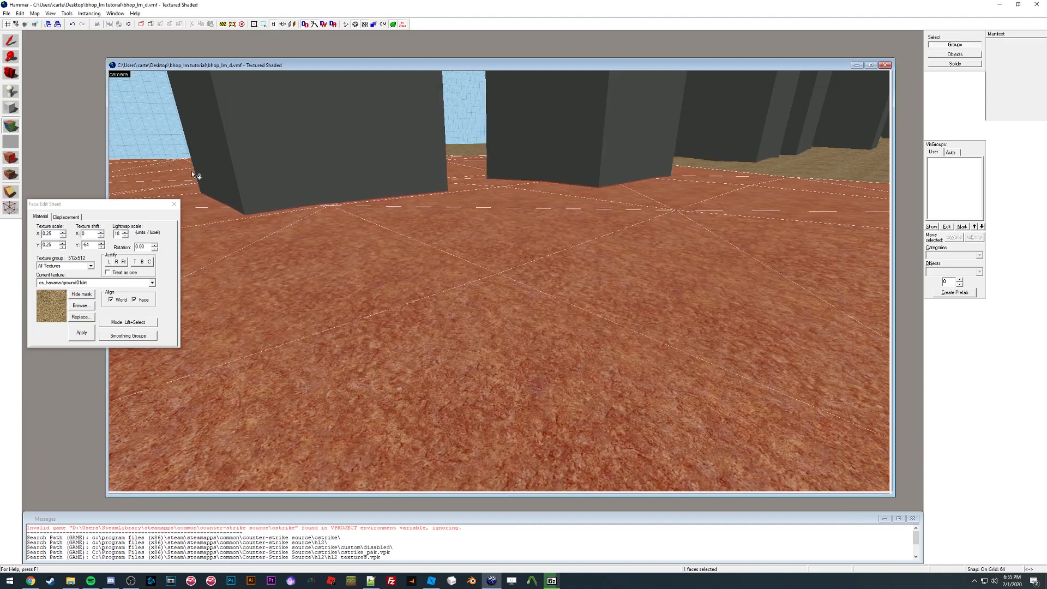
Step: Fly to the start platform in Hammer and select its floor face to inspect its dev texture
{"action": "key", "text": "z"}
{"action": "key", "text": "s"}
{"action": "key", "text": "s"}
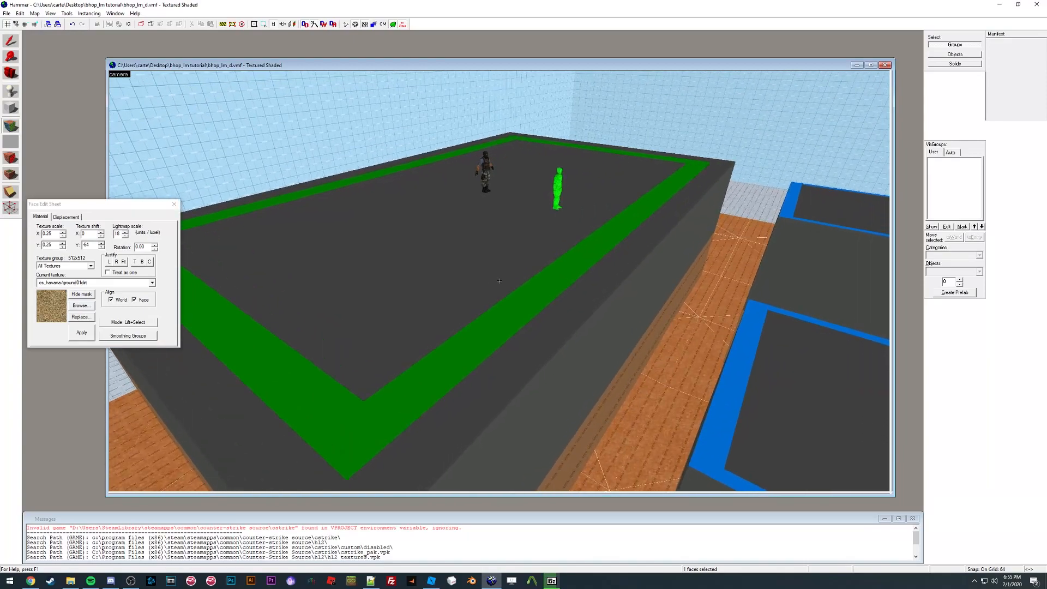
{"action": "key", "text": "shift+s"}
{"action": "key", "text": "z"}
{"action": "key", "text": "shift+a"}
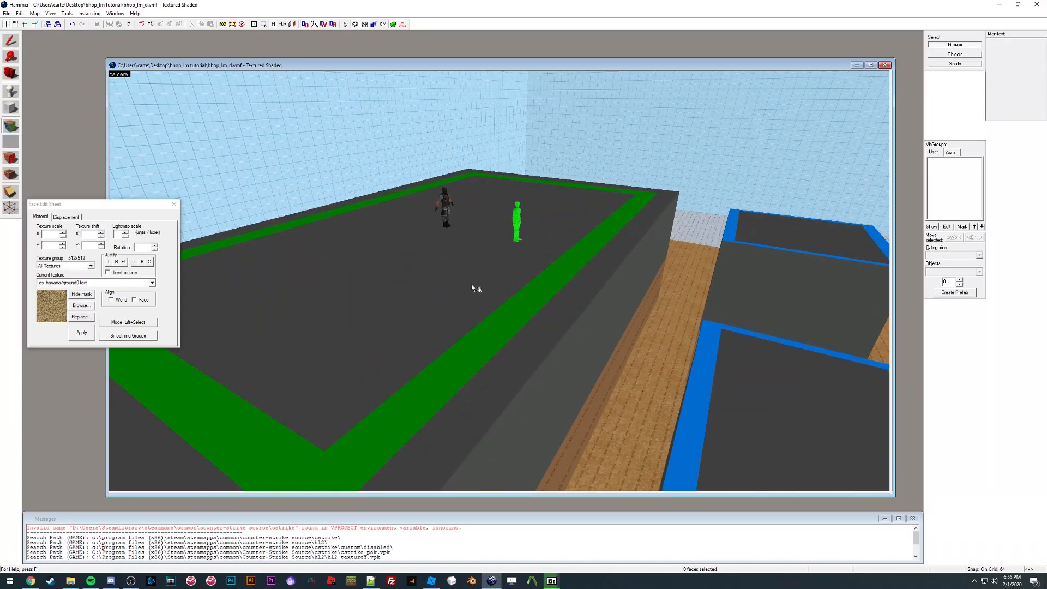
{"action": "left_click", "coordinate": [434, 286]}
{"action": "key", "text": "z"}
{"action": "key", "text": "w"}
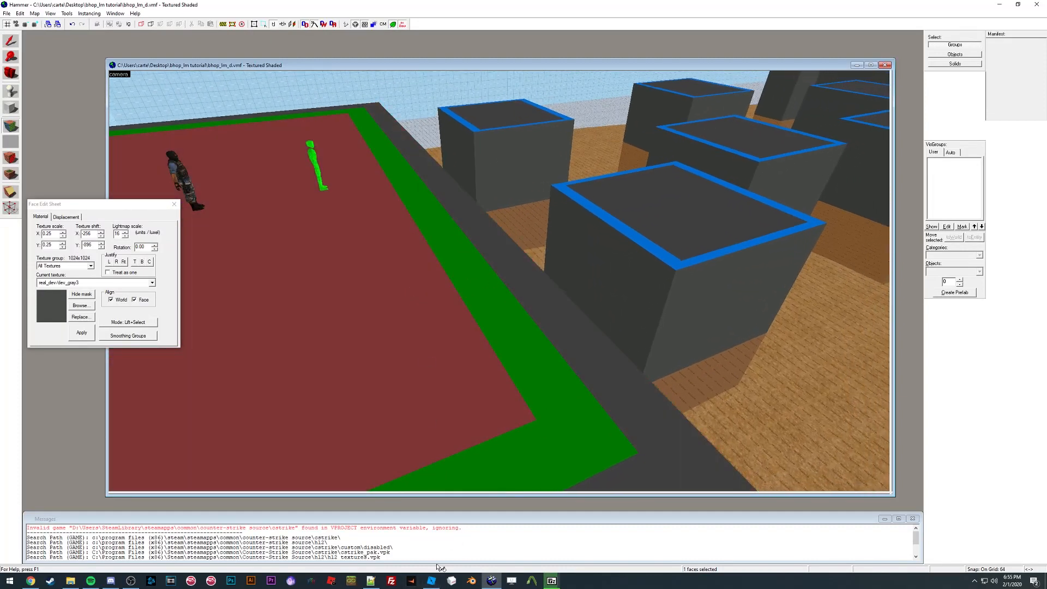
Step: Switch to Roblox Studio and drag the dev_gray3 image onto block faces to apply it as decals
{"action": "left_click", "coordinate": [432, 581]}
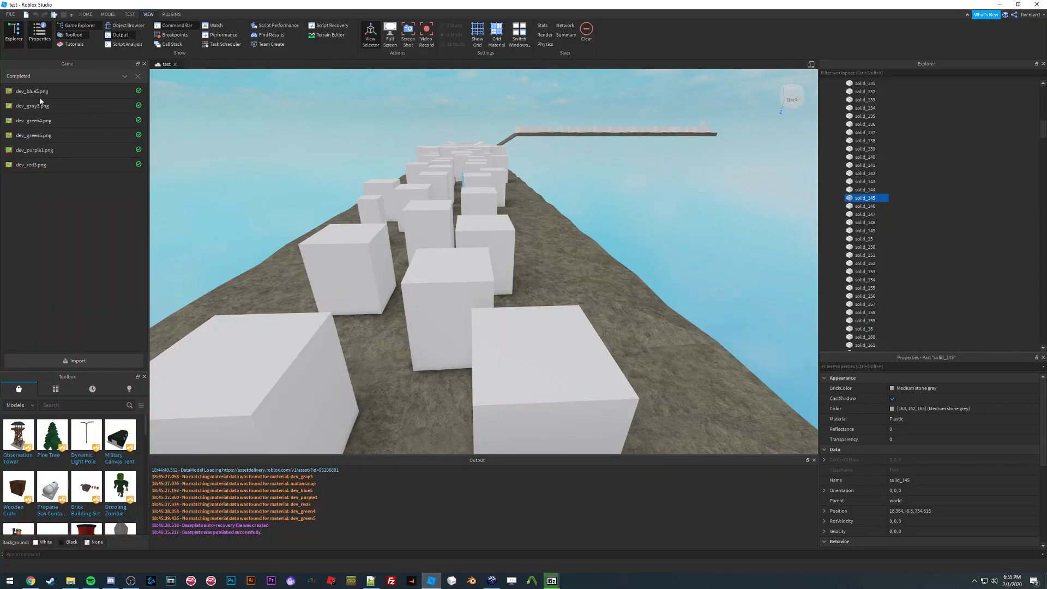
{"action": "left_click", "coordinate": [136, 78]}
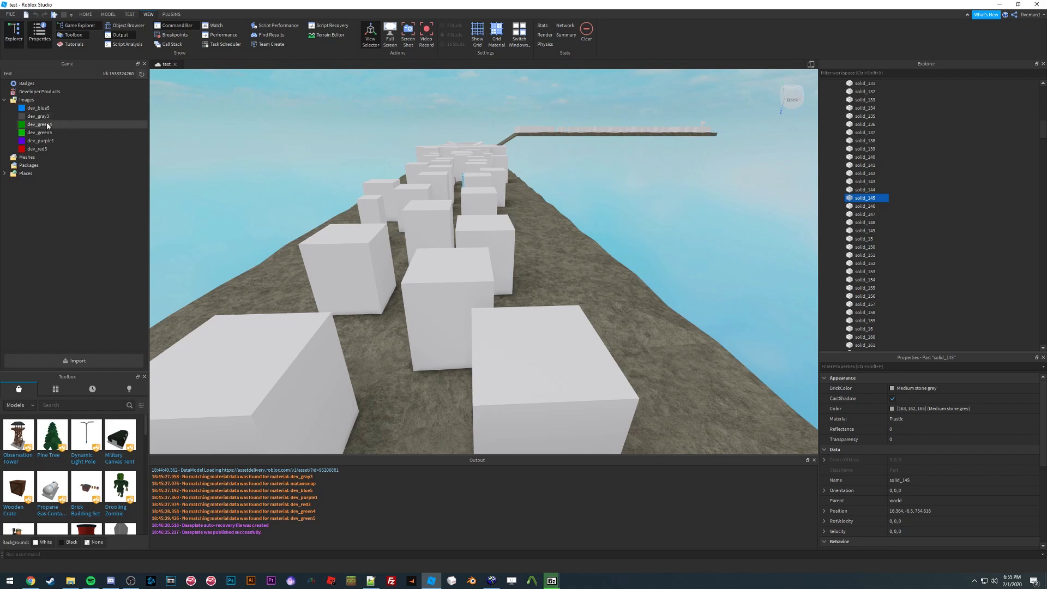
{"action": "key", "text": "w"}
{"action": "right_click_drag", "start_coordinate": [455, 208], "coordinate": [455, 210]}
{"action": "key", "text": "s"}
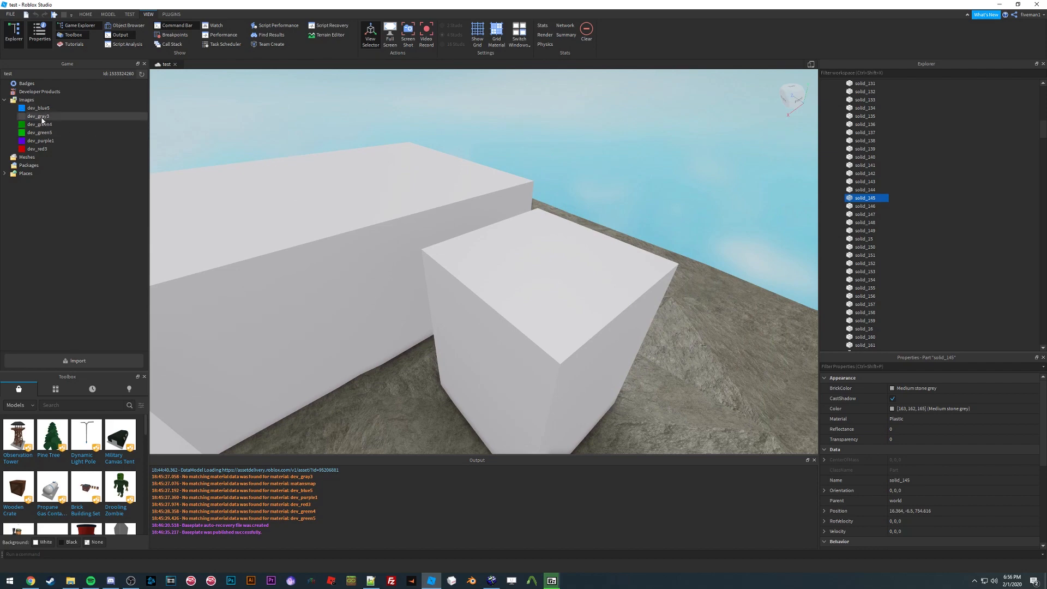
{"action": "left_click_drag", "start_coordinate": [50, 127], "coordinate": [487, 293]}
{"action": "scroll", "coordinate": [468, 287], "scroll_direction": "up", "scroll_amount": 3}
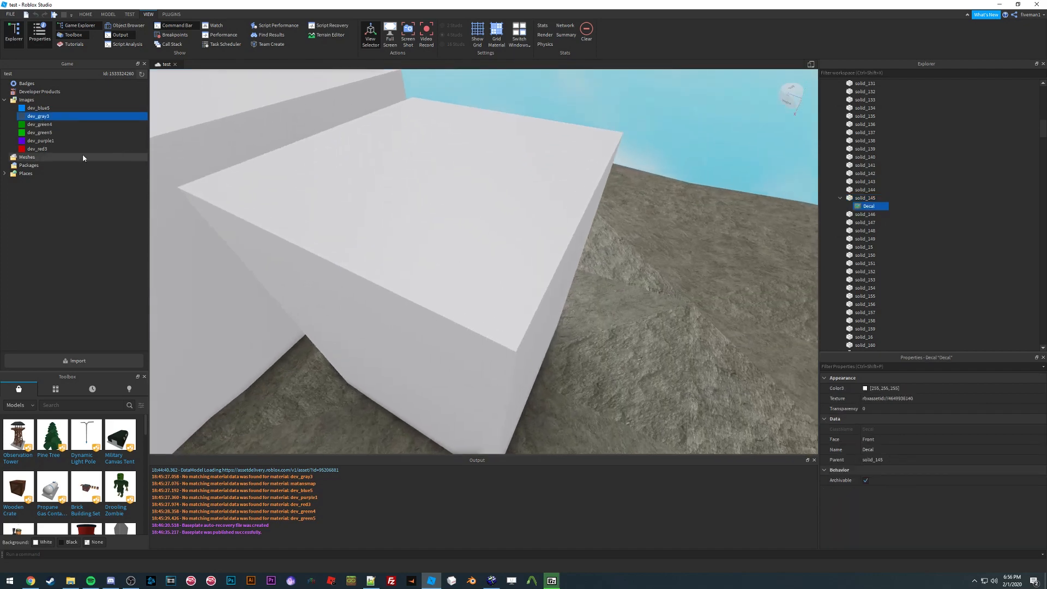
{"action": "left_click_drag", "start_coordinate": [36, 117], "coordinate": [336, 253]}
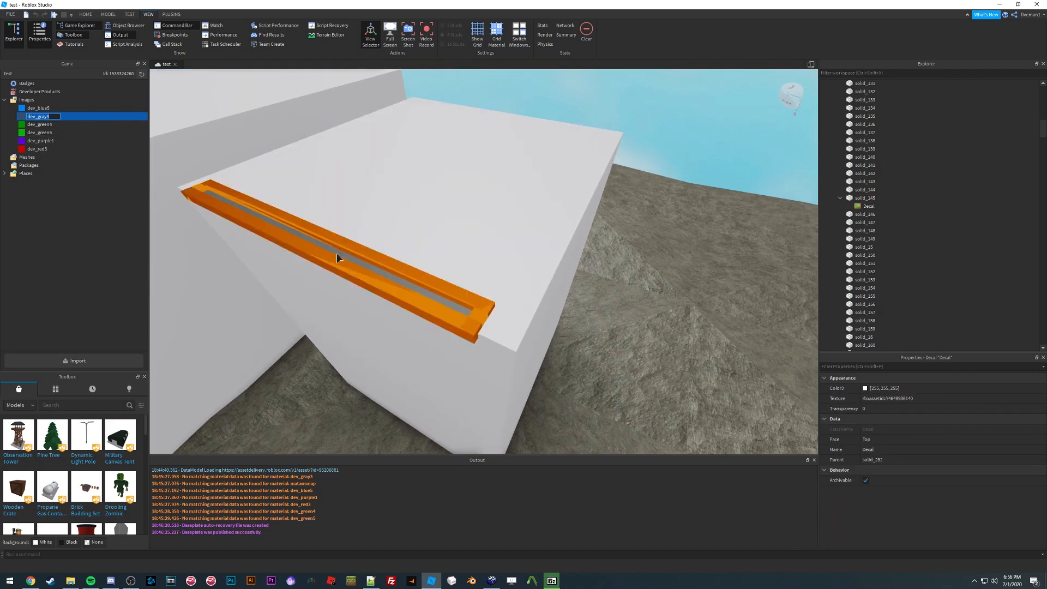
{"action": "right_click_drag", "start_coordinate": [335, 253], "coordinate": [460, 256]}
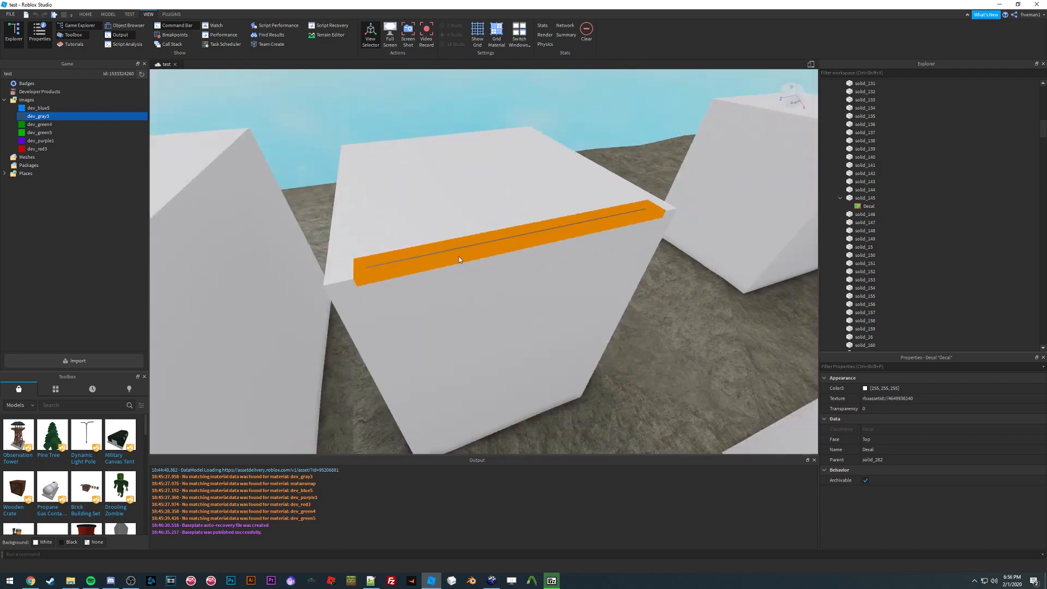
{"action": "left_click", "coordinate": [868, 206]}
{"action": "scroll", "coordinate": [537, 209], "scroll_direction": "up", "scroll_amount": 5}
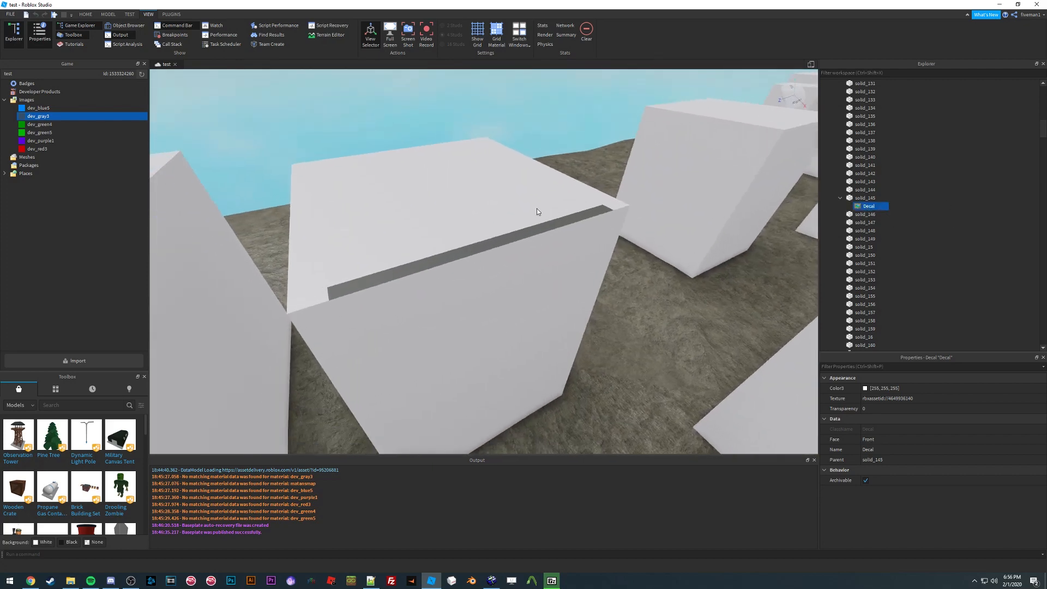
Step: Zoom in on the block to inspect the applied gray decal strip
{"action": "right_click_drag", "start_coordinate": [537, 208], "coordinate": [537, 208]}
{"action": "mouse_move", "coordinate": [492, 233]}
{"action": "right_mouse_down"}
{"action": "mouse_move", "coordinate": [455, 254]}
{"action": "mouse_move", "coordinate": [492, 220]}
{"action": "right_mouse_up"}
{"action": "scroll", "coordinate": [492, 234], "scroll_direction": "down", "scroll_amount": 4}
{"action": "scroll", "coordinate": [492, 234], "scroll_direction": "down", "scroll_amount": 3}
{"action": "scroll", "coordinate": [492, 234], "scroll_direction": "up", "scroll_amount": 4}
{"action": "scroll", "coordinate": [492, 233], "scroll_direction": "down", "scroll_amount": 4}
{"action": "scroll", "coordinate": [492, 234], "scroll_direction": "up", "scroll_amount": 3}
{"action": "scroll", "coordinate": [491, 233], "scroll_direction": "down", "scroll_amount": 2}
{"action": "scroll", "coordinate": [492, 233], "scroll_direction": "up", "scroll_amount": 3}
{"action": "scroll", "coordinate": [492, 233], "scroll_direction": "down", "scroll_amount": 1}
{"action": "scroll", "coordinate": [455, 255], "scroll_direction": "down", "scroll_amount": 3}
{"action": "left_click", "coordinate": [492, 220]}
{"action": "scroll", "coordinate": [493, 220], "scroll_direction": "up", "scroll_amount": 2}
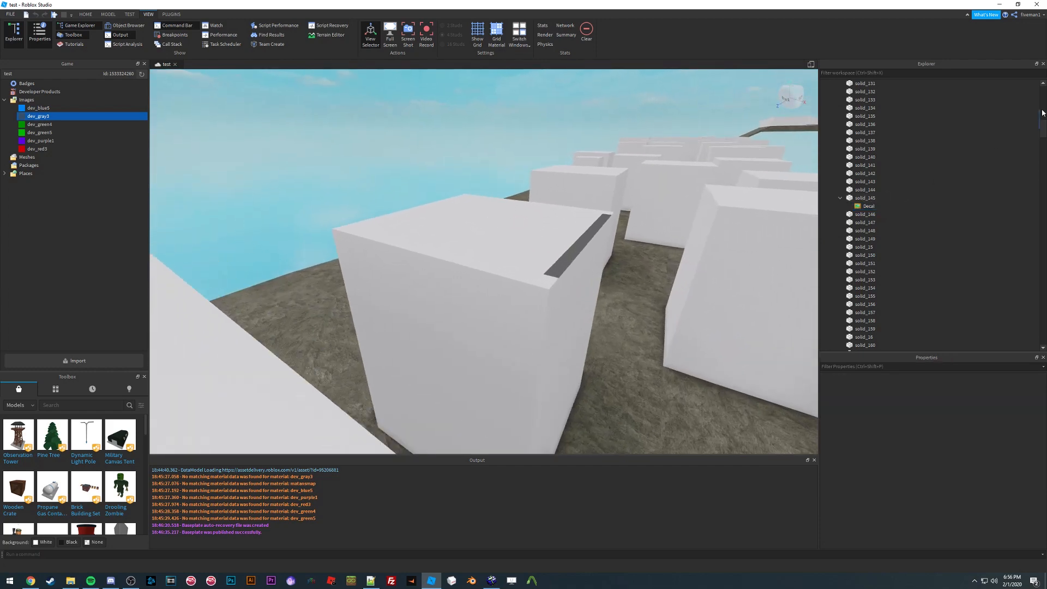
{"action": "scroll", "coordinate": [1038, 107], "scroll_direction": "up", "scroll_amount": 8}
Step: Expand the world model and move all of its children directly into the Workspace
{"action": "left_click", "coordinate": [832, 116]}
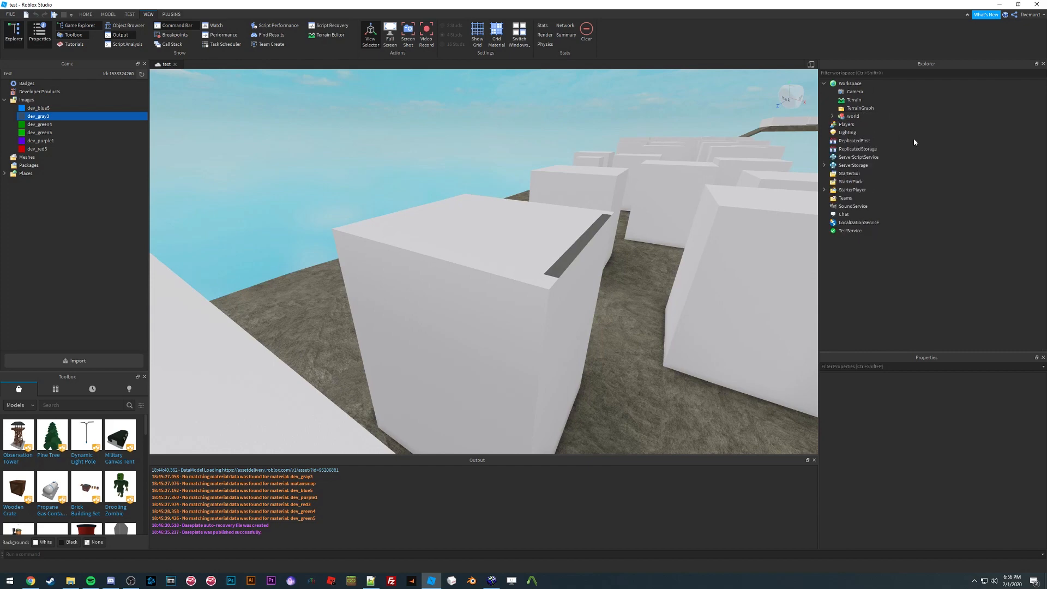
{"action": "left_click", "coordinate": [832, 116]}
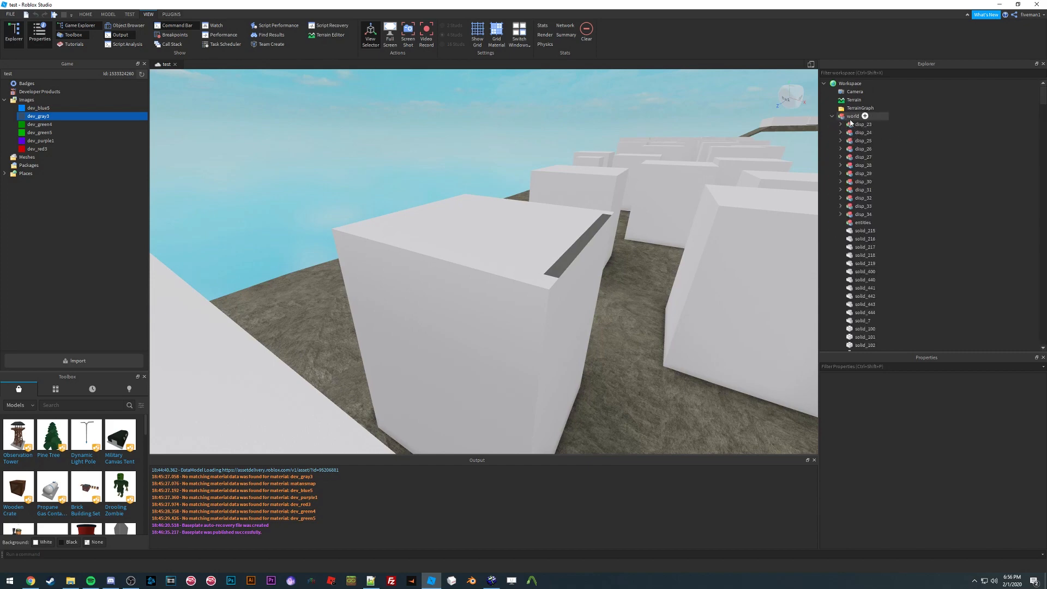
{"action": "left_click", "coordinate": [863, 125]}
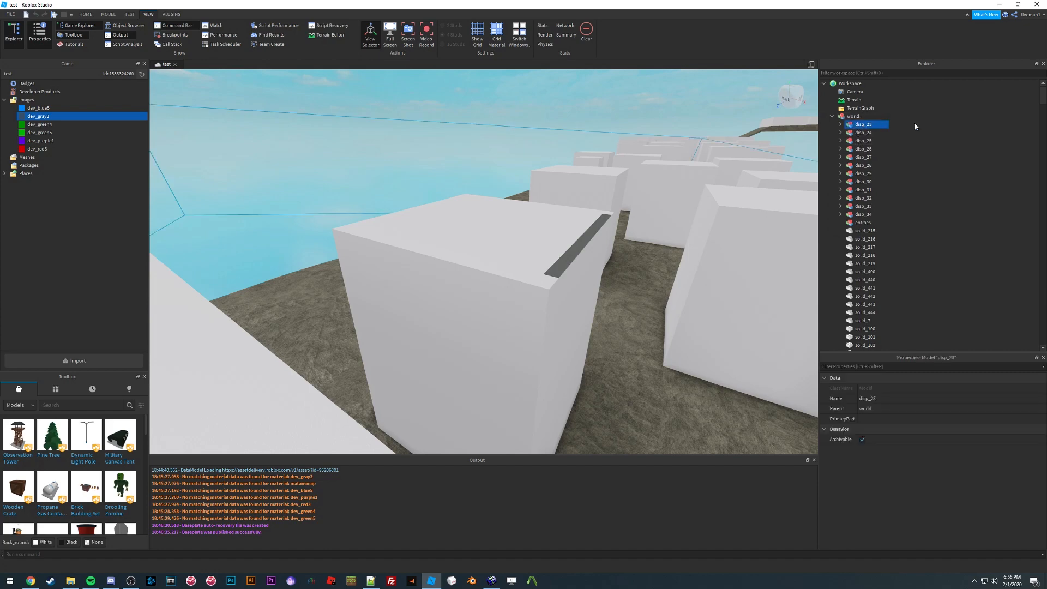
{"action": "scroll", "coordinate": [1012, 344], "scroll_direction": "down", "scroll_amount": 20}
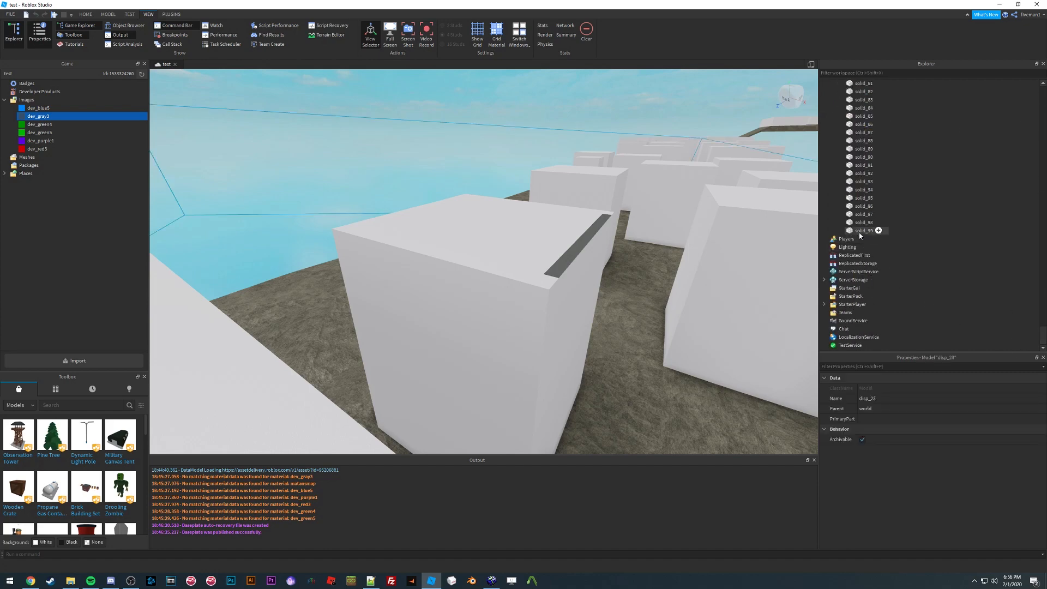
{"action": "left_click", "coordinate": [863, 230], "text": "shift"}
{"action": "scroll", "coordinate": [1028, 76], "scroll_direction": "up", "scroll_amount": 20}
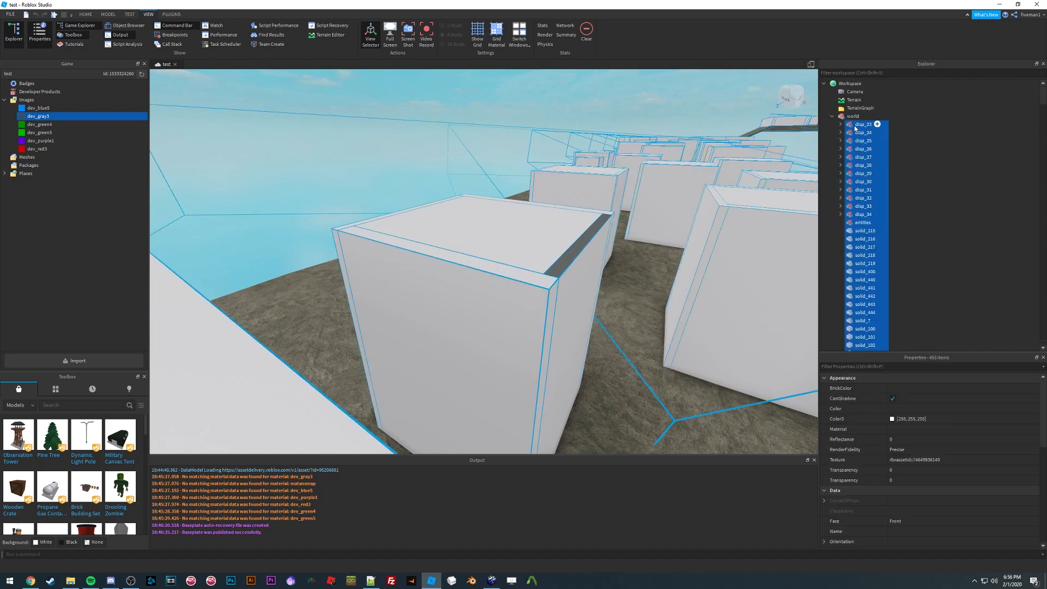
{"action": "left_click_drag", "start_coordinate": [855, 129], "coordinate": [853, 85]}
Step: Delete the stray Decal left at the top level of the Workspace
{"action": "left_click", "coordinate": [966, 147]}
{"action": "right_click_drag", "start_coordinate": [435, 209], "coordinate": [460, 244]}
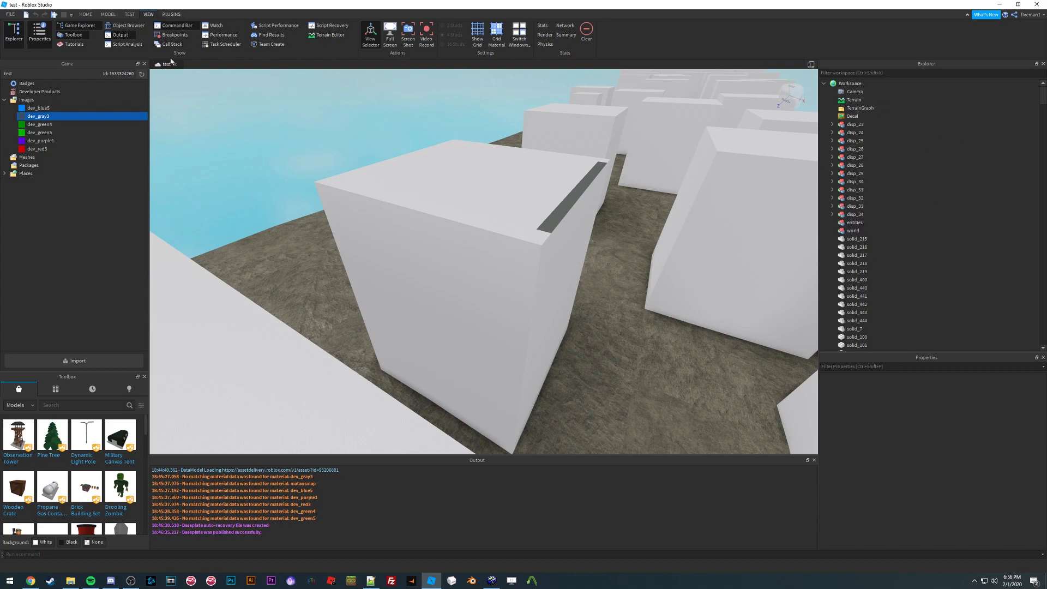
{"action": "right_click_drag", "start_coordinate": [427, 171], "coordinate": [456, 185]}
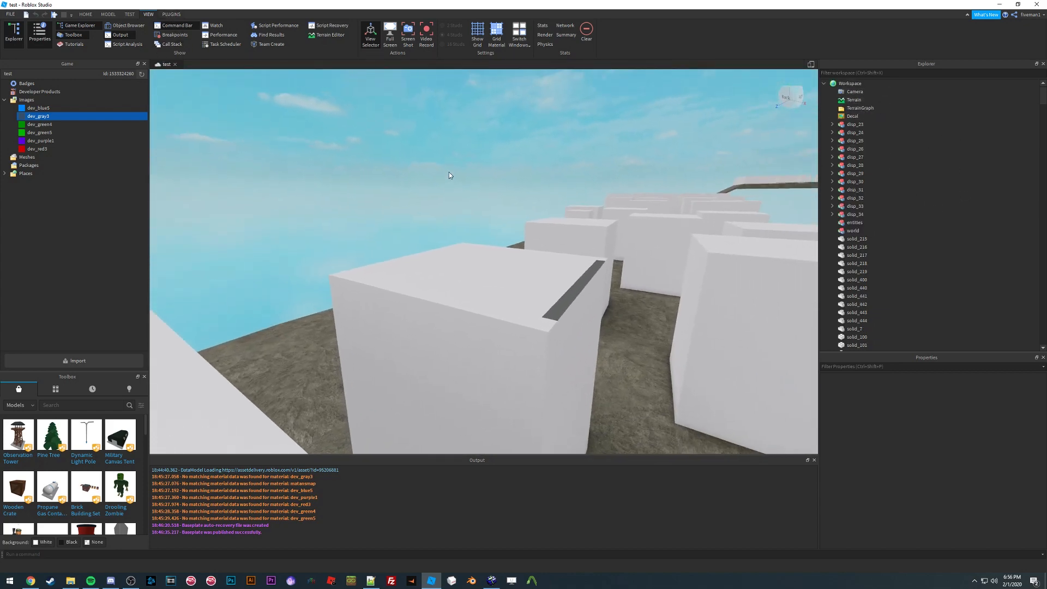
{"action": "left_click", "coordinate": [851, 116]}
{"action": "key", "text": "Delete"}
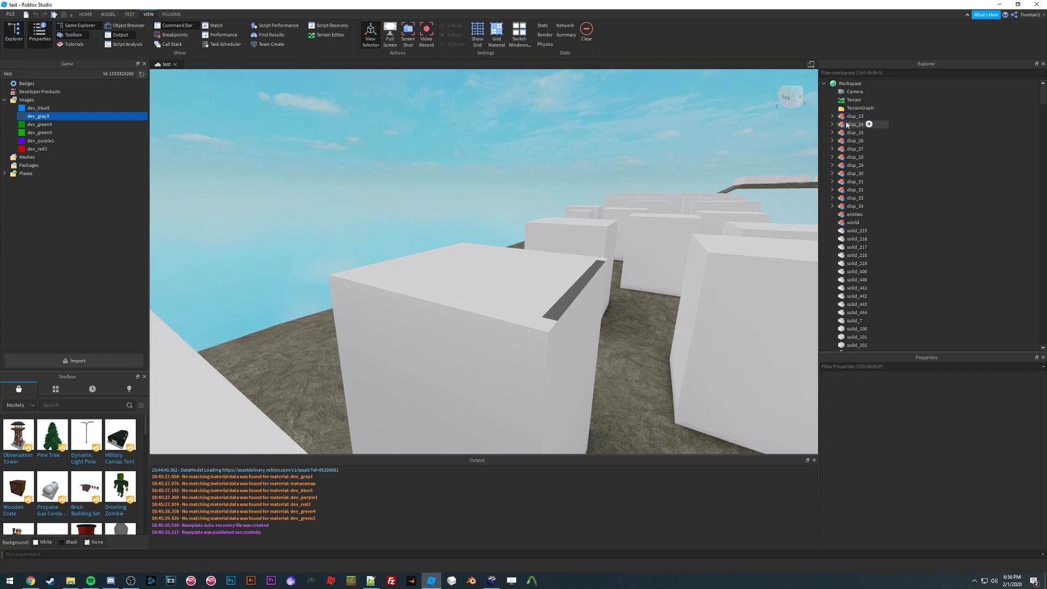
Step: Copy the gray strip decal from one block and paste it into the neighbouring blocks
{"action": "left_click", "coordinate": [108, 15]}
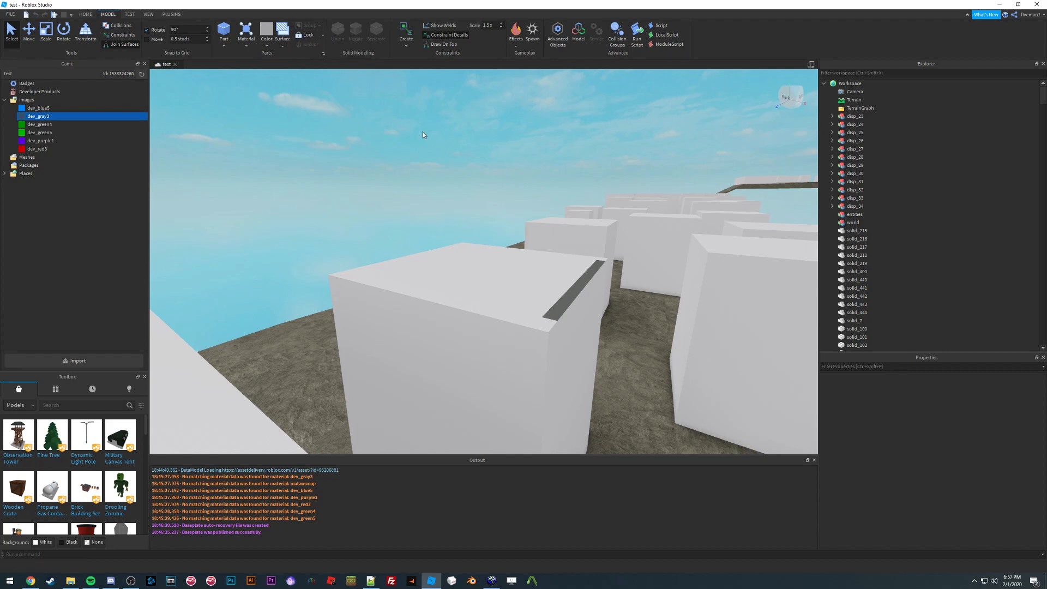
{"action": "right_click_drag", "start_coordinate": [459, 159], "coordinate": [493, 234]}
{"action": "left_click", "coordinate": [494, 232]}
{"action": "key", "text": "w"}
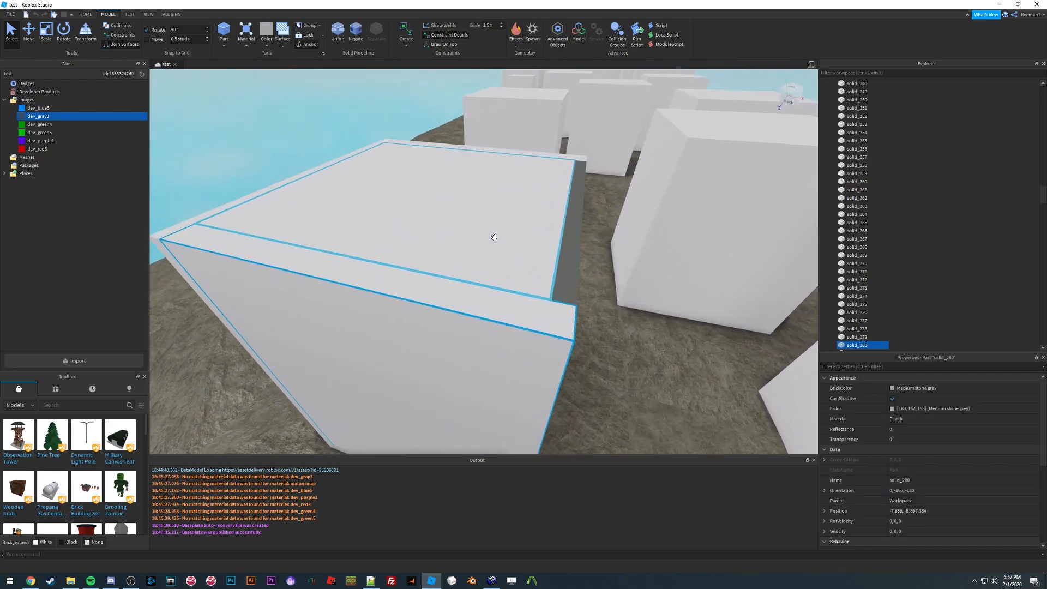
{"action": "key", "text": "s"}
{"action": "right_click_drag", "start_coordinate": [478, 126], "coordinate": [476, 126]}
{"action": "key", "text": "w"}
{"action": "key", "text": "s"}
{"action": "key", "text": "w"}
{"action": "key", "text": "s"}
{"action": "left_click_drag", "start_coordinate": [499, 291], "coordinate": [490, 288]}
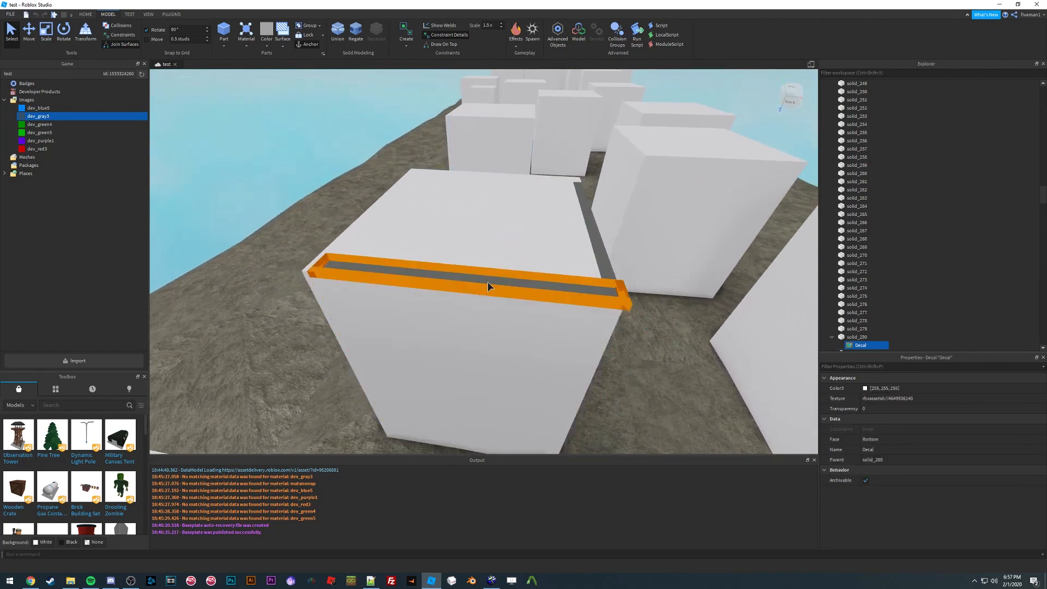
{"action": "key", "text": "a"}
{"action": "right_click_drag", "start_coordinate": [488, 282], "coordinate": [466, 250]}
{"action": "left_click", "coordinate": [423, 283]}
{"action": "key", "text": "ctrl+shift+v"}
{"action": "left_click", "coordinate": [421, 282]}
{"action": "key", "text": "a"}
{"action": "left_click", "coordinate": [472, 240]}
{"action": "key", "text": "ctrl+shift+v"}
{"action": "key", "text": "d"}
{"action": "left_click", "coordinate": [571, 156]}
{"action": "right_click_drag", "start_coordinate": [571, 156], "coordinate": [569, 157]}
{"action": "key", "text": "d"}
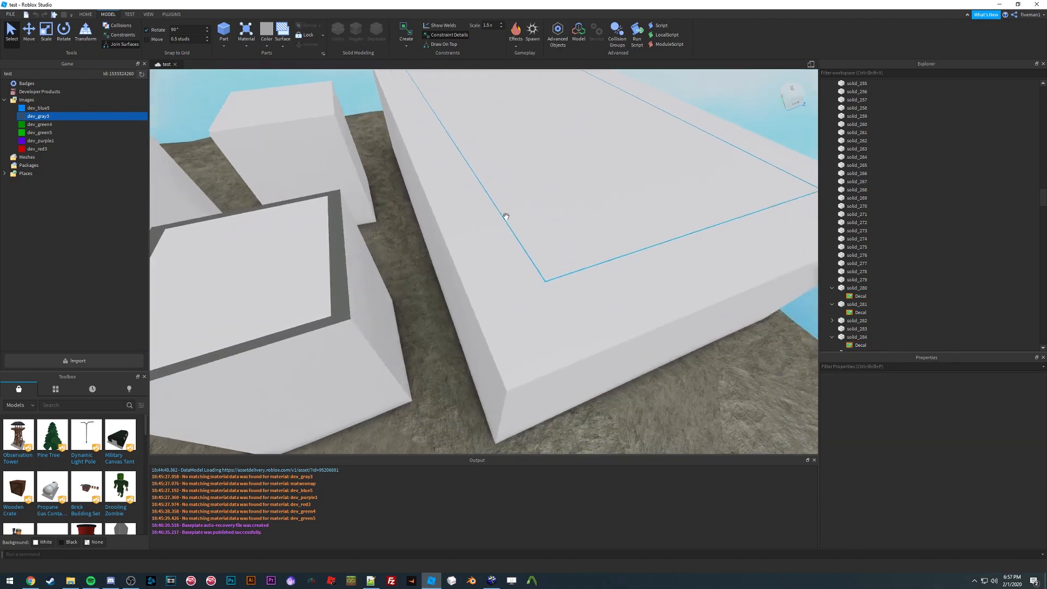
Step: Paste the copied decal into more blocks further along the course
{"action": "left_click", "coordinate": [470, 243]}
{"action": "key", "text": "ctrl+shift+v"}
{"action": "left_click", "coordinate": [490, 261]}
{"action": "key", "text": "ctrl+shift+v"}
{"action": "right_click_drag", "start_coordinate": [466, 246], "coordinate": [479, 221]}
{"action": "key", "text": "d"}
{"action": "left_click", "coordinate": [511, 260]}
{"action": "key", "text": "ctrl+shift+v"}
{"action": "key", "text": "d"}
{"action": "left_click", "coordinate": [493, 277]}
{"action": "key", "text": "ctrl+shift+v"}
{"action": "key", "text": "d"}
{"action": "key", "text": "ctrl+shift+v"}
{"action": "key", "text": "d"}
{"action": "key", "text": "ctrl+shift+v"}
{"action": "left_click", "coordinate": [476, 260]}
{"action": "key", "text": "d"}
{"action": "key", "text": "ctrl+shift+v"}
Step: Paste additional decal copies onto the sides of the larger blocks
{"action": "left_click", "coordinate": [477, 232]}
{"action": "key", "text": "w"}
{"action": "key", "text": "ctrl+v"}
{"action": "left_click", "coordinate": [479, 224]}
{"action": "key", "text": "ctrl+v"}
{"action": "left_click", "coordinate": [546, 225]}
{"action": "key", "text": "d"}
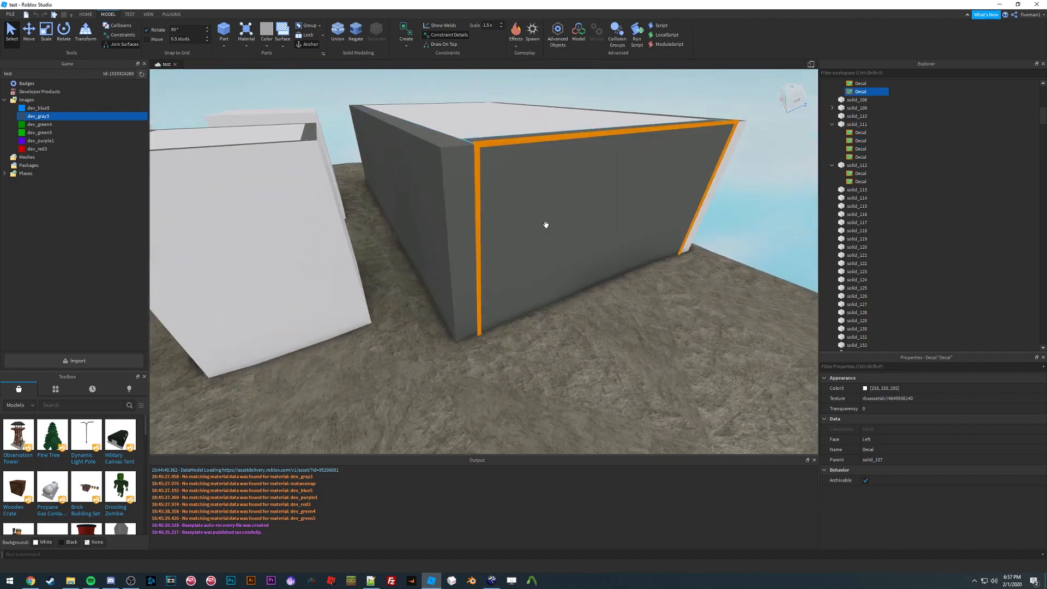
{"action": "right_click_drag", "start_coordinate": [546, 225], "coordinate": [546, 228]}
{"action": "key", "text": "ctrl+v"}
{"action": "left_click", "coordinate": [295, 256]}
{"action": "key", "text": "ctrl+v"}
{"action": "left_click", "coordinate": [366, 238]}
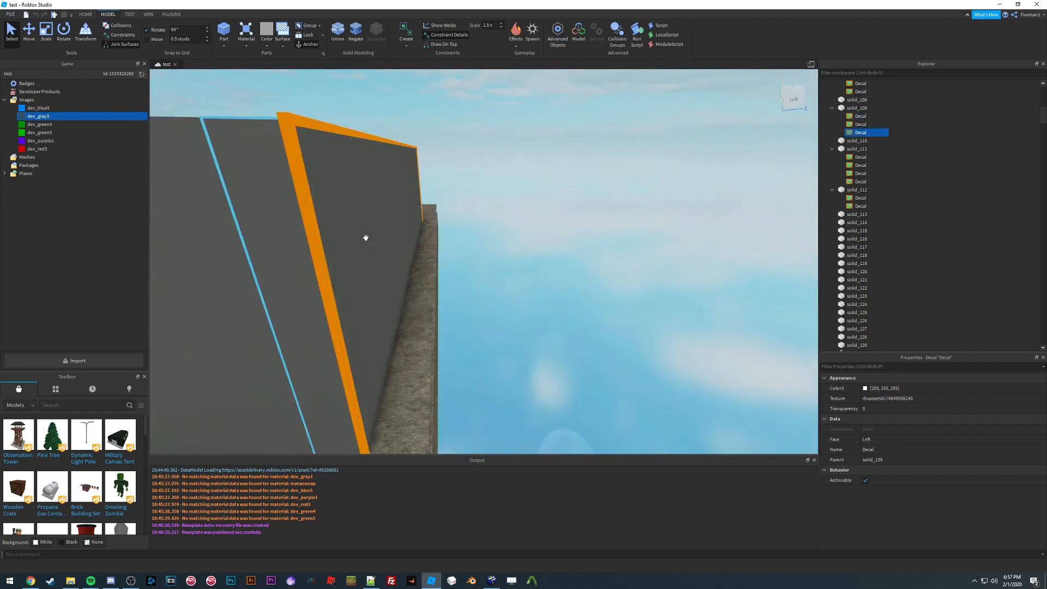
Step: Fly the camera around the course to inspect the decals on the blocks
{"action": "key", "text": "e"}
{"action": "right_click_drag", "start_coordinate": [365, 238], "coordinate": [401, 237]}
{"action": "left_click", "coordinate": [401, 234]}
{"action": "key", "text": "s"}
{"action": "key", "text": "a"}
{"action": "key", "text": "w"}
{"action": "key", "text": "s"}
{"action": "key", "text": "w"}
{"action": "key", "text": "d"}
{"action": "key", "text": "s"}
{"action": "key", "text": "a"}
{"action": "key", "text": "s"}
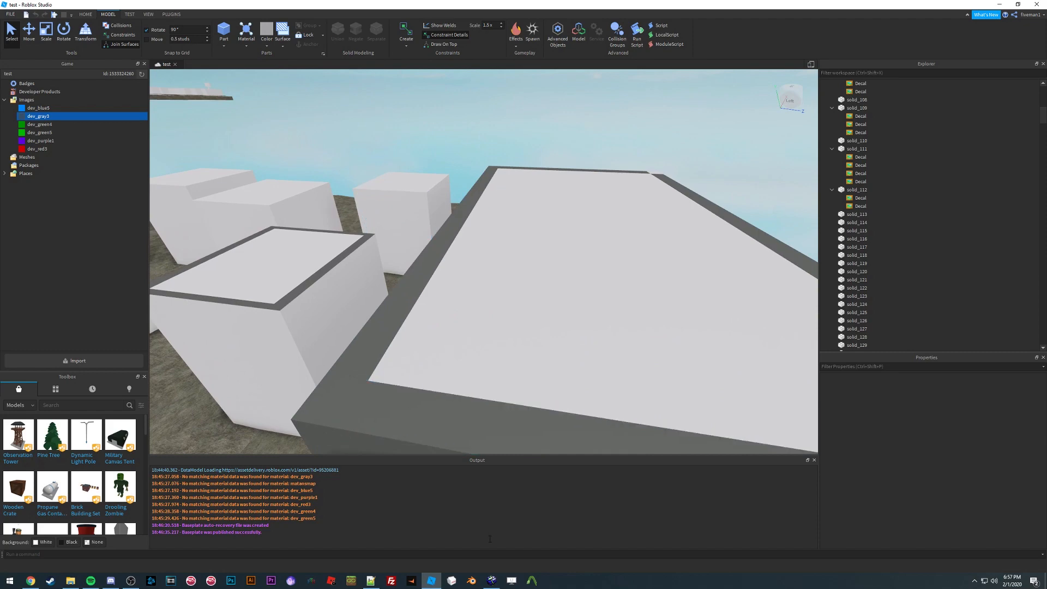
{"action": "mouse_move", "coordinate": [494, 584]}
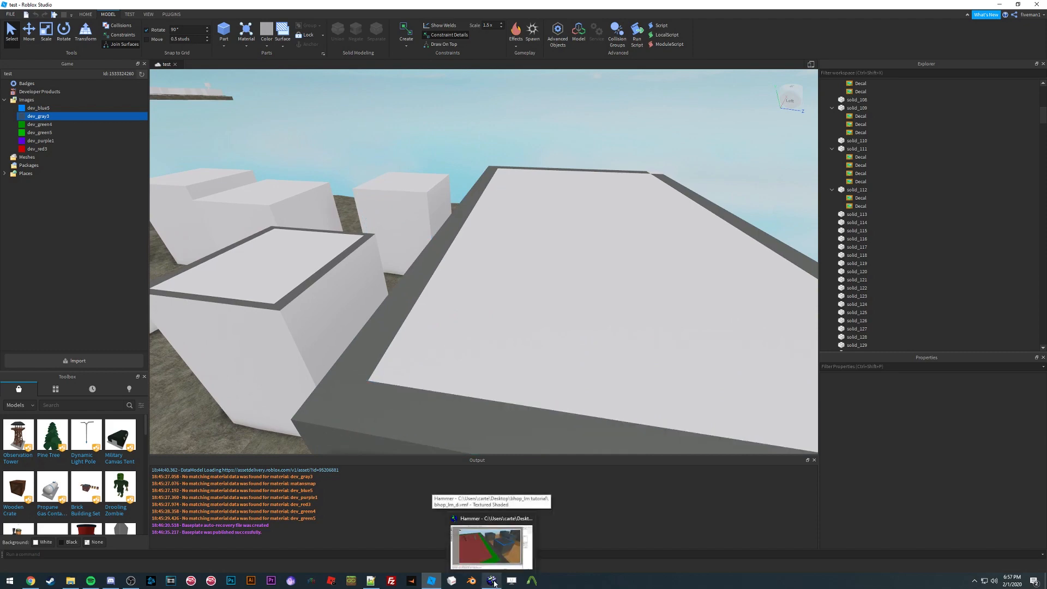
{"action": "right_click_drag", "start_coordinate": [434, 201], "coordinate": [434, 200]}
{"action": "key", "text": "w"}
{"action": "key", "text": "s"}
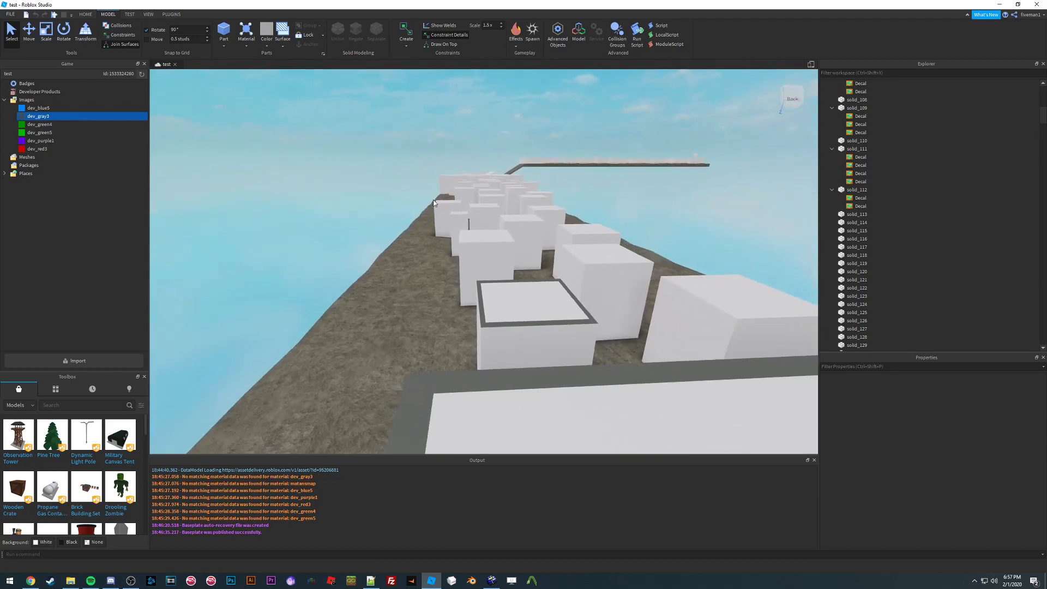
{"action": "right_click_drag", "start_coordinate": [482, 297], "coordinate": [482, 296]}
{"action": "key", "text": "w"}
Step: Open the image import dialog and browse the converted CSS texture folders, searching for the ground texture
{"action": "left_click", "coordinate": [90, 362]}
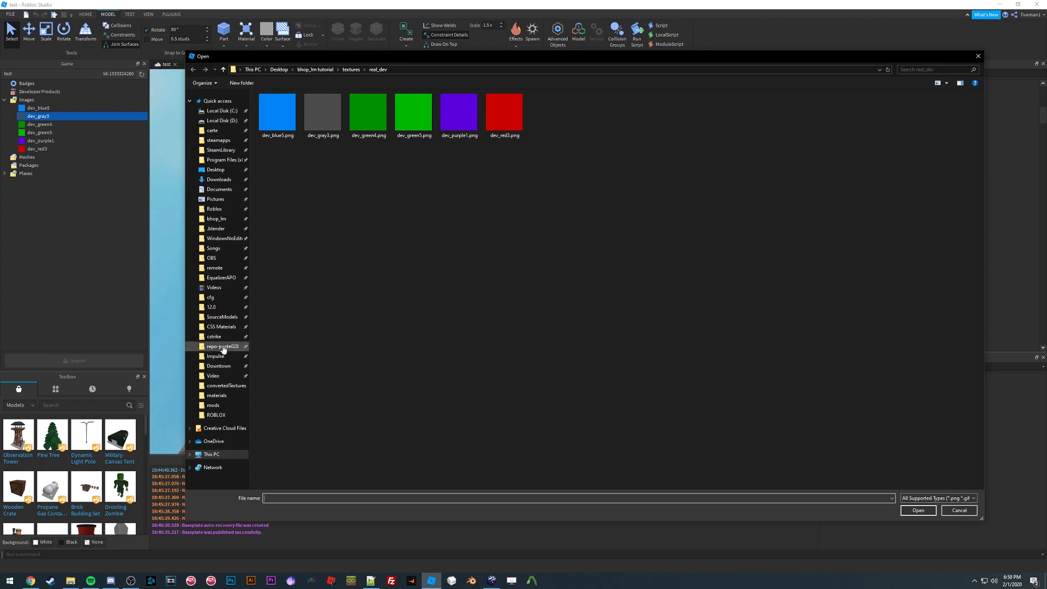
{"action": "left_click", "coordinate": [221, 327]}
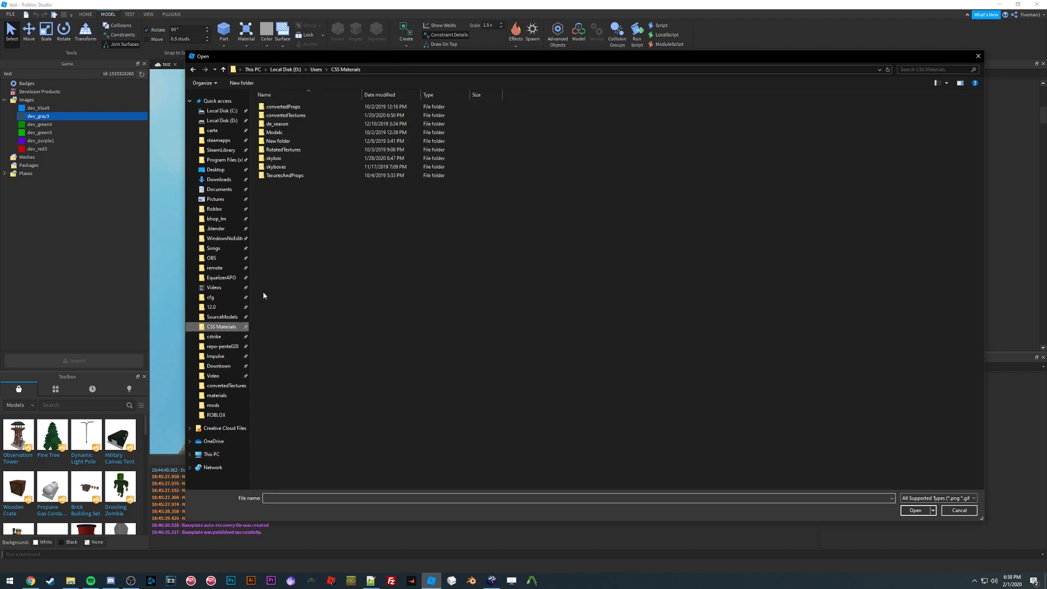
{"action": "double_click", "coordinate": [301, 116]}
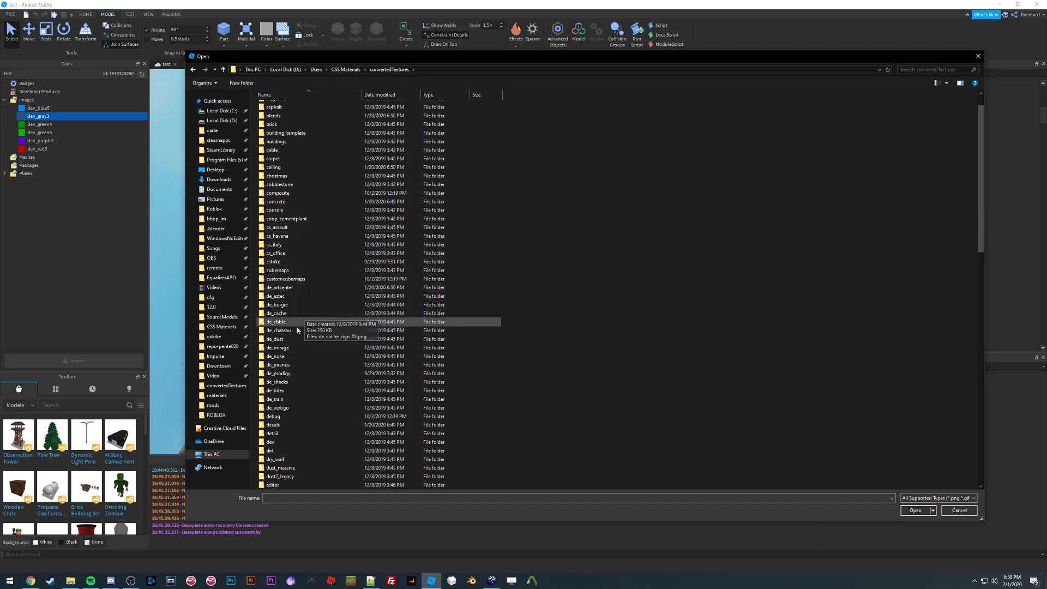
{"action": "double_click", "coordinate": [306, 236]}
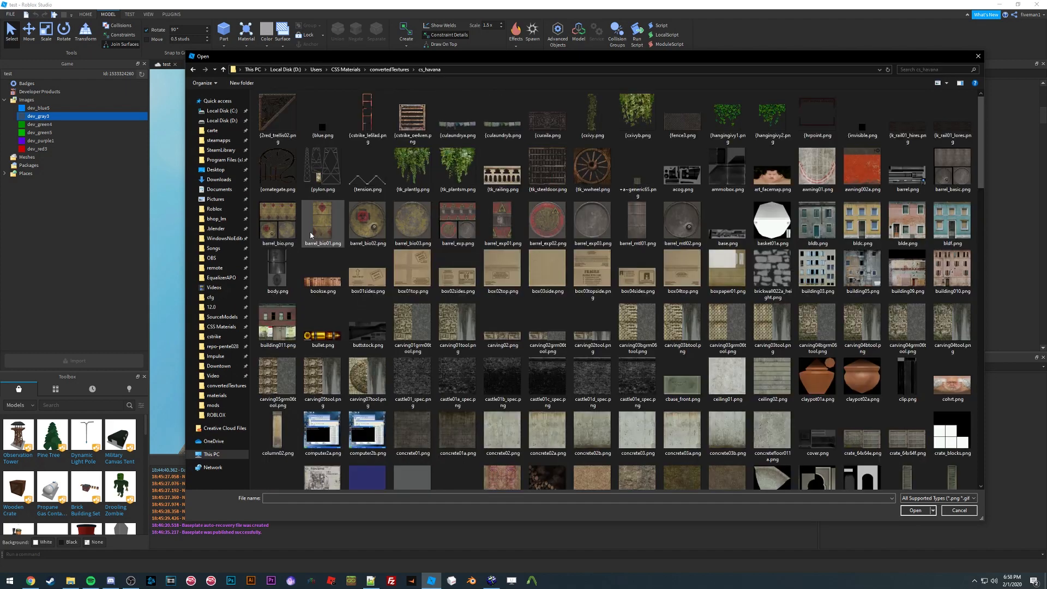
{"action": "scroll", "coordinate": [577, 283], "scroll_direction": "down", "scroll_amount": 10}
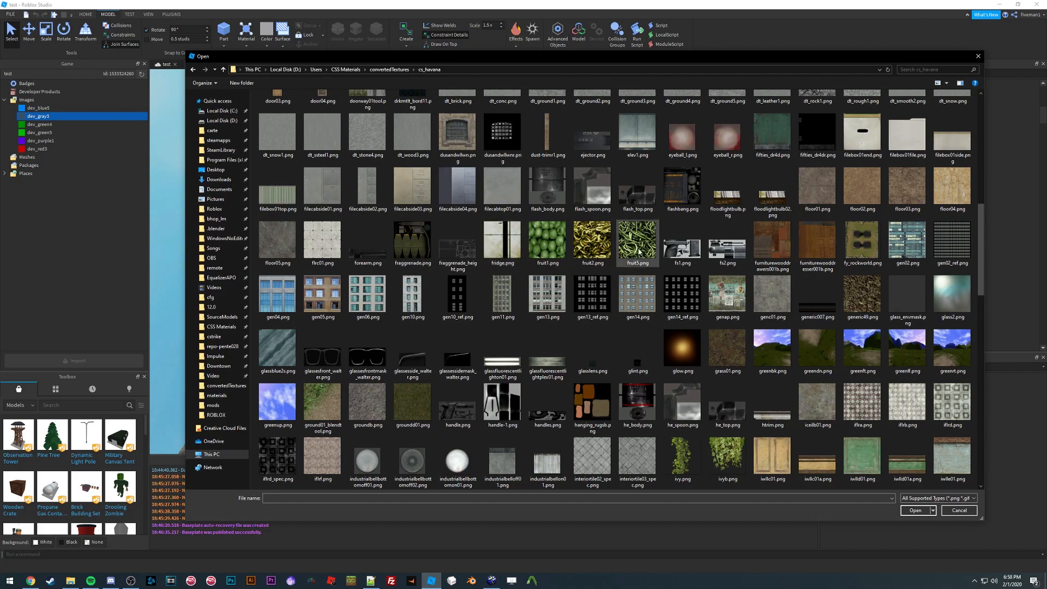
{"action": "scroll", "coordinate": [507, 262], "scroll_direction": "down", "scroll_amount": 3}
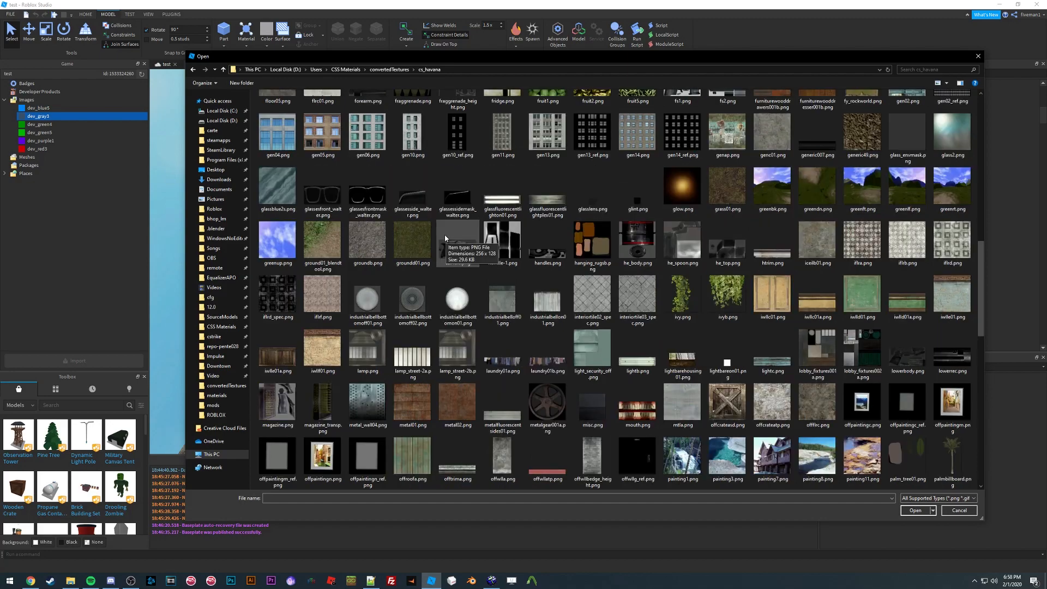
{"action": "left_click", "coordinate": [381, 70]}
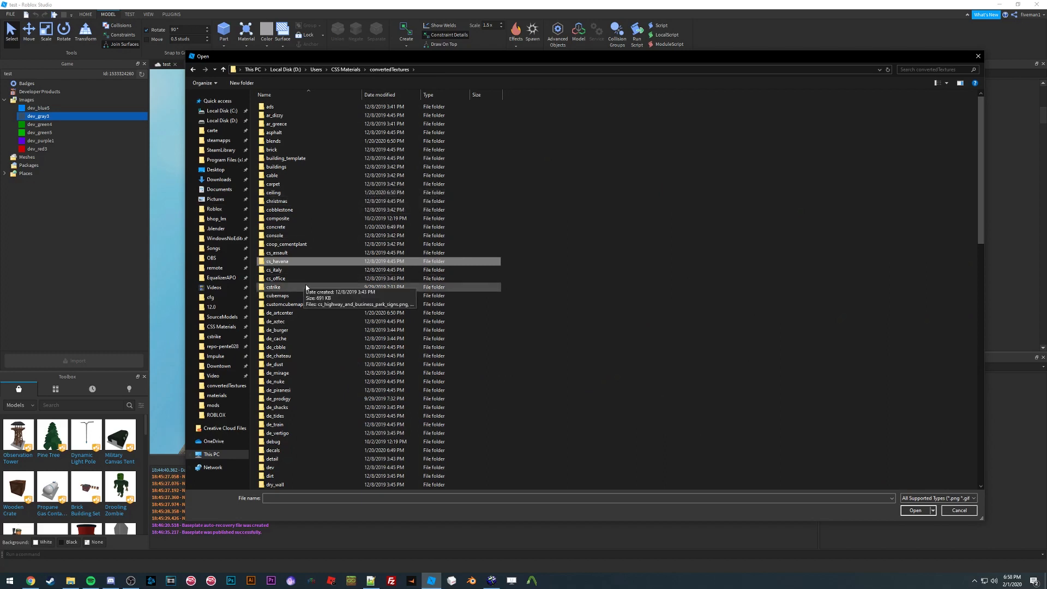
{"action": "scroll", "coordinate": [302, 303], "scroll_direction": "down", "scroll_amount": 1}
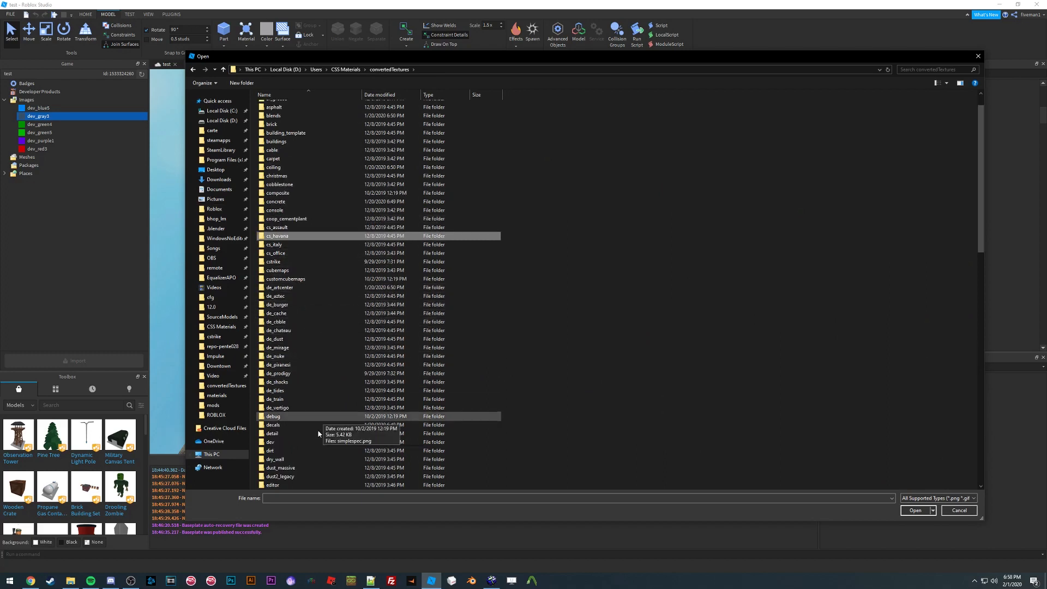
{"action": "double_click", "coordinate": [290, 452]}
{"action": "double_click", "coordinate": [275, 108]}
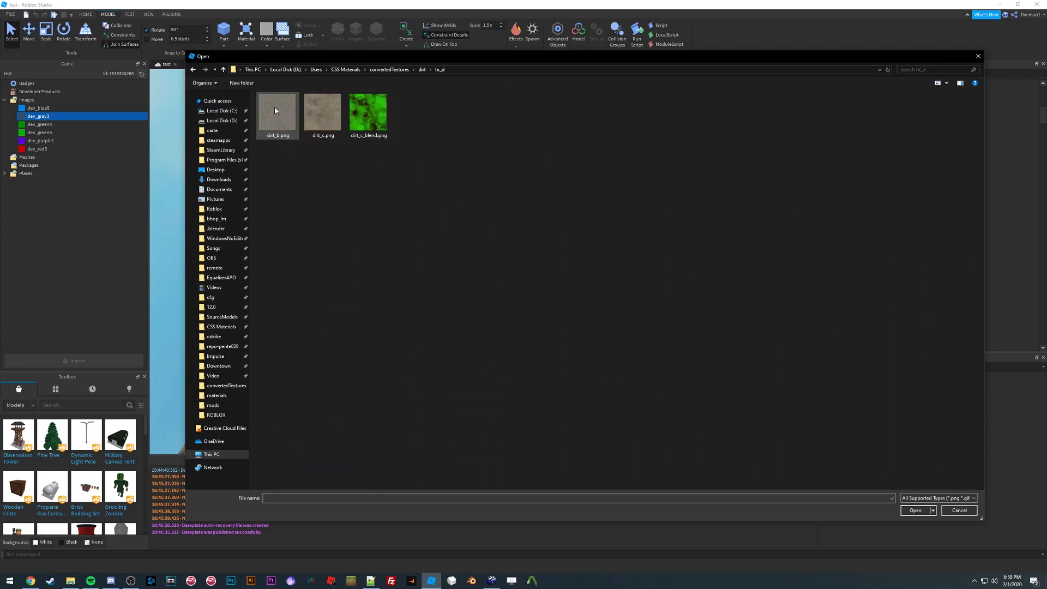
{"action": "left_click", "coordinate": [192, 70]}
{"action": "left_click", "coordinate": [382, 69]}
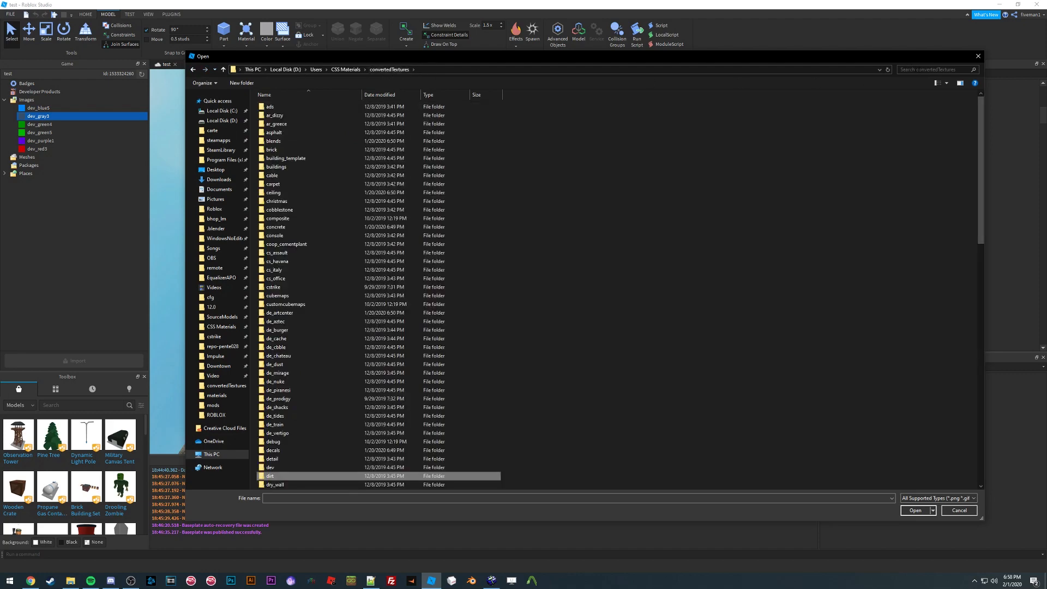
{"action": "left_click", "coordinate": [919, 70]}
{"action": "type", "text": "ground"}
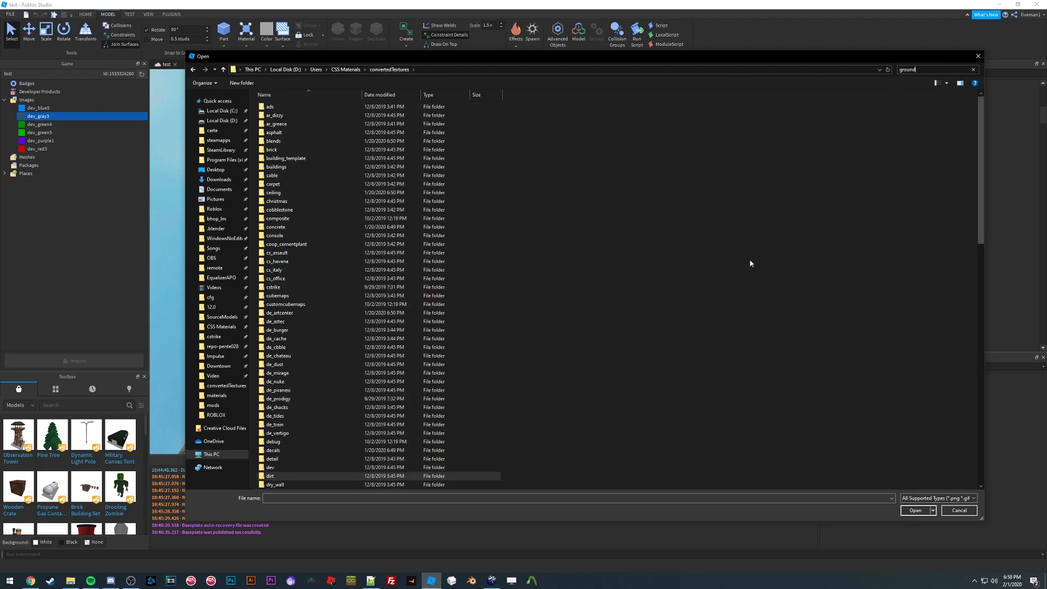
Step: Switch to Hammer, select the map's ground face to check its texture name, and return to Roblox Studio
{"action": "left_click", "coordinate": [492, 581]}
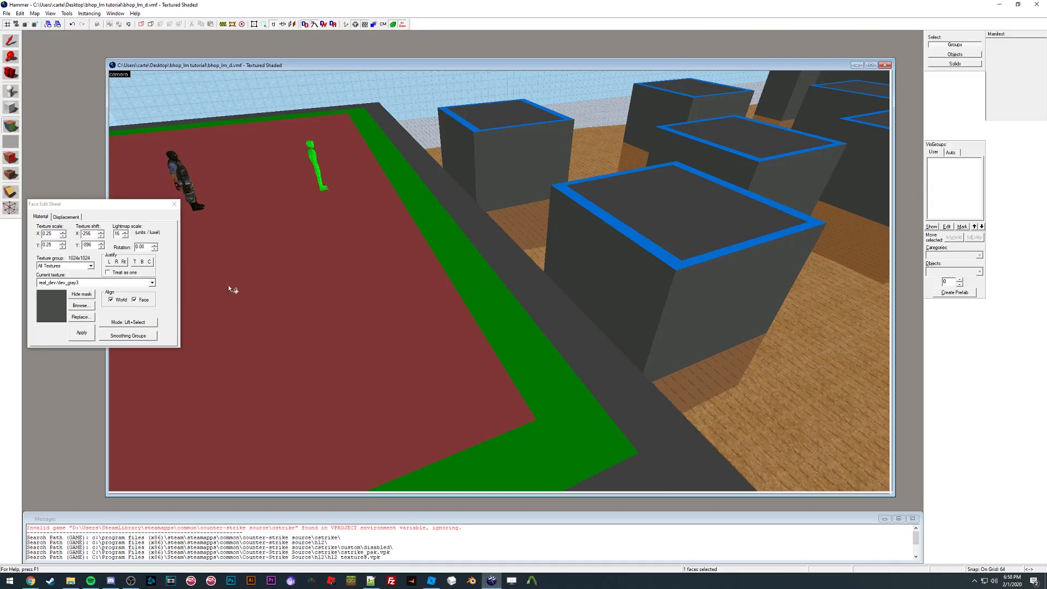
{"action": "key", "text": "z"}
{"action": "key", "text": "w"}
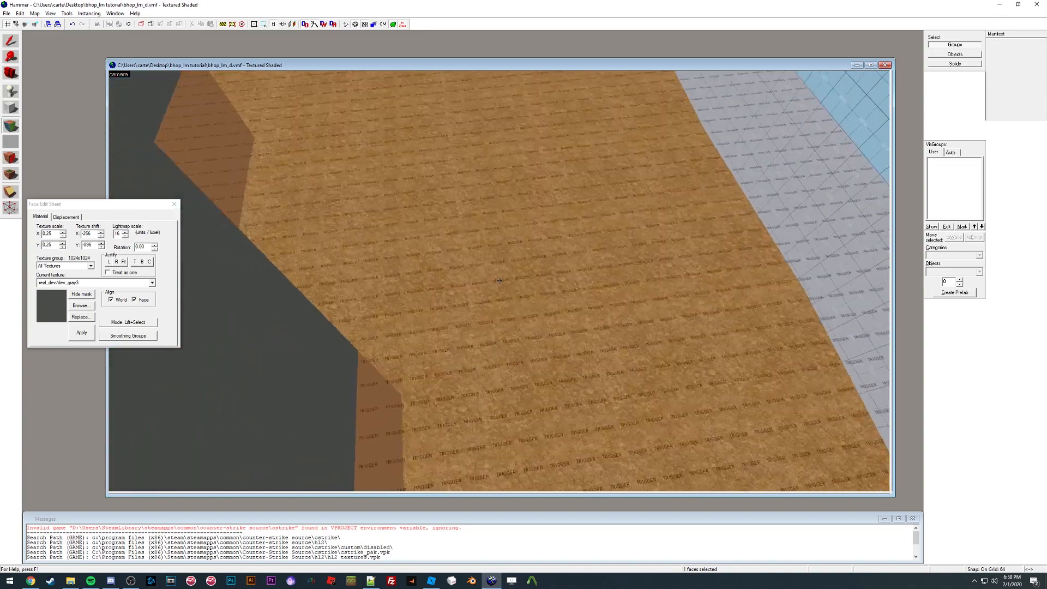
{"action": "key", "text": "z"}
{"action": "left_click", "coordinate": [494, 282]}
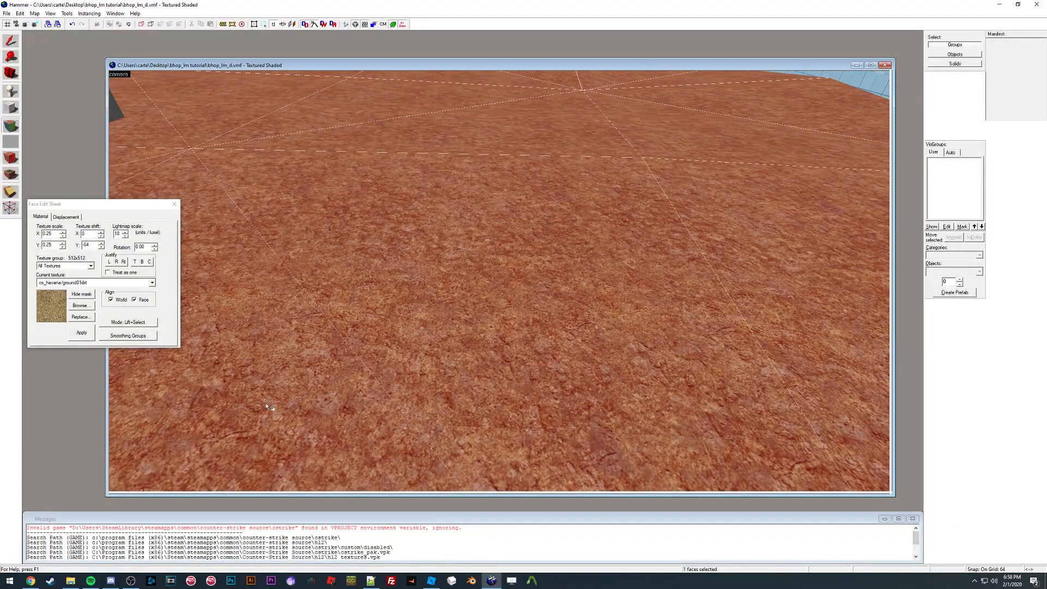
{"action": "left_click", "coordinate": [71, 582]}
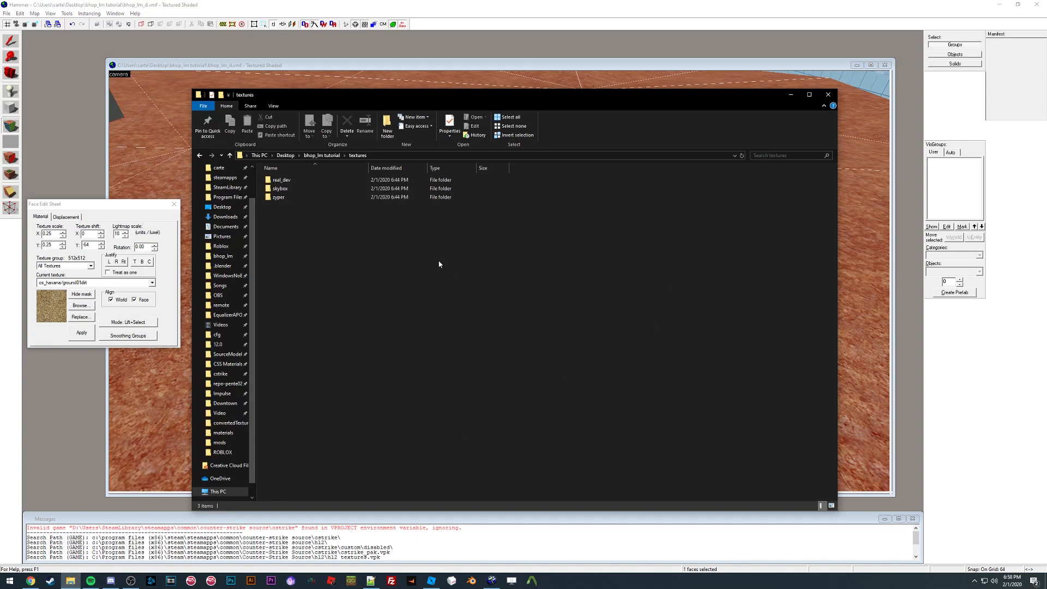
{"action": "left_click", "coordinate": [432, 581]}
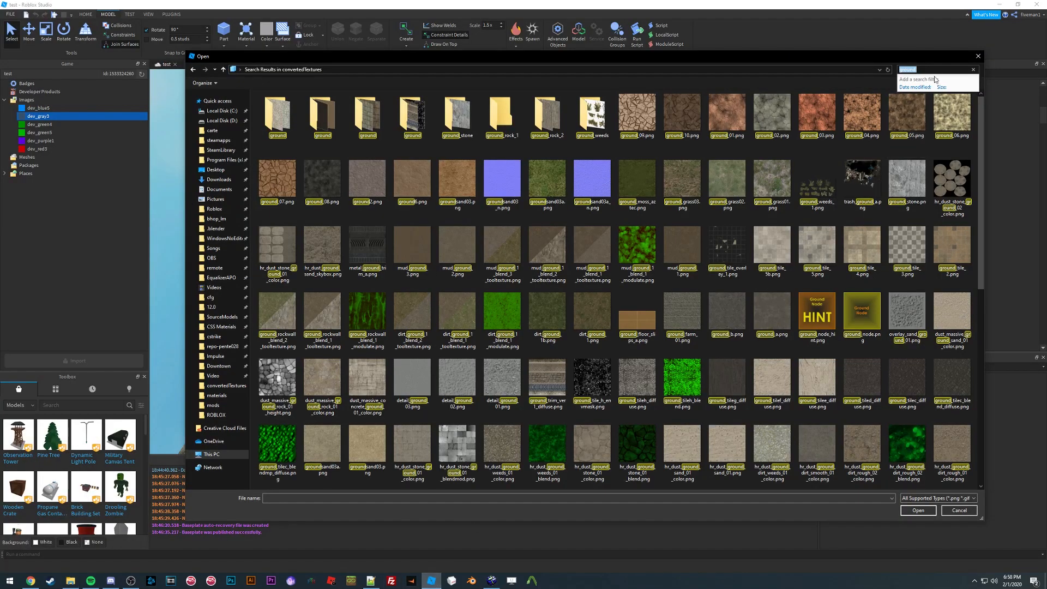
Step: Search for ground01dirt in the import dialog and import ground01dirt.png into the game's images
{"action": "type", "text": "dir"}
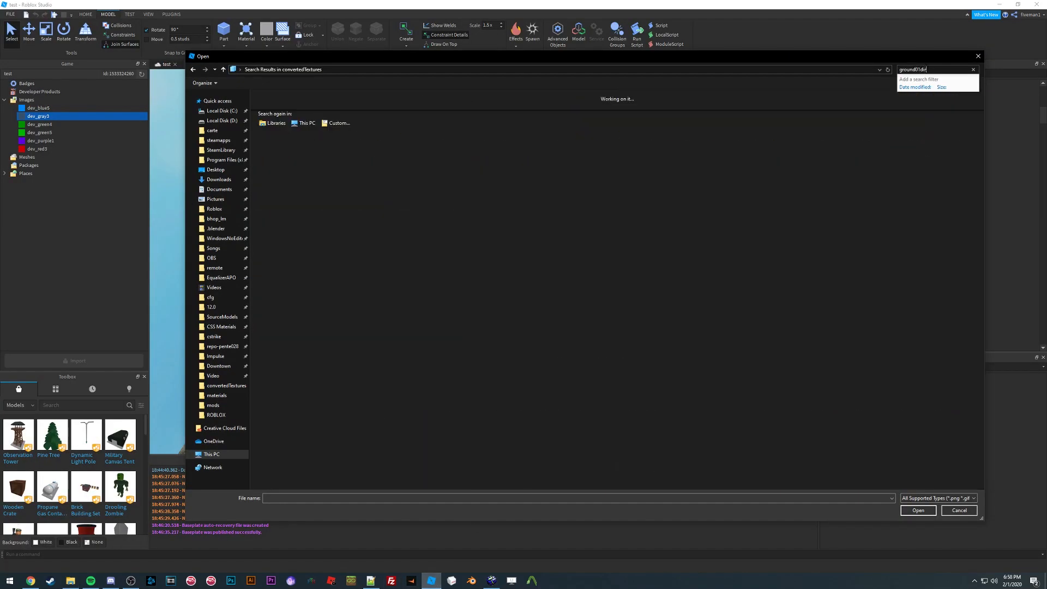
{"action": "type", "text": "t"}
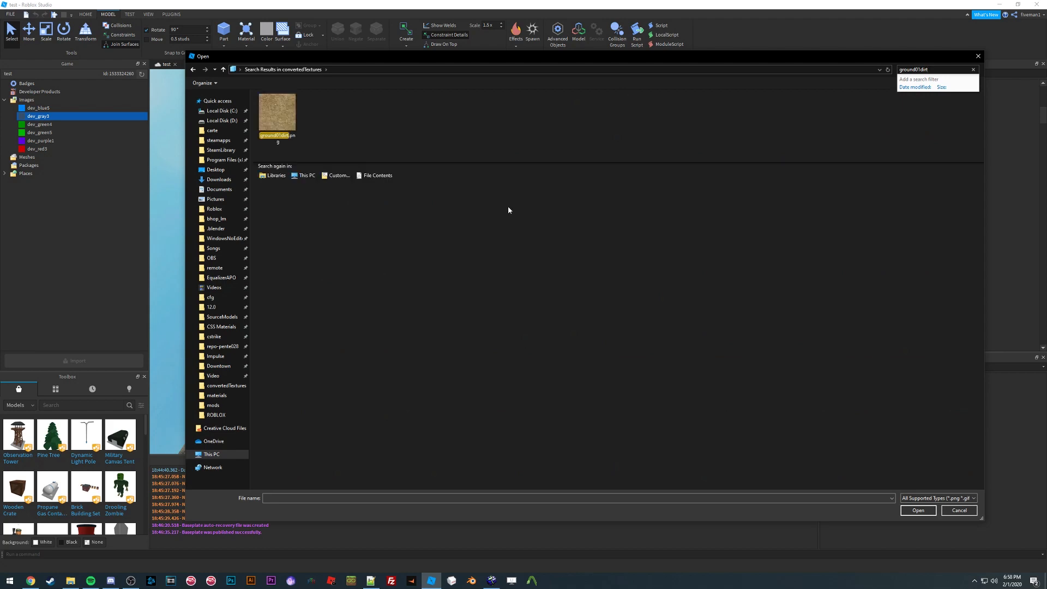
{"action": "left_click", "coordinate": [286, 128]}
{"action": "right_click", "coordinate": [286, 143]}
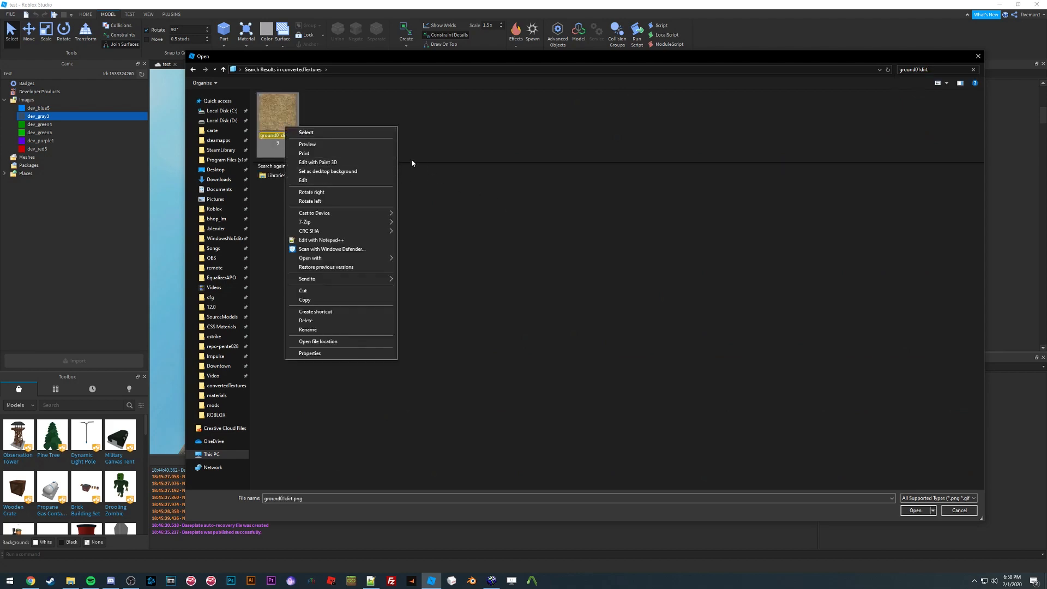
{"action": "left_click", "coordinate": [376, 341]}
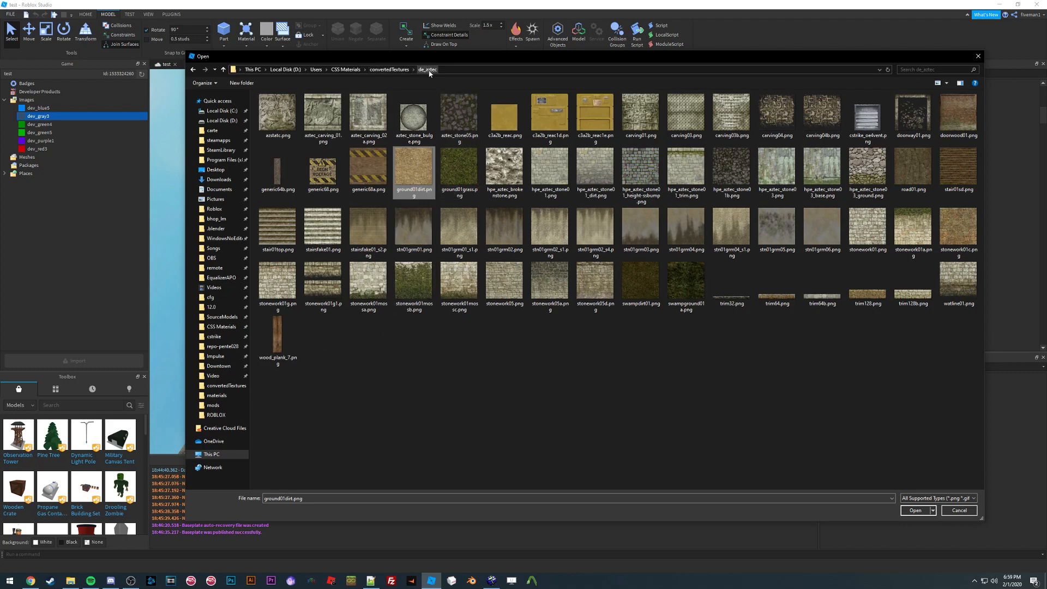
{"action": "double_click", "coordinate": [410, 172]}
{"action": "right_click_drag", "start_coordinate": [453, 194], "coordinate": [451, 194]}
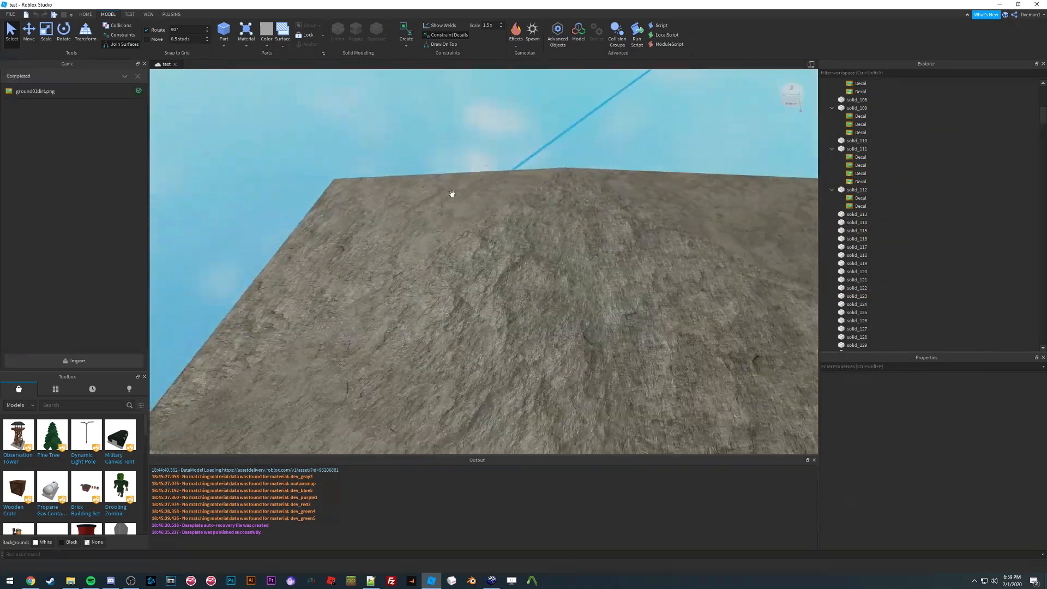
{"action": "left_click", "coordinate": [138, 77]}
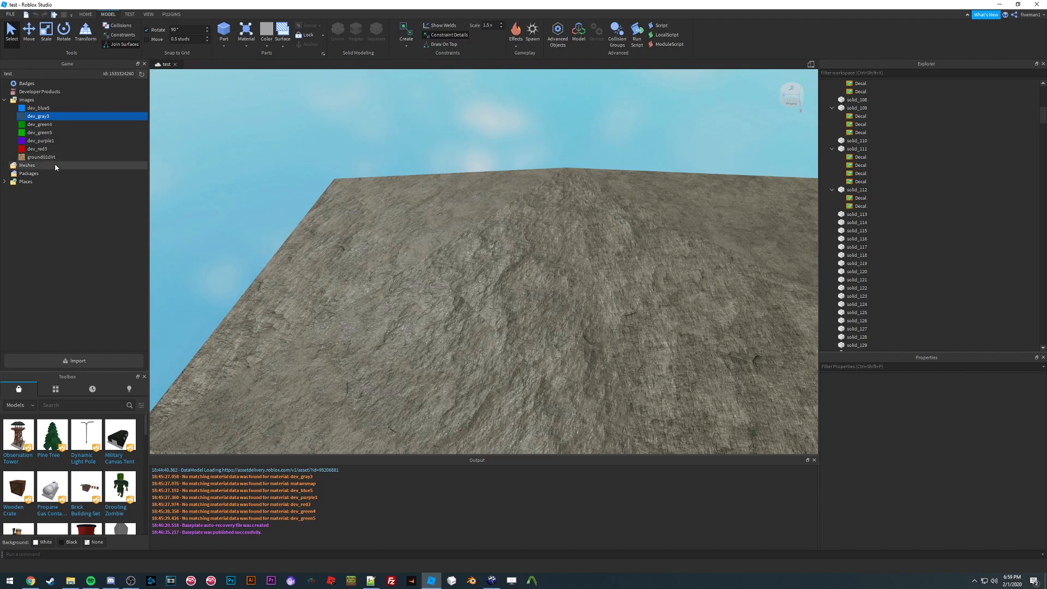
Step: Select the Texture inside the ground wedge part and assign it the copied ground01dirt image asset ID
{"action": "right_click_drag", "start_coordinate": [358, 199], "coordinate": [358, 199]}
{"action": "key", "text": "w"}
{"action": "left_click", "coordinate": [498, 238]}
{"action": "right_click_drag", "start_coordinate": [499, 238], "coordinate": [499, 238]}
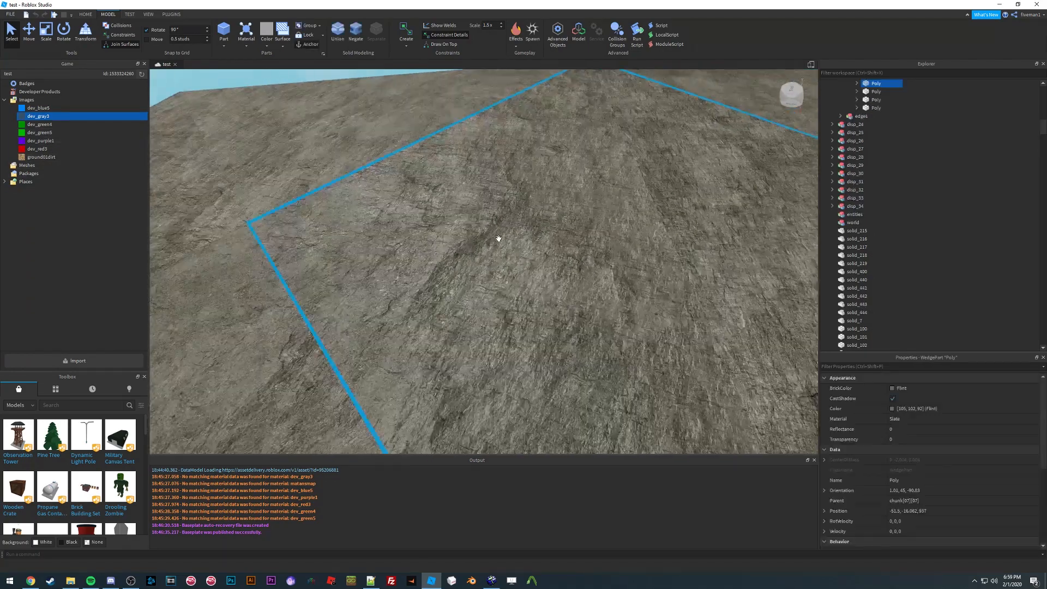
{"action": "scroll", "coordinate": [498, 238], "scroll_direction": "down", "scroll_amount": 4}
{"action": "right_click_drag", "start_coordinate": [545, 212], "coordinate": [544, 213]}
{"action": "scroll", "coordinate": [544, 212], "scroll_direction": "up", "scroll_amount": 4}
{"action": "scroll", "coordinate": [544, 213], "scroll_direction": "down", "scroll_amount": 4}
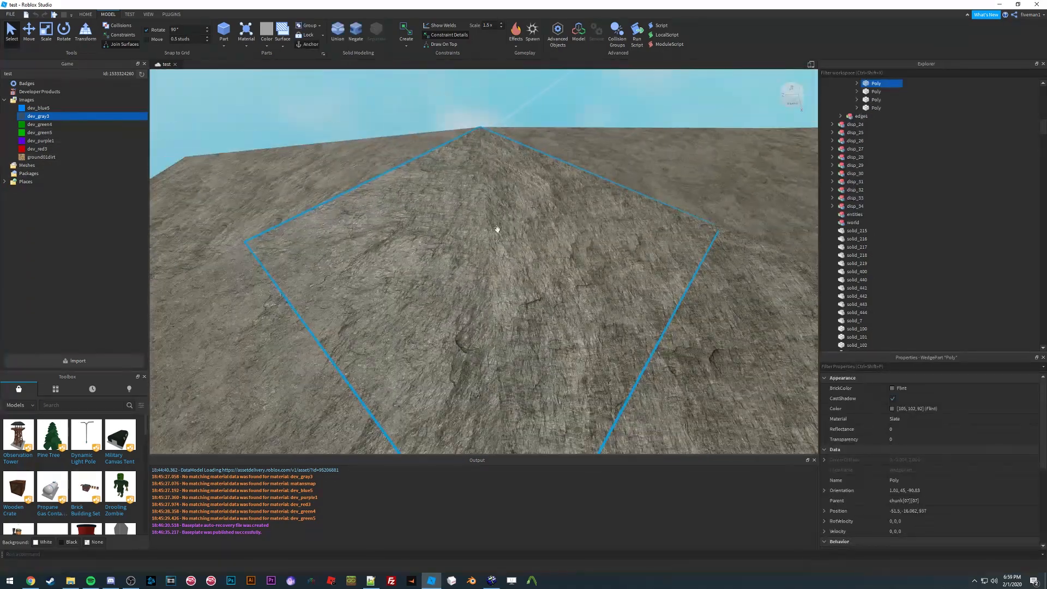
{"action": "scroll", "coordinate": [456, 234], "scroll_direction": "down", "scroll_amount": 4}
{"action": "right_click_drag", "start_coordinate": [456, 234], "coordinate": [456, 234]}
{"action": "scroll", "coordinate": [456, 233], "scroll_direction": "up", "scroll_amount": 4}
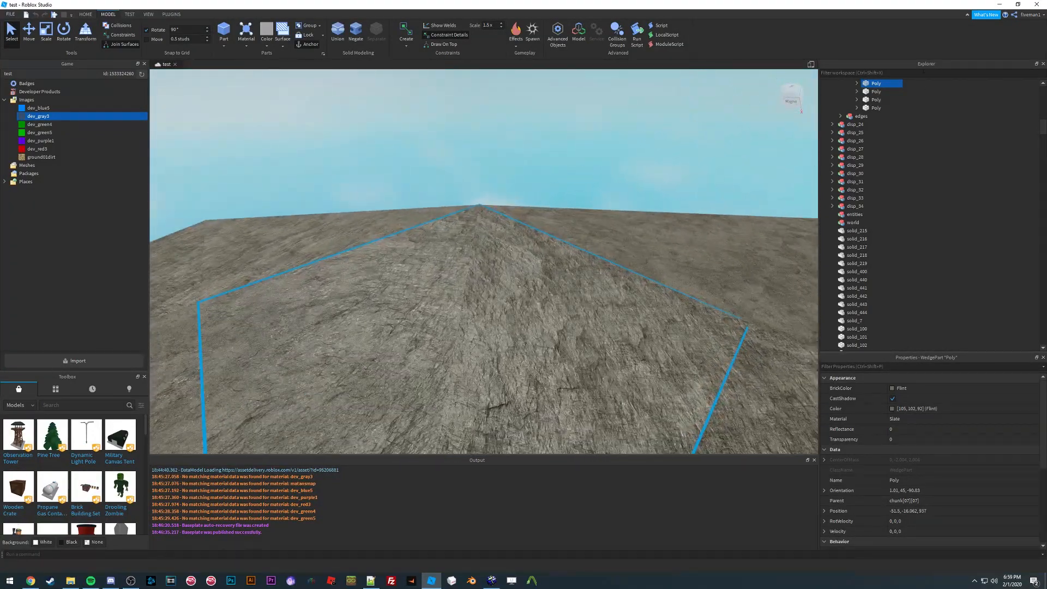
{"action": "left_click", "coordinate": [857, 83]}
{"action": "left_click", "coordinate": [887, 100]}
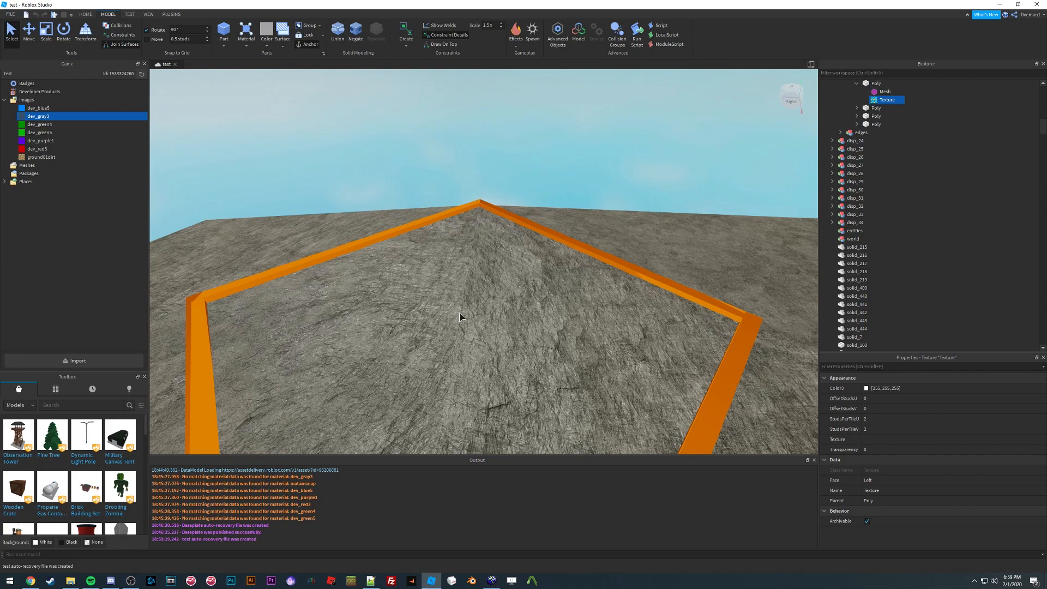
{"action": "scroll", "coordinate": [461, 313], "scroll_direction": "down", "scroll_amount": 4}
{"action": "scroll", "coordinate": [585, 240], "scroll_direction": "up", "scroll_amount": 4}
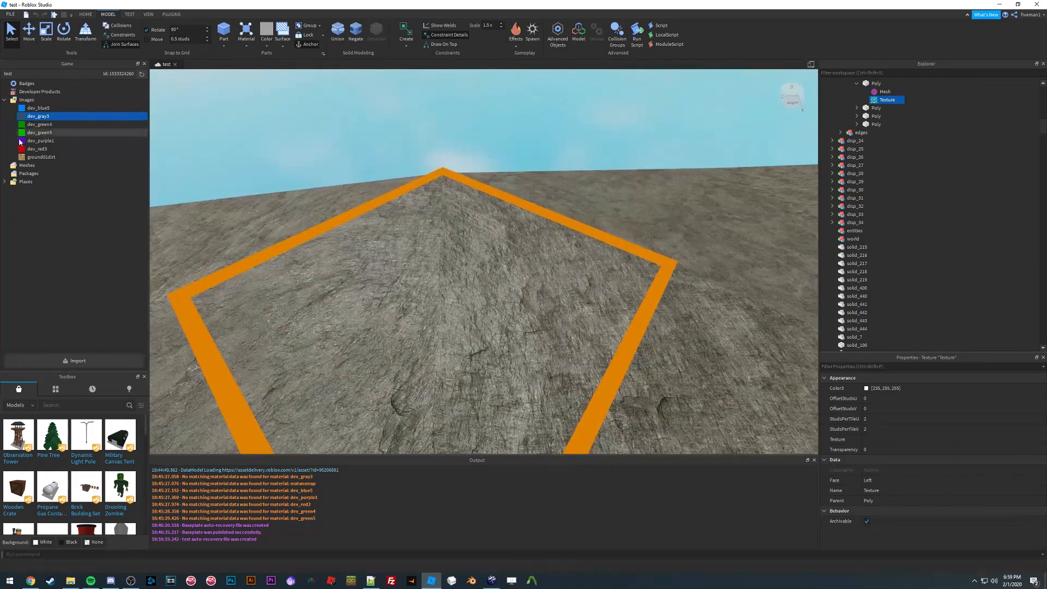
{"action": "right_click", "coordinate": [41, 157]}
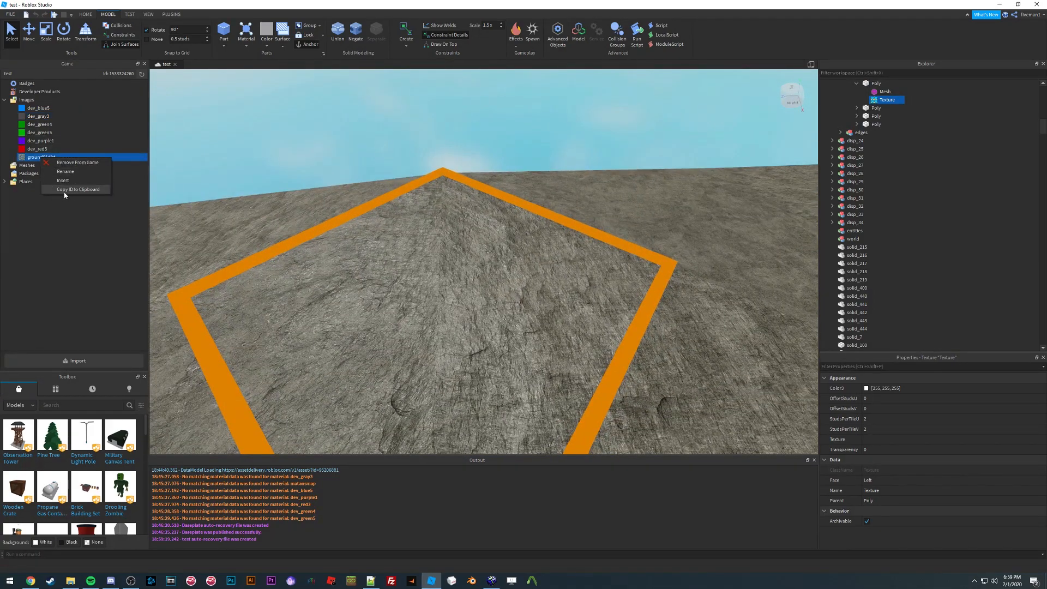
{"action": "left_click", "coordinate": [66, 190]}
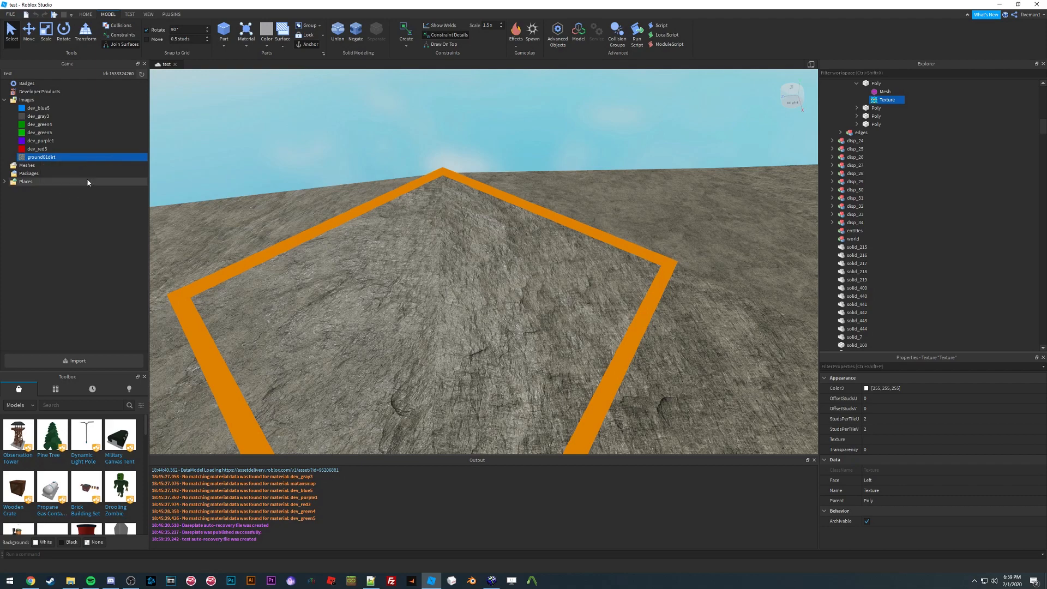
{"action": "left_click", "coordinate": [877, 440]}
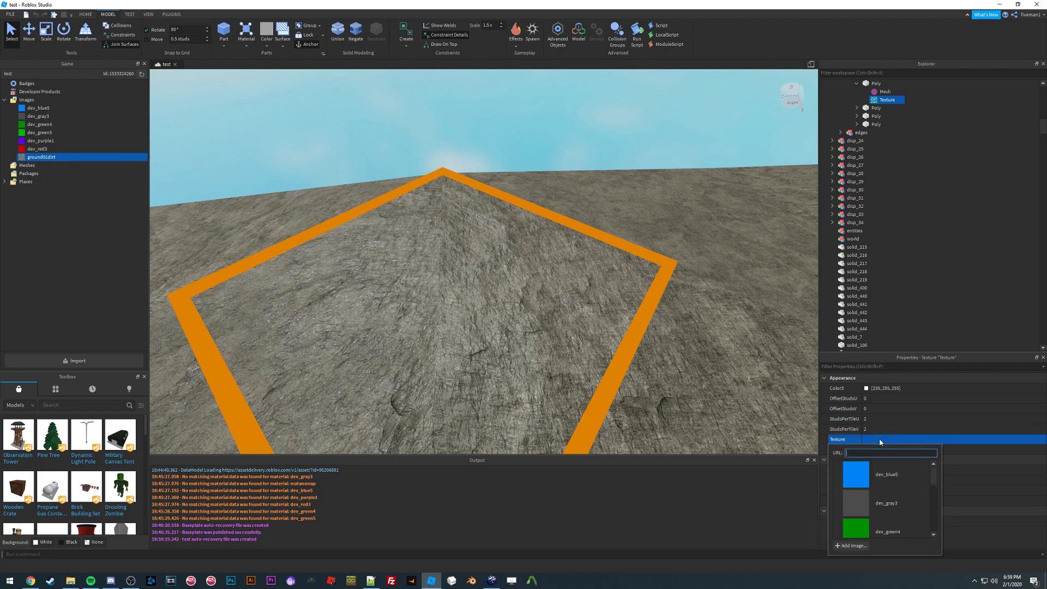
{"action": "key", "text": "Return"}
Step: Fly the camera around the ground wedge to compare its texture scale with the Hammer view
{"action": "key", "text": "w"}
{"action": "right_click_drag", "start_coordinate": [458, 274], "coordinate": [452, 233]}
{"action": "key", "text": "s"}
{"action": "key", "text": "w"}
{"action": "key", "text": "s"}
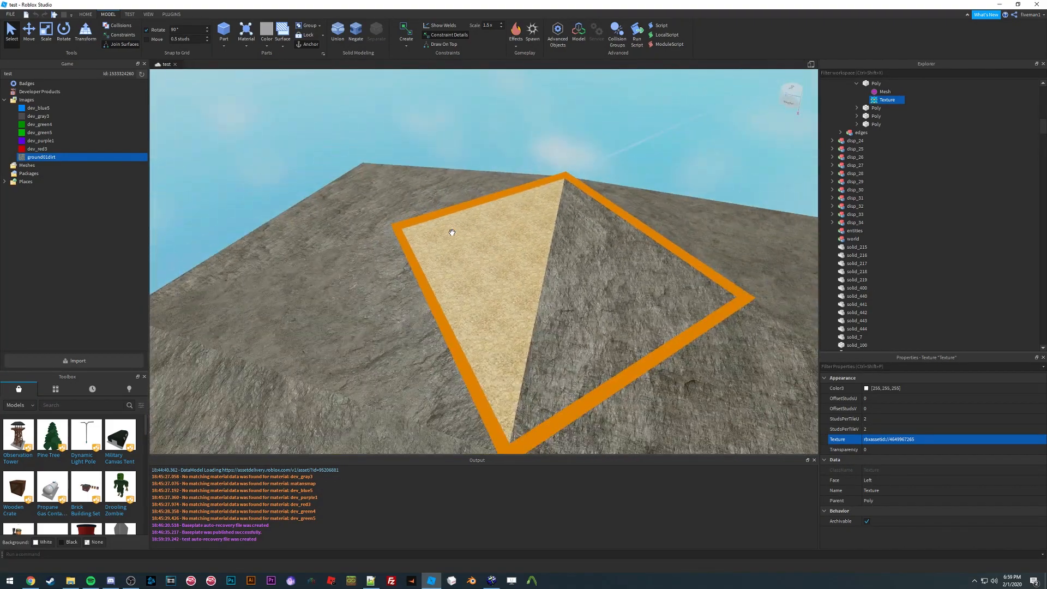
{"action": "key", "text": "w"}
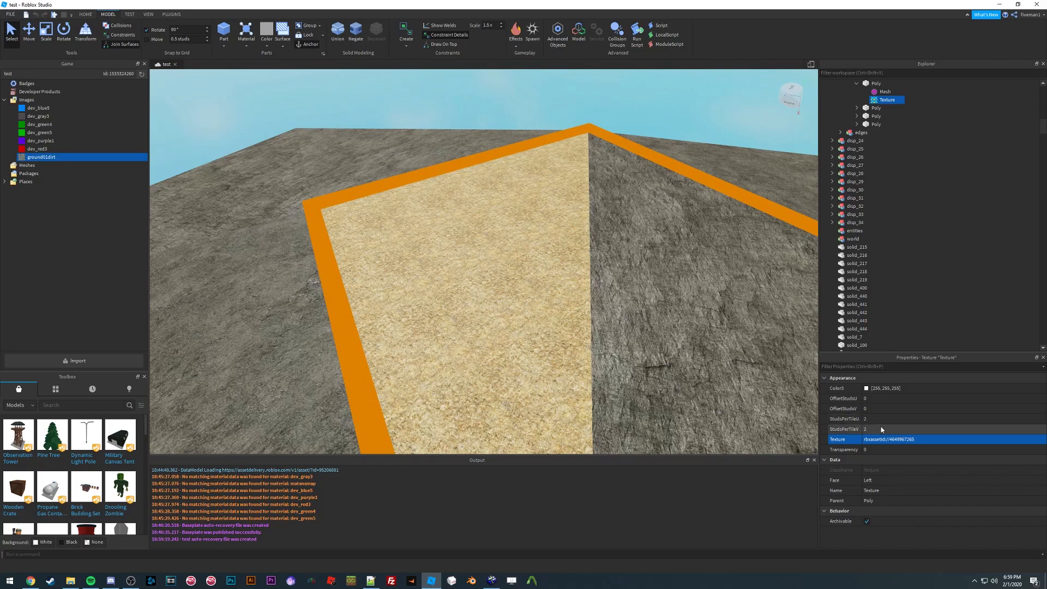
{"action": "key", "text": "w"}
{"action": "right_click_drag", "start_coordinate": [521, 242], "coordinate": [520, 240]}
{"action": "key", "text": "s"}
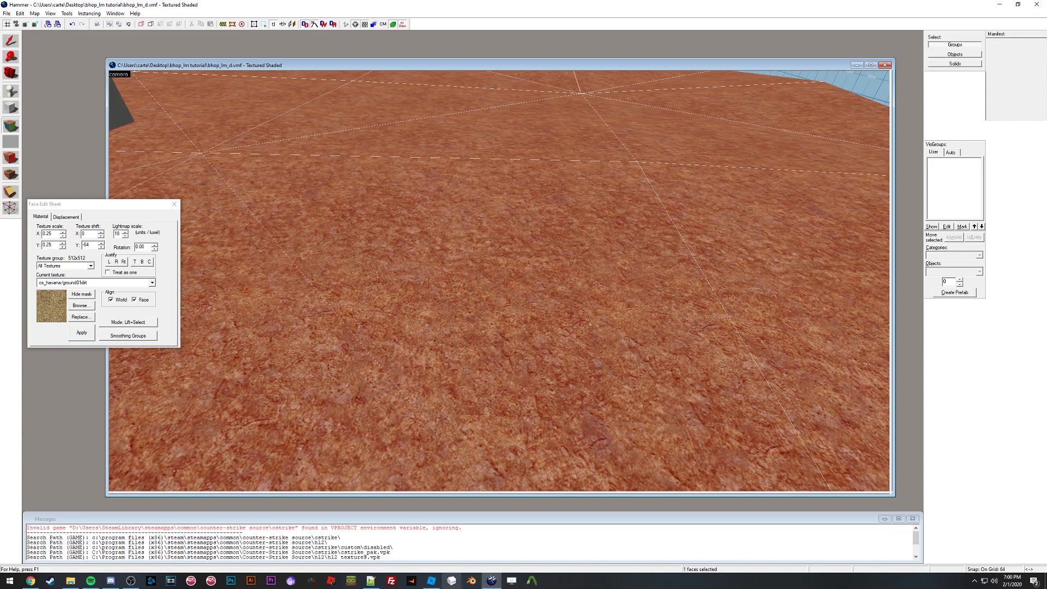
{"action": "left_click", "coordinate": [431, 580]}
Step: Set the ground texture's StudsPerTileU and StudsPerTileV to 8
{"action": "left_click", "coordinate": [886, 419]}
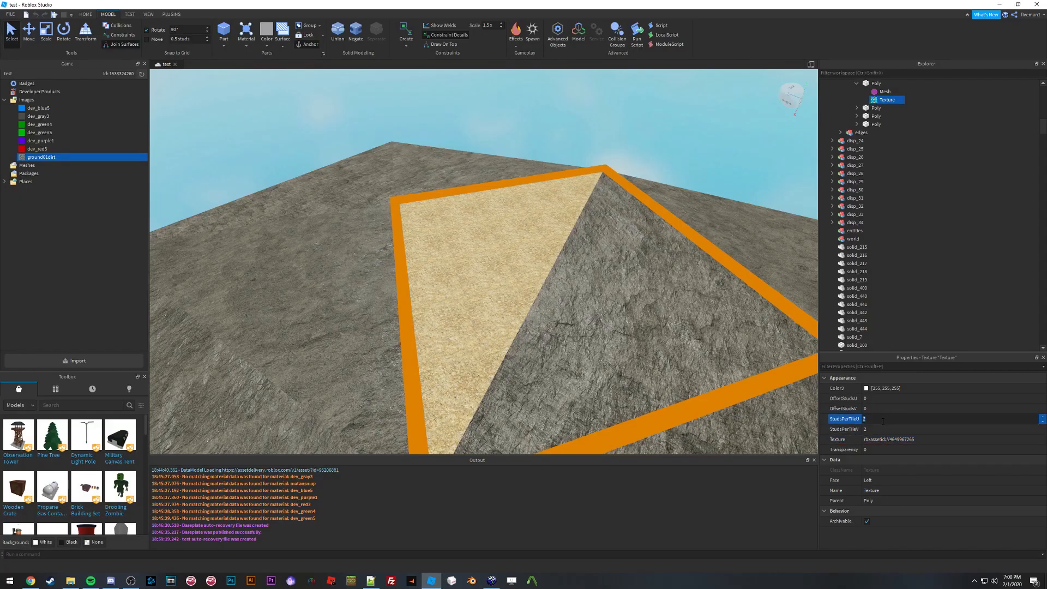
{"action": "type", "text": "8"}
{"action": "left_click", "coordinate": [876, 431]}
{"action": "type", "text": "8"}
{"action": "key", "text": "Return"}
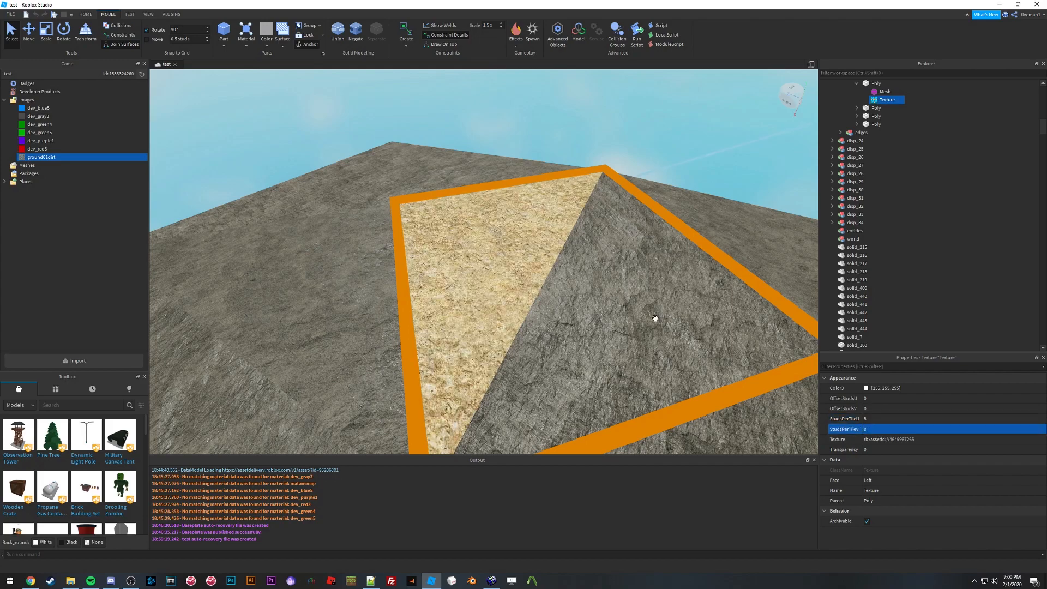
Step: Compare the ground wedge's texture scale in Studio against the same face in Hammer
{"action": "scroll", "coordinate": [507, 264], "scroll_direction": "up", "scroll_amount": 3}
{"action": "scroll", "coordinate": [507, 264], "scroll_direction": "down", "scroll_amount": 3}
{"action": "right_click_drag", "start_coordinate": [508, 264], "coordinate": [508, 264]}
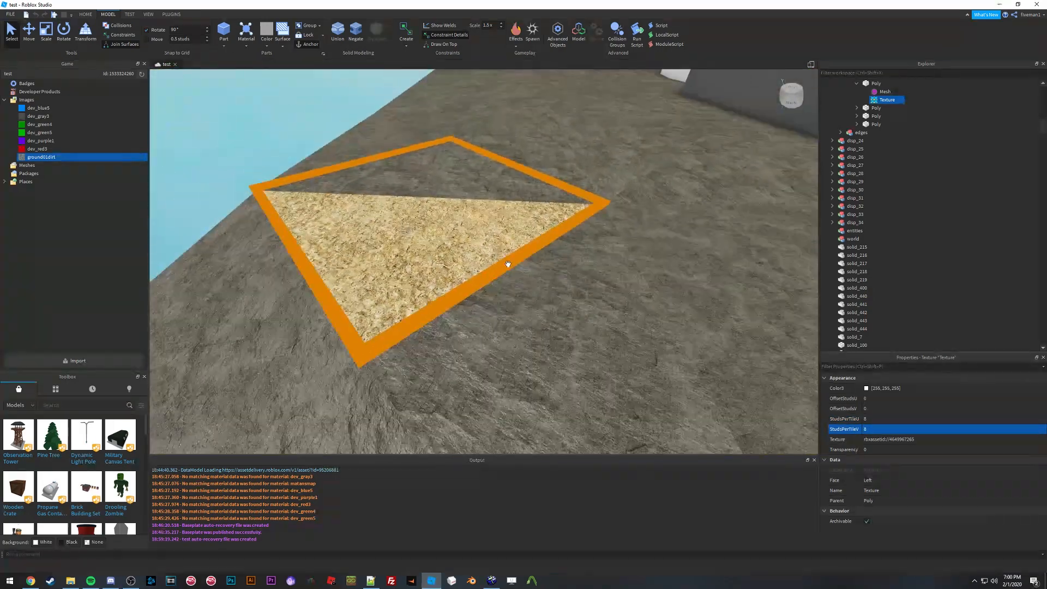
{"action": "left_click", "coordinate": [491, 580]}
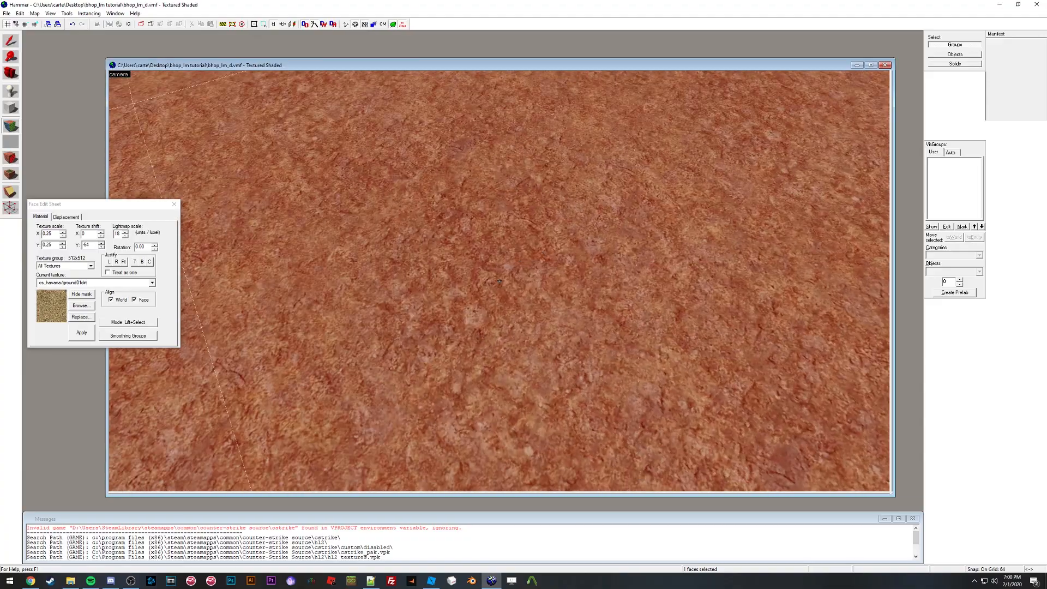
{"action": "left_click", "coordinate": [431, 580]}
{"action": "right_click_drag", "start_coordinate": [444, 264], "coordinate": [445, 263]}
{"action": "scroll", "coordinate": [444, 264], "scroll_direction": "up", "scroll_amount": 3}
{"action": "scroll", "coordinate": [445, 264], "scroll_direction": "down", "scroll_amount": 4}
{"action": "scroll", "coordinate": [444, 264], "scroll_direction": "up", "scroll_amount": 4}
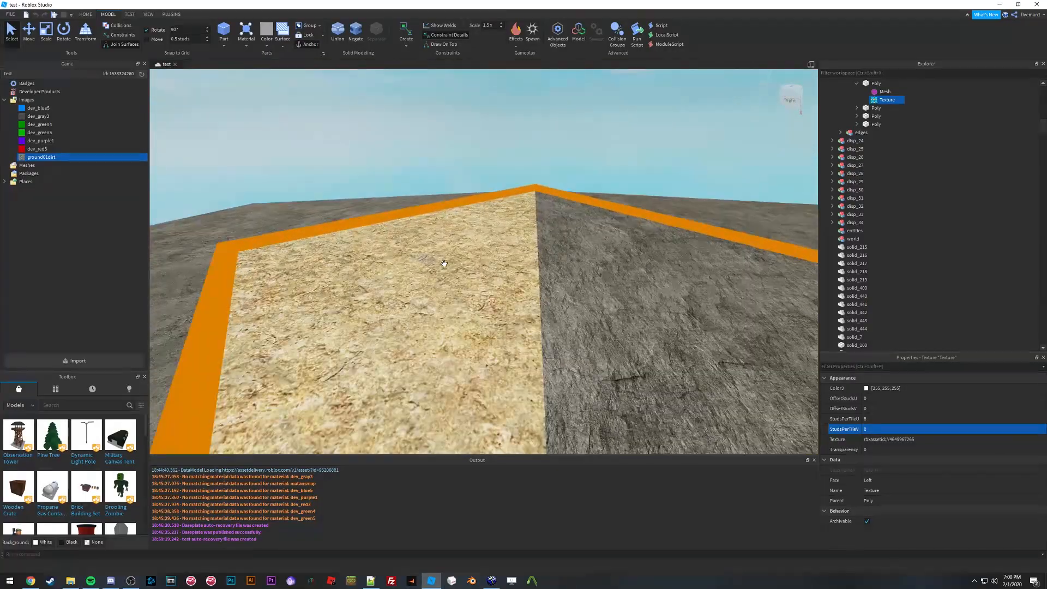
{"action": "scroll", "coordinate": [445, 264], "scroll_direction": "down", "scroll_amount": 4}
{"action": "right_click_drag", "start_coordinate": [536, 257], "coordinate": [528, 257]}
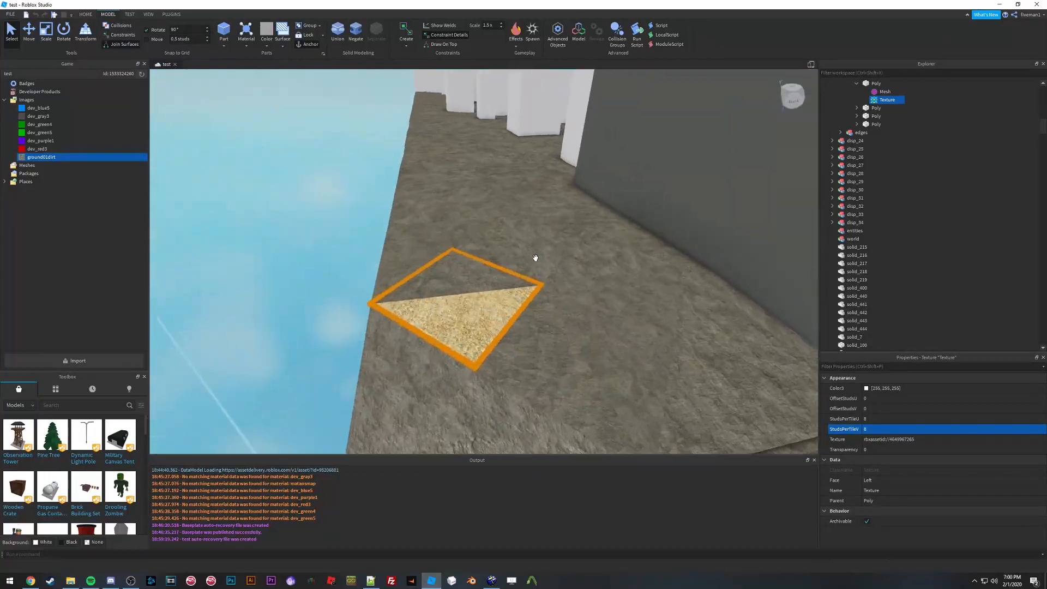
{"action": "scroll", "coordinate": [922, 190], "scroll_direction": "up", "scroll_amount": 3}
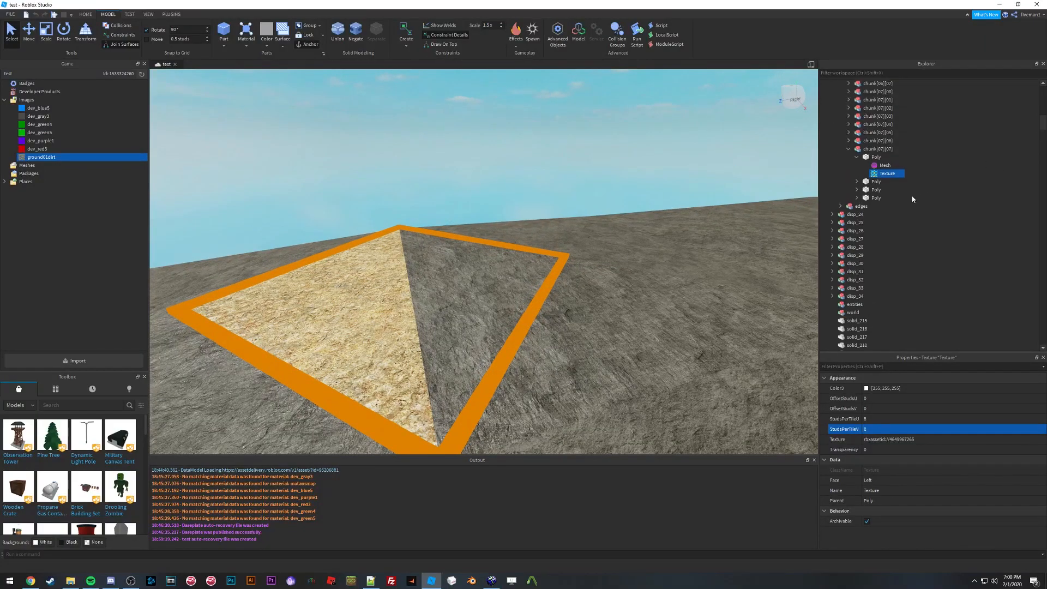
Step: Fly the camera beneath the ground wedge to inspect its underside
{"action": "left_click", "coordinate": [848, 149]}
{"action": "right_click_drag", "start_coordinate": [484, 248], "coordinate": [484, 249]}
{"action": "key", "text": "w"}
{"action": "key", "text": "s"}
{"action": "key", "text": "w"}
{"action": "key", "text": "w"}
{"action": "key", "text": "s"}
{"action": "key", "text": "w"}
{"action": "key", "text": "s"}
{"action": "key", "text": "w"}
{"action": "key", "text": "s"}
{"action": "key", "text": "w"}
{"action": "key", "text": "s"}
{"action": "key", "text": "w"}
{"action": "key", "text": "w"}
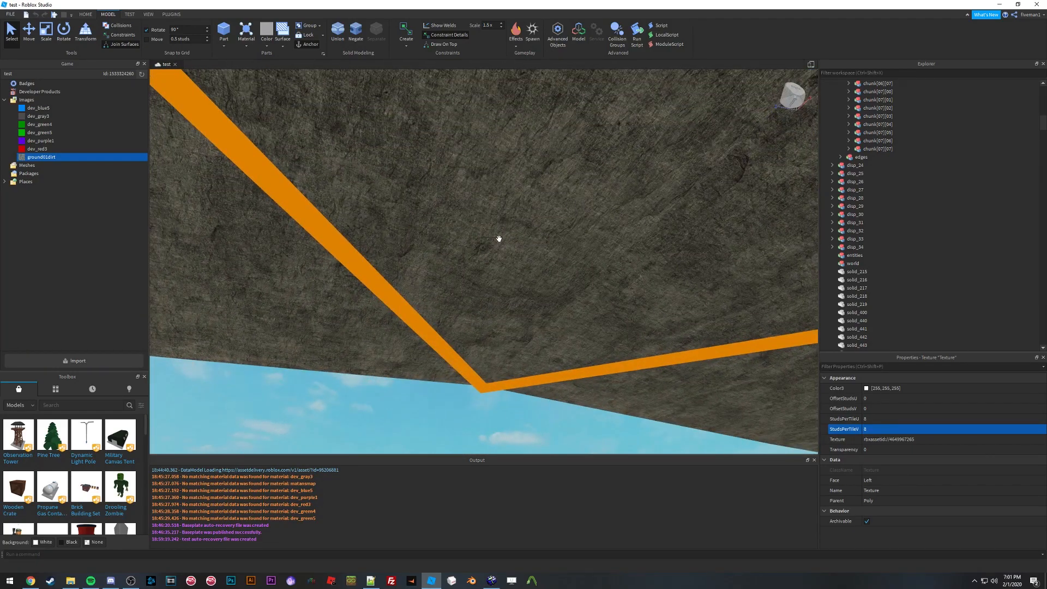
Step: Select the ground wedge's Texture and paste a copy of it into the same wedge part
{"action": "left_click", "coordinate": [499, 238]}
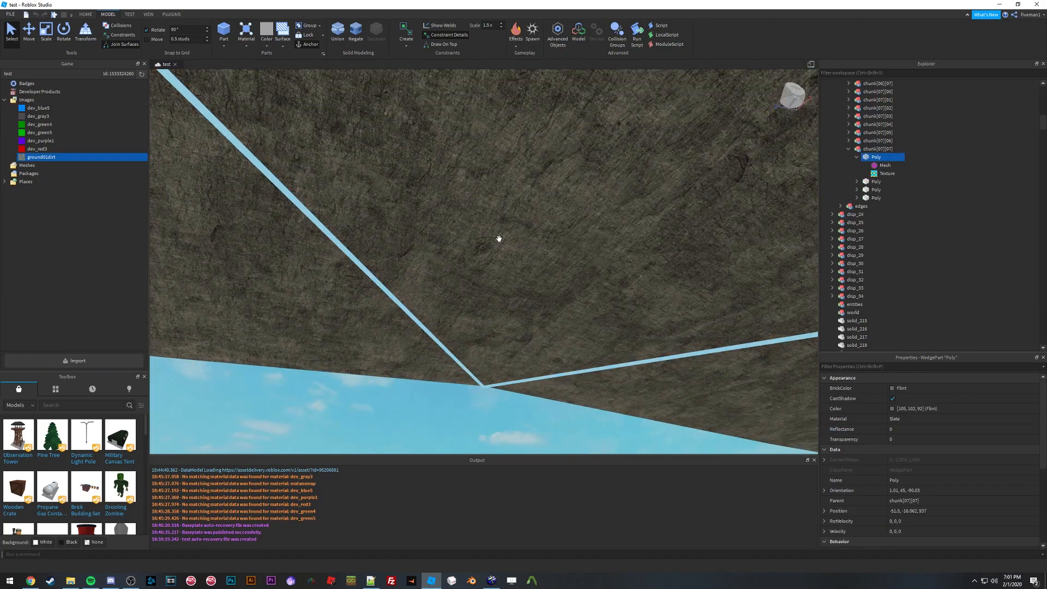
{"action": "left_click", "coordinate": [888, 173]}
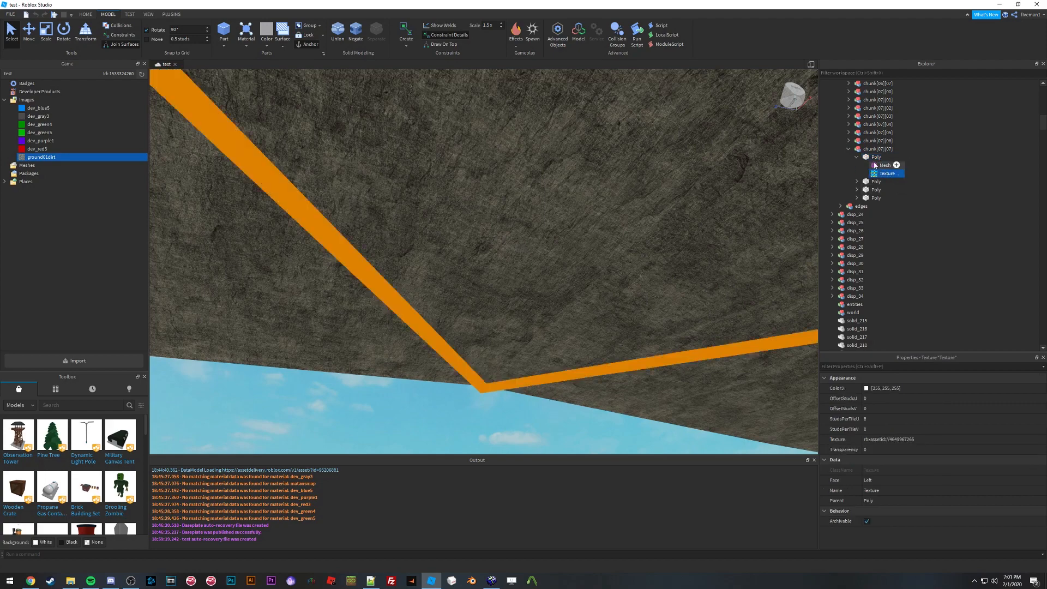
{"action": "key", "text": "ctrl+v"}
{"action": "right_click_drag", "start_coordinate": [492, 224], "coordinate": [460, 215]}
{"action": "left_click", "coordinate": [496, 224]}
{"action": "left_click", "coordinate": [879, 174], "text": "ctrl"}
Step: Select the displacement models disp_23 through disp_34 in the Explorer
{"action": "key", "text": "s"}
{"action": "key", "text": "w"}
{"action": "key", "text": "w"}
{"action": "key", "text": "w"}
{"action": "key", "text": "s"}
{"action": "right_click_drag", "start_coordinate": [540, 227], "coordinate": [541, 229]}
{"action": "key", "text": "w"}
{"action": "key", "text": "w"}
{"action": "key", "text": "w"}
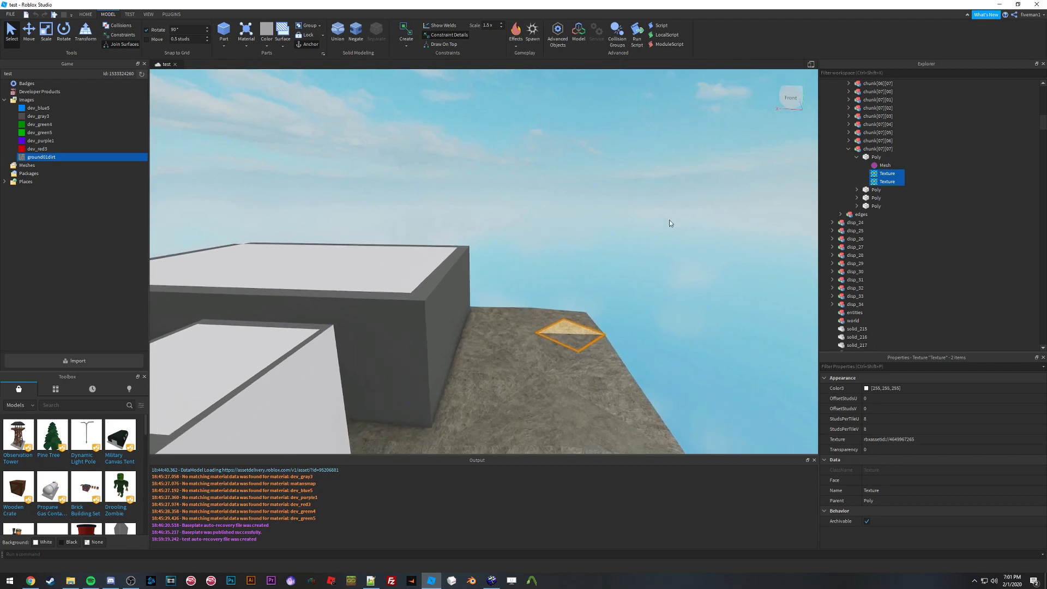
{"action": "left_click", "coordinate": [849, 149]}
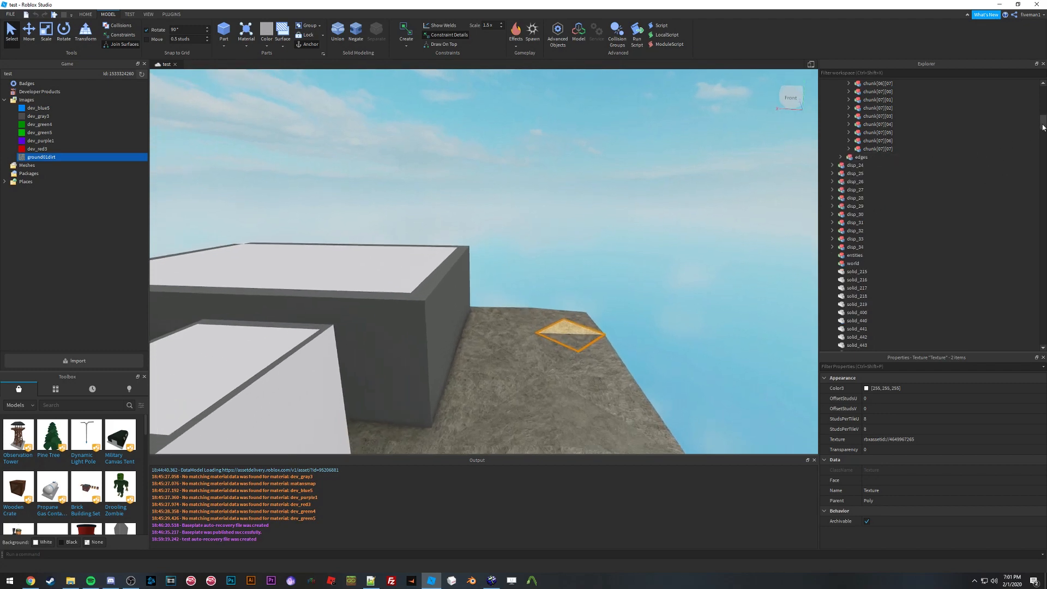
{"action": "left_click_drag", "start_coordinate": [1043, 121], "coordinate": [1043, 88]}
{"action": "left_click", "coordinate": [840, 124]}
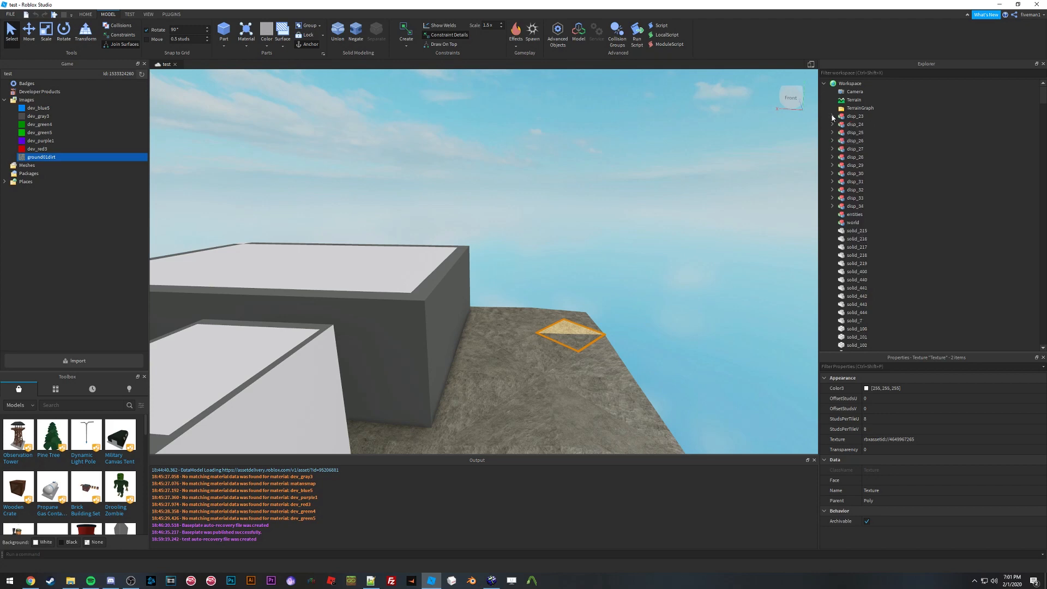
{"action": "left_click", "coordinate": [854, 116]}
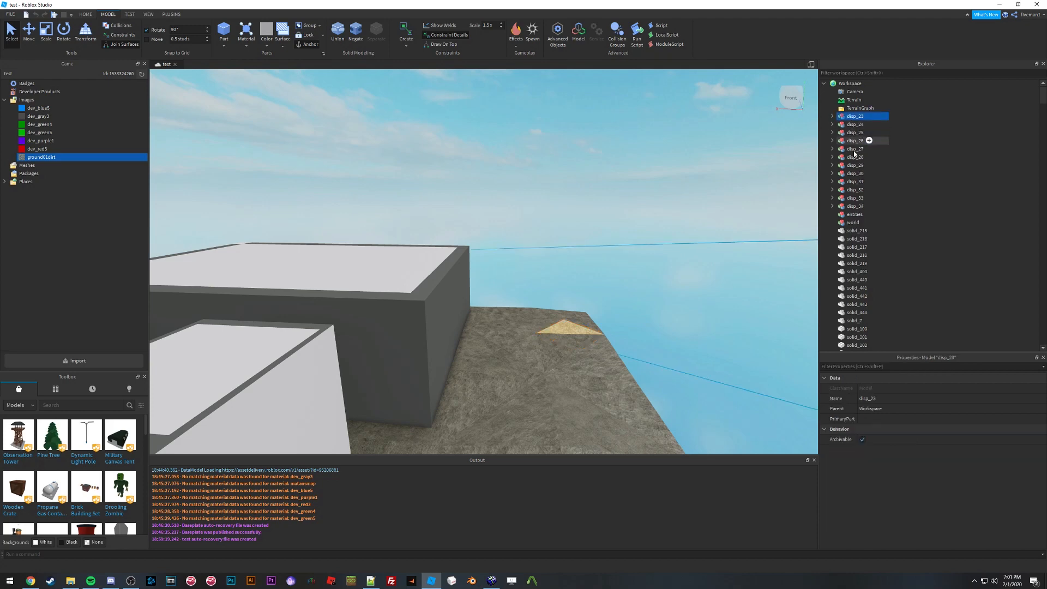
{"action": "left_click", "coordinate": [853, 206], "text": "shift"}
{"action": "left_click_drag", "start_coordinate": [1043, 103], "coordinate": [1014, 228]}
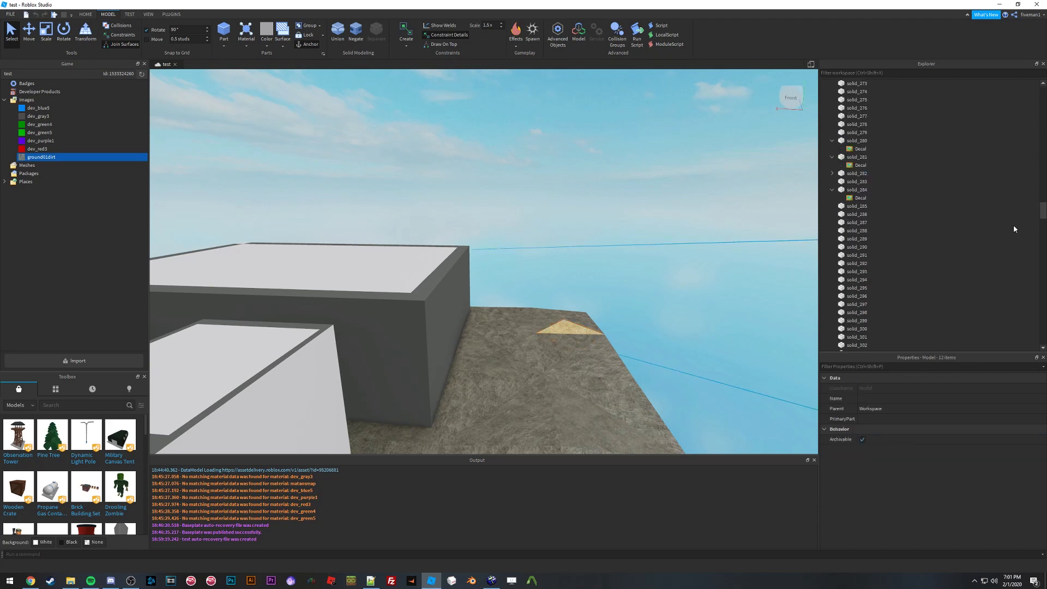
{"action": "left_click_drag", "start_coordinate": [1021, 331], "coordinate": [1027, 325]}
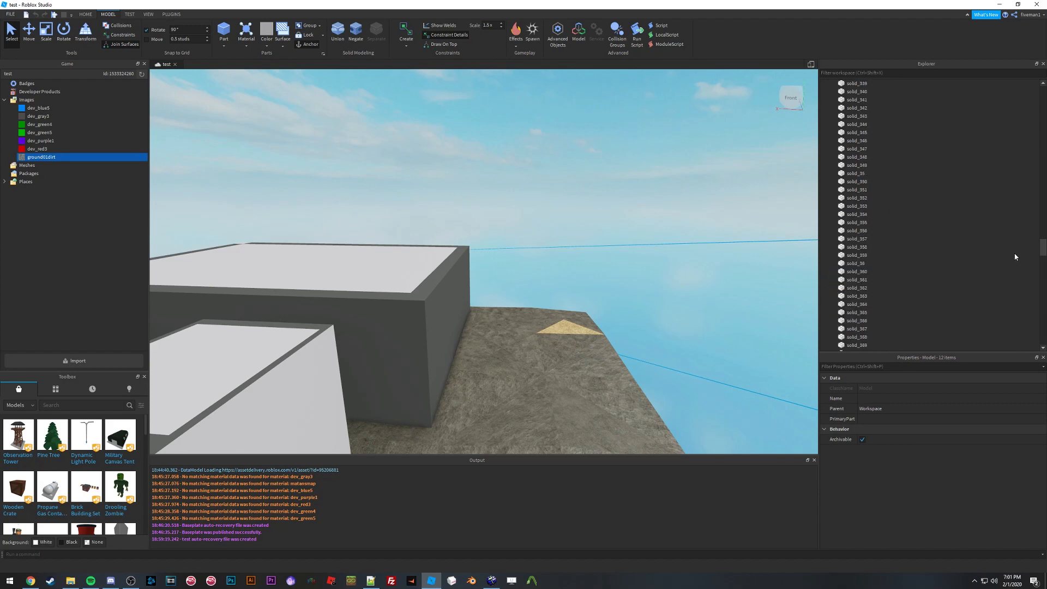
{"action": "left_click_drag", "start_coordinate": [1012, 224], "coordinate": [1012, 215]}
{"action": "left_click_drag", "start_coordinate": [1006, 162], "coordinate": [1001, 99]}
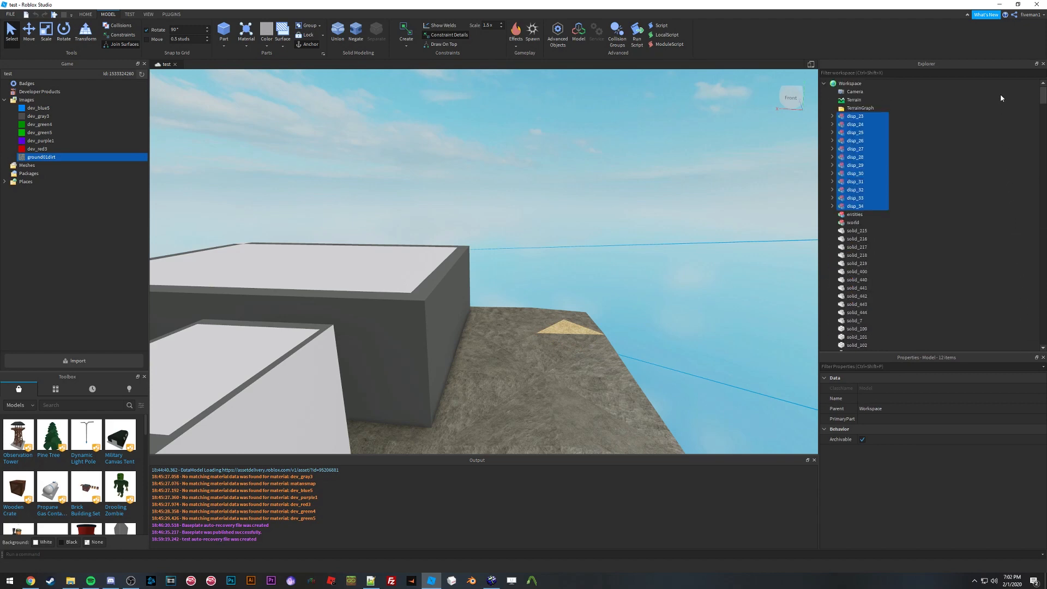
Step: Select the children of the displacement models to expand their chunks and edges folders
{"action": "right_click", "coordinate": [858, 180]}
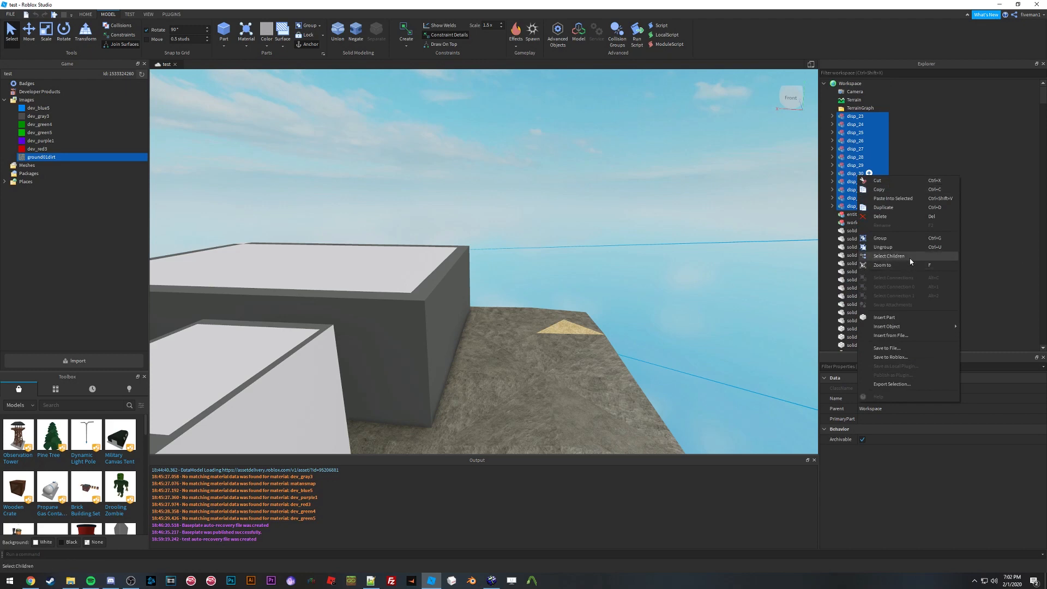
{"action": "left_click", "coordinate": [923, 243]}
{"action": "right_click", "coordinate": [857, 204]}
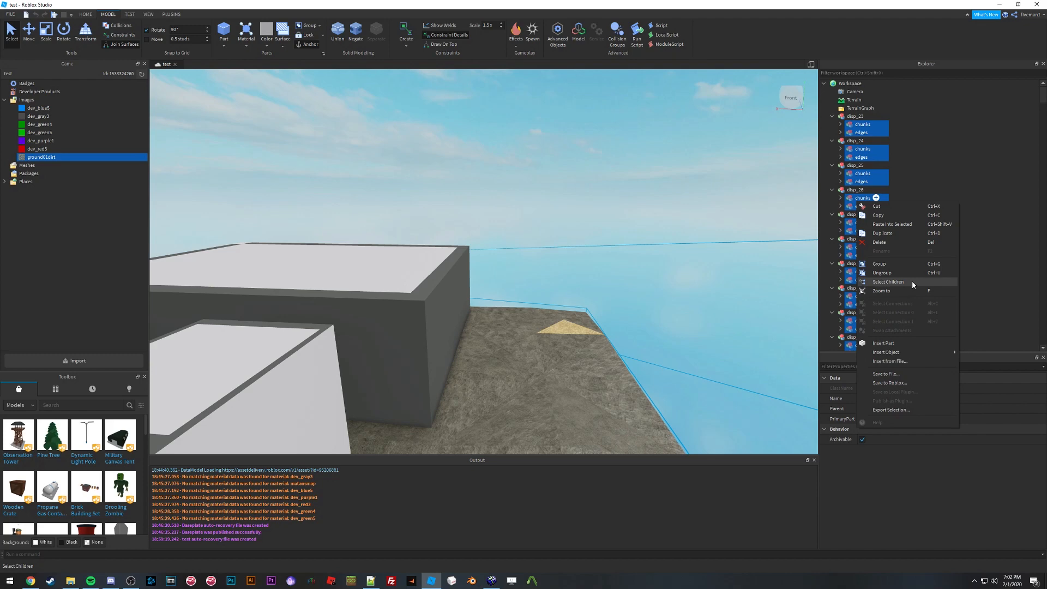
{"action": "left_click", "coordinate": [917, 135]}
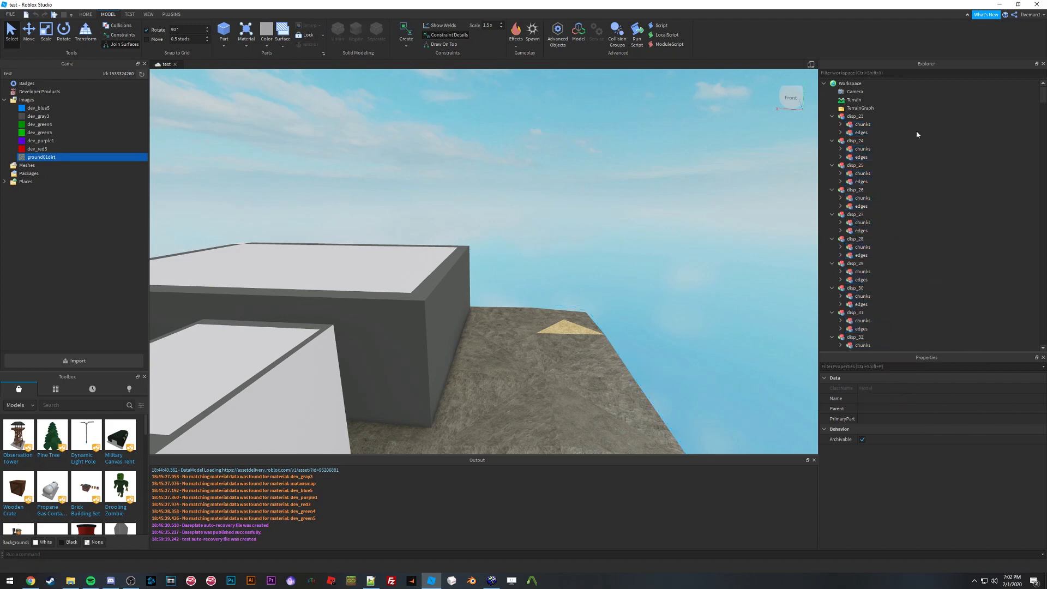
Step: Focus the camera on individual Edge parts inside disp_23's edges folder to examine them
{"action": "key", "text": "w"}
{"action": "right_click_drag", "start_coordinate": [529, 205], "coordinate": [528, 207]}
{"action": "left_click", "coordinate": [840, 133]}
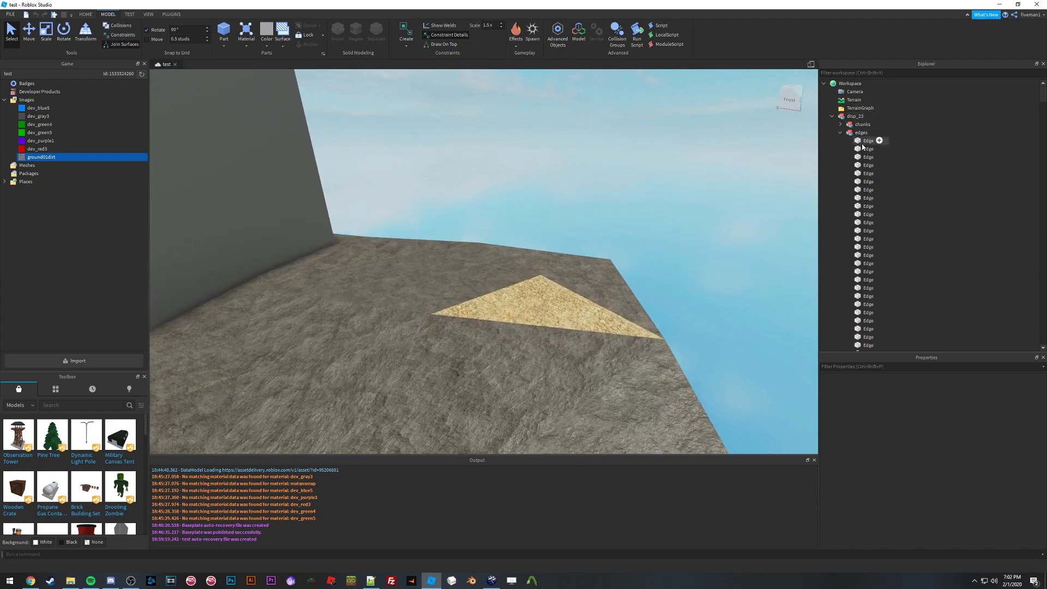
{"action": "left_click", "coordinate": [869, 156]}
{"action": "key", "text": "f"}
{"action": "middle_click_drag", "start_coordinate": [478, 225], "coordinate": [651, 193]}
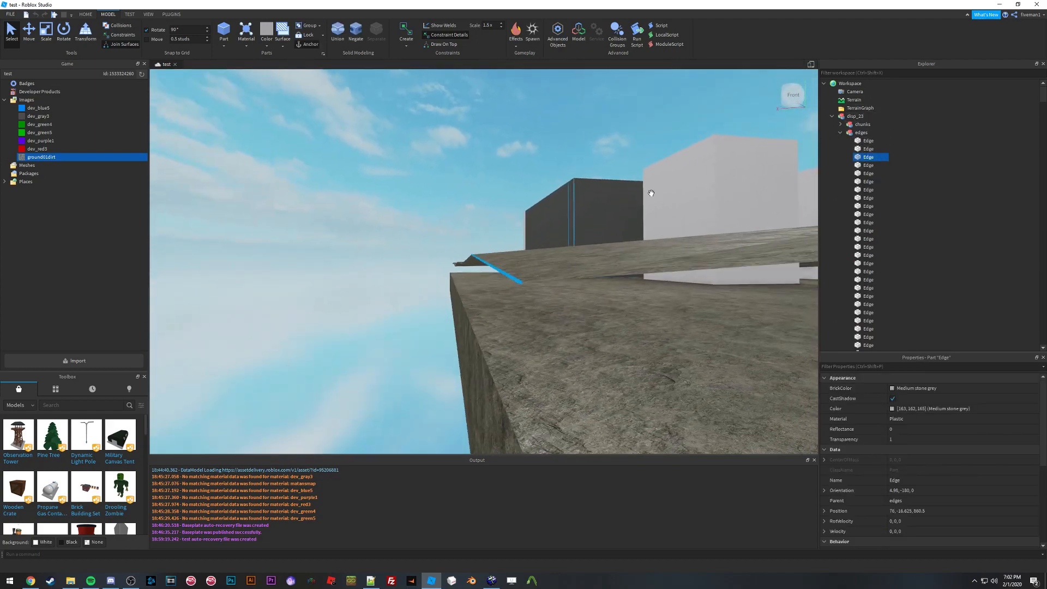
{"action": "left_click", "coordinate": [868, 173]}
{"action": "key", "text": "f"}
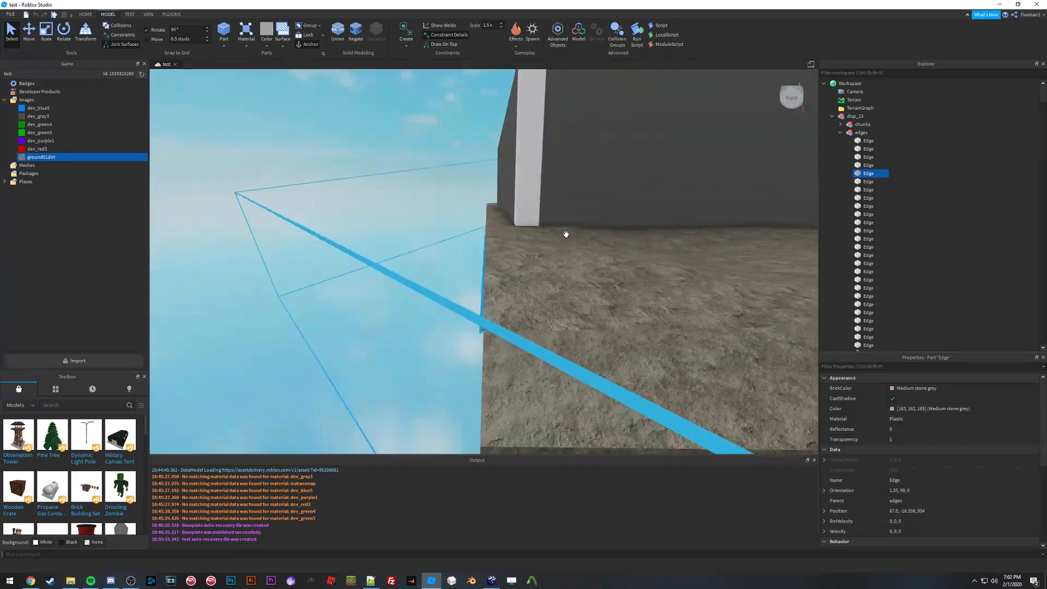
{"action": "scroll", "coordinate": [914, 431], "scroll_direction": "down", "scroll_amount": 3}
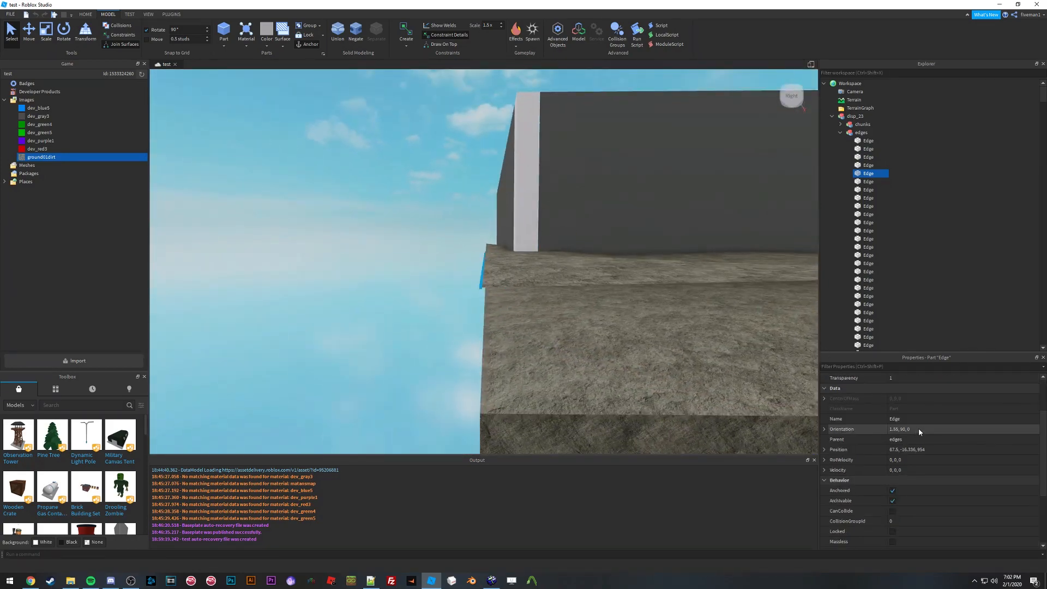
{"action": "scroll", "coordinate": [919, 431], "scroll_direction": "down", "scroll_amount": 3}
{"action": "left_click", "coordinate": [868, 230]}
{"action": "key", "text": "f"}
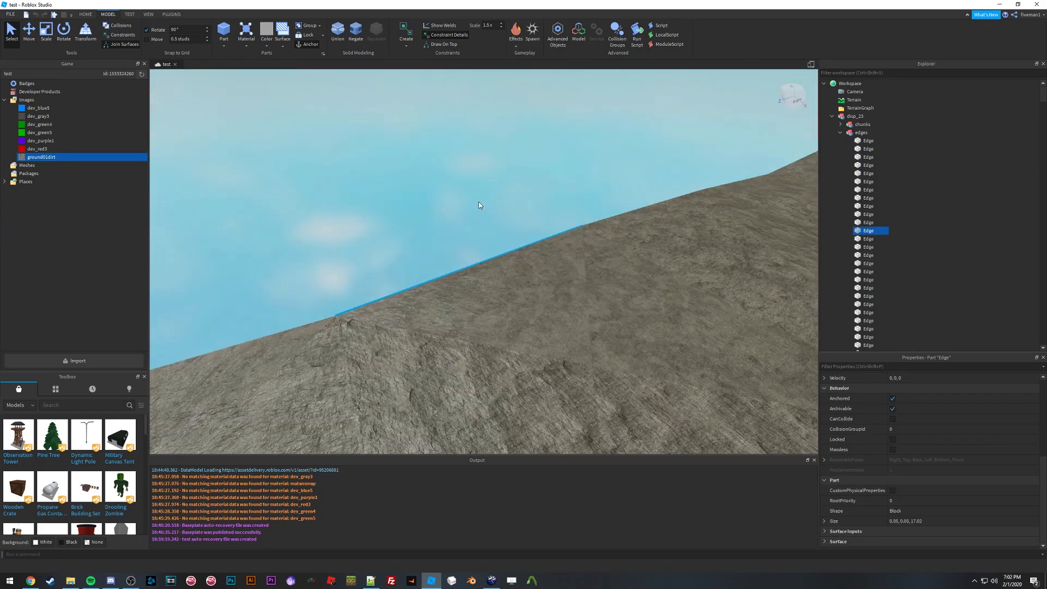
Step: Delete the edges folder of disp_23
{"action": "left_click", "coordinate": [861, 132]}
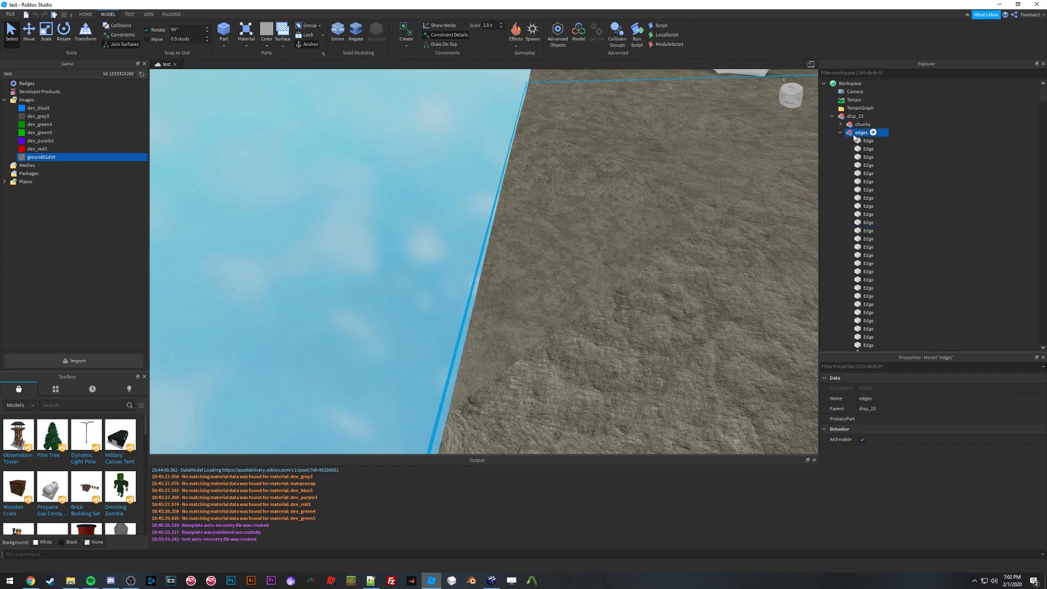
{"action": "key", "text": "Delete"}
{"action": "key", "text": "a"}
{"action": "right_click_drag", "start_coordinate": [506, 225], "coordinate": [507, 225]}
{"action": "key", "text": "s"}
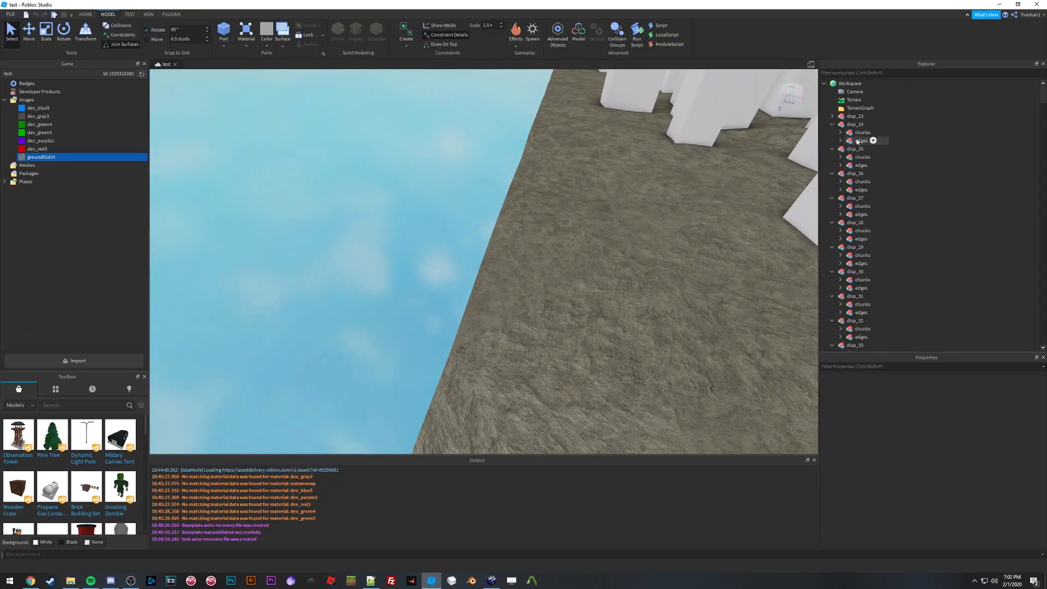
Step: Select the edges folders of disp_24 through disp_34 and delete them
{"action": "right_click_drag", "start_coordinate": [552, 223], "coordinate": [552, 223]}
{"action": "left_click", "coordinate": [860, 142]}
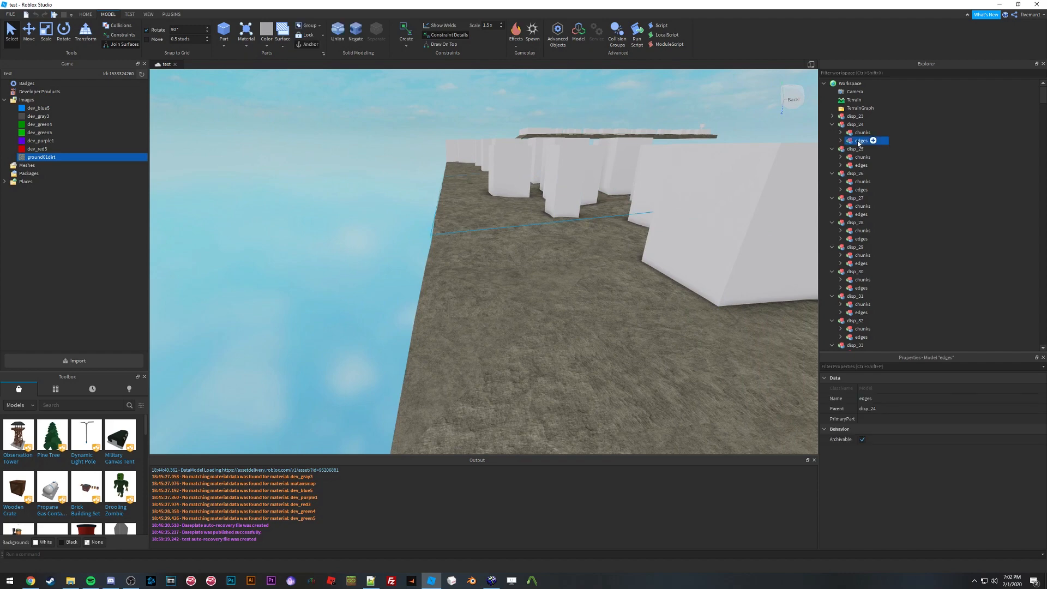
{"action": "scroll", "coordinate": [875, 194], "scroll_direction": "down", "scroll_amount": 1}
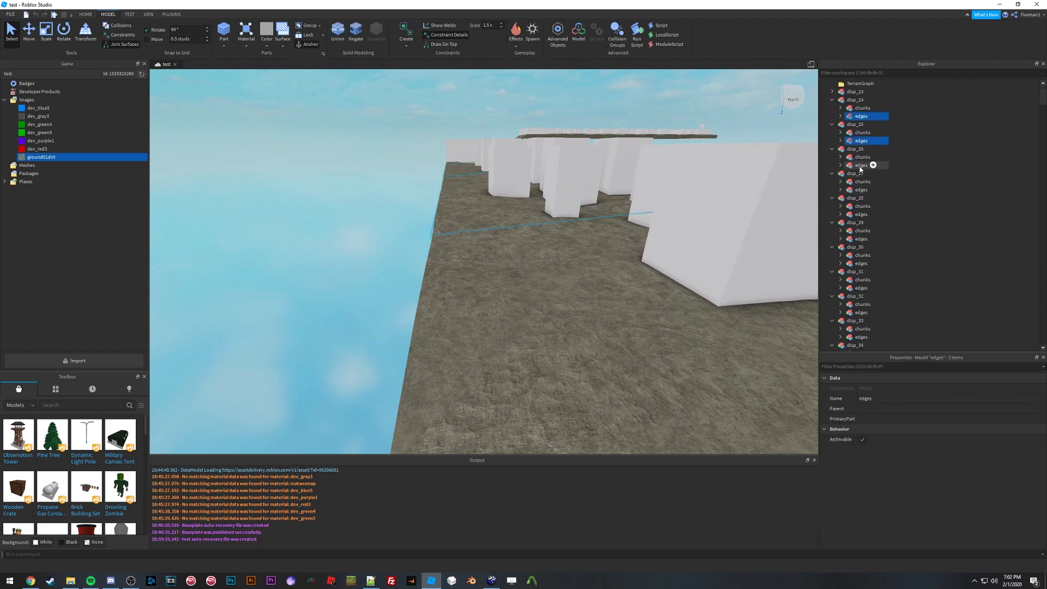
{"action": "left_click", "coordinate": [861, 166], "text": "ctrl"}
{"action": "left_click", "coordinate": [861, 190], "text": "ctrl"}
{"action": "left_click", "coordinate": [860, 214], "text": "ctrl"}
{"action": "left_click", "coordinate": [860, 239], "text": "ctrl"}
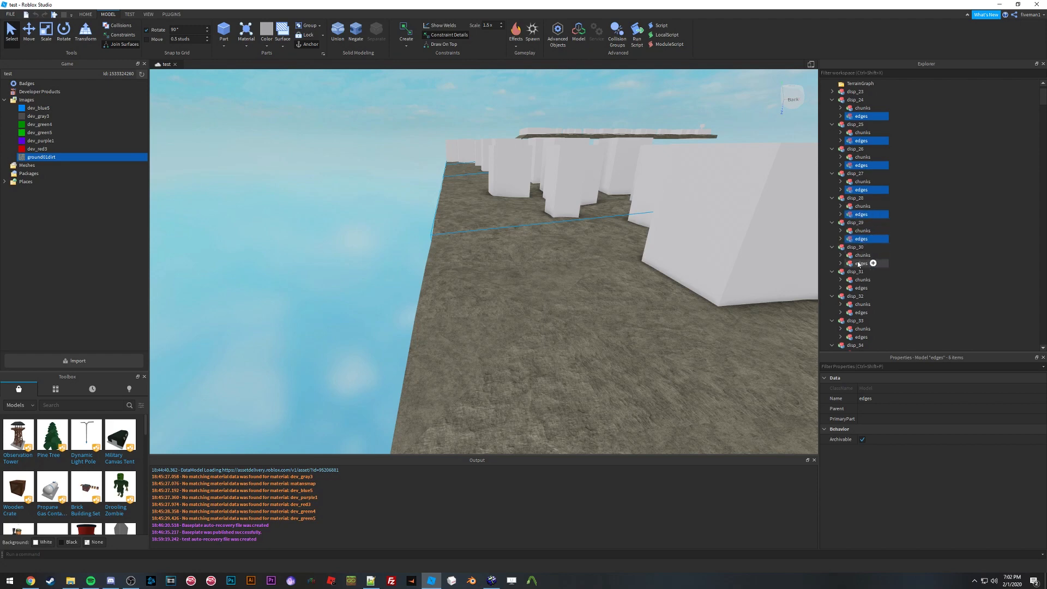
{"action": "left_click", "coordinate": [860, 288], "text": "ctrl"}
{"action": "left_click", "coordinate": [861, 312], "text": "ctrl"}
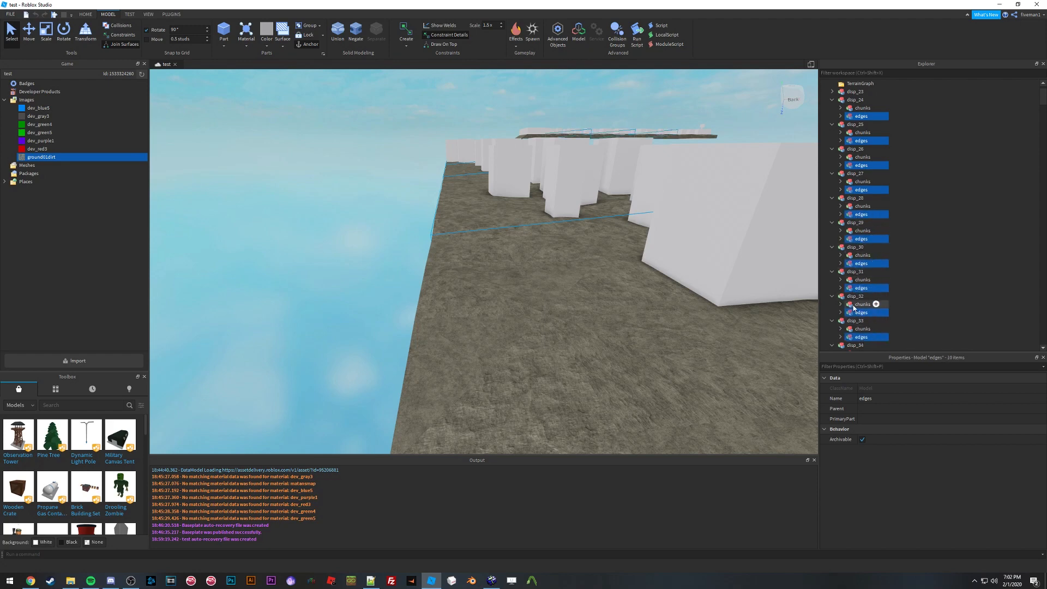
{"action": "scroll", "coordinate": [854, 307], "scroll_direction": "down", "scroll_amount": 4}
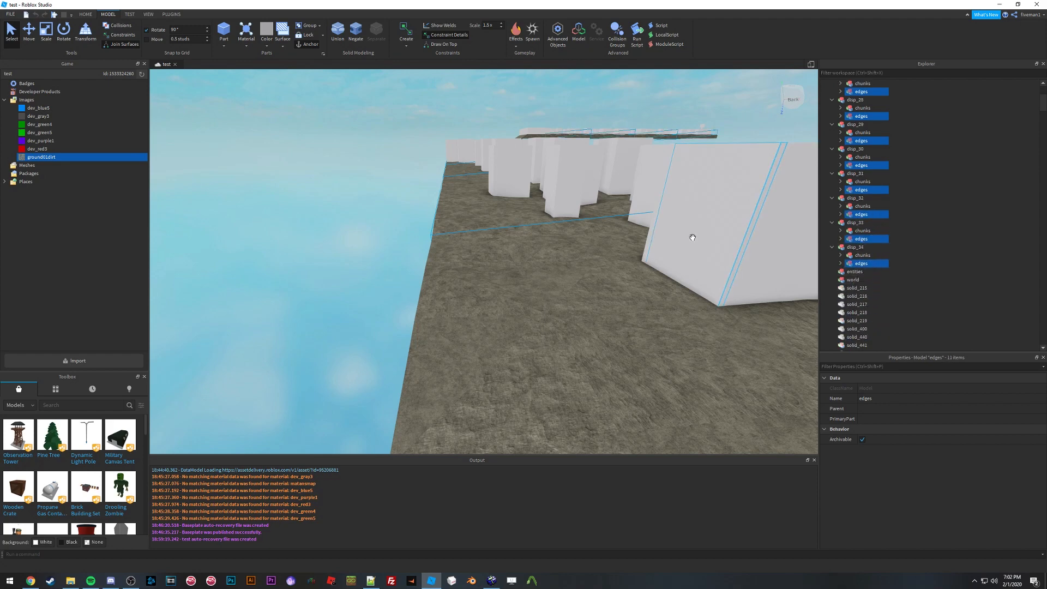
{"action": "scroll", "coordinate": [868, 197], "scroll_direction": "up", "scroll_amount": 5}
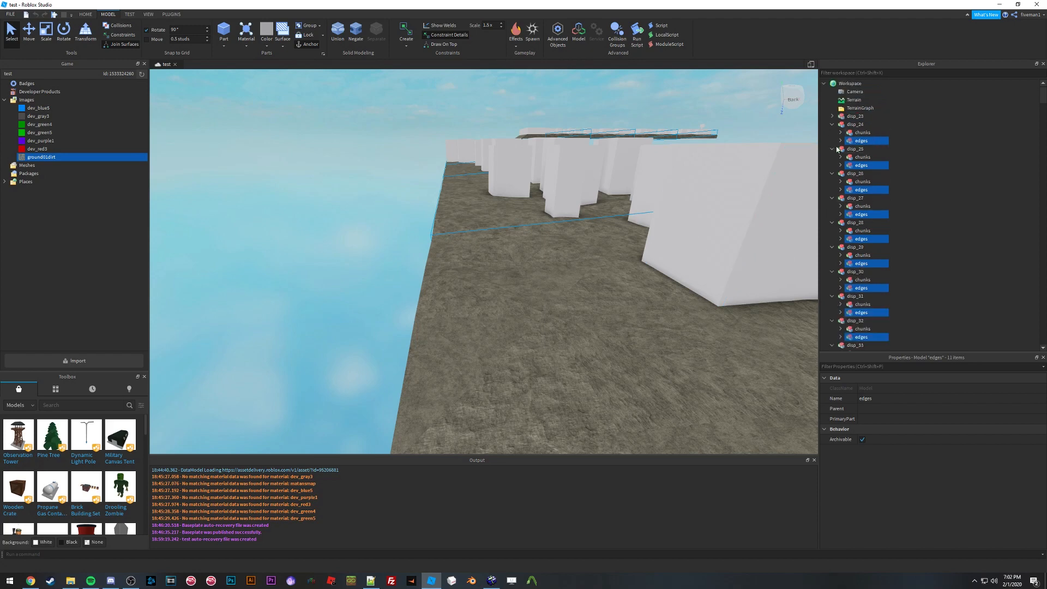
{"action": "key", "text": "Delete"}
Step: Select all chunks folders of disp_23 to disp_34, then select every Poly wedge part inside them
{"action": "right_click_drag", "start_coordinate": [502, 190], "coordinate": [502, 189]}
{"action": "key", "text": "w"}
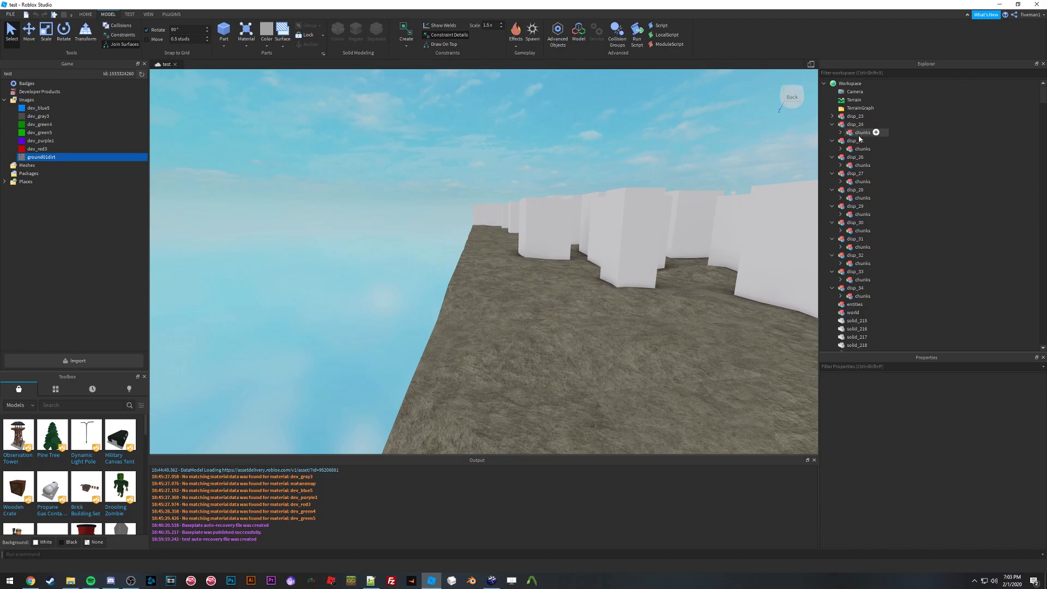
{"action": "key", "text": "w"}
{"action": "right_click_drag", "start_coordinate": [535, 194], "coordinate": [538, 198]}
{"action": "key", "text": "w"}
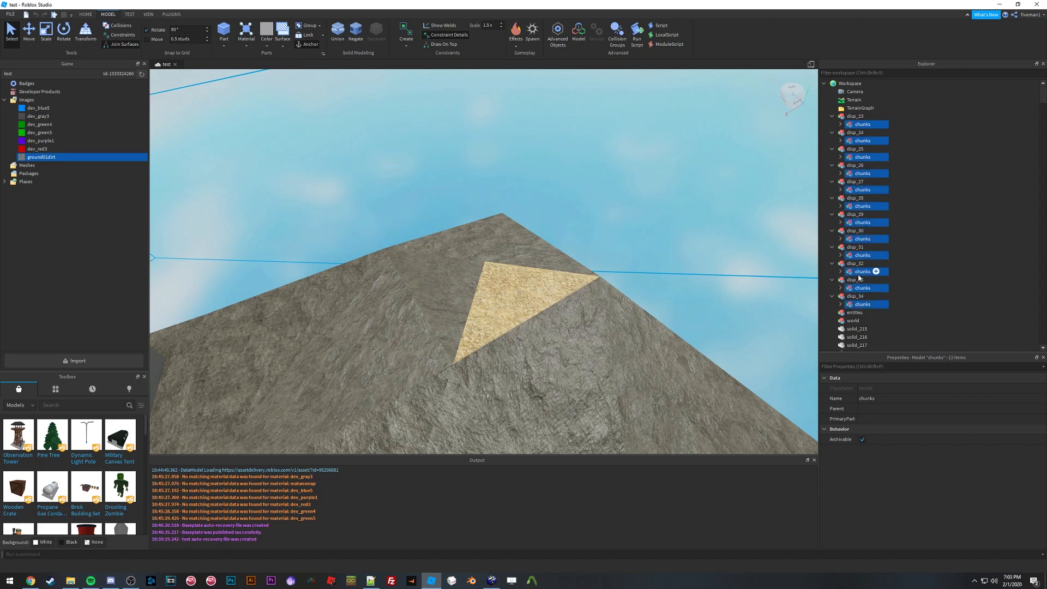
{"action": "left_click", "coordinate": [889, 351]}
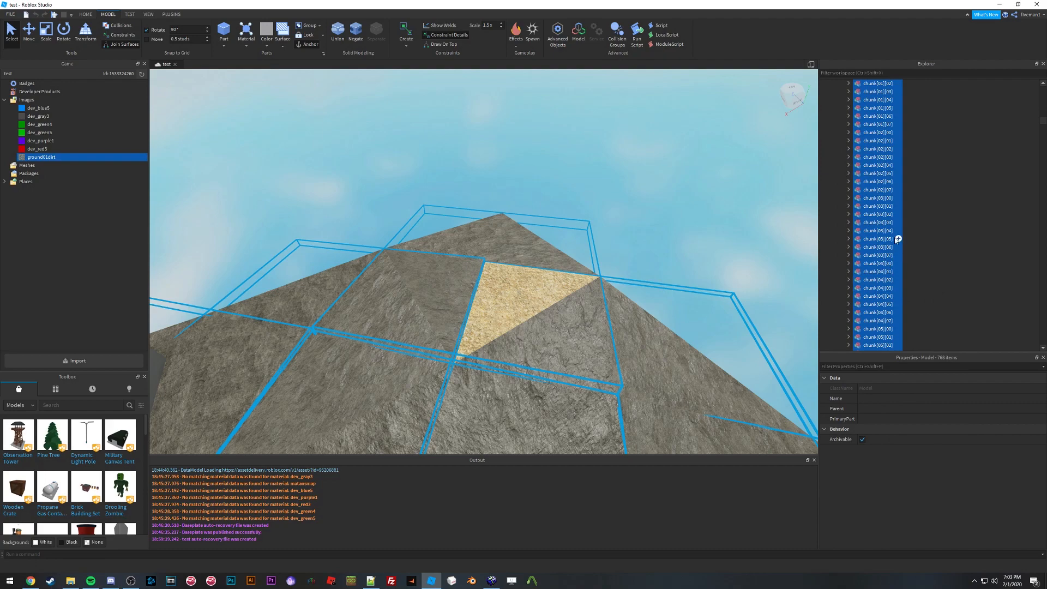
{"action": "right_click", "coordinate": [875, 239]}
{"action": "left_click", "coordinate": [906, 319]}
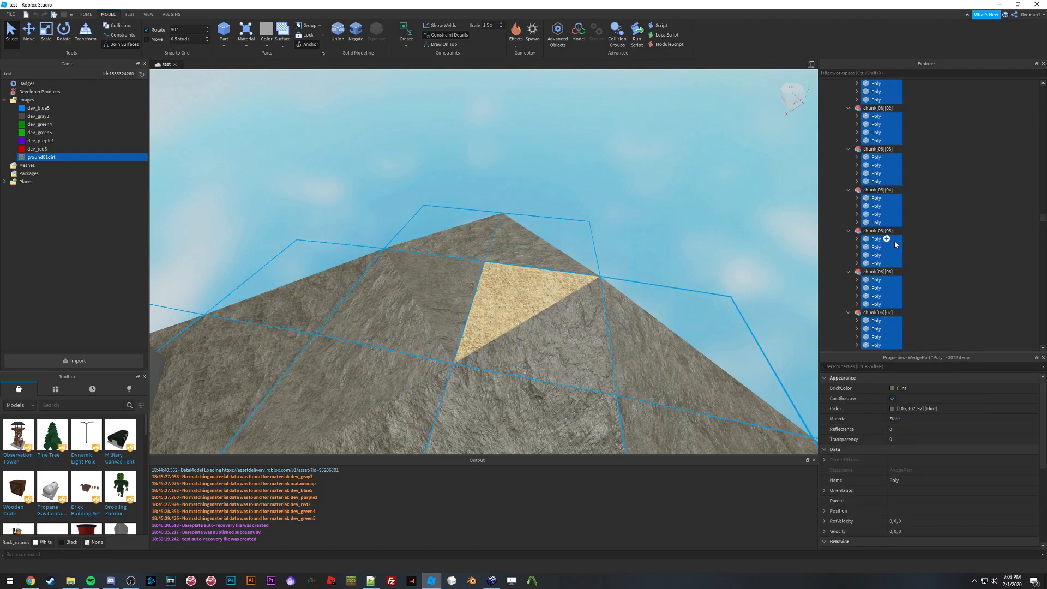
Step: Fly the camera over the map to view the selected displacement wedges
{"action": "right_click_drag", "start_coordinate": [507, 213], "coordinate": [492, 213]}
{"action": "key", "text": "s"}
{"action": "key", "text": "w"}
{"action": "key", "text": "s"}
{"action": "key", "text": "w"}
{"action": "key", "text": "s"}
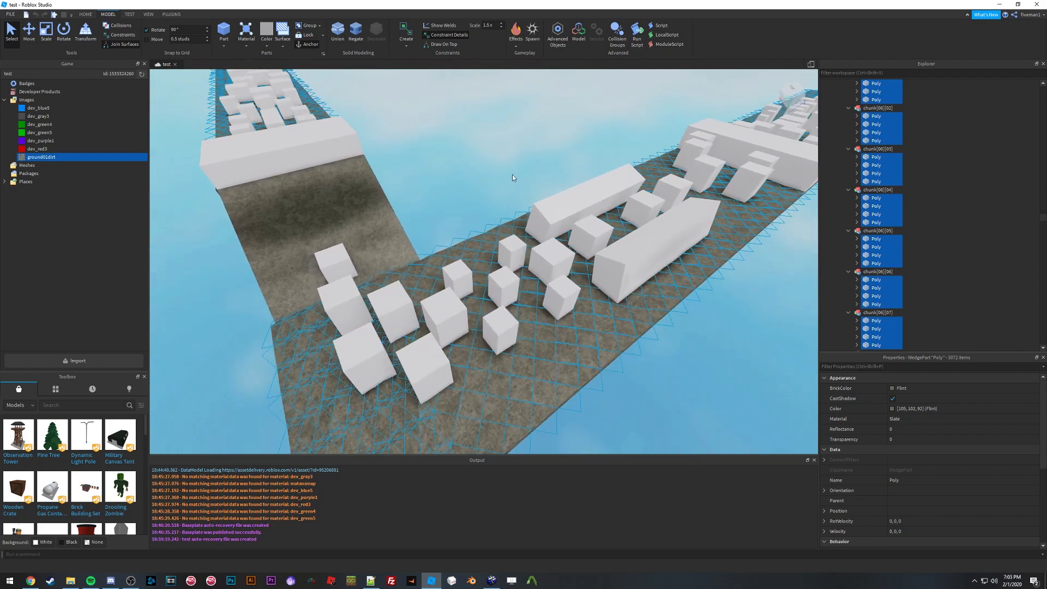
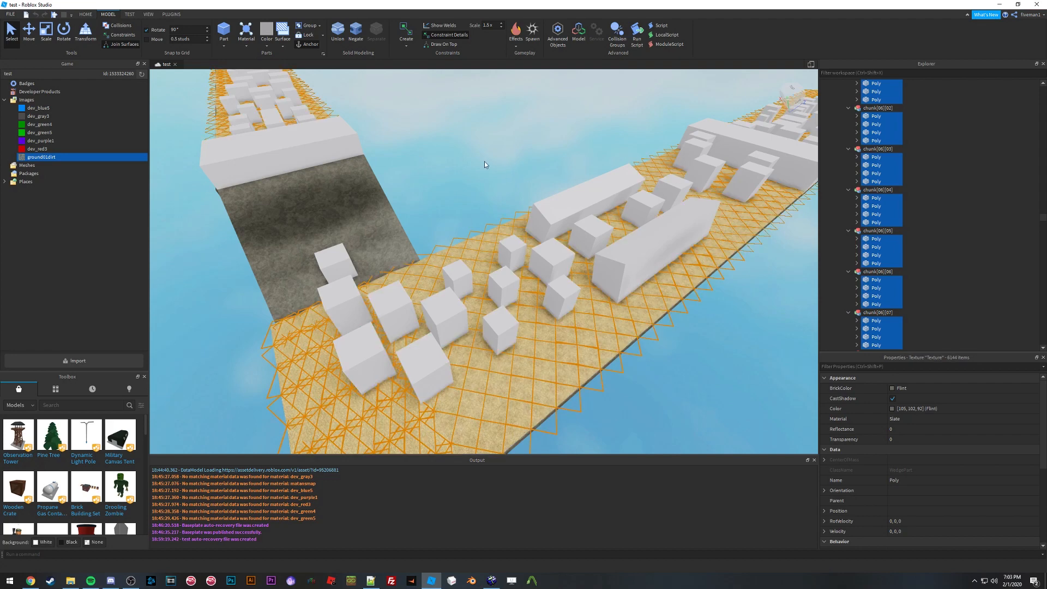
Step: Clear the selection and fly over the map to inspect the newly textured displacement ground
{"action": "right_click_drag", "start_coordinate": [485, 161], "coordinate": [484, 161]}
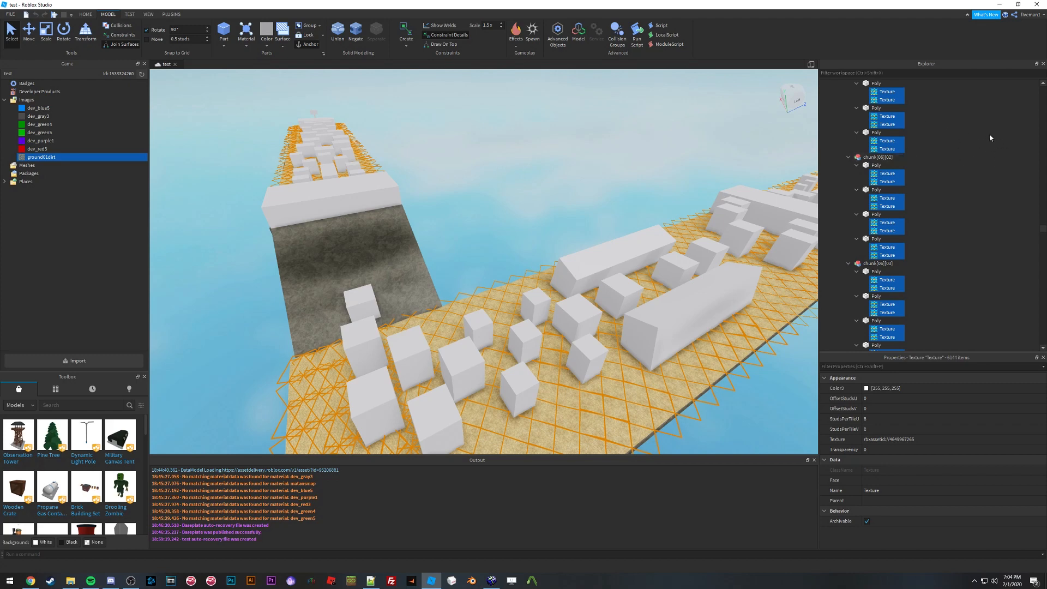
{"action": "left_click", "coordinate": [997, 162]}
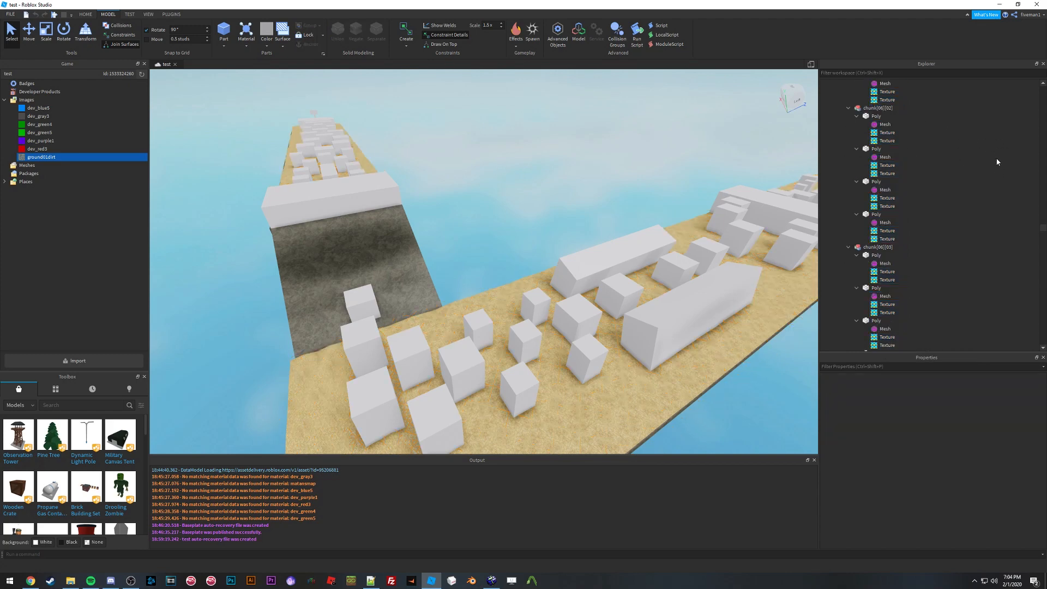
{"action": "scroll", "coordinate": [510, 206], "scroll_direction": "up", "scroll_amount": 15}
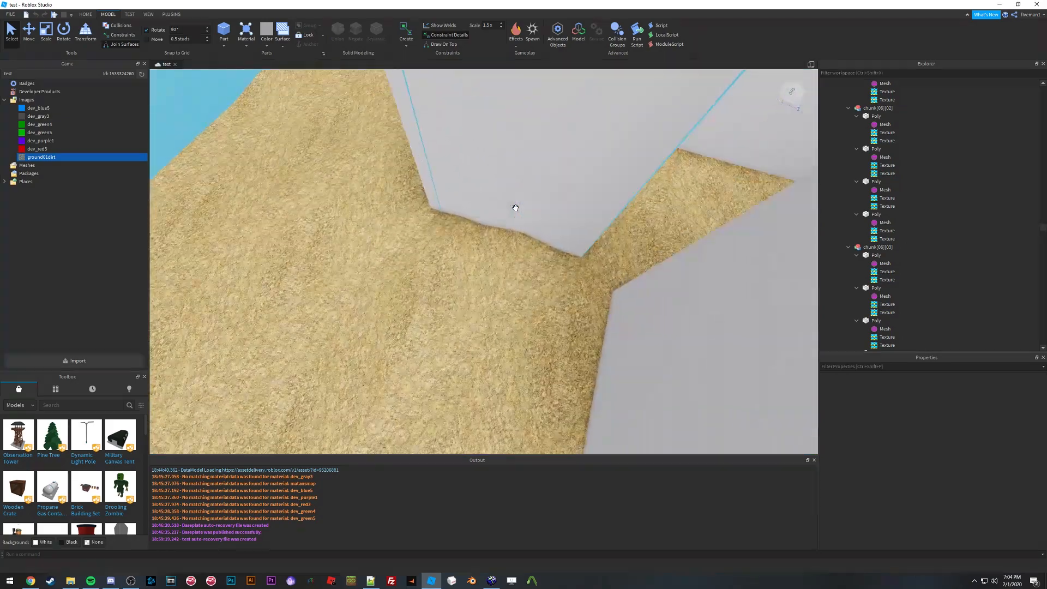
{"action": "right_click_drag", "start_coordinate": [515, 209], "coordinate": [516, 229]}
{"action": "key", "text": "w"}
{"action": "key", "text": "w"}
{"action": "key", "text": "w"}
{"action": "key", "text": "w"}
{"action": "key", "text": "w"}
{"action": "key", "text": "s"}
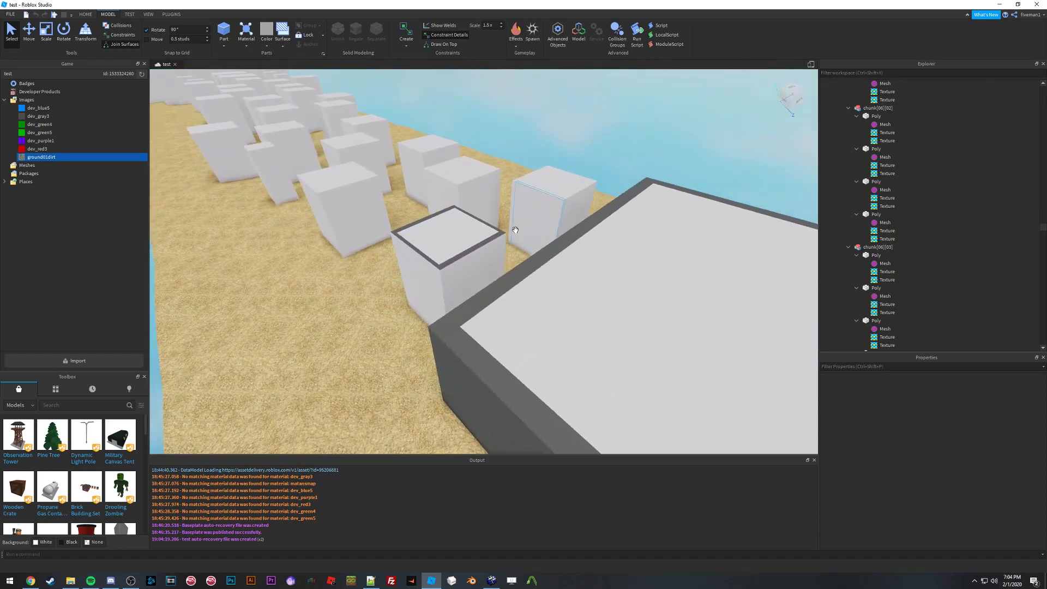
Step: Select the sloped union blocks along the course and focus the camera on them to inspect their shape
{"action": "right_click_drag", "start_coordinate": [493, 279], "coordinate": [493, 279]}
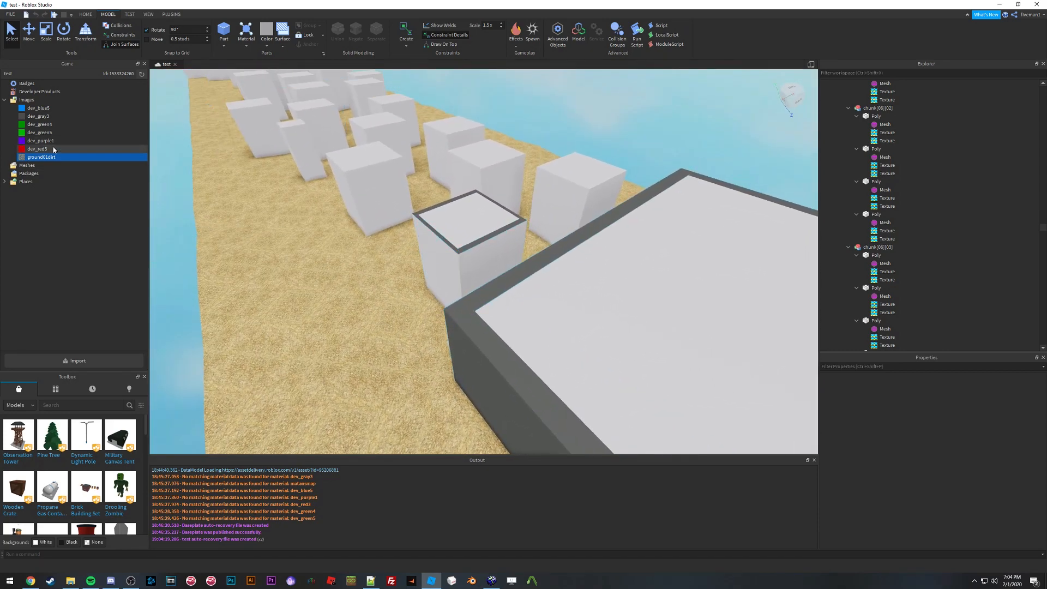
{"action": "right_click_drag", "start_coordinate": [475, 234], "coordinate": [475, 236]}
{"action": "key", "text": "d"}
{"action": "key", "text": "s"}
{"action": "key", "text": "w"}
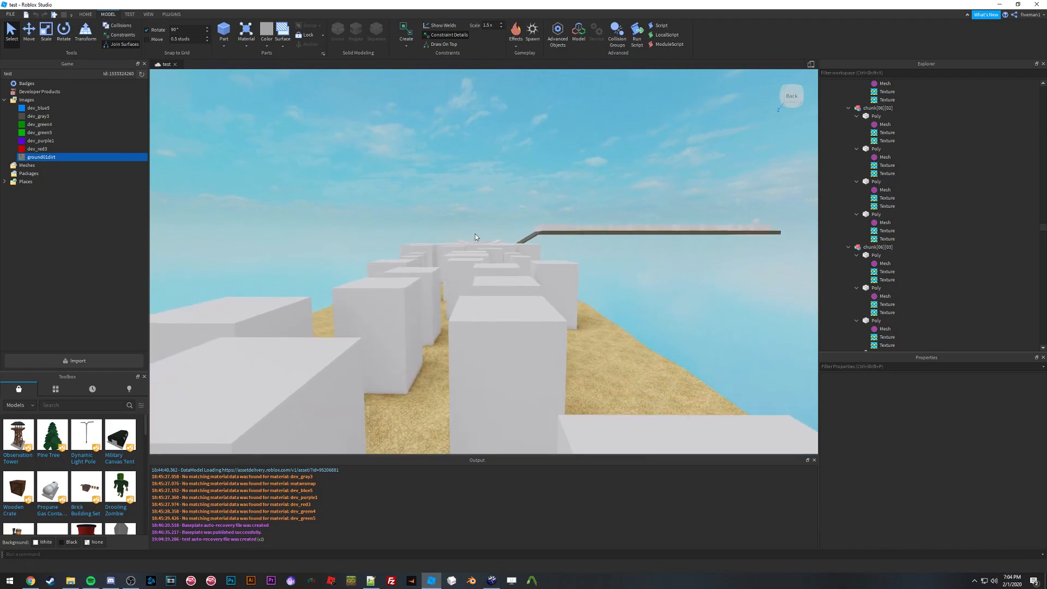
{"action": "key", "text": "w"}
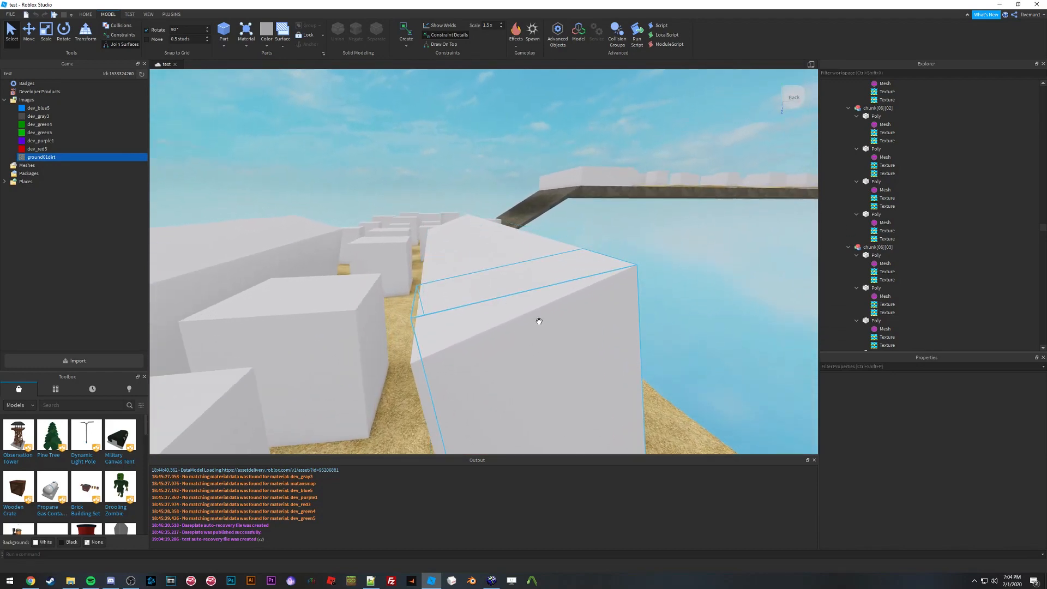
{"action": "left_click", "coordinate": [457, 255]}
{"action": "key", "text": "f"}
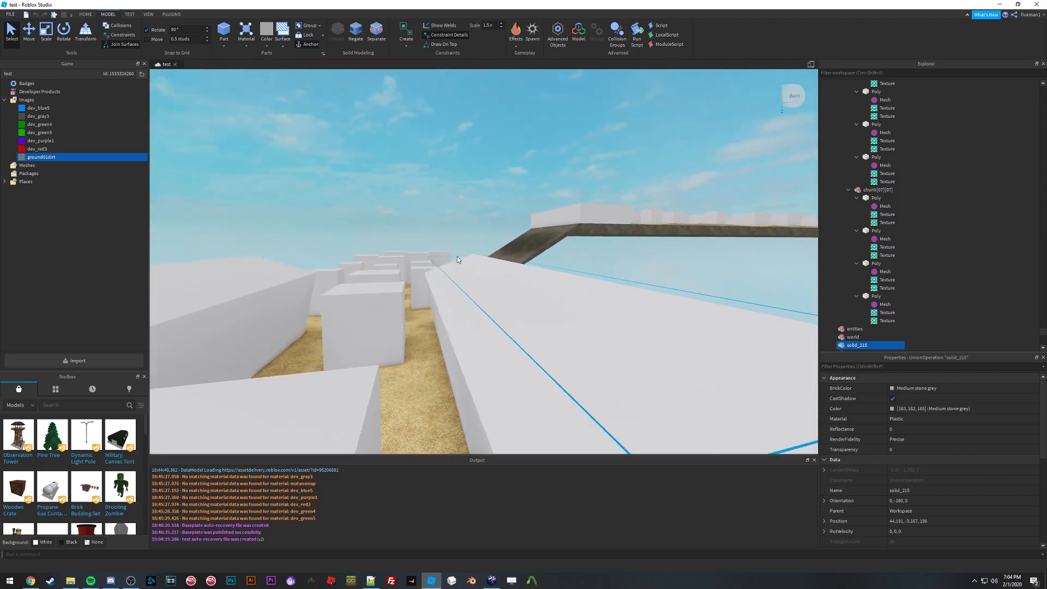
{"action": "right_click_drag", "start_coordinate": [457, 256], "coordinate": [457, 256]}
{"action": "key", "text": "w"}
{"action": "key", "text": "s"}
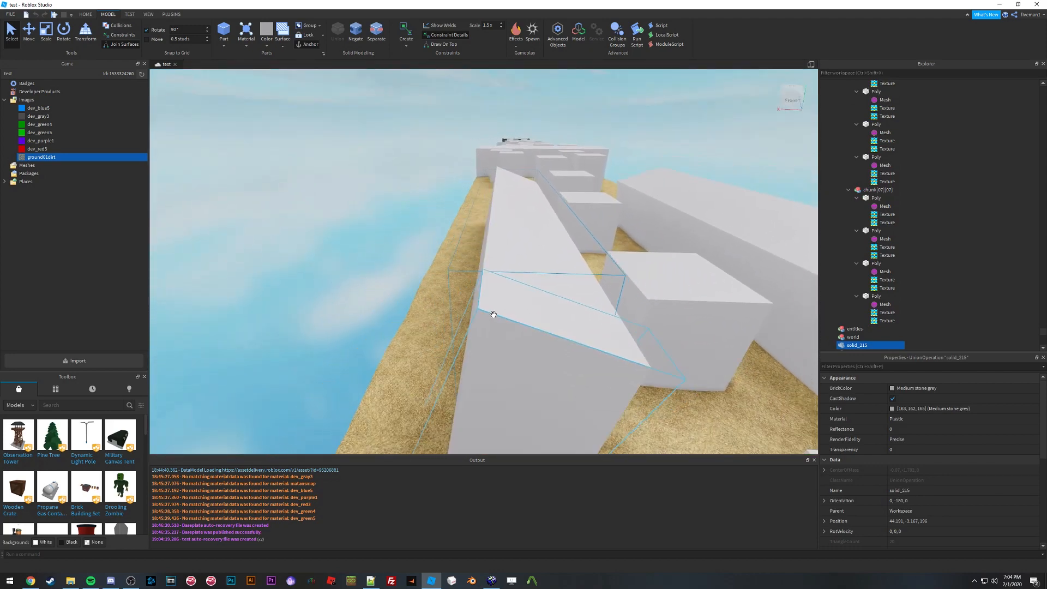
{"action": "right_click_drag", "start_coordinate": [493, 298], "coordinate": [493, 297]}
{"action": "key", "text": "w"}
{"action": "left_click", "coordinate": [493, 298]}
{"action": "key", "text": "w"}
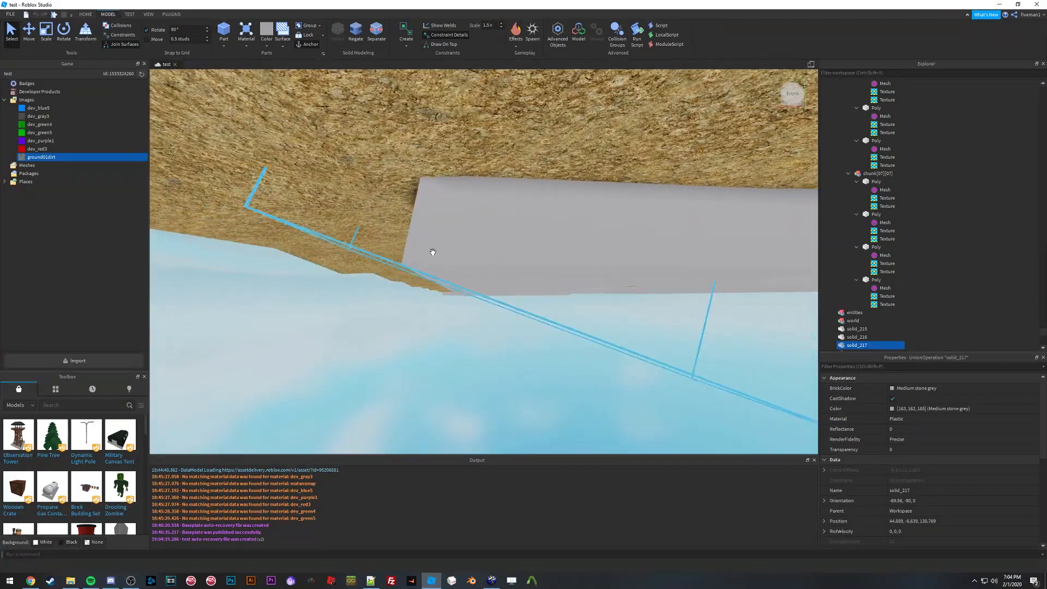
Step: Fly around and beneath the sloped blocks to examine their surfaces from different angles
{"action": "key", "text": "d"}
{"action": "key", "text": "a"}
{"action": "key", "text": "d"}
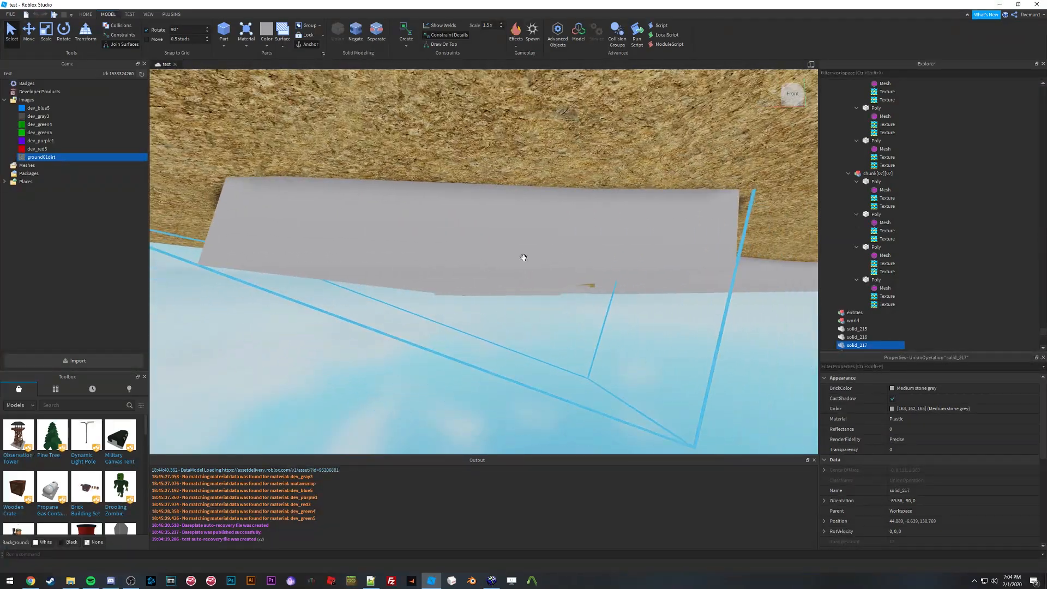
{"action": "key", "text": "e"}
{"action": "right_click_drag", "start_coordinate": [524, 258], "coordinate": [523, 258]}
{"action": "key", "text": "w"}
{"action": "right_click_drag", "start_coordinate": [464, 209], "coordinate": [463, 206]}
{"action": "key", "text": "s"}
{"action": "key", "text": "w"}
{"action": "key", "text": "s"}
{"action": "key", "text": "w"}
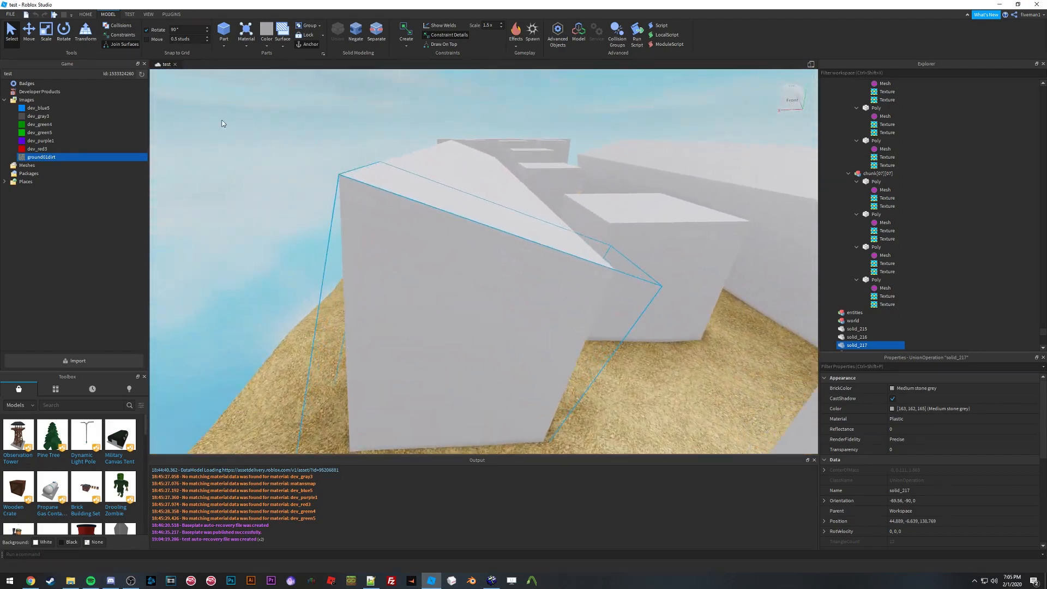
{"action": "right_click_drag", "start_coordinate": [457, 156], "coordinate": [457, 156]}
{"action": "key", "text": "s"}
{"action": "key", "text": "w"}
{"action": "key", "text": "s"}
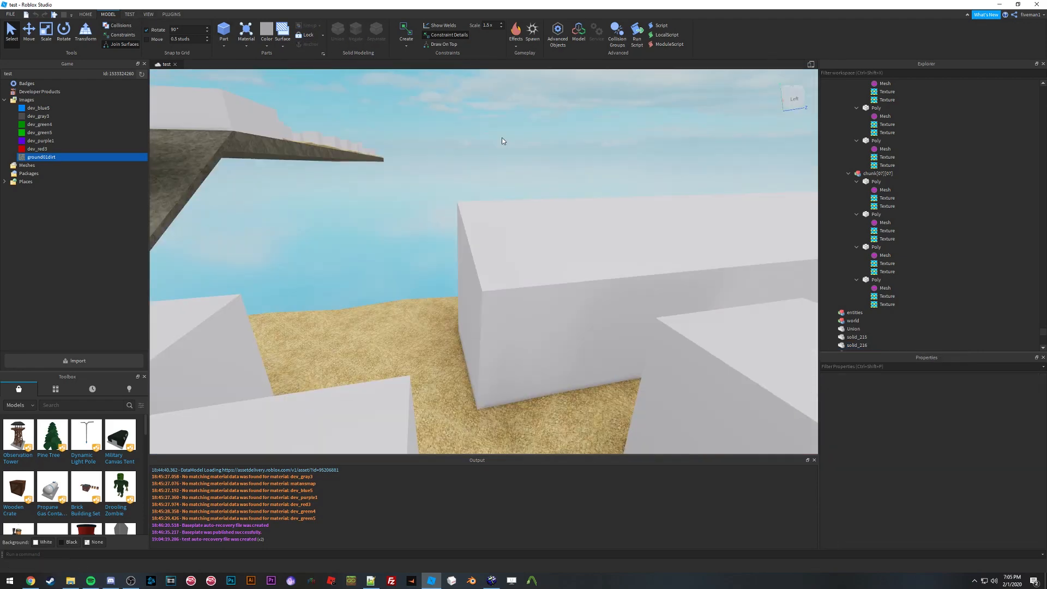
{"action": "right_click_drag", "start_coordinate": [502, 141], "coordinate": [503, 141]}
{"action": "key", "text": "s"}
{"action": "key", "text": "w"}
{"action": "right_click_drag", "start_coordinate": [485, 249], "coordinate": [532, 255]}
{"action": "key", "text": "a"}
{"action": "key", "text": "s"}
{"action": "left_click", "coordinate": [492, 245]}
{"action": "key", "text": "d"}
{"action": "key", "text": "w"}
{"action": "key", "text": "s"}
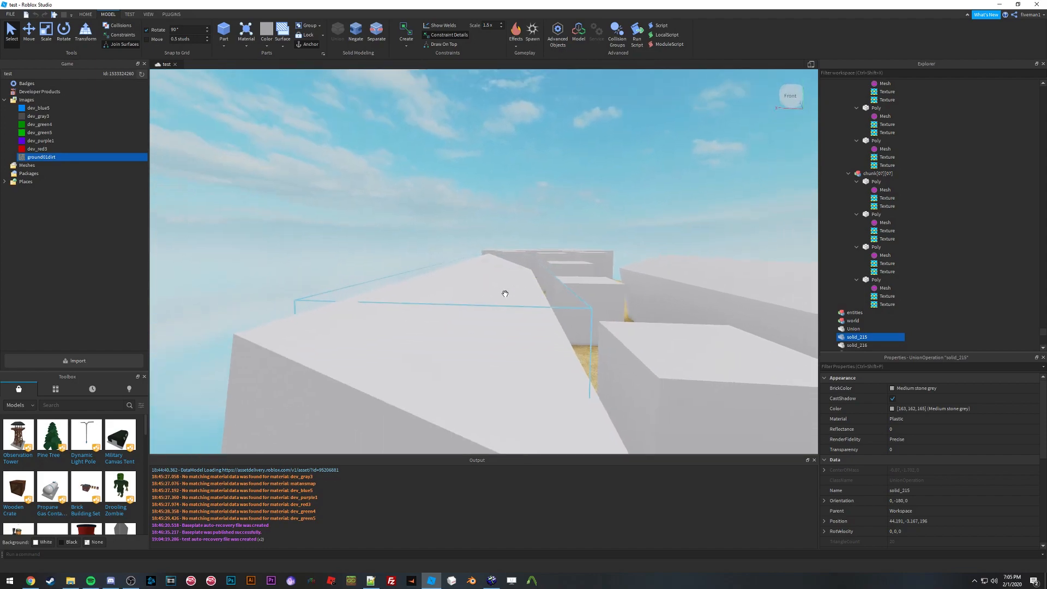
Step: Orbit and zoom around the selected solid_215 block to examine its geometry
{"action": "right_click_drag", "start_coordinate": [505, 294], "coordinate": [480, 272]}
{"action": "scroll", "coordinate": [444, 260], "scroll_direction": "down", "scroll_amount": 5}
{"action": "right_click_drag", "start_coordinate": [401, 209], "coordinate": [363, 202]}
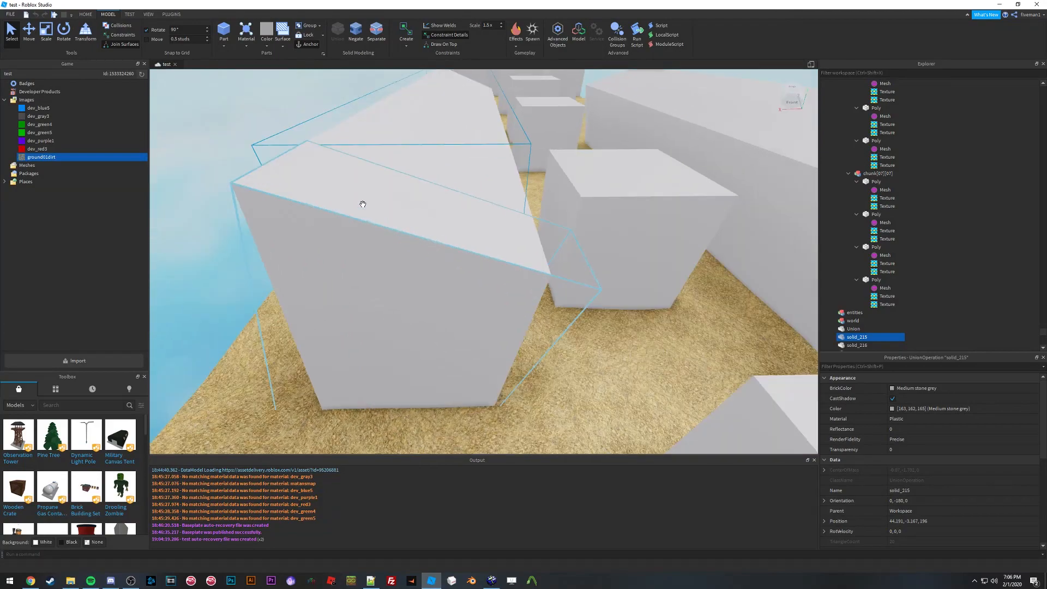
{"action": "scroll", "coordinate": [511, 235], "scroll_direction": "down", "scroll_amount": 3}
{"action": "right_click_drag", "start_coordinate": [498, 267], "coordinate": [498, 267]}
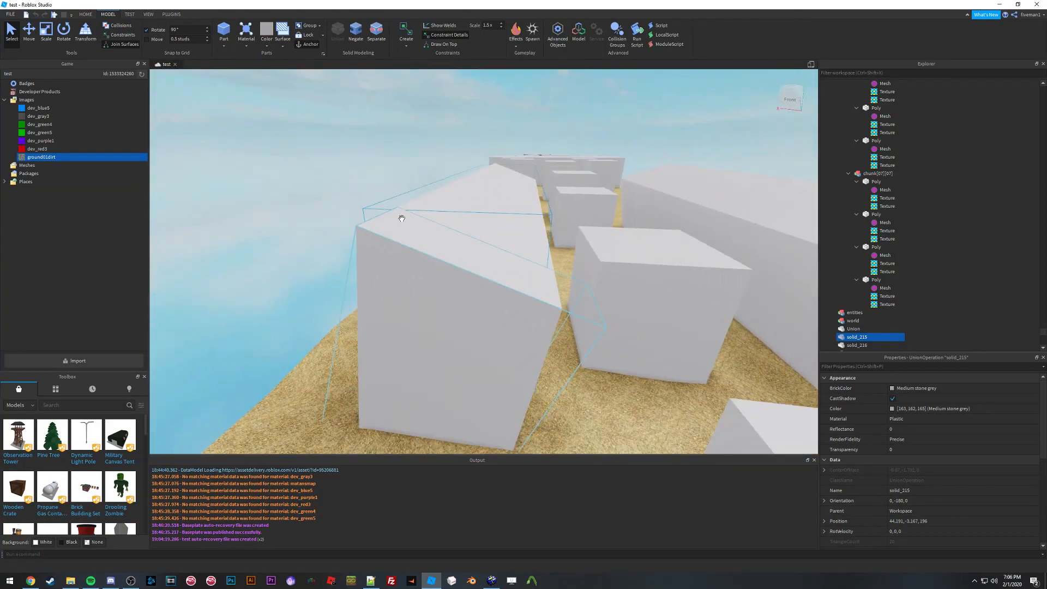
{"action": "scroll", "coordinate": [484, 206], "scroll_direction": "up", "scroll_amount": 3}
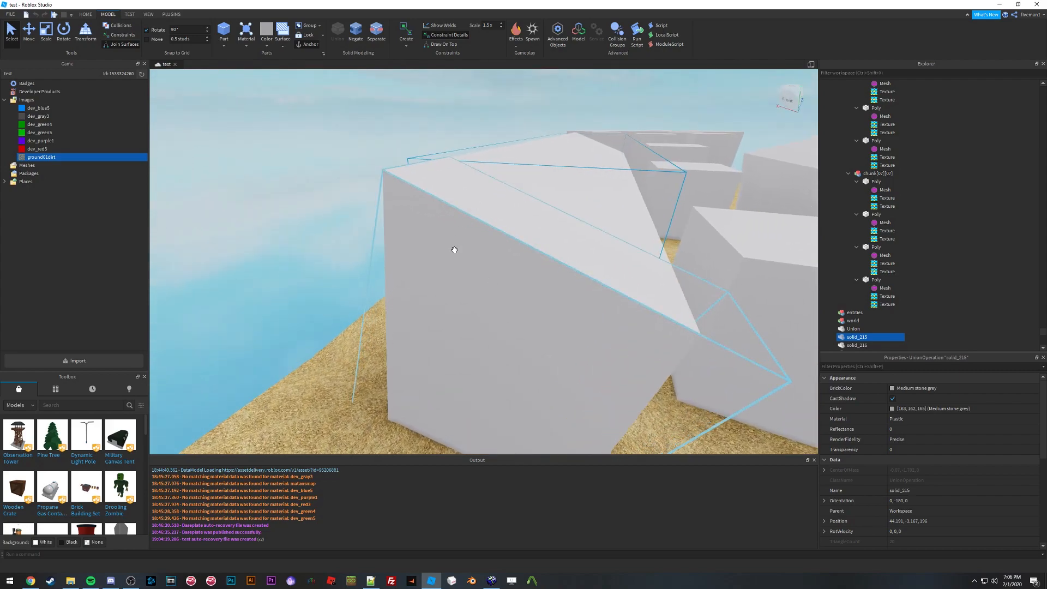
{"action": "right_click_drag", "start_coordinate": [505, 219], "coordinate": [505, 220]}
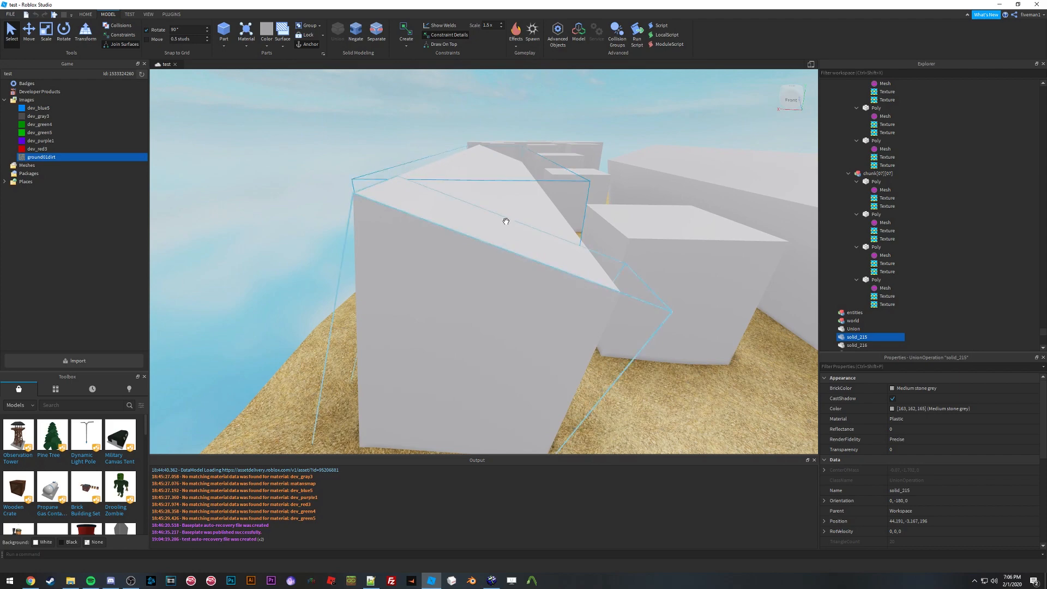
{"action": "right_click_drag", "start_coordinate": [506, 221], "coordinate": [510, 197]}
{"action": "left_click", "coordinate": [172, 14]}
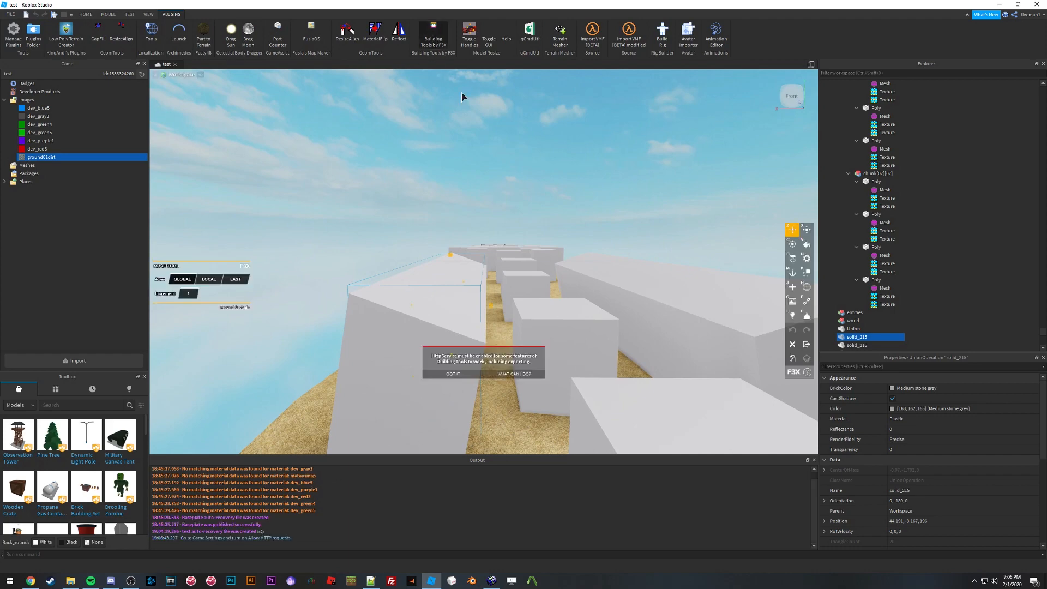
{"action": "right_click_drag", "start_coordinate": [473, 116], "coordinate": [473, 116]}
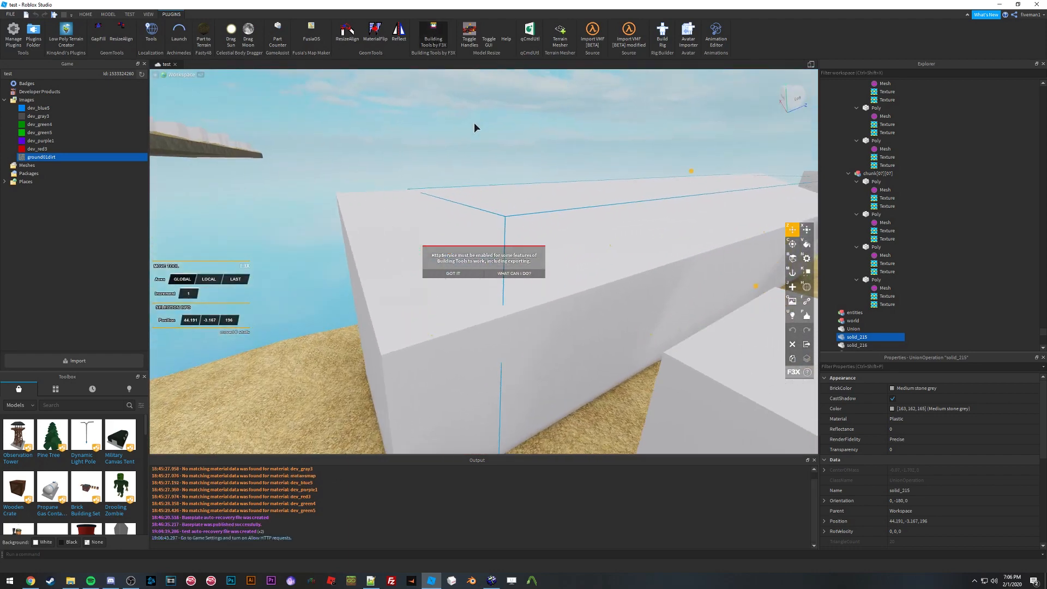
{"action": "left_click", "coordinate": [445, 275]}
{"action": "right_click_drag", "start_coordinate": [451, 246], "coordinate": [450, 246]}
{"action": "left_click", "coordinate": [473, 163]}
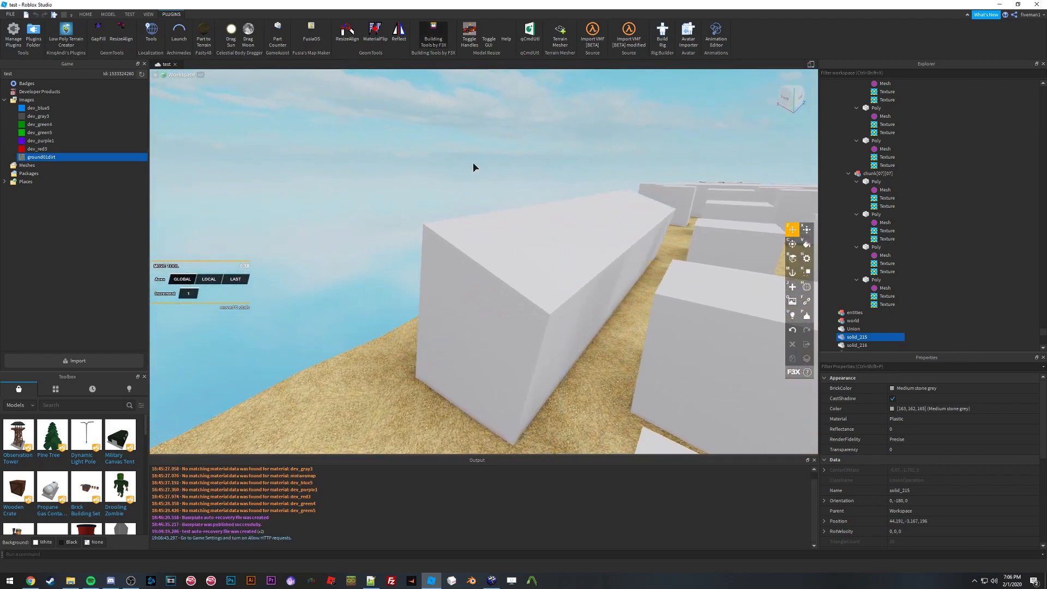
{"action": "left_click", "coordinate": [431, 35]}
Step: Fly along the course to inspect the blocks and the textured sand ground
{"action": "right_click_drag", "start_coordinate": [469, 153], "coordinate": [469, 157]}
{"action": "right_click_drag", "start_coordinate": [469, 153], "coordinate": [470, 154]}
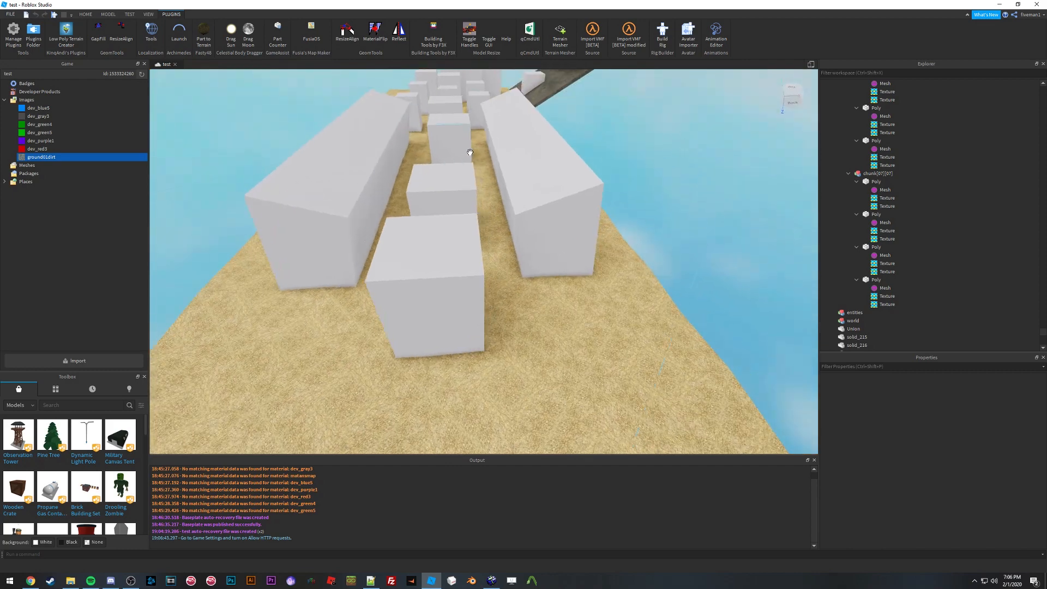
{"action": "scroll", "coordinate": [534, 171], "scroll_direction": "up", "scroll_amount": 5}
{"action": "right_click_drag", "start_coordinate": [534, 169], "coordinate": [534, 221]}
{"action": "scroll", "coordinate": [535, 170], "scroll_direction": "down", "scroll_amount": 2}
{"action": "scroll", "coordinate": [534, 171], "scroll_direction": "up", "scroll_amount": 1}
{"action": "key", "text": "s"}
{"action": "key", "text": "d"}
{"action": "key", "text": "w"}
{"action": "left_click", "coordinate": [531, 208]}
{"action": "key", "text": "d"}
{"action": "key", "text": "w"}
{"action": "key", "text": "w"}
{"action": "key", "text": "s"}
Step: Collapse the disp_29 through disp_34 folders in the workspace hierarchy
{"action": "left_click", "coordinate": [939, 123]}
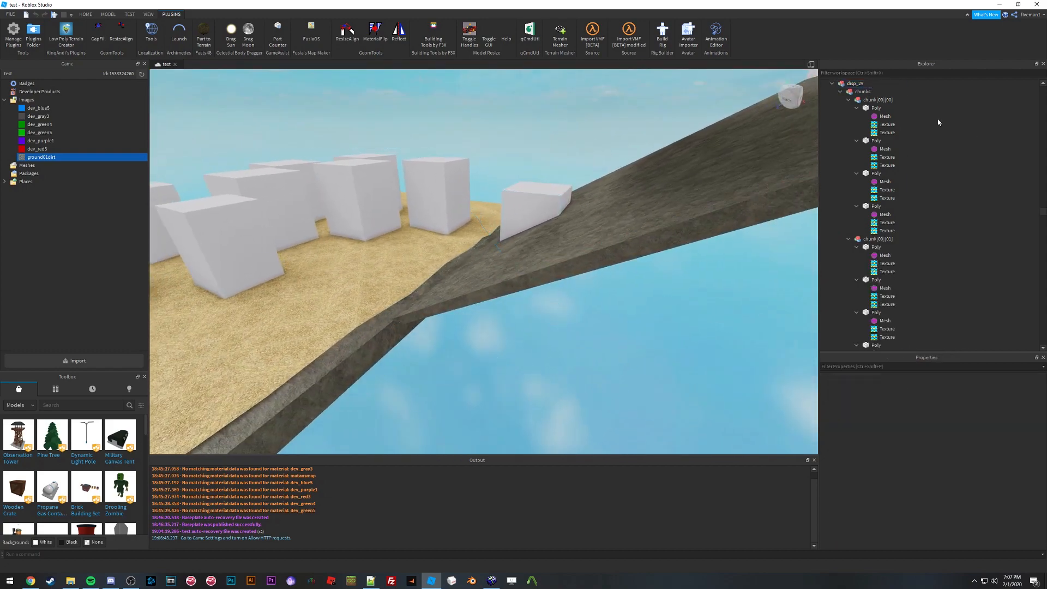
{"action": "left_click", "coordinate": [832, 83]}
{"action": "left_click", "coordinate": [833, 91]}
{"action": "left_click", "coordinate": [831, 99]}
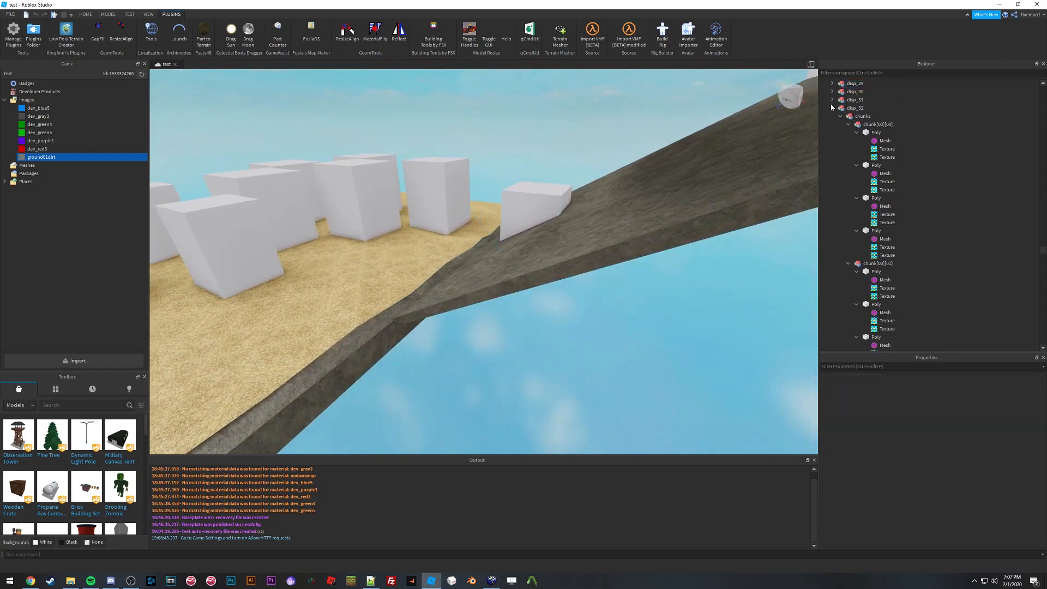
{"action": "left_click", "coordinate": [830, 108]}
{"action": "left_click", "coordinate": [831, 115]}
{"action": "left_click", "coordinate": [832, 125]}
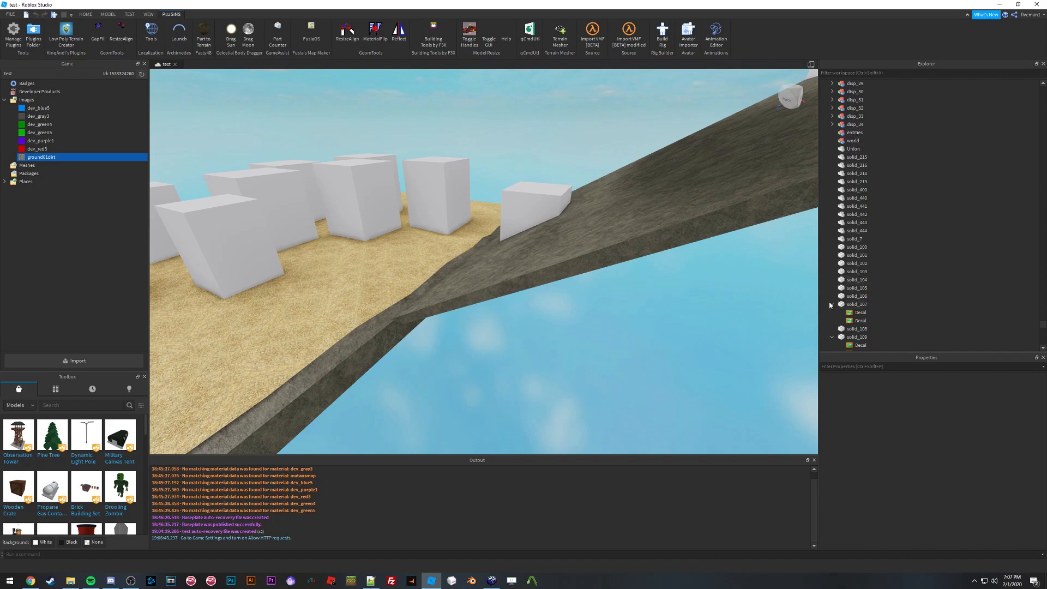
Step: Jump the camera to solid_444, solid_7 and solid_215 in turn to inspect each union
{"action": "right_click_drag", "start_coordinate": [397, 168], "coordinate": [397, 168]}
{"action": "key", "text": "w"}
{"action": "right_click_drag", "start_coordinate": [512, 210], "coordinate": [518, 213]}
{"action": "key", "text": "w"}
{"action": "key", "text": "w"}
{"action": "key", "text": "w"}
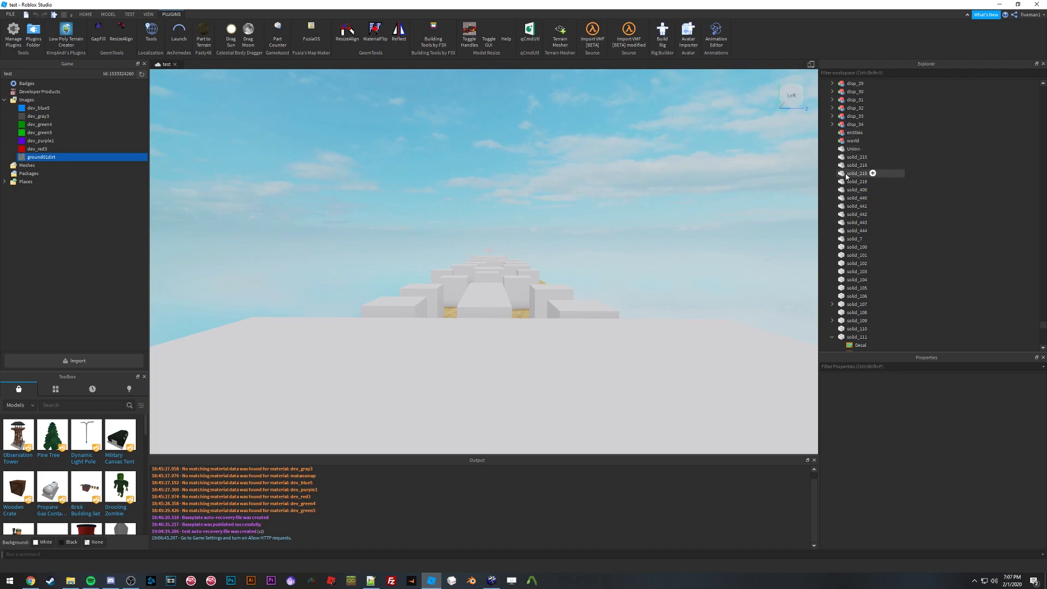
{"action": "double_click", "coordinate": [854, 231]}
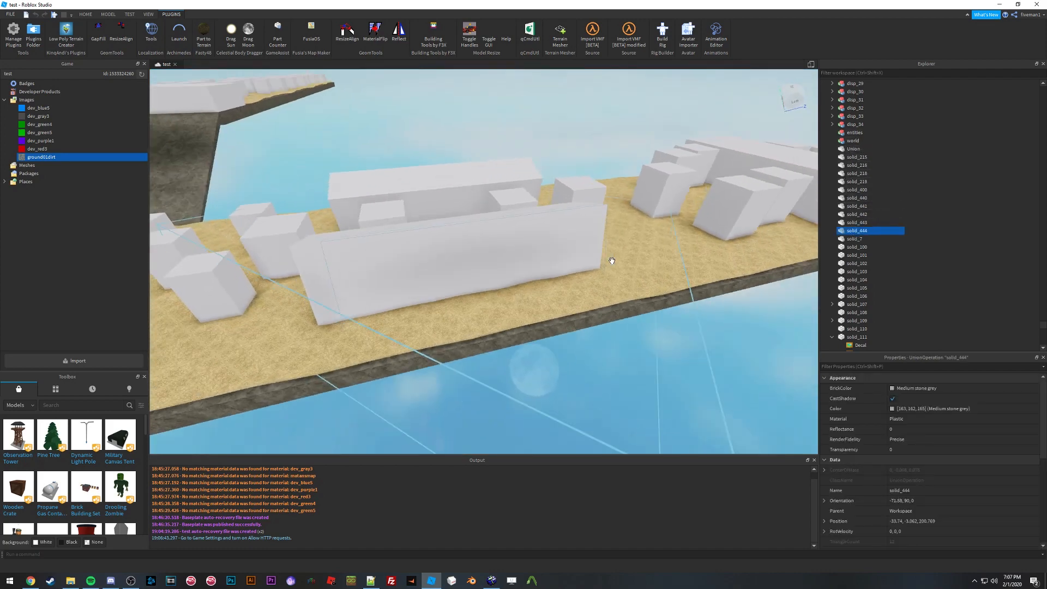
{"action": "double_click", "coordinate": [855, 239]}
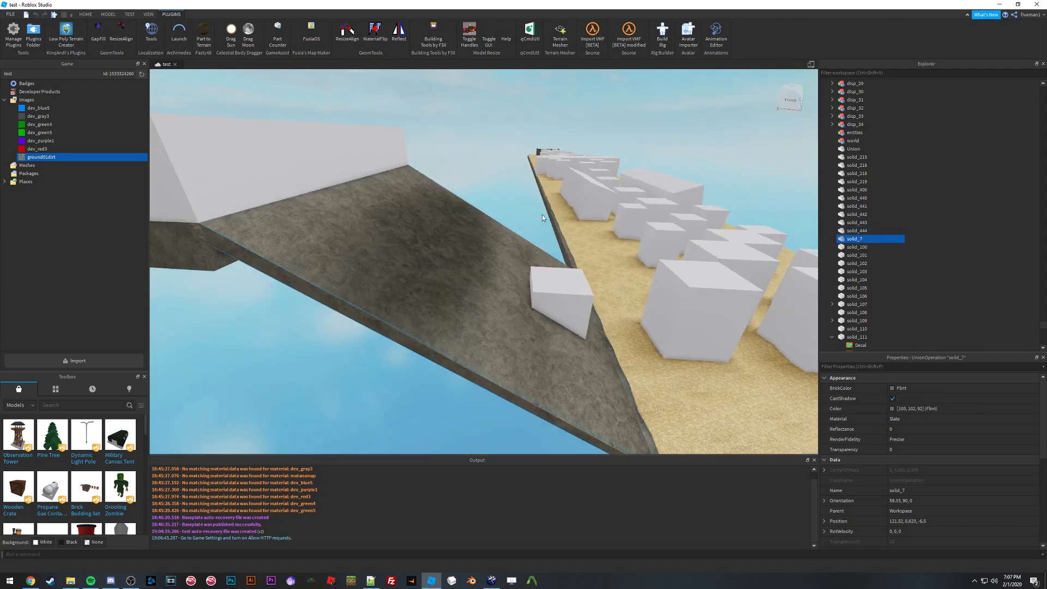
{"action": "double_click", "coordinate": [855, 159]}
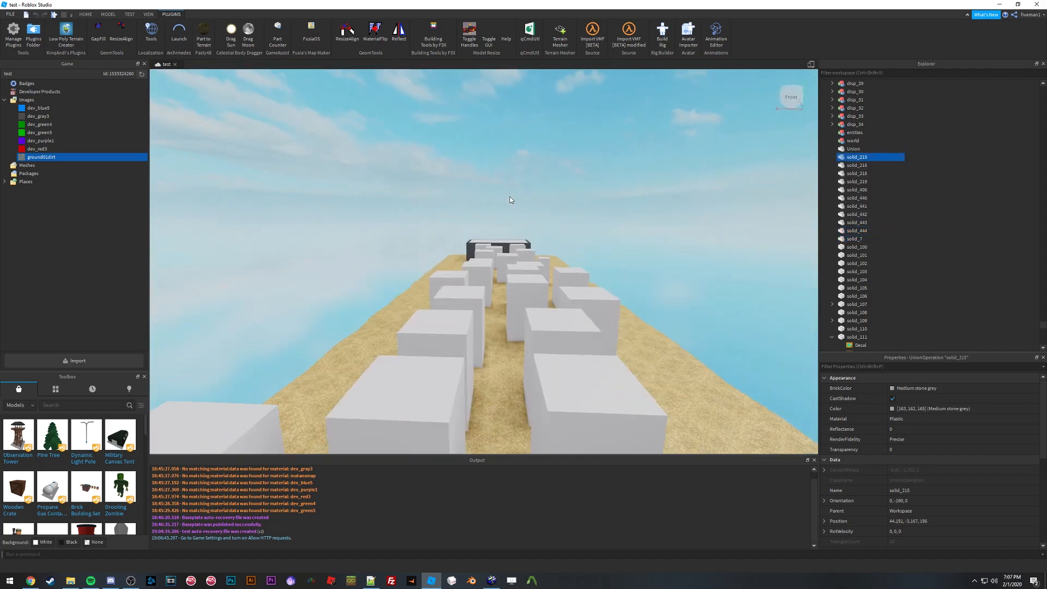
Step: Deselect everything, return to the top of the hierarchy and collapse the disp_23 through disp_28 folders
{"action": "right_click_drag", "start_coordinate": [511, 200], "coordinate": [512, 200]}
{"action": "left_click", "coordinate": [969, 167]}
{"action": "left_click_drag", "start_coordinate": [1043, 327], "coordinate": [1002, 81]}
{"action": "left_click", "coordinate": [832, 116]}
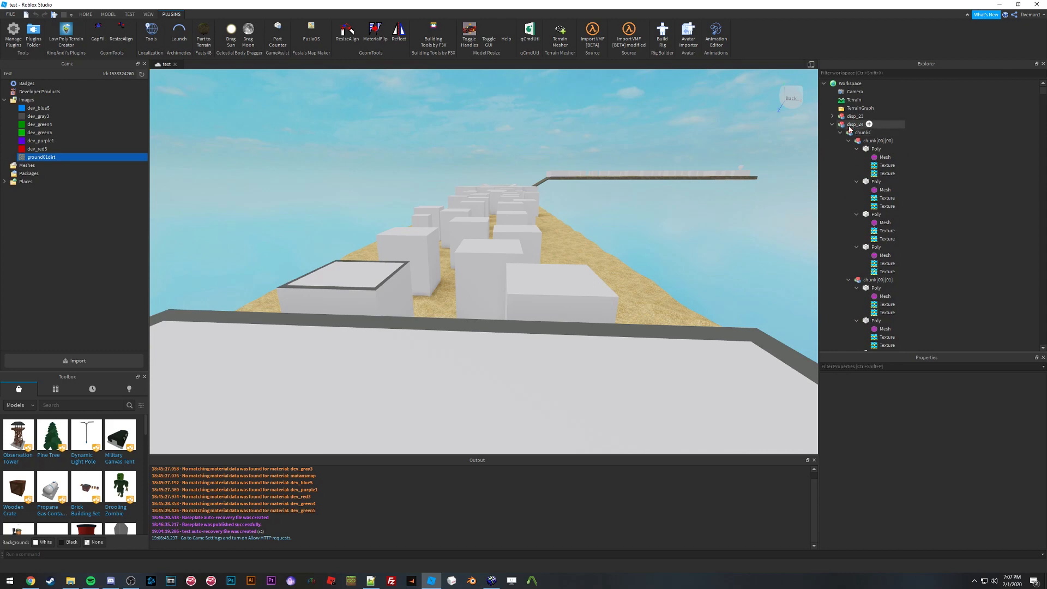
{"action": "left_click", "coordinate": [832, 124]}
{"action": "left_click", "coordinate": [832, 132]}
{"action": "left_click", "coordinate": [833, 141]}
{"action": "left_click", "coordinate": [832, 149]}
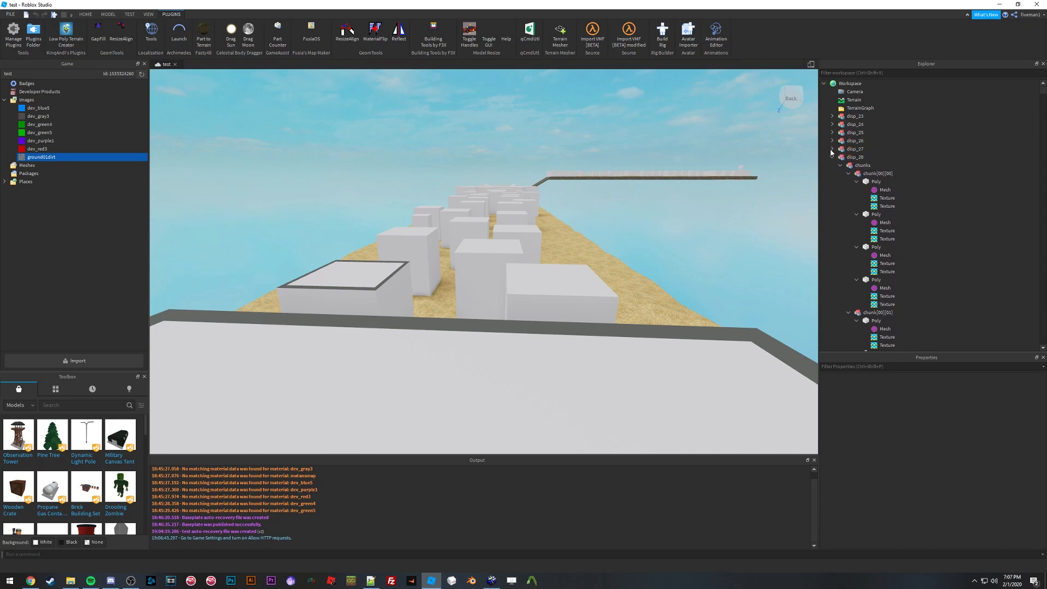
{"action": "left_click", "coordinate": [832, 157]}
Step: Open the skybox subfolder of the bhop_lm tutorial textures folder on the desktop to view its images
{"action": "right_click_drag", "start_coordinate": [460, 210], "coordinate": [463, 205]}
{"action": "key", "text": "w"}
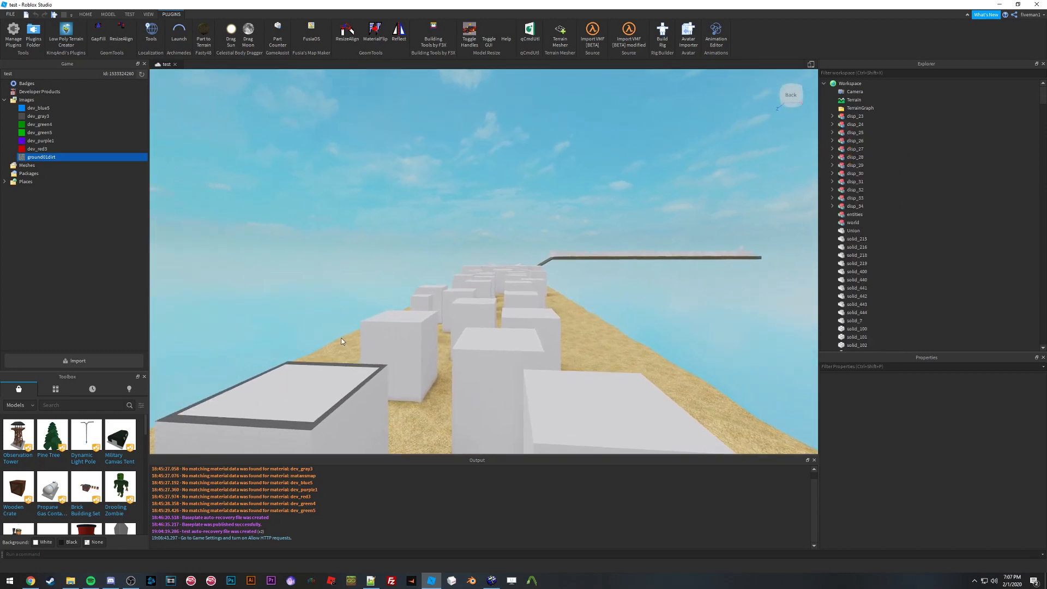
{"action": "left_click", "coordinate": [74, 581]}
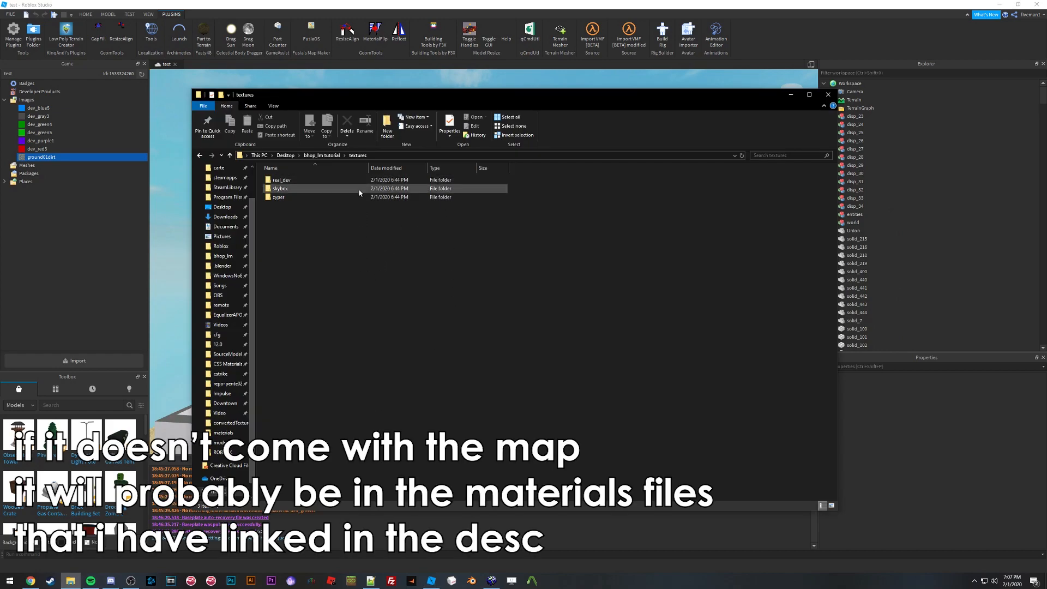
{"action": "double_click", "coordinate": [306, 190]}
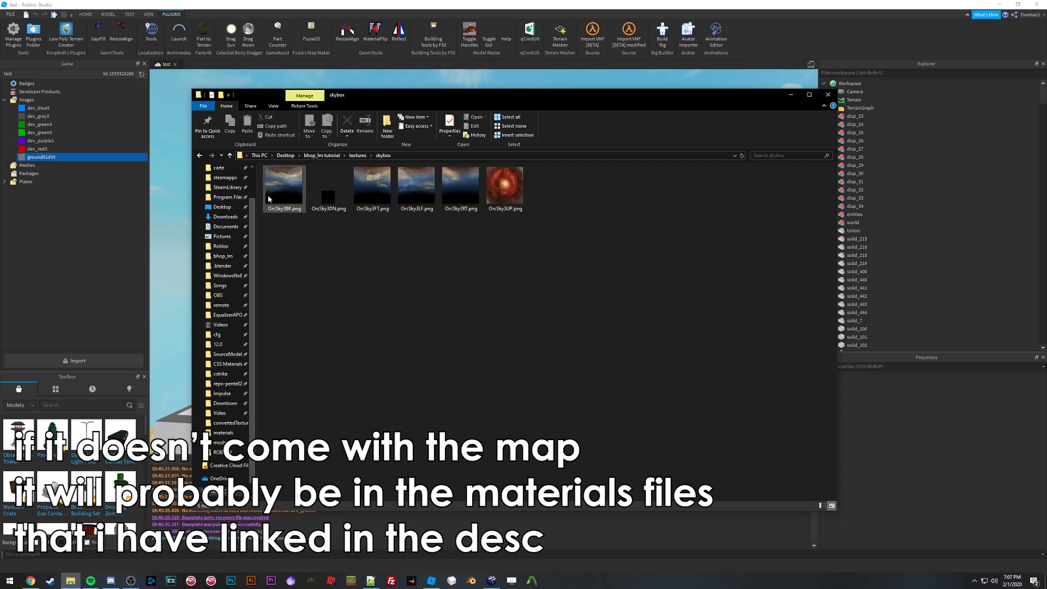
Step: Import all six OncSky skybox images from the bhop_lm tutorial textures skybox folder on the desktop
{"action": "left_click", "coordinate": [71, 362]}
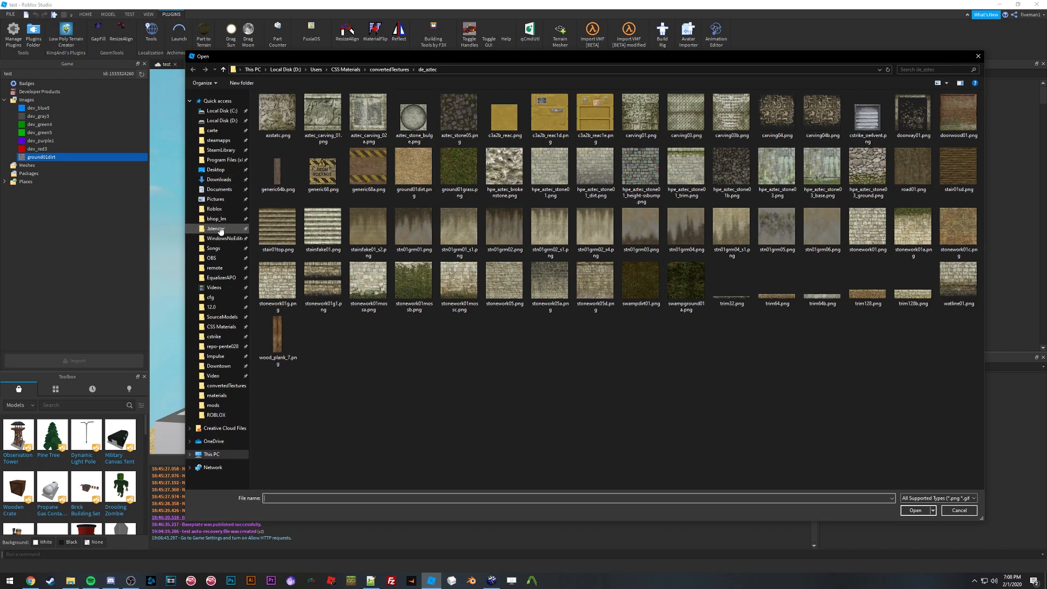
{"action": "left_click", "coordinate": [214, 170]}
{"action": "double_click", "coordinate": [307, 113]}
{"action": "double_click", "coordinate": [307, 108]}
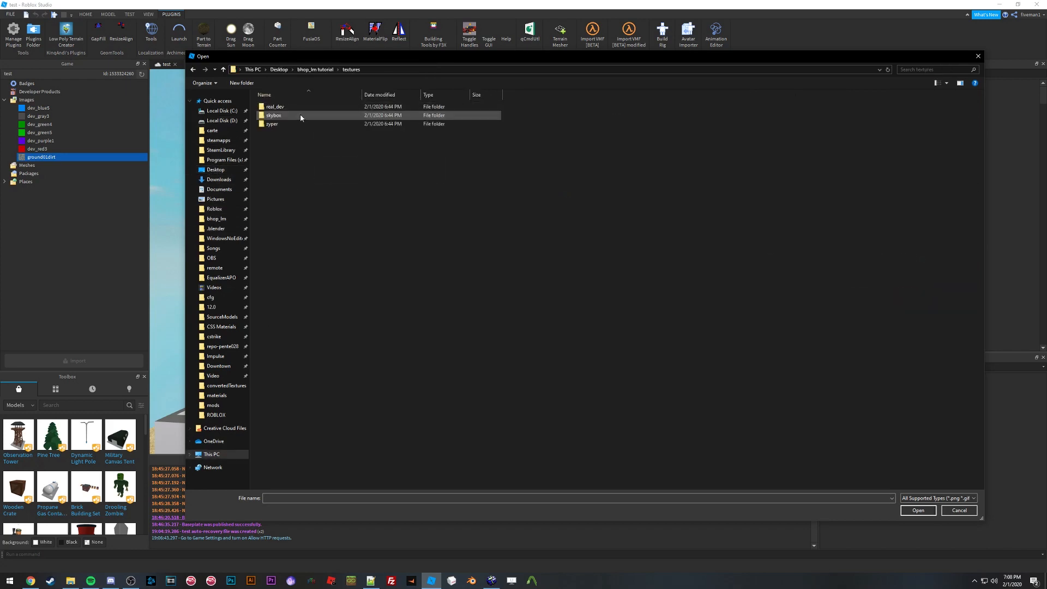
{"action": "double_click", "coordinate": [298, 117]}
{"action": "left_click_drag", "start_coordinate": [276, 158], "coordinate": [529, 128]}
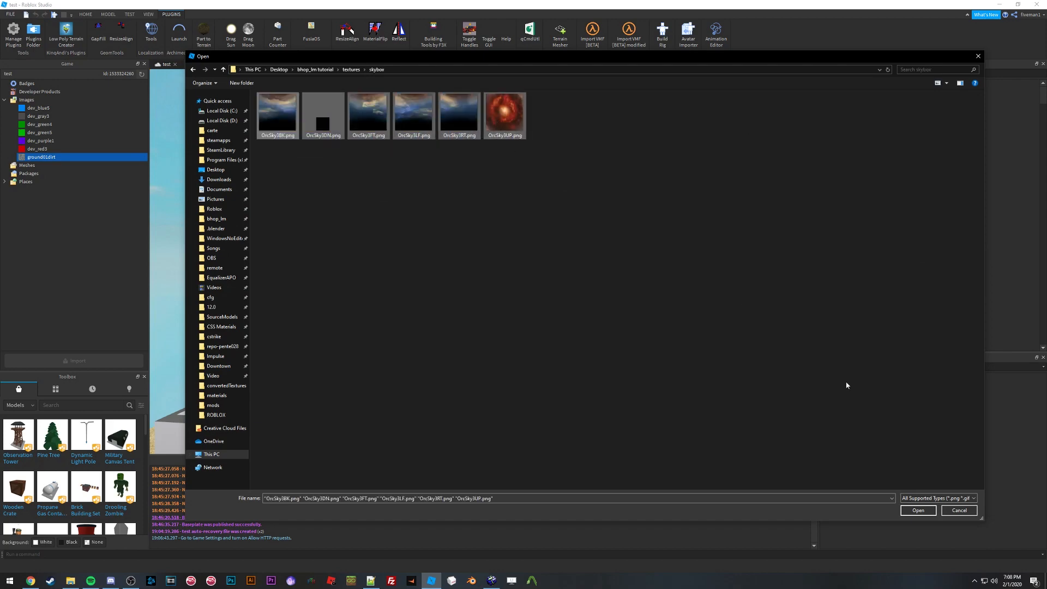
{"action": "left_click", "coordinate": [918, 511]}
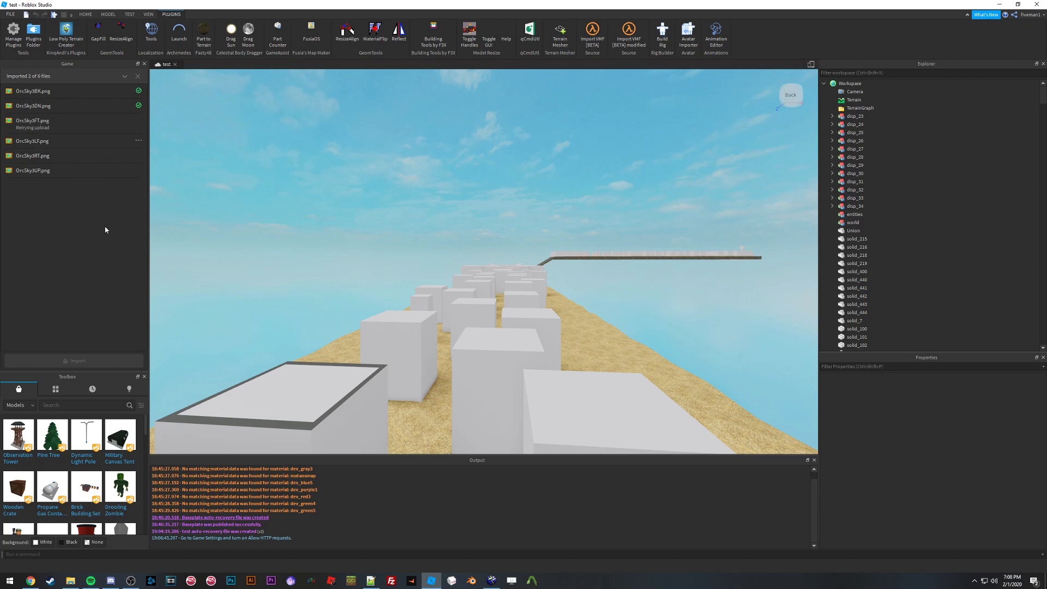
Step: Insert a Sky object into Lighting and select it
{"action": "left_click", "coordinate": [824, 84]}
{"action": "left_click", "coordinate": [867, 84]}
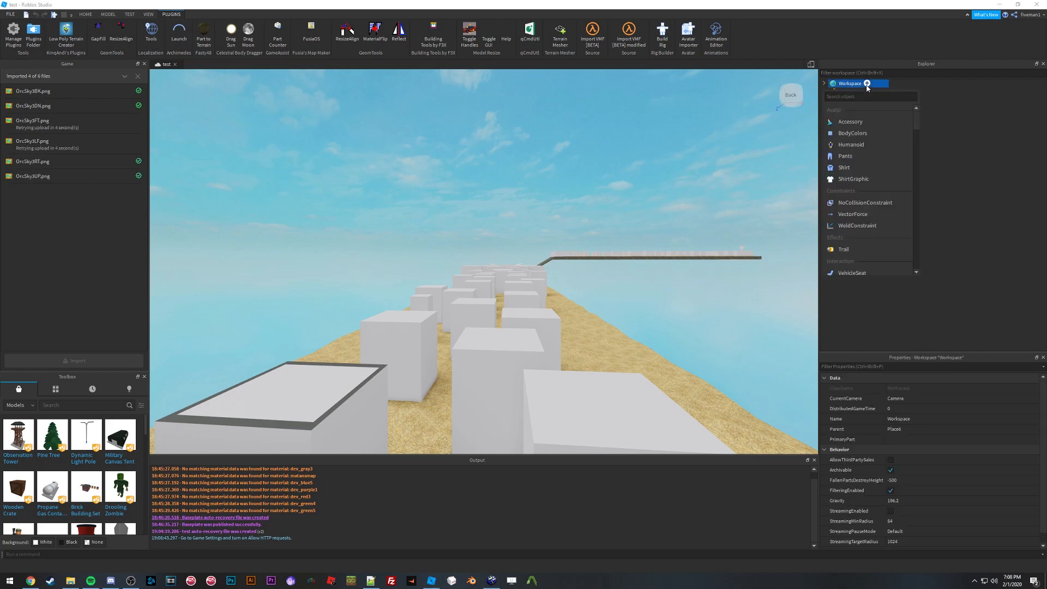
{"action": "type", "text": "sky"}
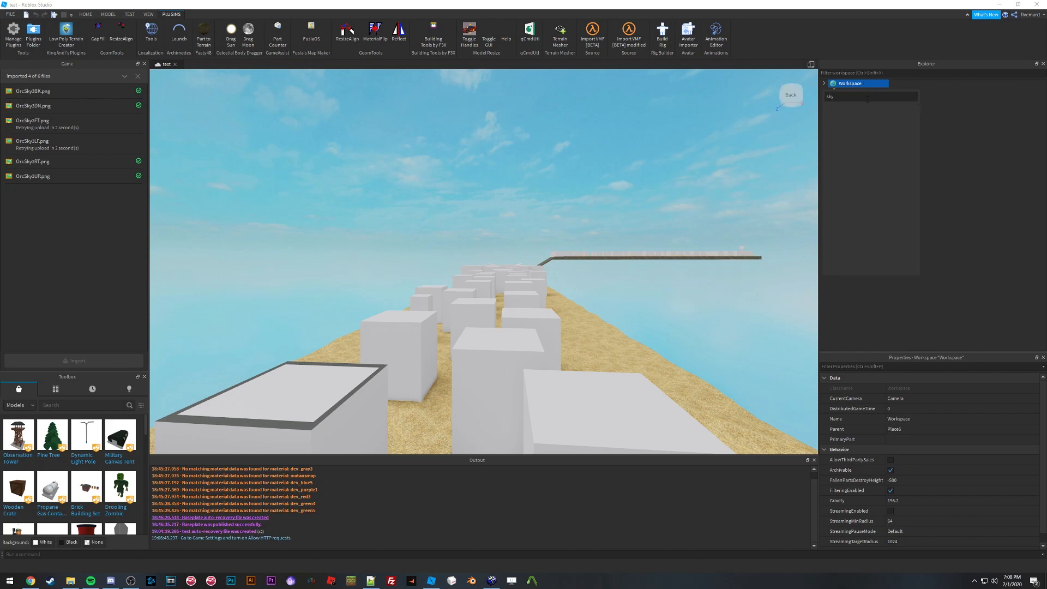
{"action": "key", "text": "BackSpace"}
{"action": "key", "text": "BackSpace"}
{"action": "left_click", "coordinate": [848, 100]}
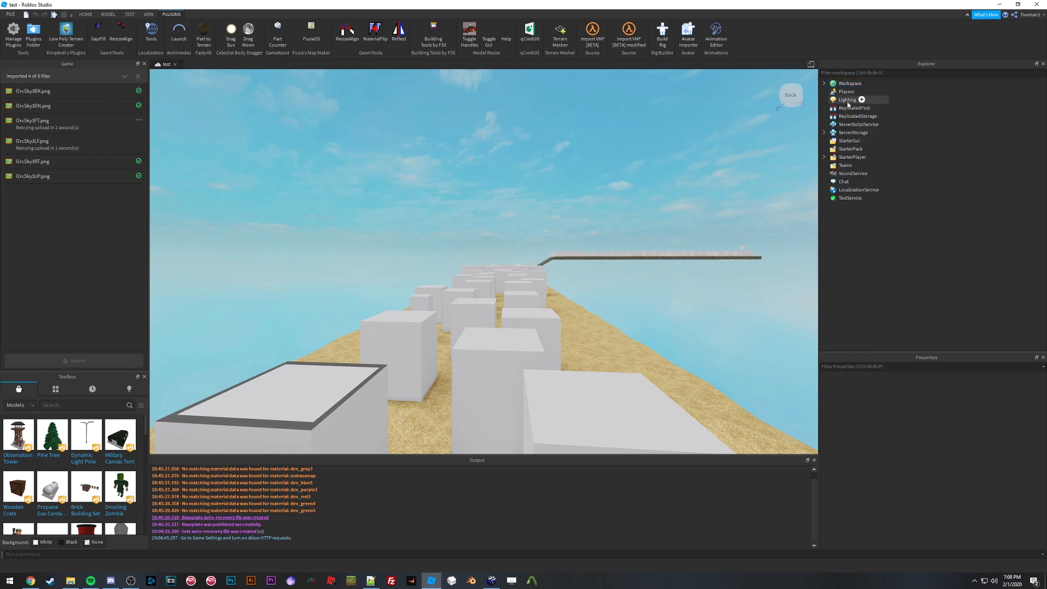
{"action": "left_click", "coordinate": [862, 100]}
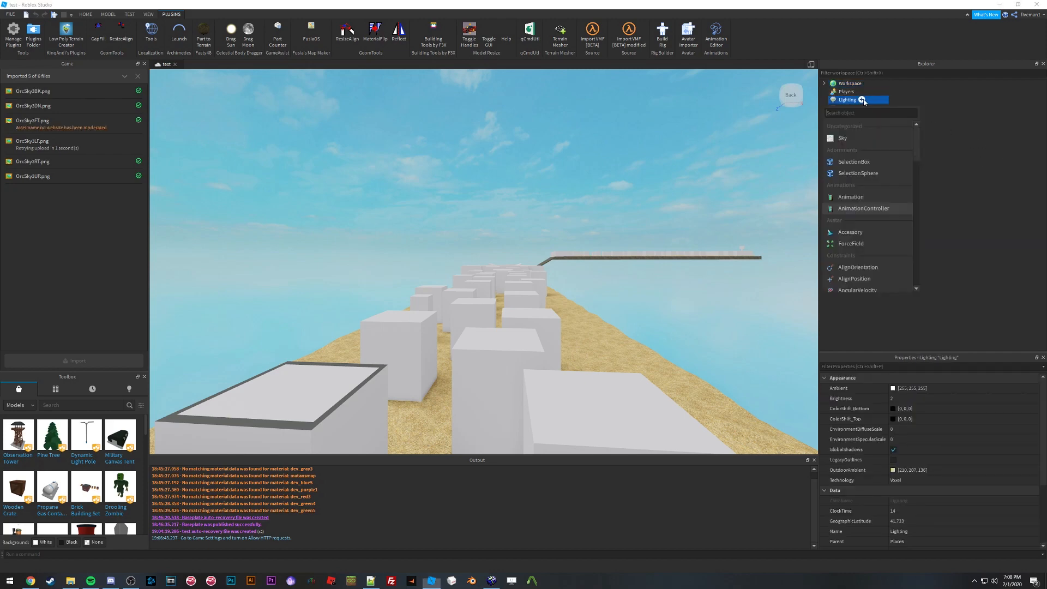
{"action": "left_click", "coordinate": [844, 139]}
{"action": "left_click", "coordinate": [851, 108]}
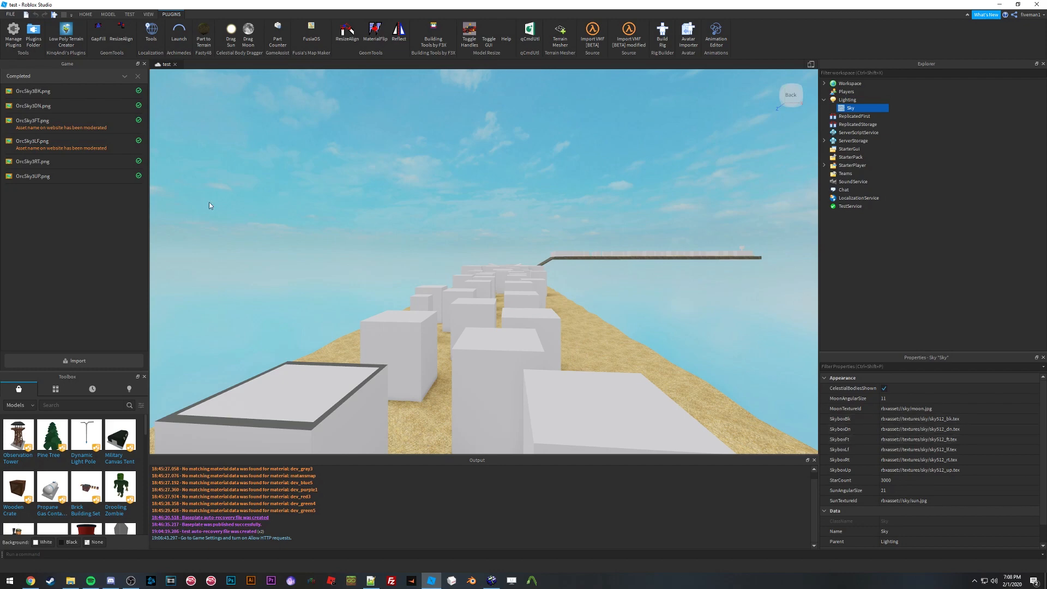
Step: Copy the OncSkyBK image's asset ID and paste it into the Sky's SkyboxBk property
{"action": "left_click", "coordinate": [137, 76]}
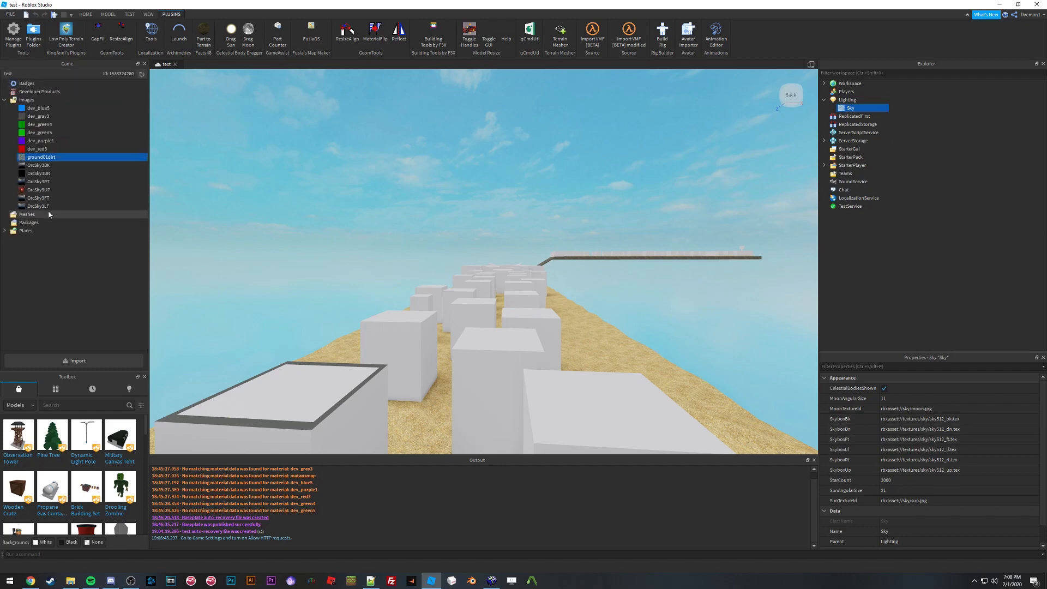
{"action": "right_click", "coordinate": [46, 166]}
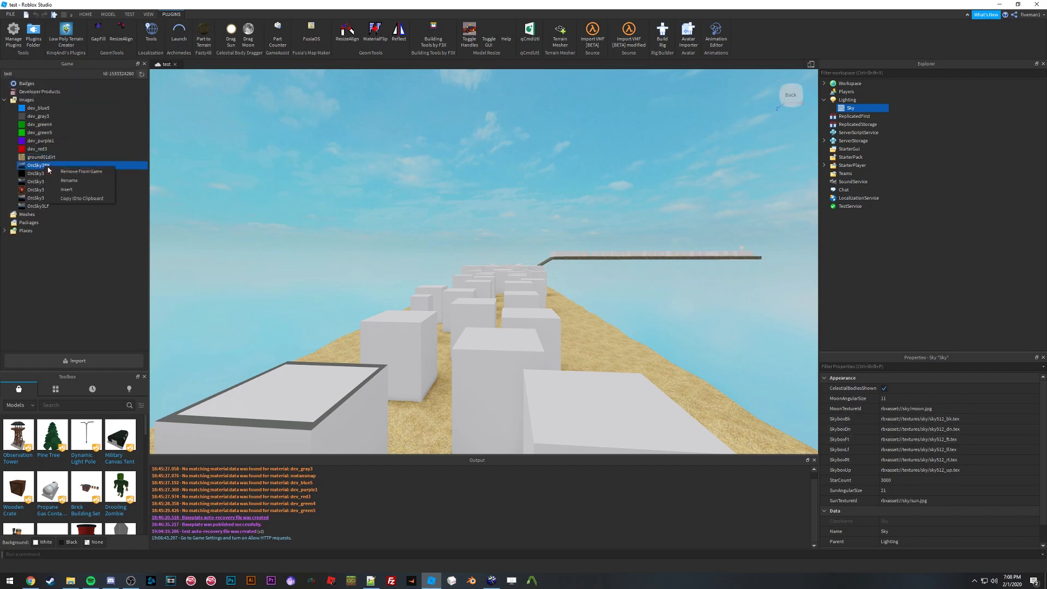
{"action": "left_click", "coordinate": [78, 200]}
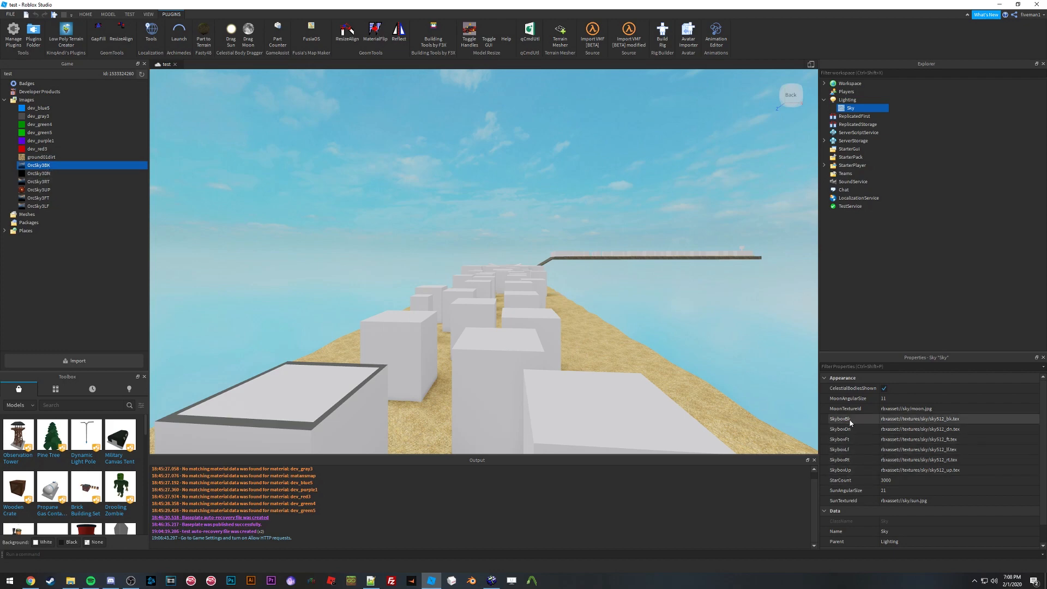
{"action": "left_click", "coordinate": [907, 419]}
{"action": "key", "text": "ctrl+v"}
{"action": "key", "text": "Return"}
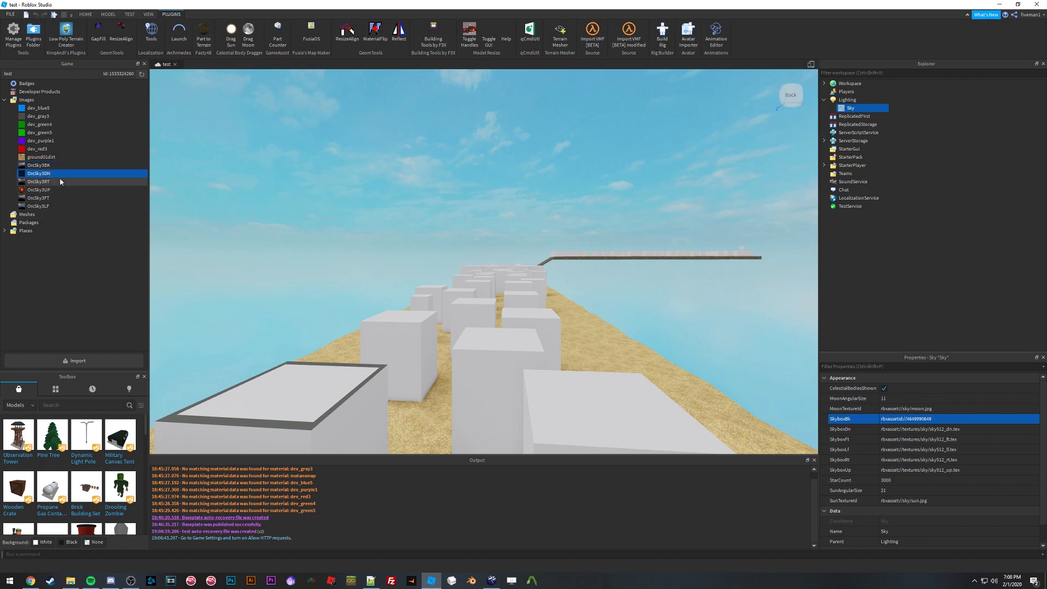
Step: Assign the remaining OncSky images to the Sky's SkyboxDn, SkyboxFt, SkyboxLf, SkyboxRt and SkyboxUp properties
{"action": "left_click", "coordinate": [93, 206]}
{"action": "left_click", "coordinate": [906, 429]}
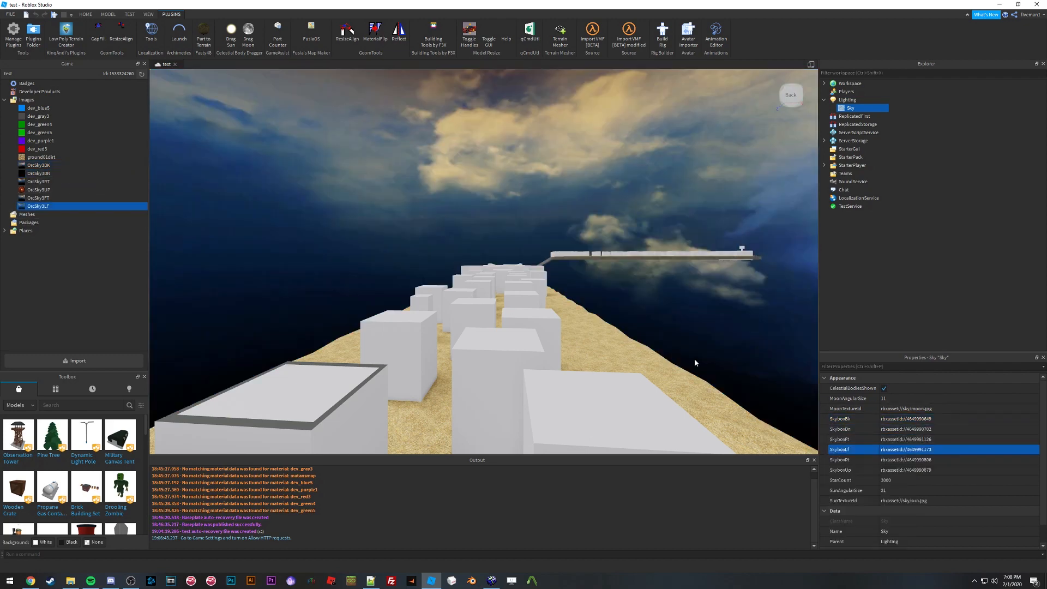
{"action": "right_click_drag", "start_coordinate": [652, 300], "coordinate": [652, 299]}
{"action": "key", "text": "w"}
{"action": "right_click_drag", "start_coordinate": [529, 283], "coordinate": [529, 282]}
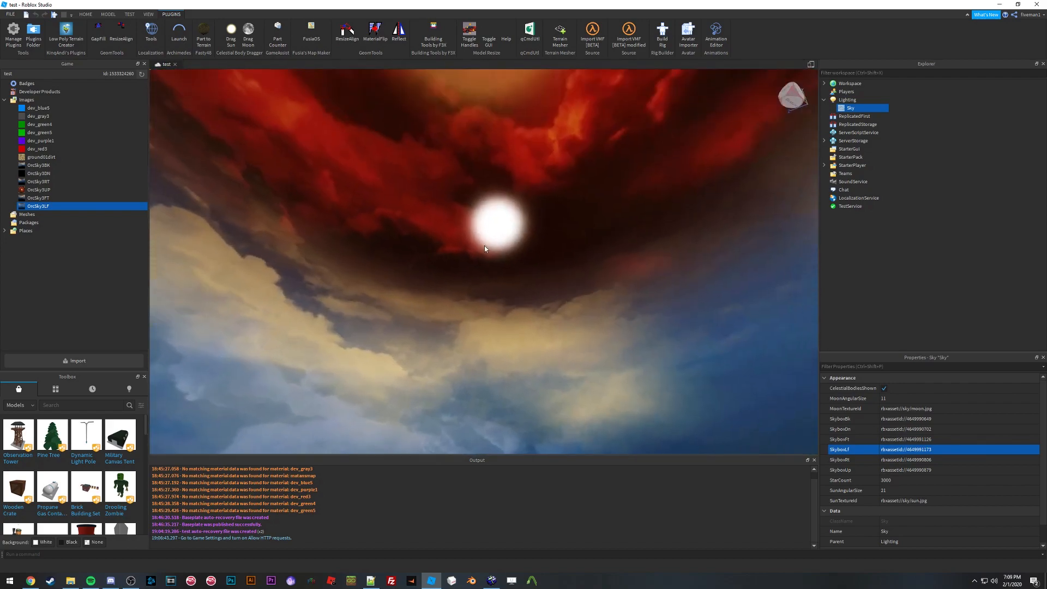
Step: Turn off CelestialBodiesShown on the Sky to hide the sun
{"action": "right_click_drag", "start_coordinate": [510, 225], "coordinate": [529, 244]}
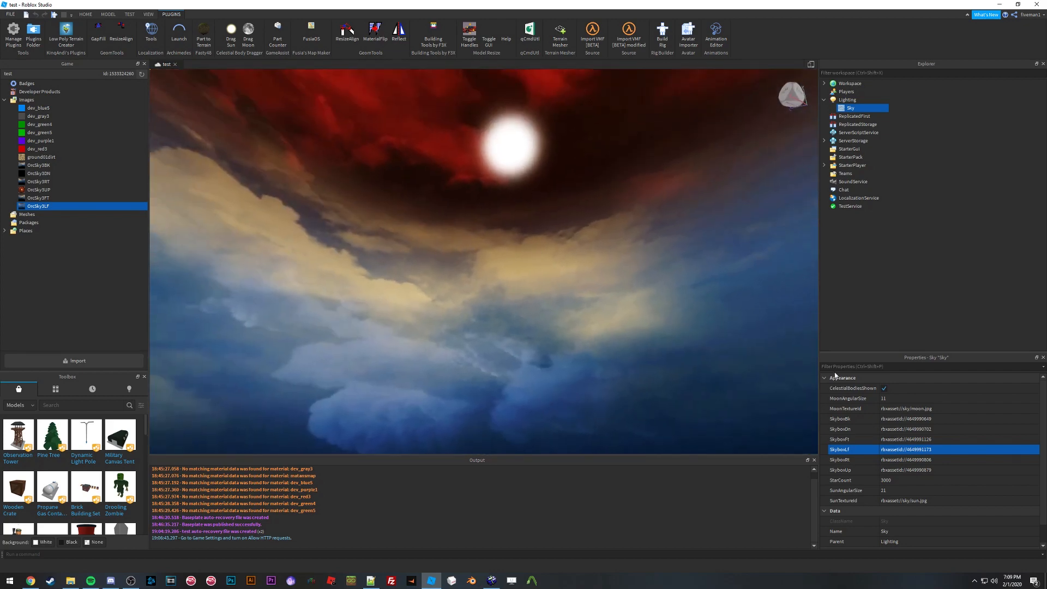
{"action": "left_click", "coordinate": [884, 389]}
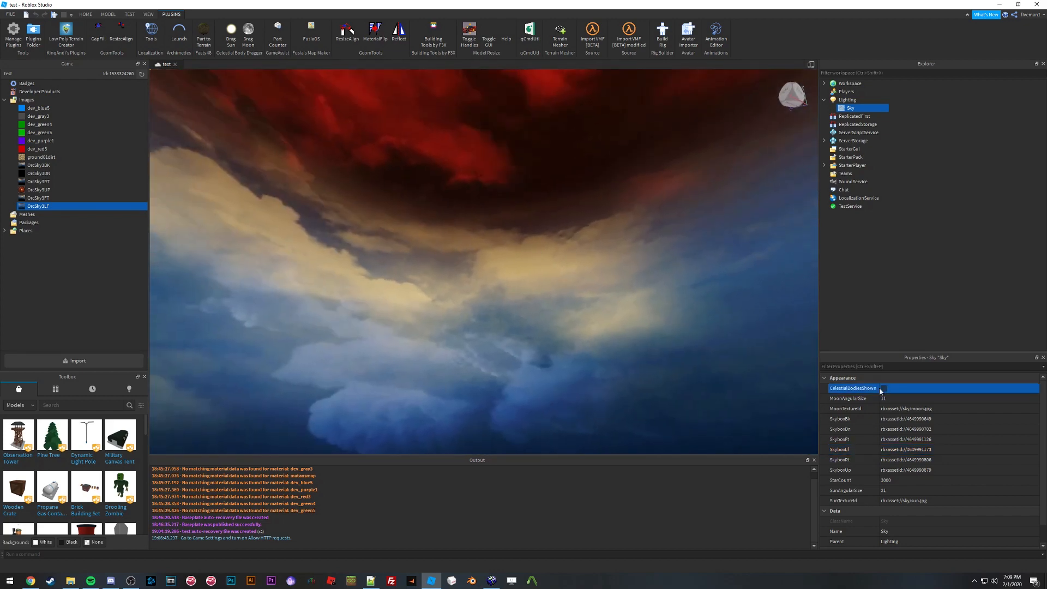
Step: Fly around the map to examine the new skybox
{"action": "right_click_drag", "start_coordinate": [557, 341], "coordinate": [543, 329]}
{"action": "key", "text": "s"}
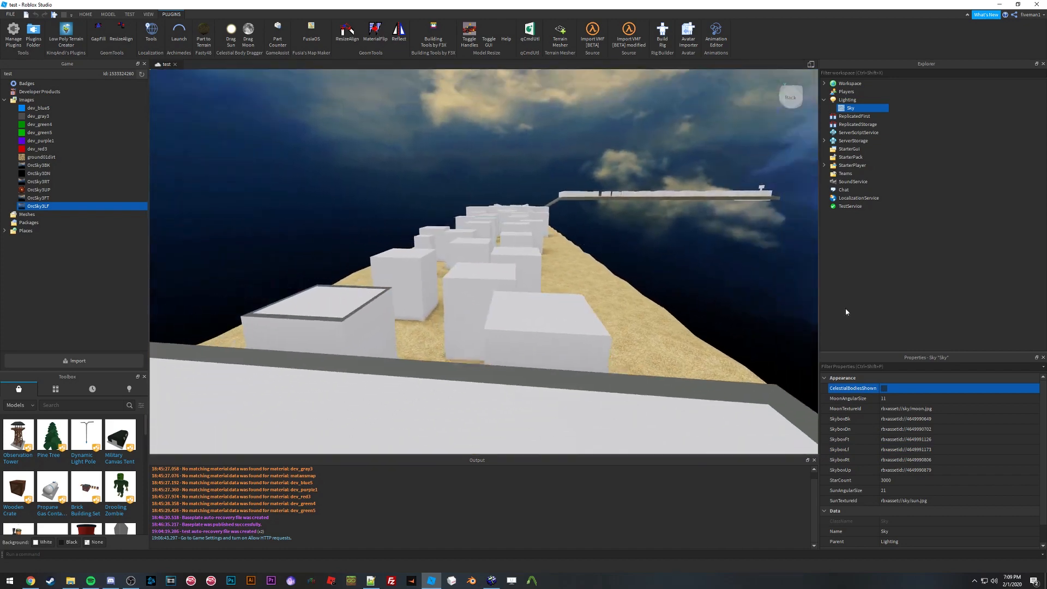
{"action": "left_click", "coordinate": [976, 261]}
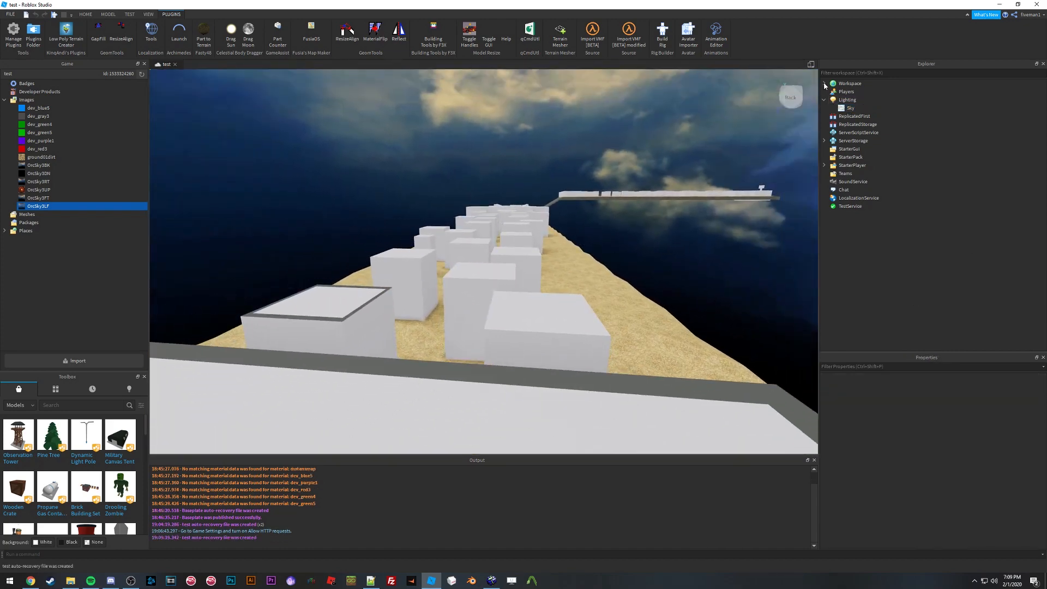
{"action": "key", "text": "w"}
{"action": "right_click_drag", "start_coordinate": [514, 239], "coordinate": [513, 241]}
{"action": "key", "text": "w"}
{"action": "key", "text": "w"}
{"action": "key", "text": "w"}
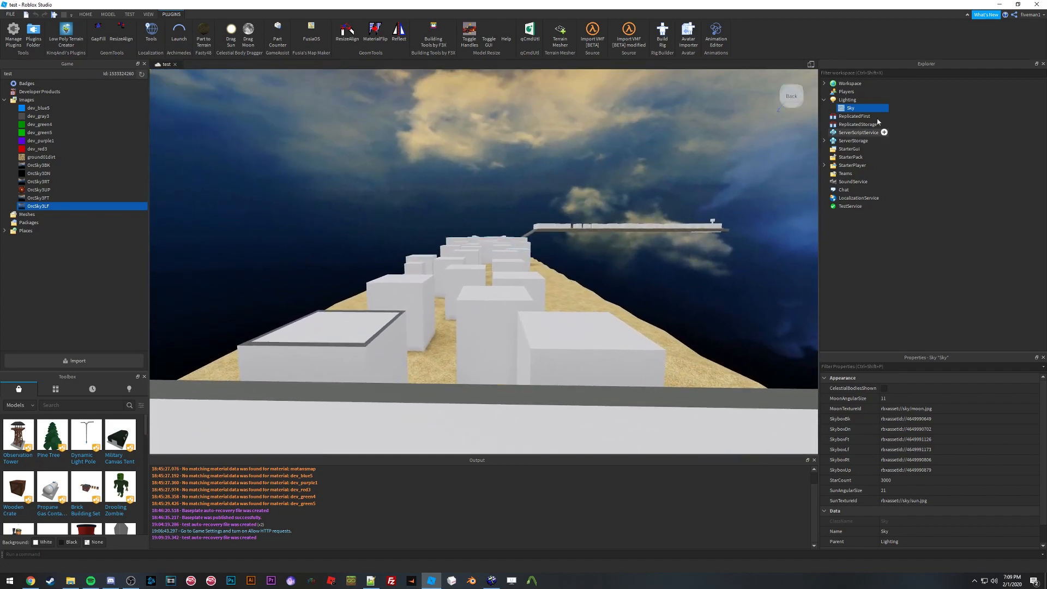
Step: Insert a new Model into the Workspace
{"action": "left_click", "coordinate": [824, 84]}
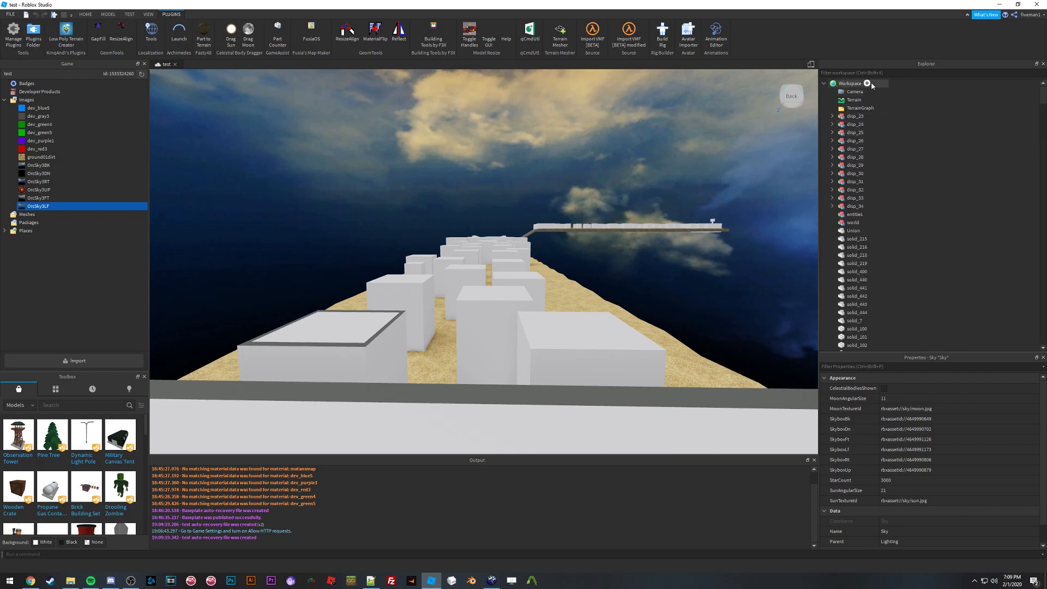
{"action": "left_click", "coordinate": [867, 84]}
{"action": "type", "text": "mo"}
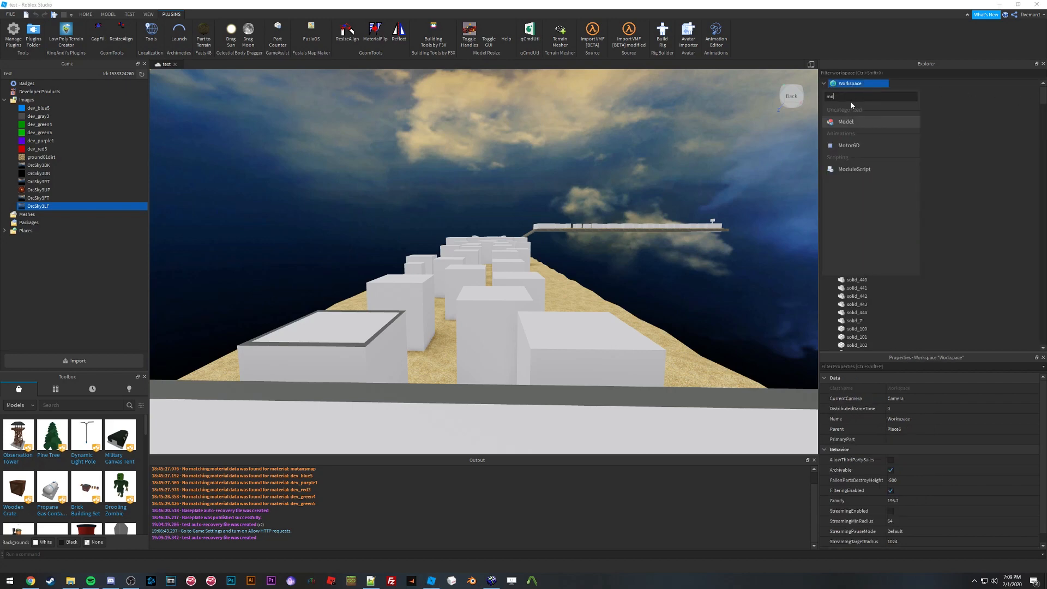
{"action": "left_click", "coordinate": [846, 124]}
{"action": "left_click", "coordinate": [855, 118]}
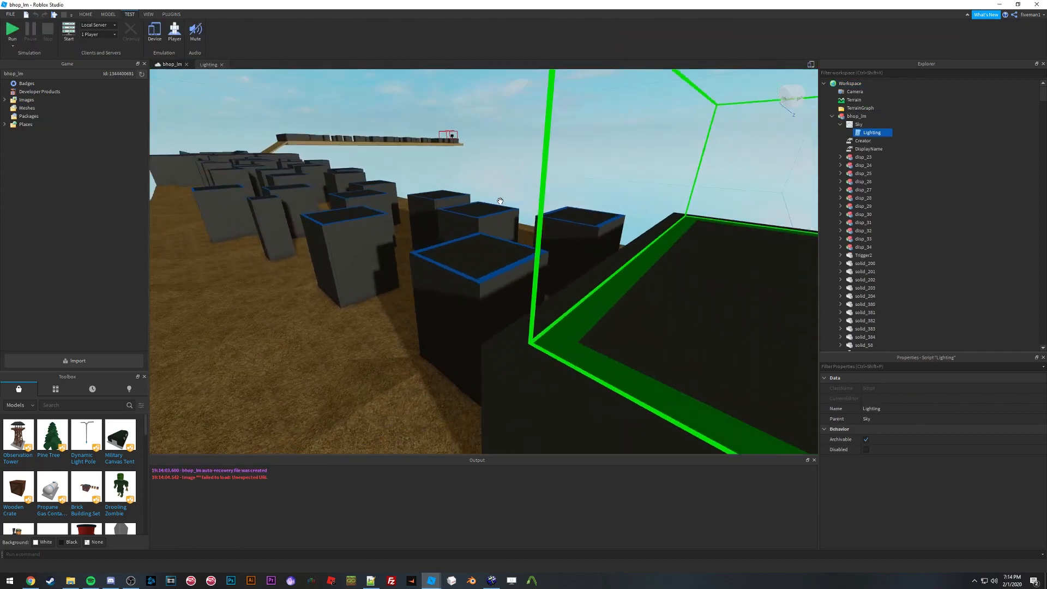
Step: Fly around the bhop_lm place to examine the map and its Sky
{"action": "key", "text": "s"}
{"action": "right_click_drag", "start_coordinate": [501, 201], "coordinate": [500, 201]}
{"action": "left_click", "coordinate": [457, 252]}
{"action": "key", "text": "s"}
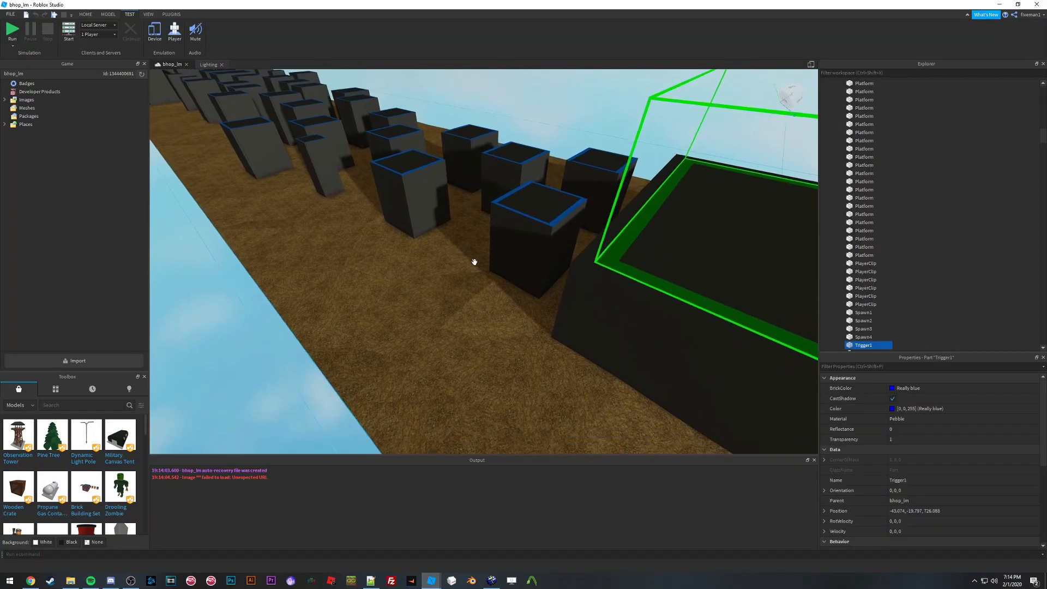
{"action": "left_click", "coordinate": [492, 165]}
{"action": "key", "text": "w"}
{"action": "right_click_drag", "start_coordinate": [502, 170], "coordinate": [501, 170]}
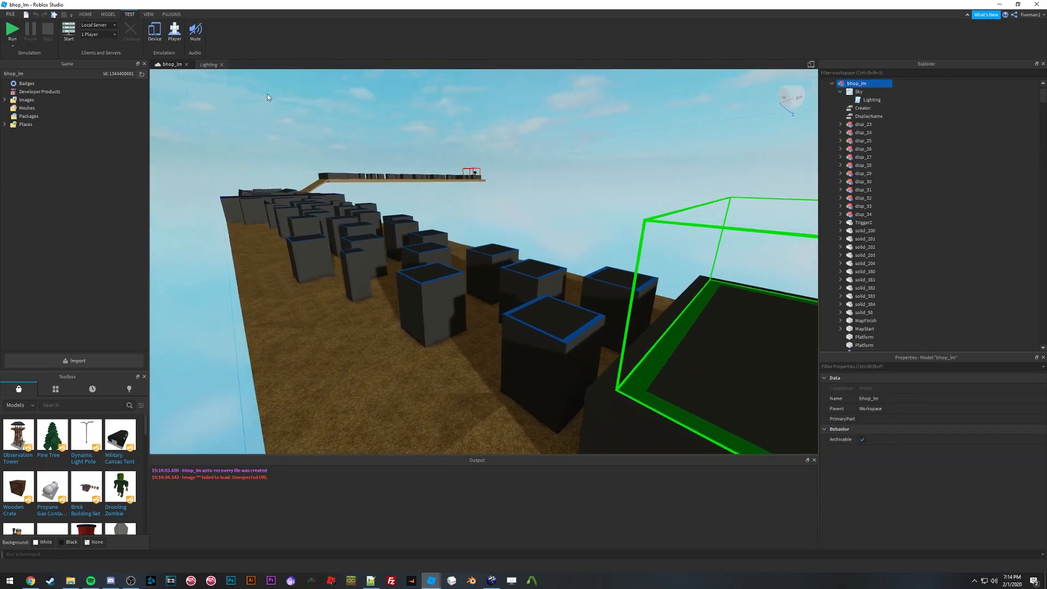
{"action": "right_click_drag", "start_coordinate": [433, 189], "coordinate": [433, 189]}
{"action": "key", "text": "w"}
{"action": "key", "text": "w"}
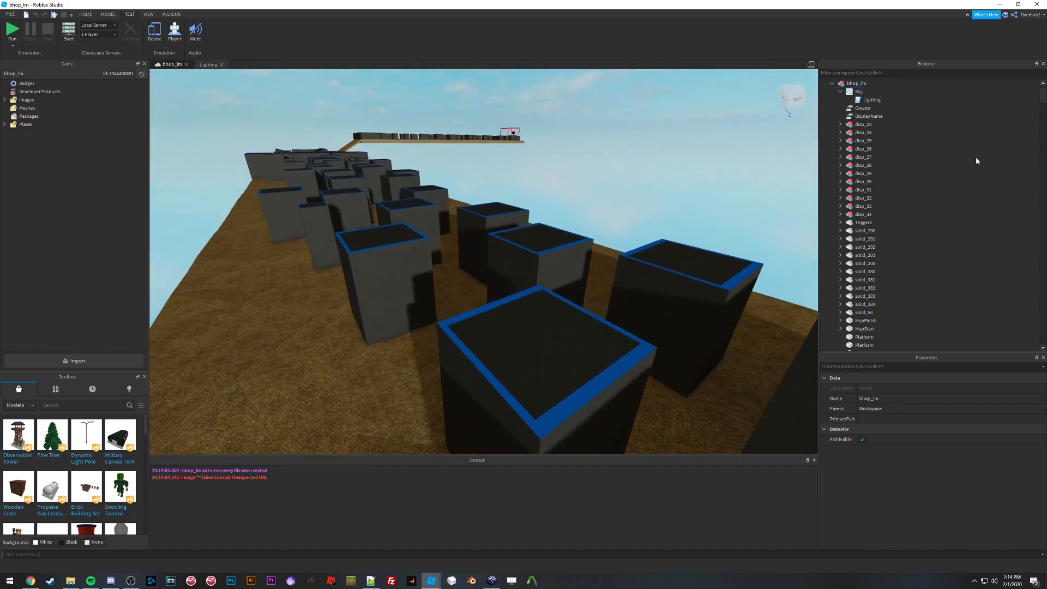
{"action": "right_click_drag", "start_coordinate": [495, 173], "coordinate": [496, 174]}
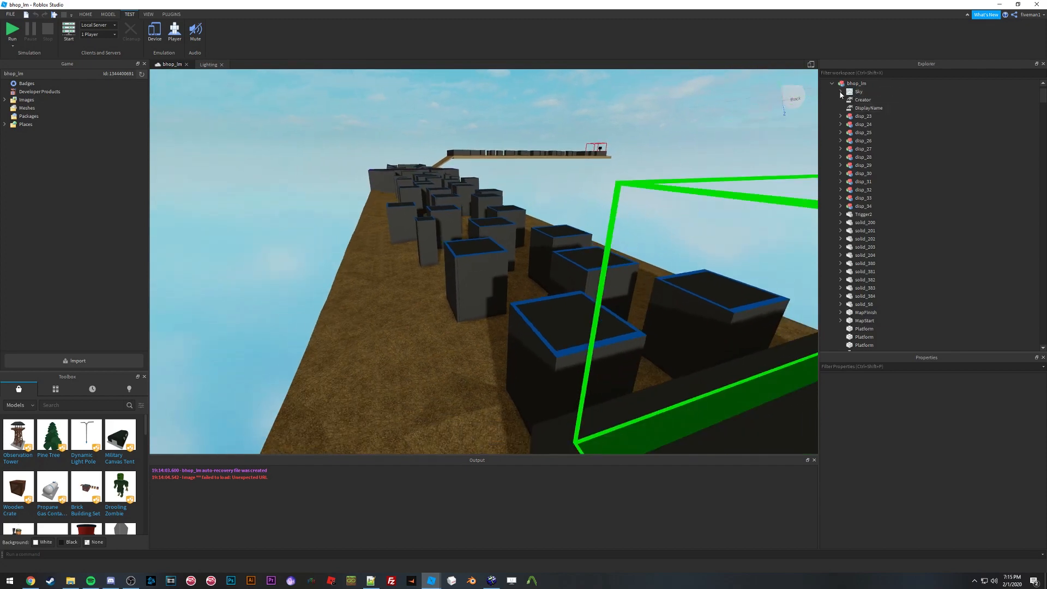
Step: Open the Lighting script inside the bhop_lm Sky to read it, then return to the map view
{"action": "scroll", "coordinate": [862, 106], "scroll_direction": "up", "scroll_amount": 2}
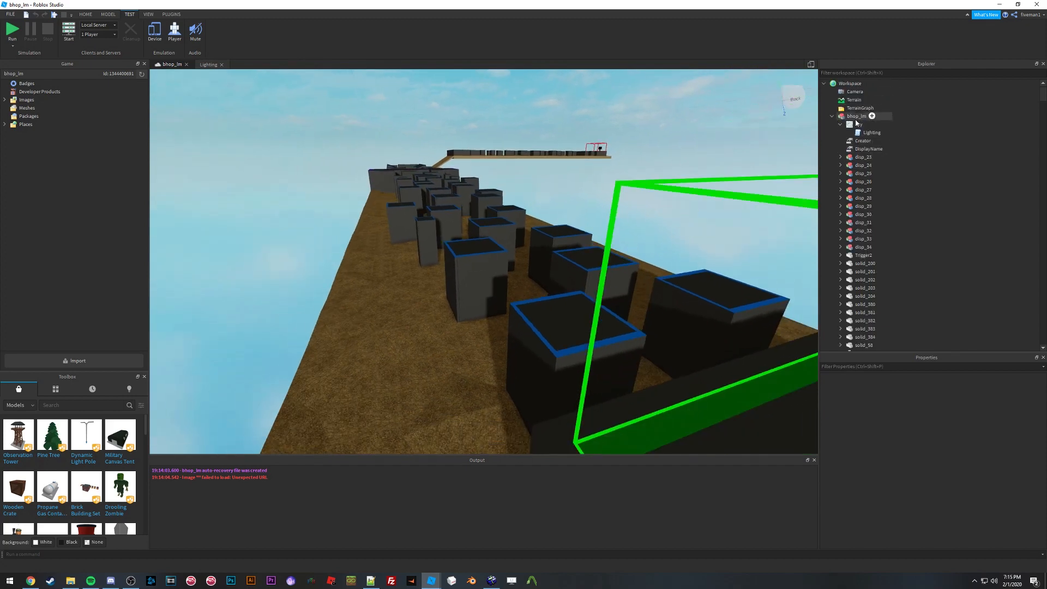
{"action": "double_click", "coordinate": [858, 134]}
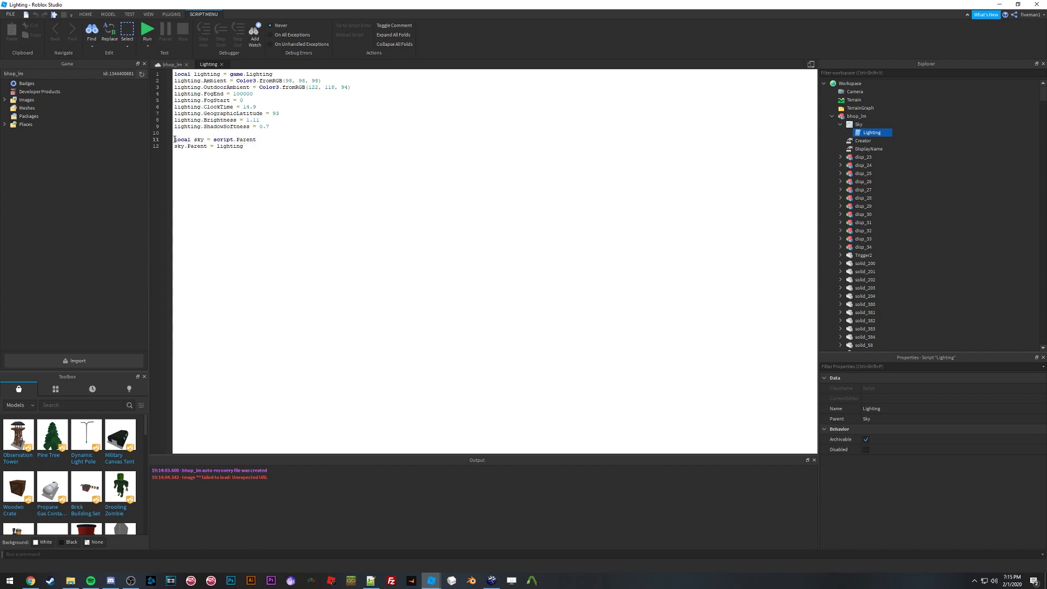
{"action": "left_click", "coordinate": [171, 65]}
{"action": "middle_click_drag", "start_coordinate": [487, 197], "coordinate": [545, 199]}
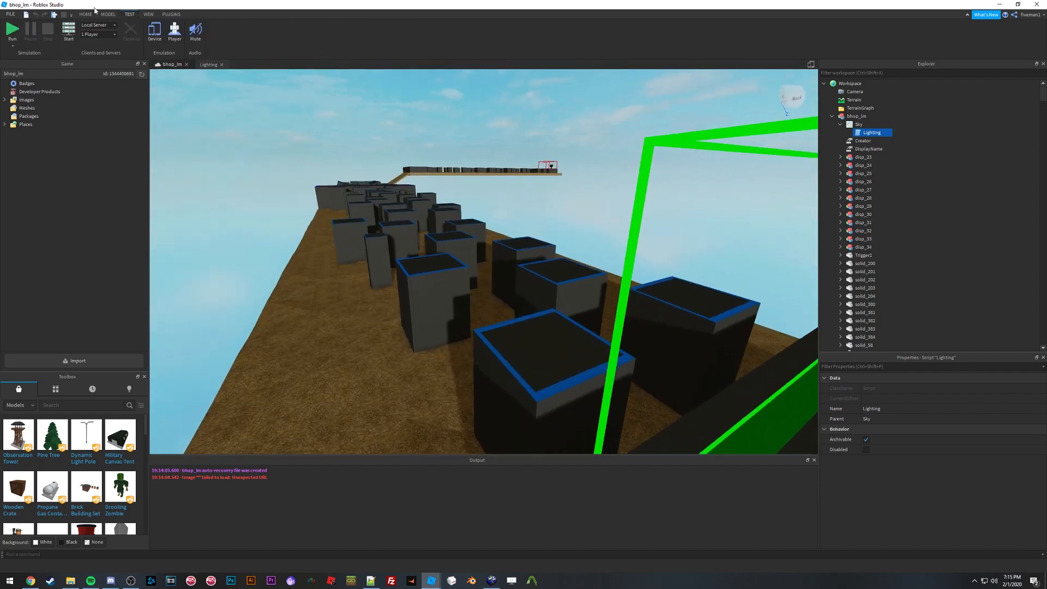
Step: Run the place to preview the skybox in play, then stop the test
{"action": "left_click", "coordinate": [85, 14]}
{"action": "left_click", "coordinate": [130, 14]}
{"action": "left_click", "coordinate": [85, 14]}
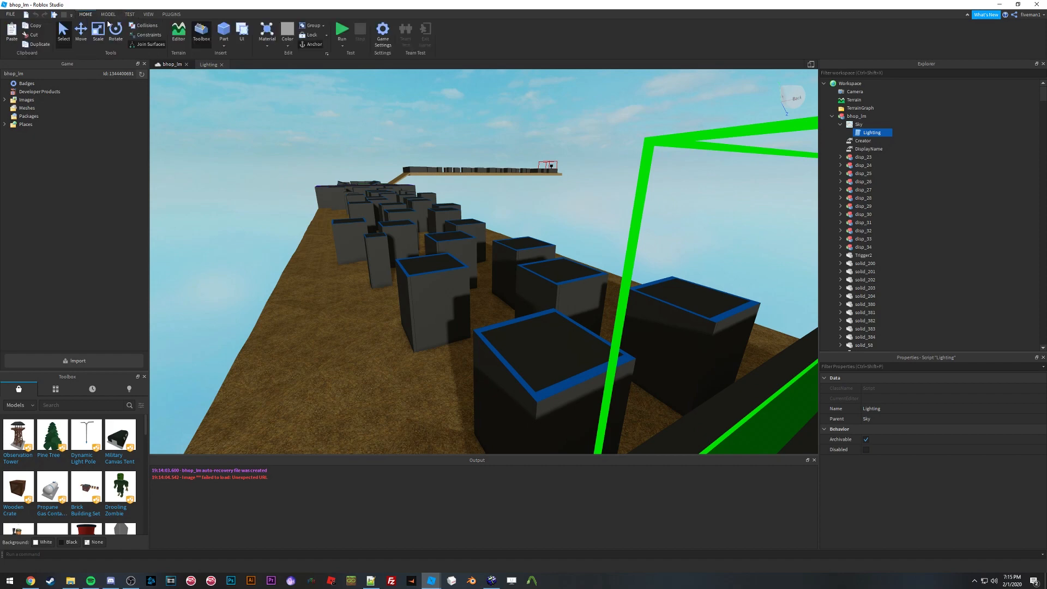
{"action": "left_click", "coordinate": [342, 46]}
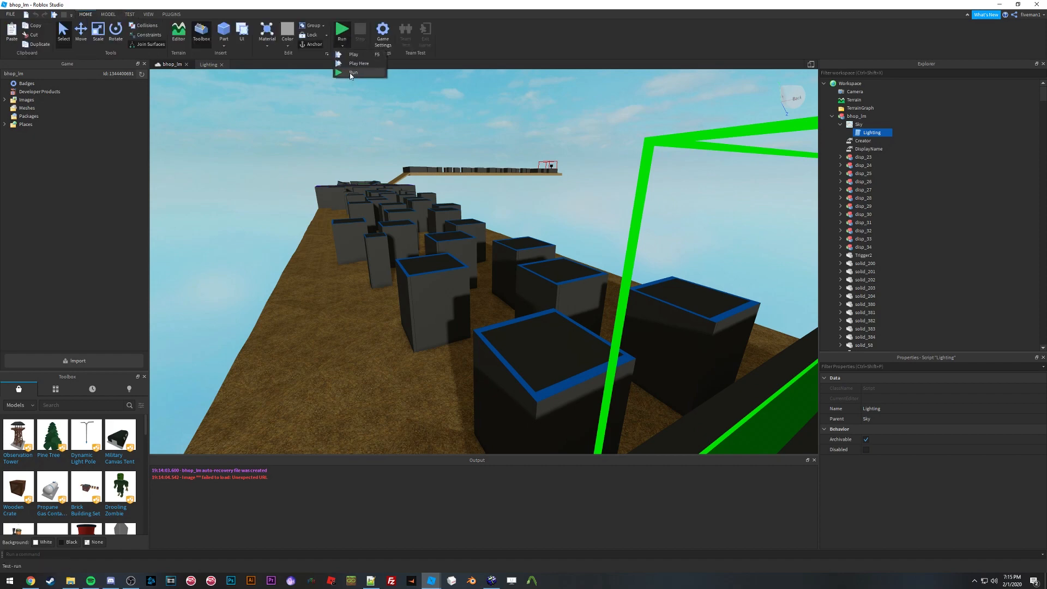
{"action": "left_click", "coordinate": [350, 74]}
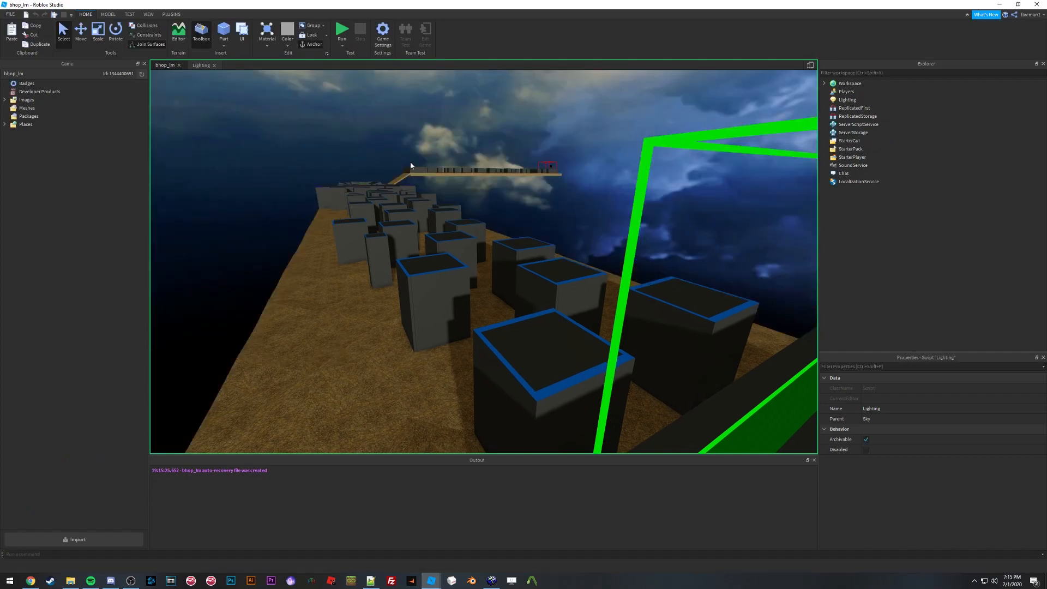
{"action": "right_click_drag", "start_coordinate": [481, 182], "coordinate": [451, 182]}
{"action": "left_click", "coordinate": [64, 15]}
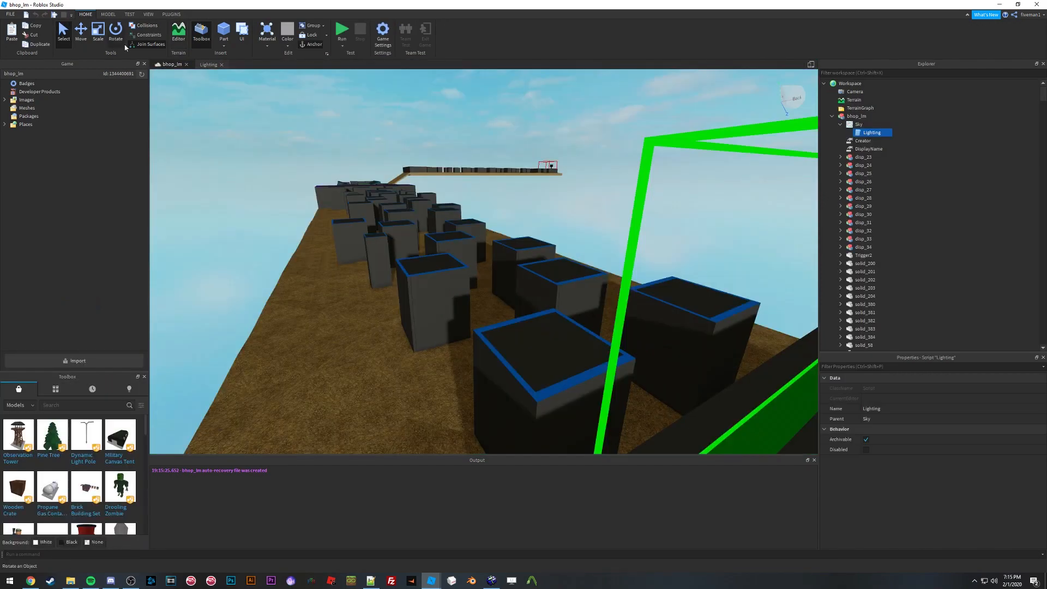
Step: Open the Lighting script under the Sky again
{"action": "double_click", "coordinate": [862, 134]}
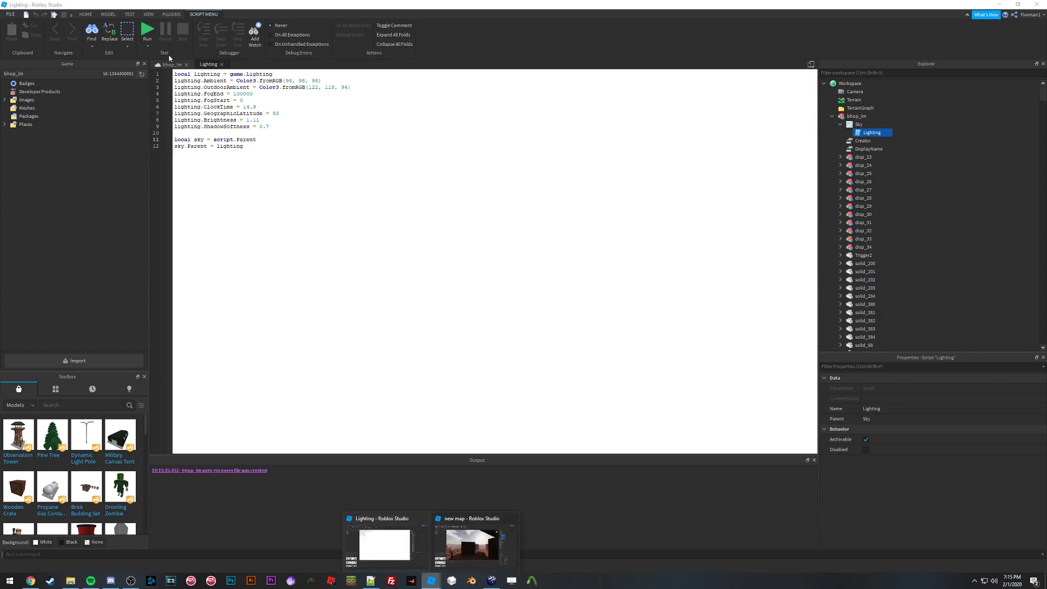
Step: Collapse the bhop_lm model and select the Lighting service to view its properties
{"action": "left_click", "coordinate": [279, 122]}
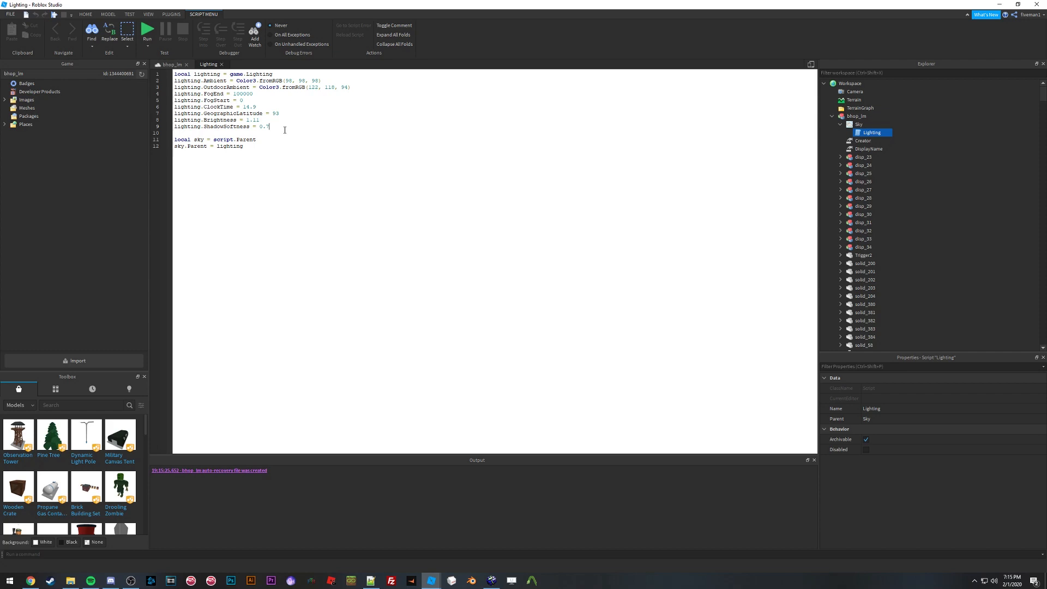
{"action": "left_click", "coordinate": [833, 116]}
{"action": "left_click", "coordinate": [845, 133]}
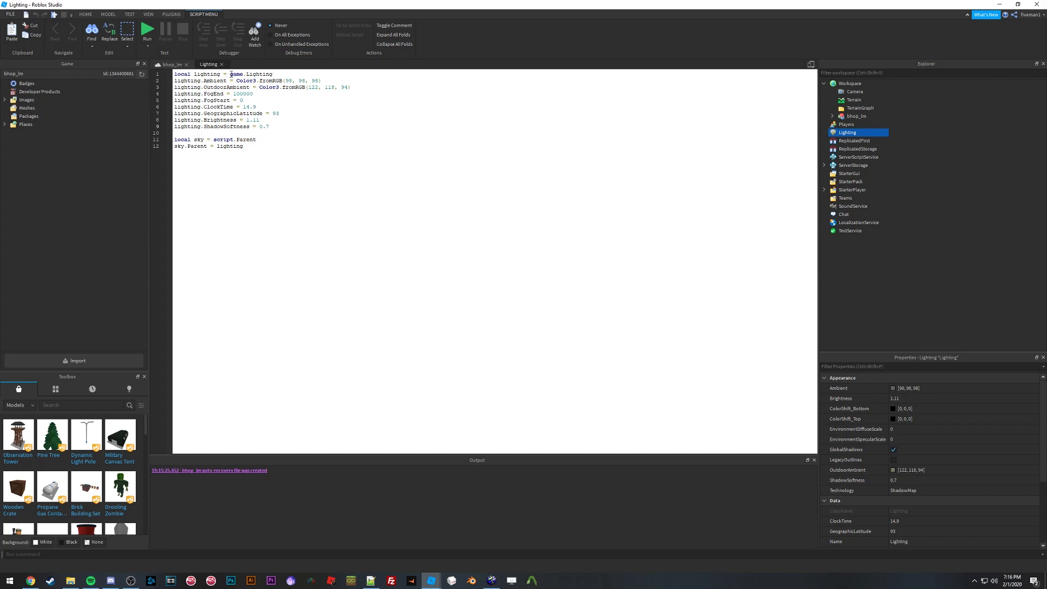
Step: Try replacing Lighting with game.Lighting at the start of the script's property lines, then undo the edits
{"action": "left_click", "coordinate": [273, 74]}
{"action": "left_click_drag", "start_coordinate": [282, 73], "coordinate": [230, 74]}
{"action": "key", "text": "ctrl+c"}
{"action": "left_click", "coordinate": [200, 80]}
{"action": "double_click", "coordinate": [200, 81]}
{"action": "key", "text": "ctrl+v"}
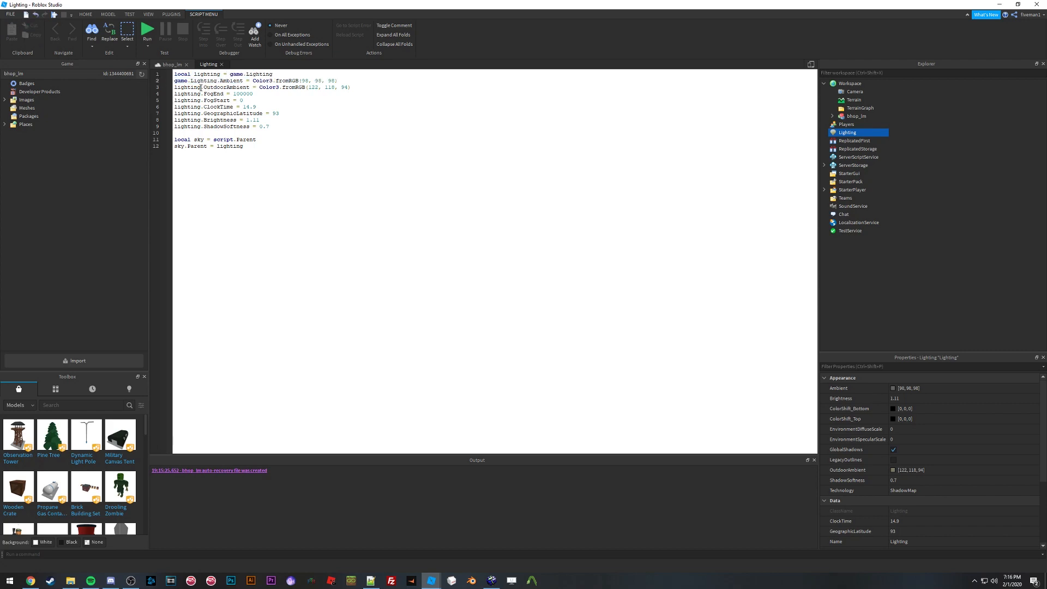
{"action": "double_click", "coordinate": [200, 88]}
{"action": "key", "text": "ctrl+v"}
{"action": "double_click", "coordinate": [200, 95]}
{"action": "key", "text": "ctrl+v"}
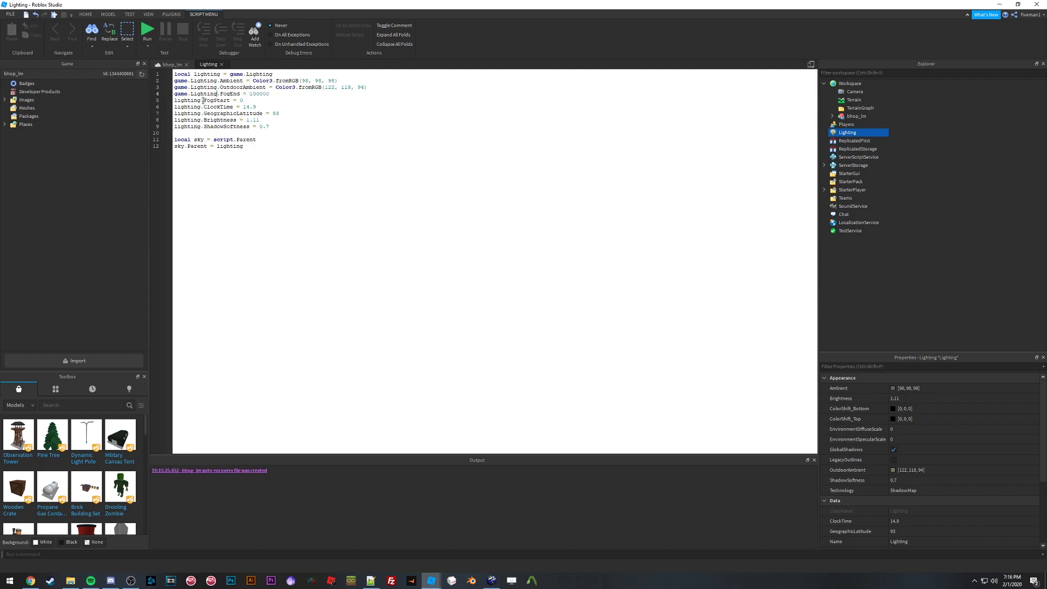
{"action": "left_click", "coordinate": [201, 100], "text": "shift"}
{"action": "key", "text": "BackSpace"}
{"action": "key", "text": "ctrl+z"}
{"action": "key", "text": "ctrl+z"}
{"action": "key", "text": "ctrl+z"}
{"action": "key", "text": "ctrl+z"}
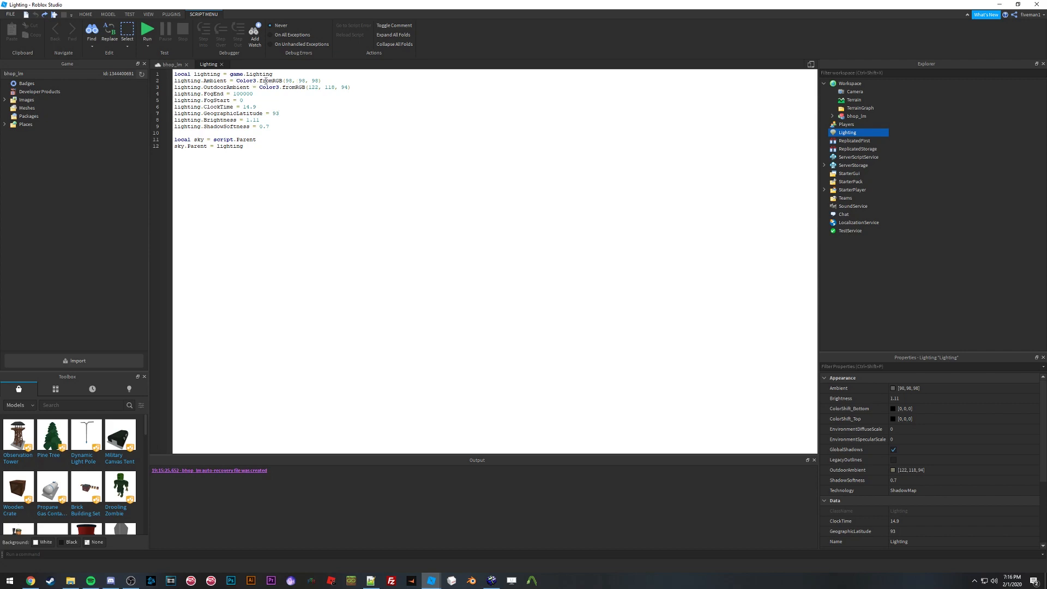
Step: Copy the Lighting Ambient property value and paste it over the Ambient colour numbers in the script
{"action": "left_click_drag", "start_coordinate": [259, 81], "coordinate": [317, 81]}
{"action": "left_click", "coordinate": [315, 80]}
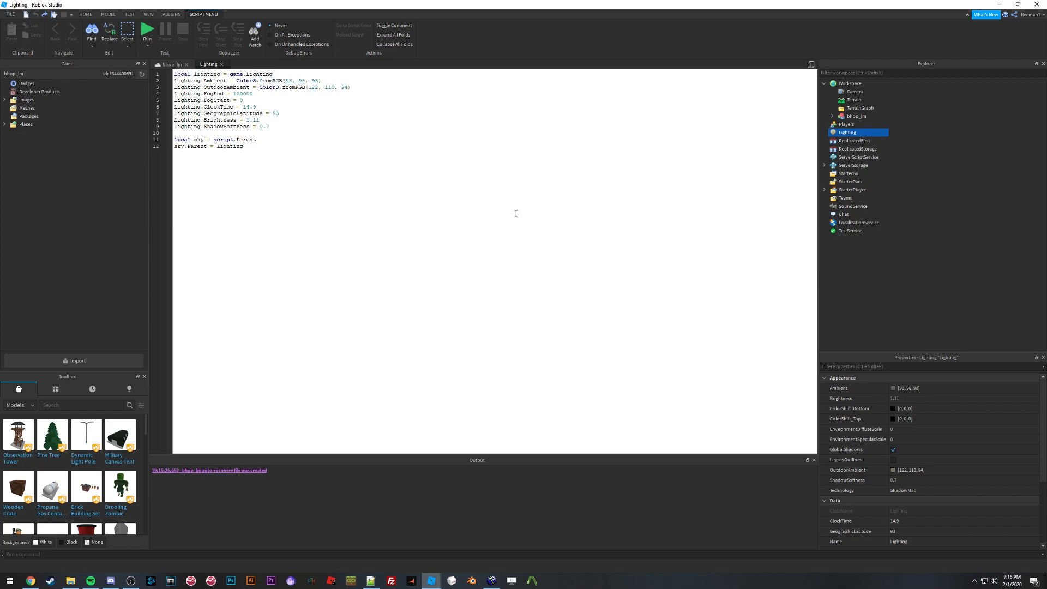
{"action": "left_click", "coordinate": [908, 388]}
{"action": "key", "text": "ctrl+c"}
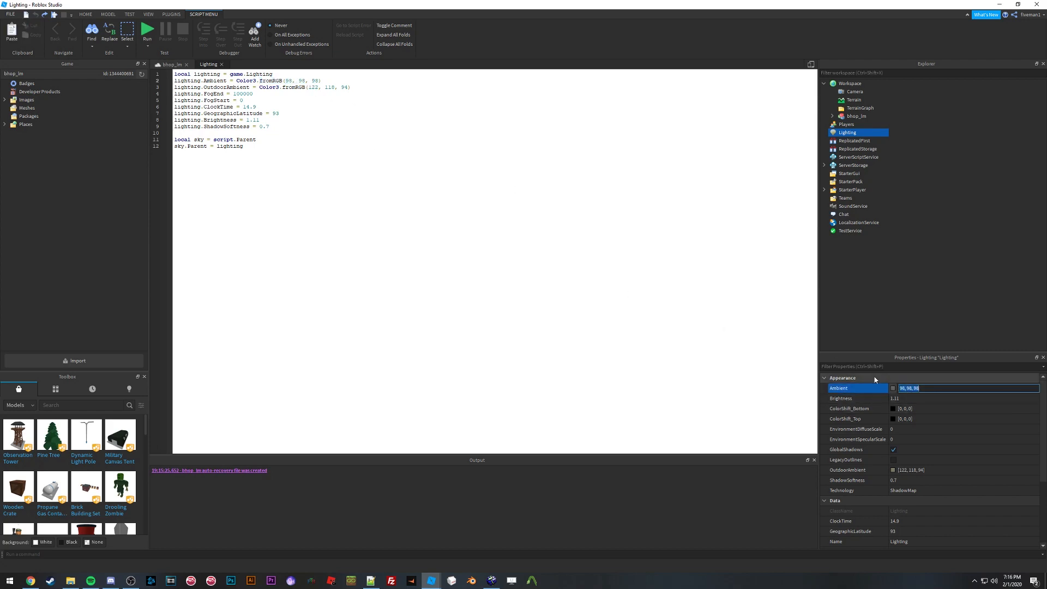
{"action": "left_click_drag", "start_coordinate": [286, 80], "coordinate": [318, 81]}
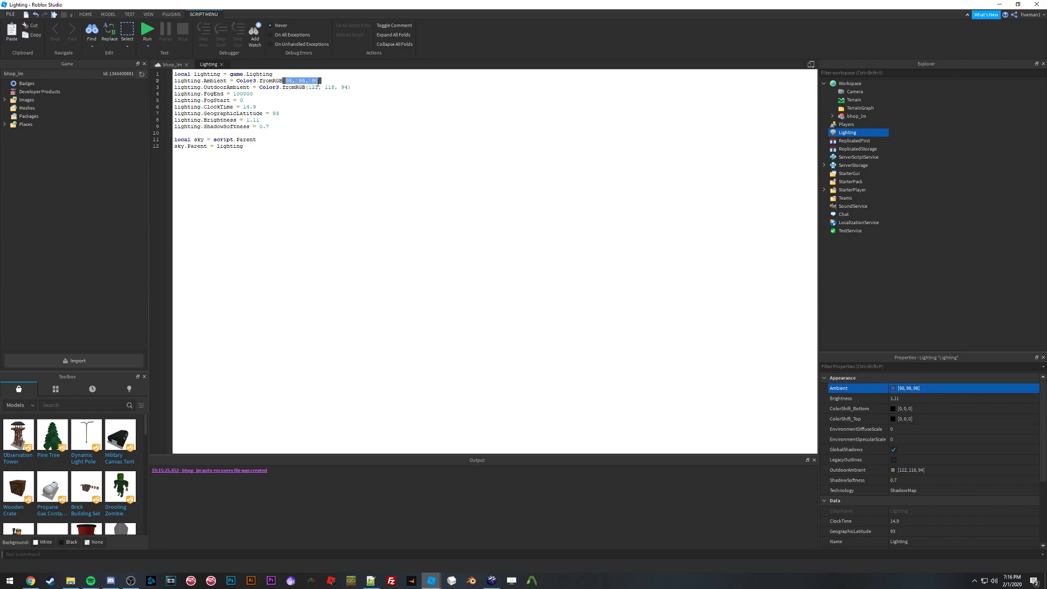
{"action": "key", "text": "ctrl+v"}
{"action": "left_click", "coordinate": [357, 87]}
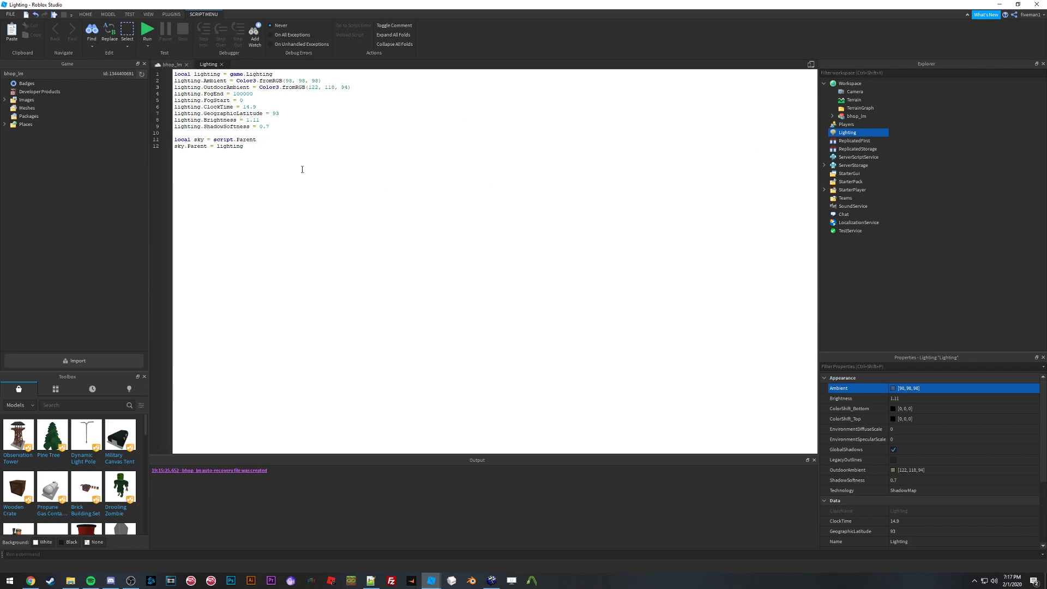
Step: Try lowering the Lighting ClockTime to about 13.8 in the place view, then undo the change
{"action": "left_click", "coordinate": [172, 64]}
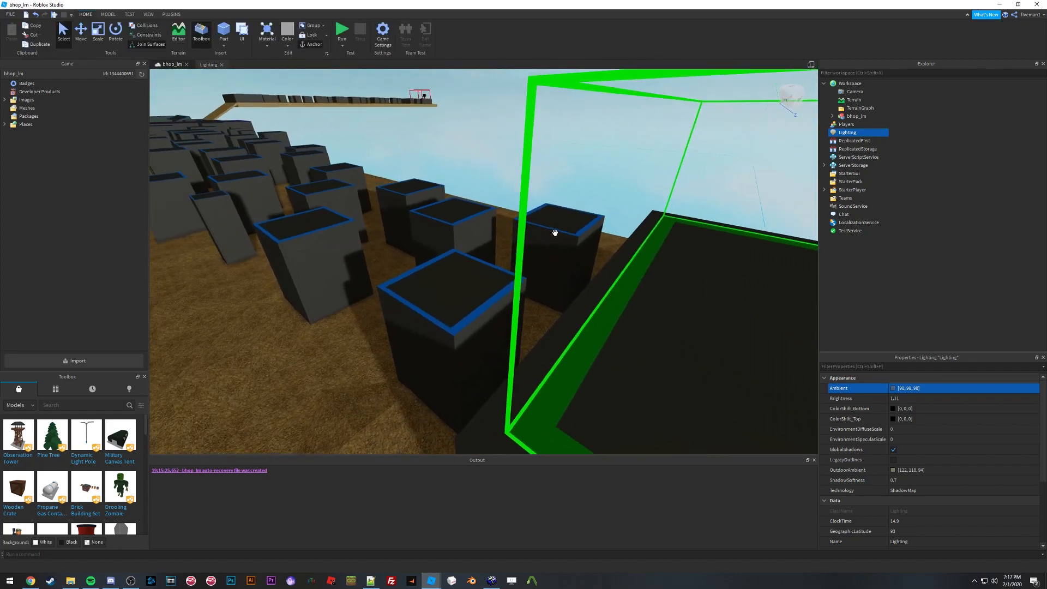
{"action": "right_click_drag", "start_coordinate": [554, 233], "coordinate": [555, 233]}
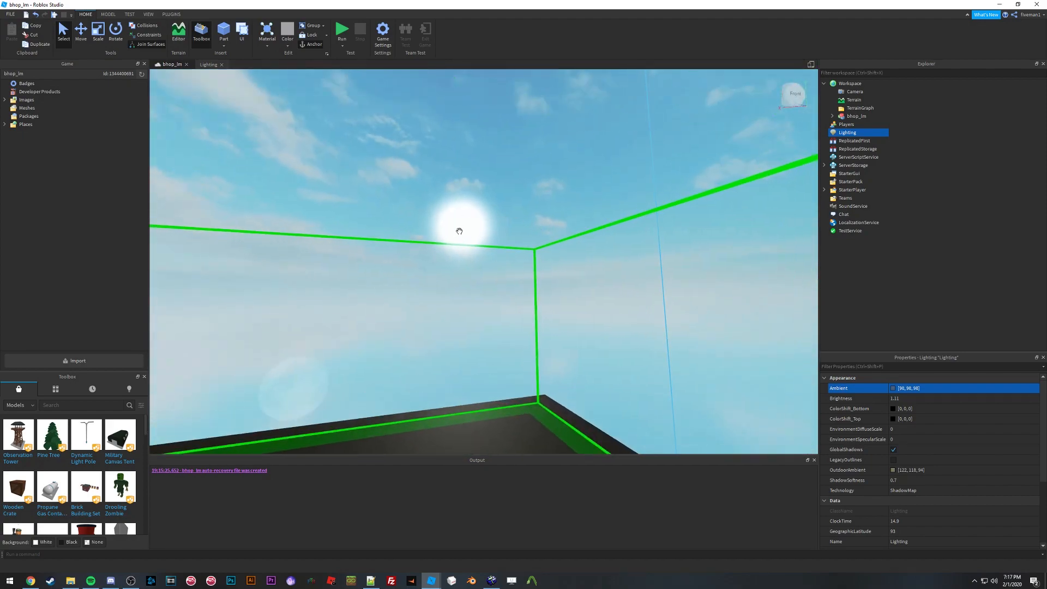
{"action": "right_click_drag", "start_coordinate": [459, 225], "coordinate": [467, 226]}
{"action": "scroll", "coordinate": [911, 432], "scroll_direction": "down", "scroll_amount": 3}
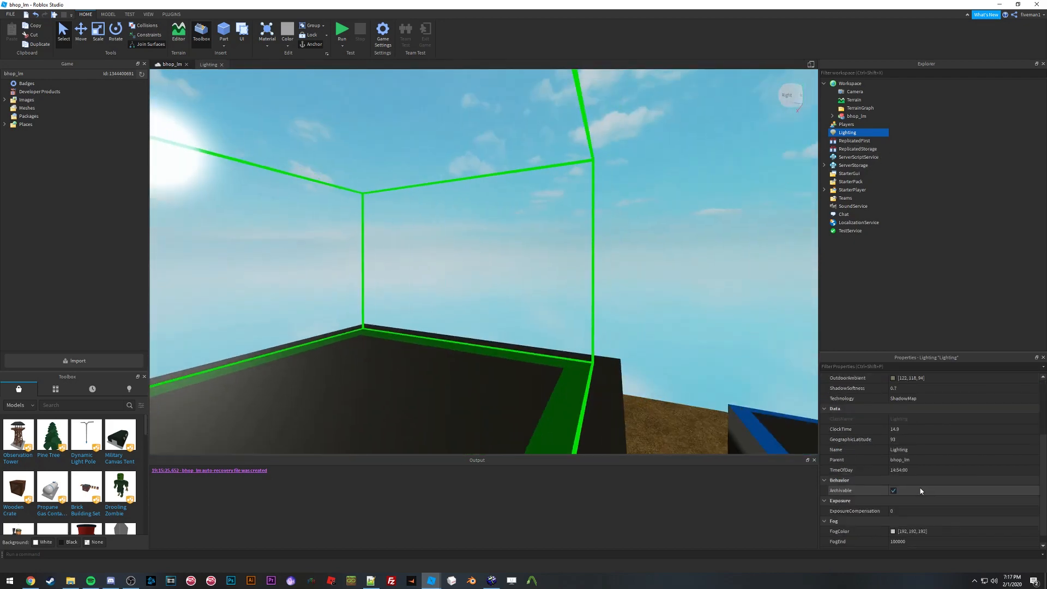
{"action": "left_click", "coordinate": [911, 430]}
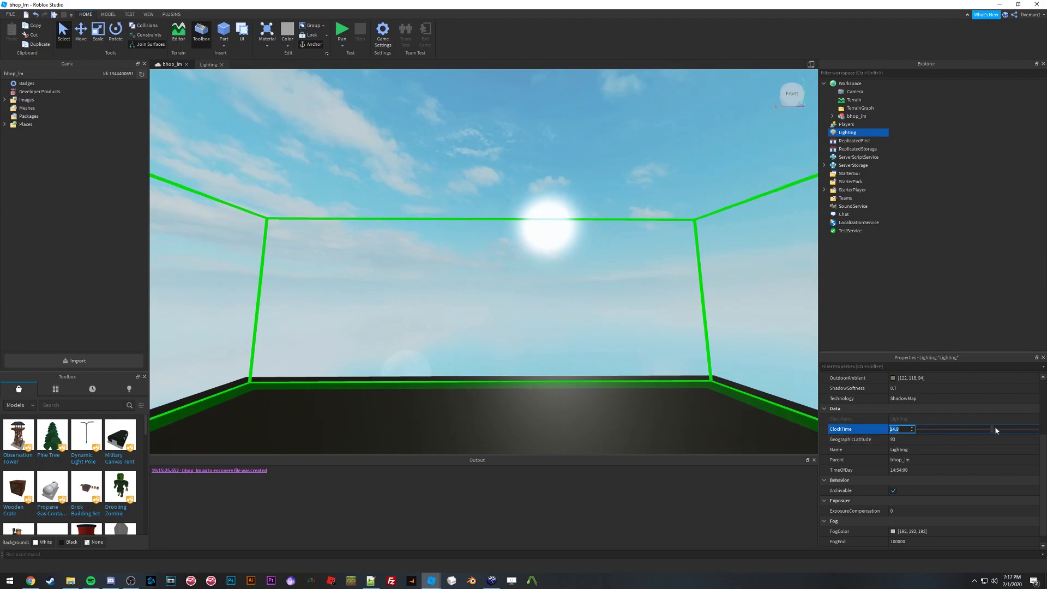
{"action": "mouse_move", "coordinate": [996, 430]}
{"action": "left_mouse_down"}
{"action": "mouse_move", "coordinate": [973, 430]}
{"action": "mouse_move", "coordinate": [991, 430]}
{"action": "left_mouse_up"}
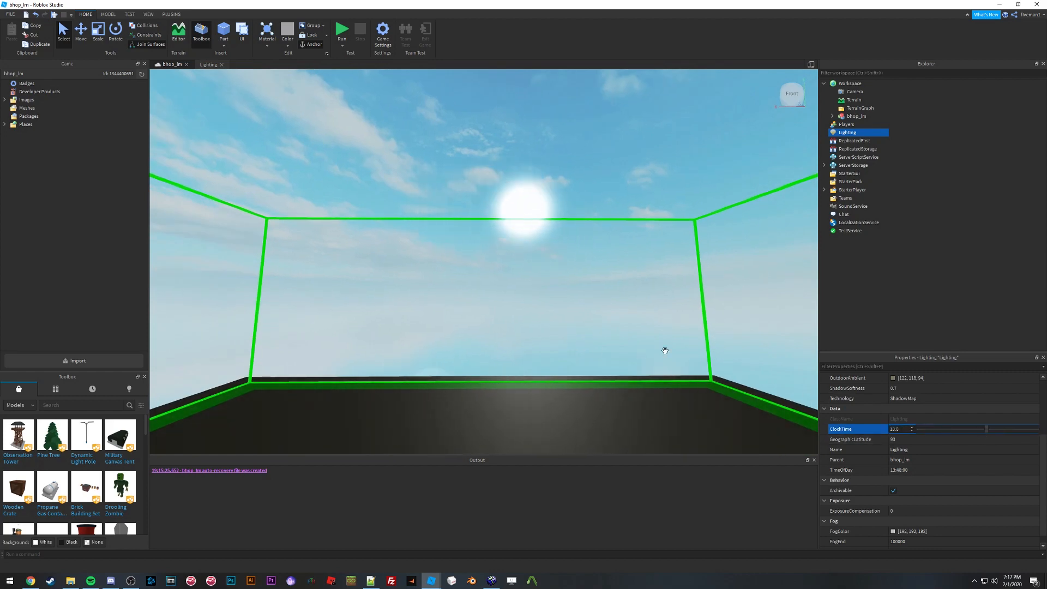
{"action": "right_click_drag", "start_coordinate": [587, 304], "coordinate": [587, 303]}
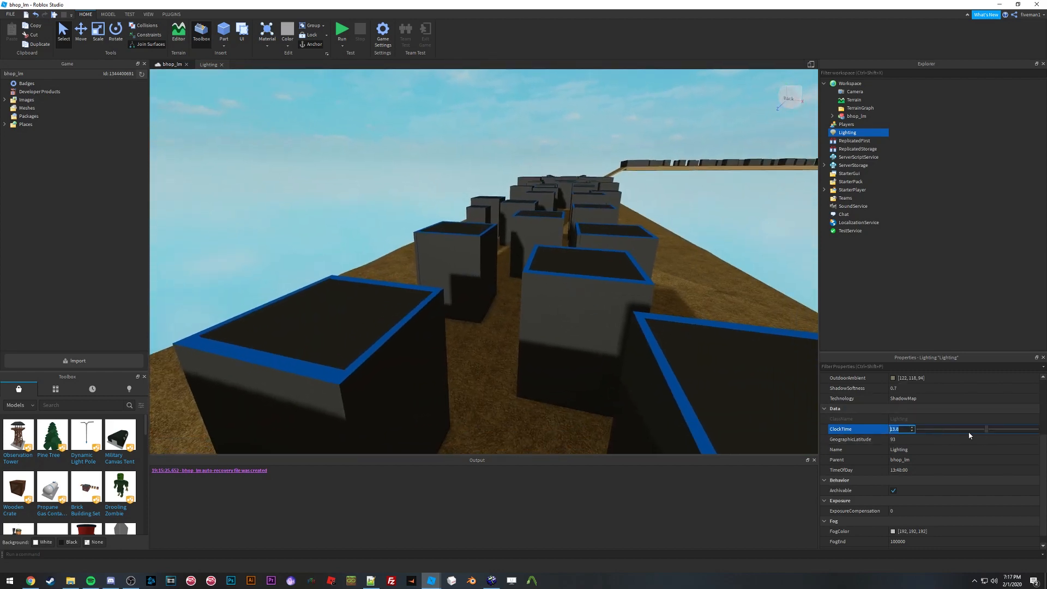
{"action": "left_click_drag", "start_coordinate": [986, 430], "coordinate": [970, 429]}
{"action": "right_click_drag", "start_coordinate": [549, 241], "coordinate": [537, 220]}
{"action": "key", "text": "ctrl+z"}
{"action": "key", "text": "ctrl+z"}
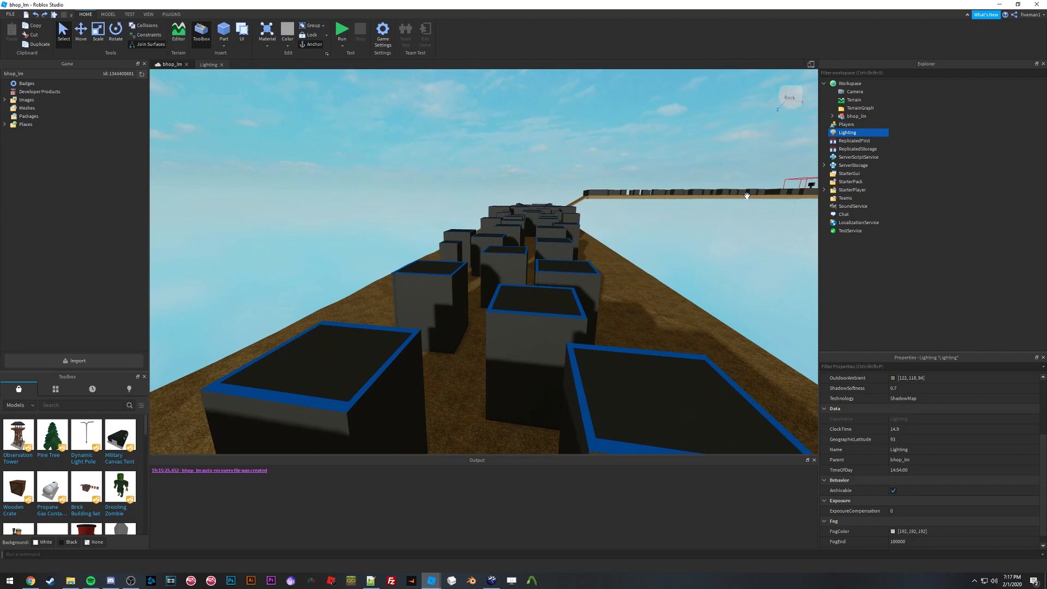
Step: Set Lighting ColorShift_Top to 122, 118, 94, matching OutdoorAmbient
{"action": "right_click_drag", "start_coordinate": [451, 232], "coordinate": [451, 235]}
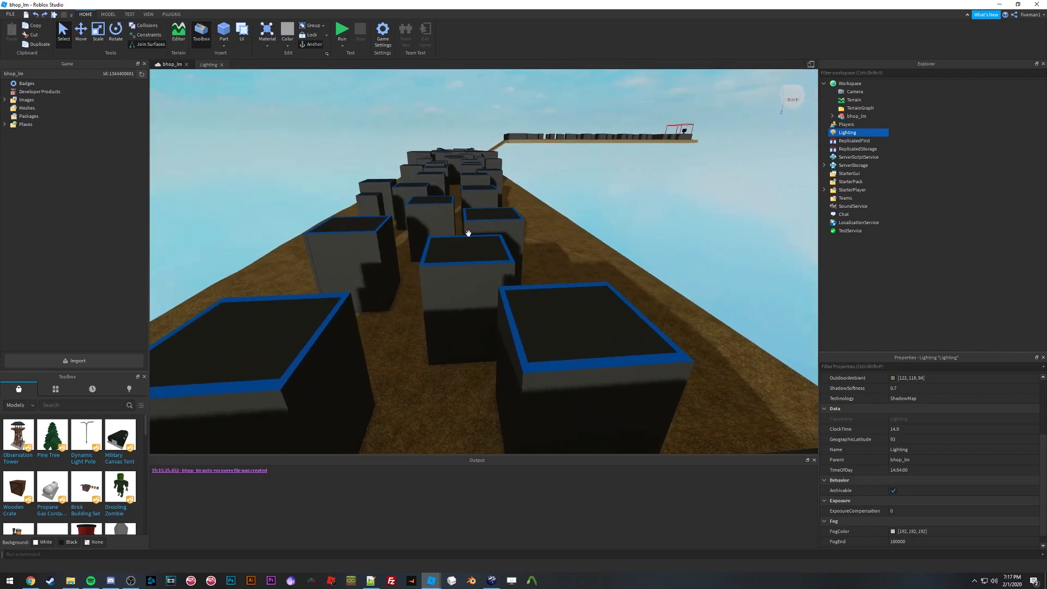
{"action": "right_click_drag", "start_coordinate": [549, 241], "coordinate": [546, 241]}
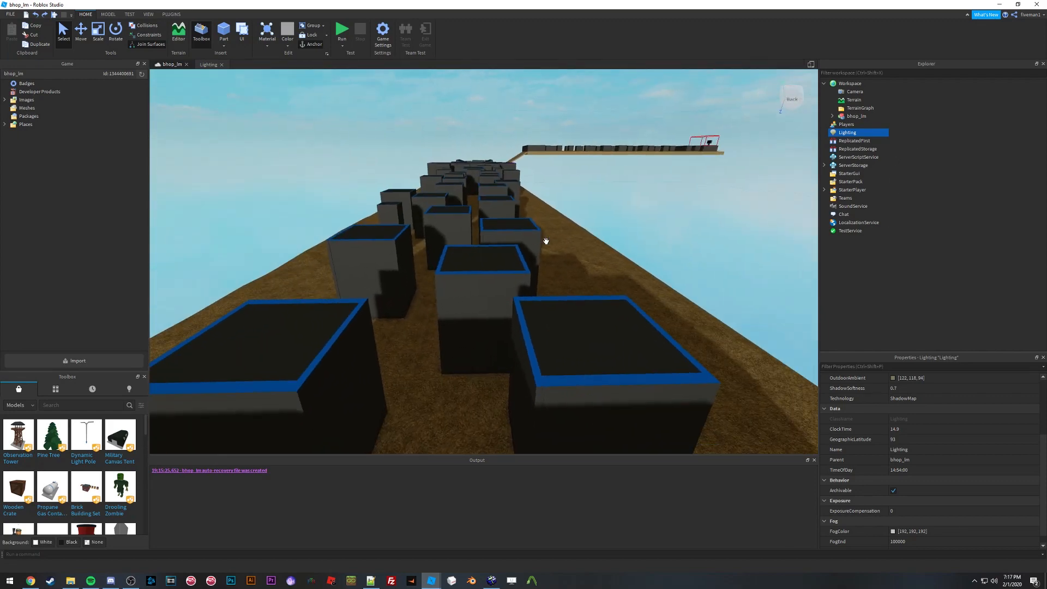
{"action": "scroll", "coordinate": [944, 437], "scroll_direction": "up", "scroll_amount": 3}
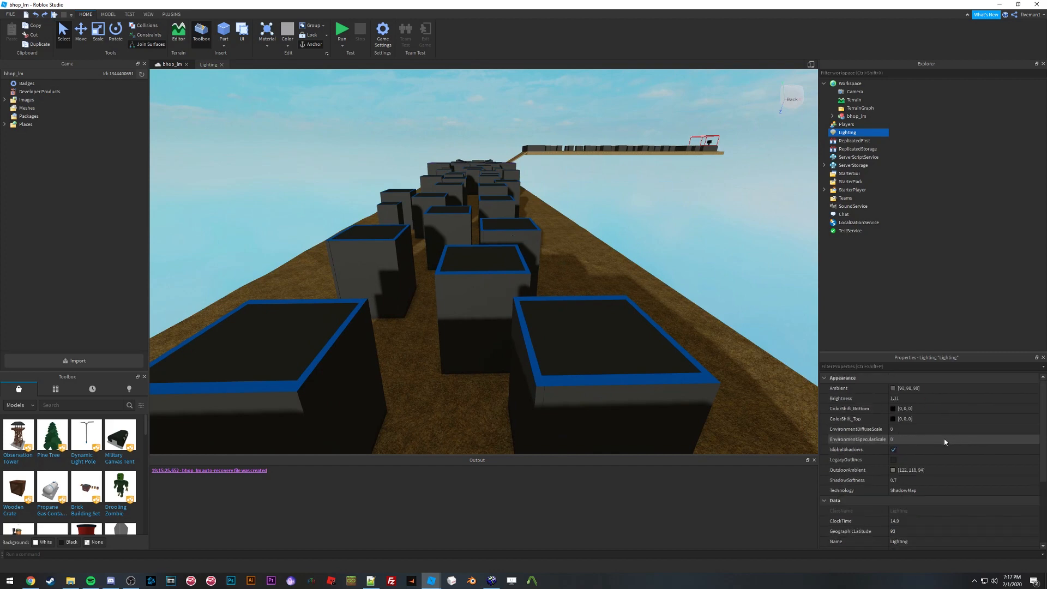
{"action": "right_click_drag", "start_coordinate": [581, 278], "coordinate": [582, 279]}
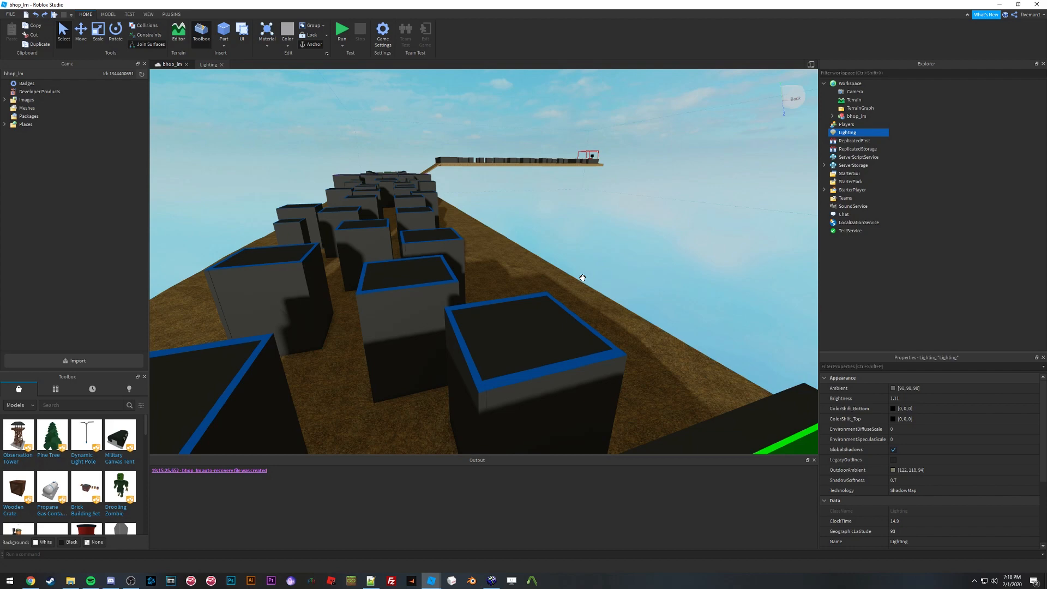
{"action": "right_click_drag", "start_coordinate": [477, 255], "coordinate": [474, 247]}
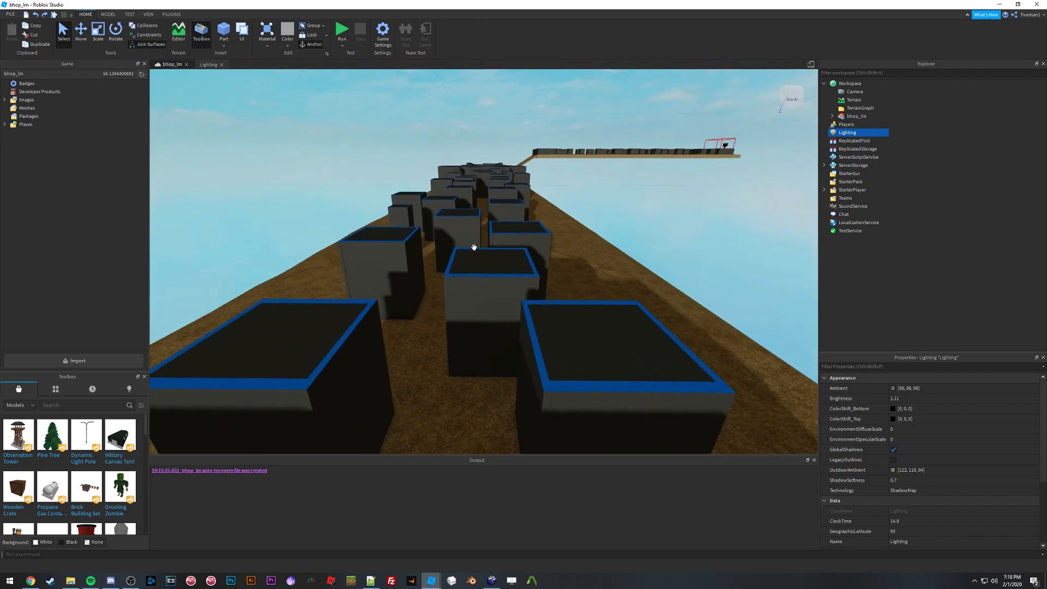
{"action": "left_click", "coordinate": [911, 472]}
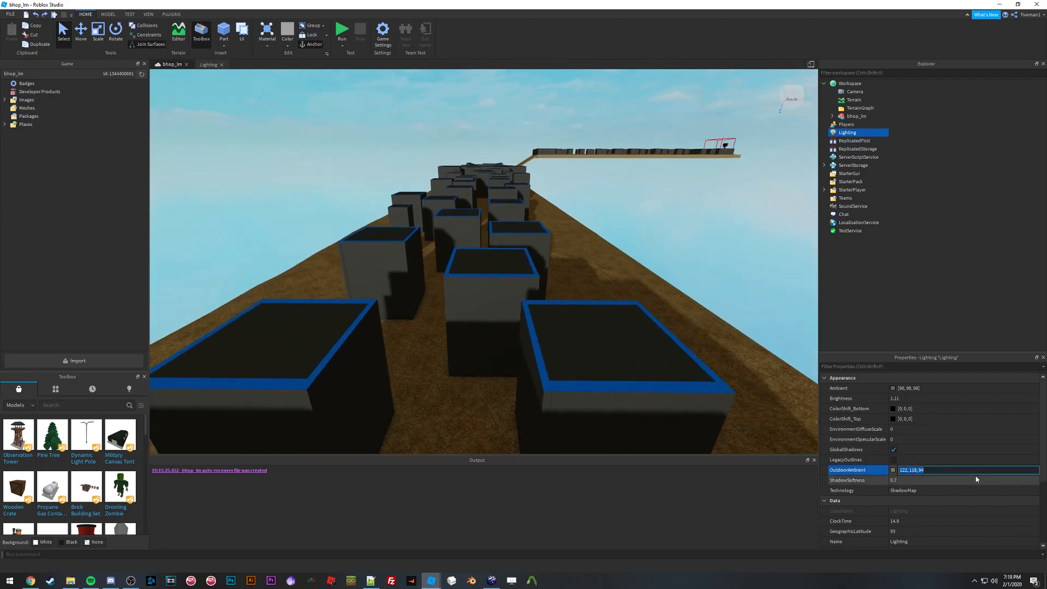
{"action": "left_click", "coordinate": [922, 420]}
{"action": "key", "text": "ctrl+v"}
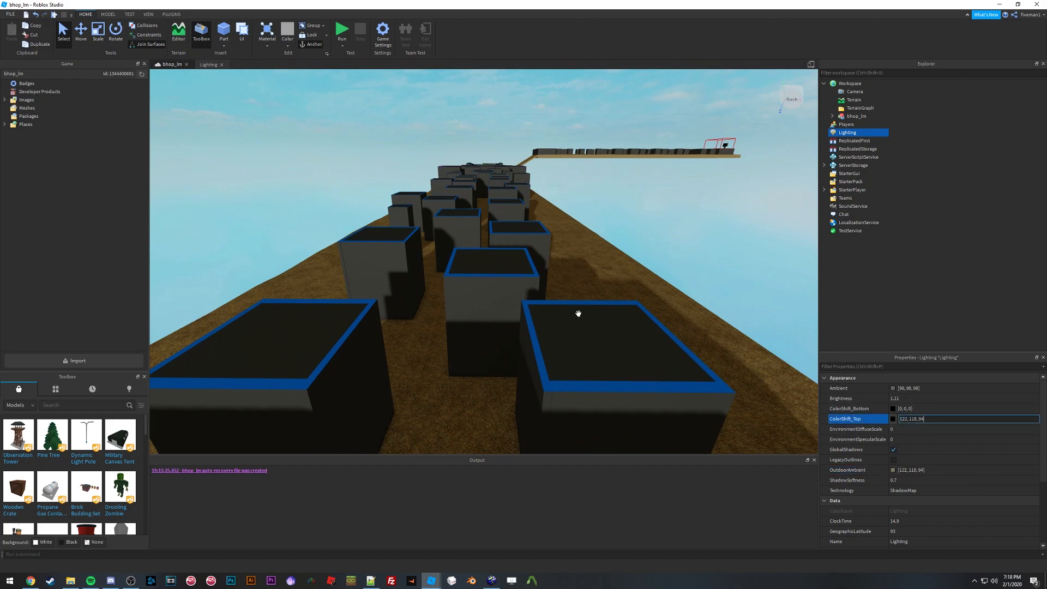
{"action": "key", "text": "Return"}
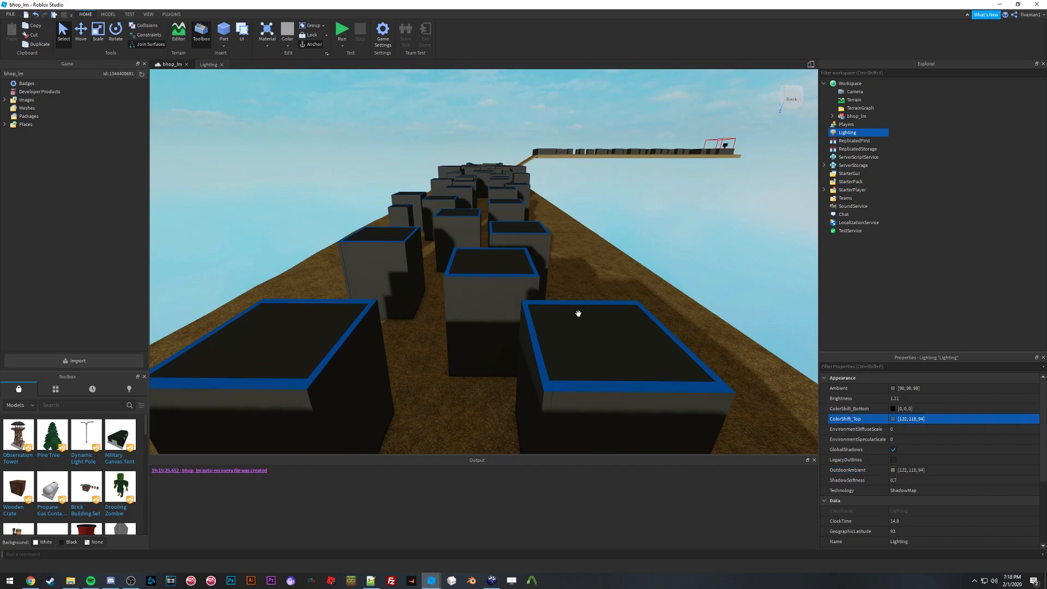
Step: Pick a near-white warm colour, 255, 253, 251, for ColorShift_Top in the colour picker
{"action": "left_click", "coordinate": [893, 419]}
{"action": "left_click_drag", "start_coordinate": [568, 199], "coordinate": [390, 319]}
{"action": "left_click_drag", "start_coordinate": [440, 365], "coordinate": [460, 329]}
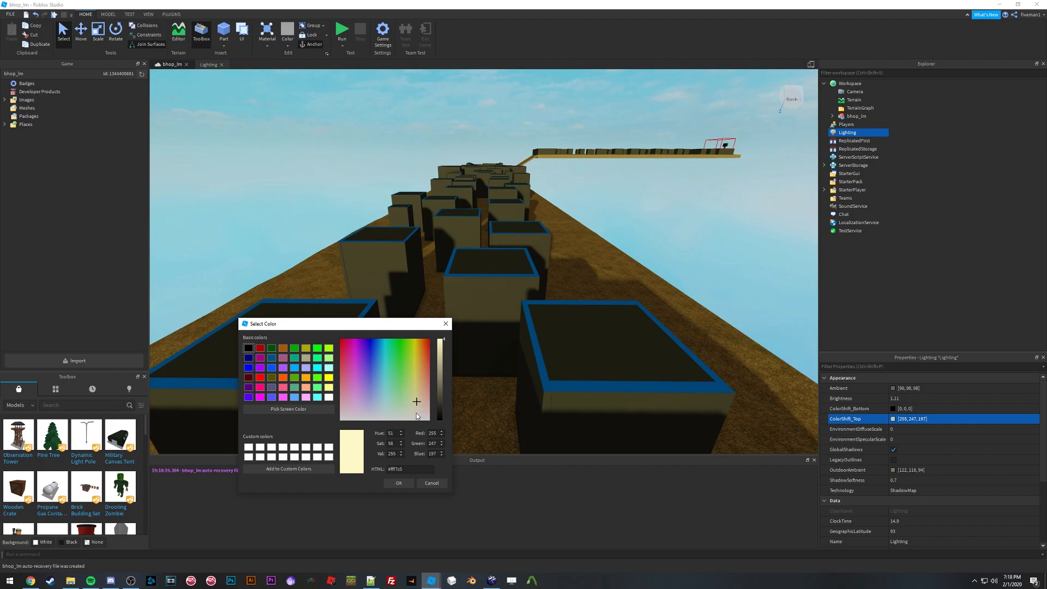
{"action": "left_click", "coordinate": [401, 484]}
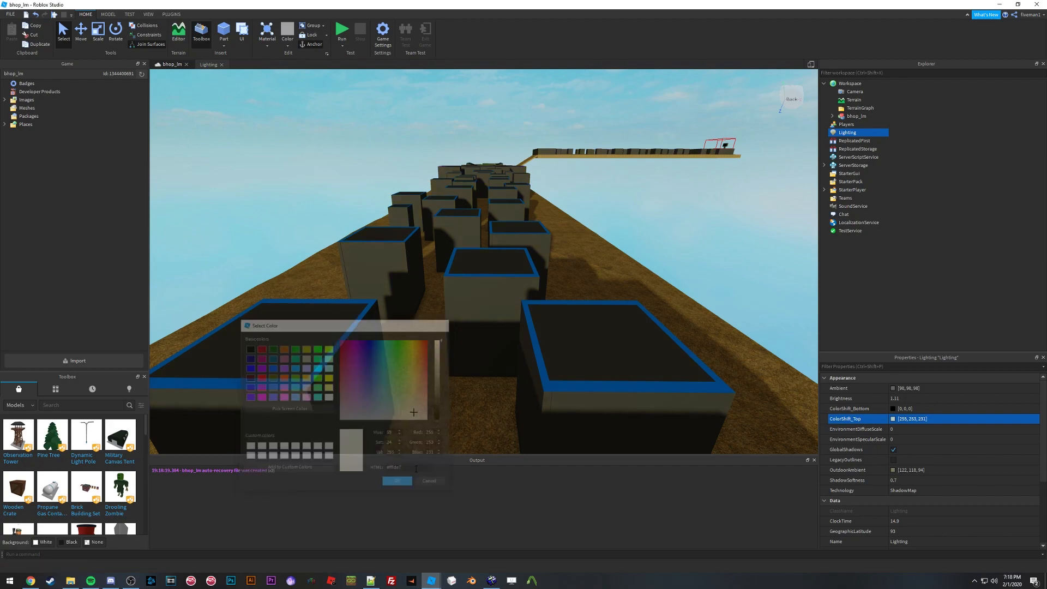
Step: Fly around the map to inspect the new lighting tint, dismissing the colour picker
{"action": "right_click_drag", "start_coordinate": [517, 264], "coordinate": [535, 286]}
{"action": "key", "text": "w"}
{"action": "key", "text": "w"}
{"action": "key", "text": "s"}
{"action": "key", "text": "w"}
{"action": "key", "text": "s"}
{"action": "key", "text": "w"}
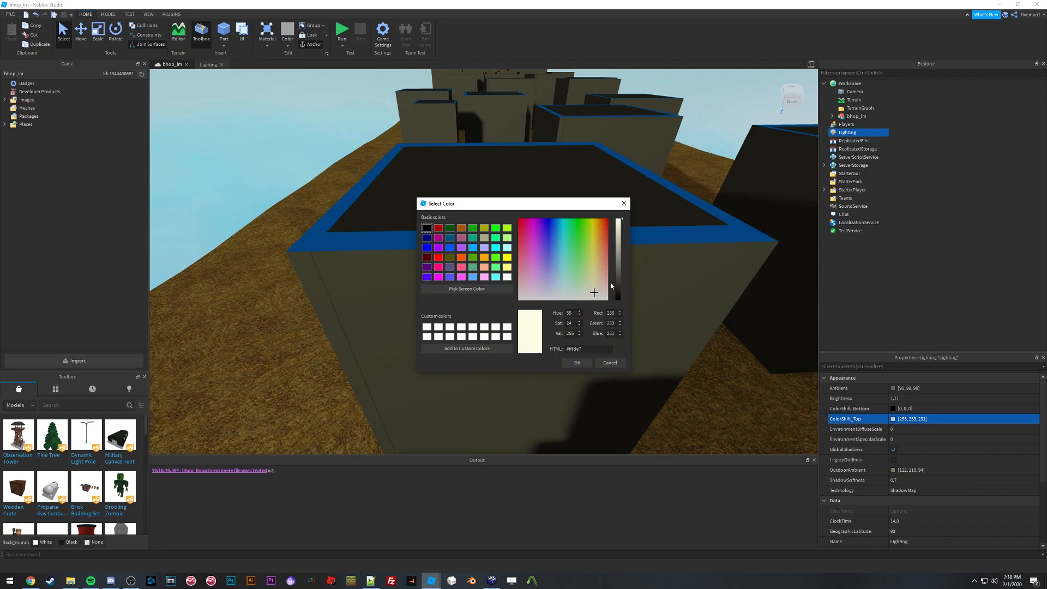
{"action": "left_click_drag", "start_coordinate": [586, 203], "coordinate": [300, 241]}
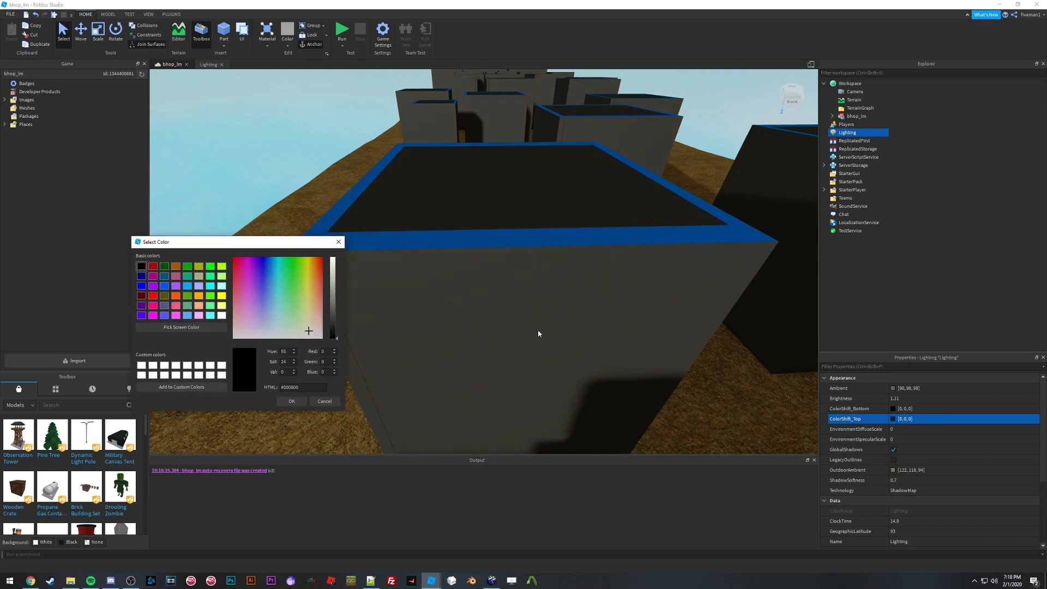
{"action": "left_click", "coordinate": [335, 400]}
{"action": "key", "text": "s"}
{"action": "right_click_drag", "start_coordinate": [538, 268], "coordinate": [538, 268]}
{"action": "key", "text": "w"}
{"action": "key", "text": "s"}
{"action": "key", "text": "s"}
Step: Run the place and walk the course to preview the skybox and lighting in play
{"action": "left_click", "coordinate": [129, 14]}
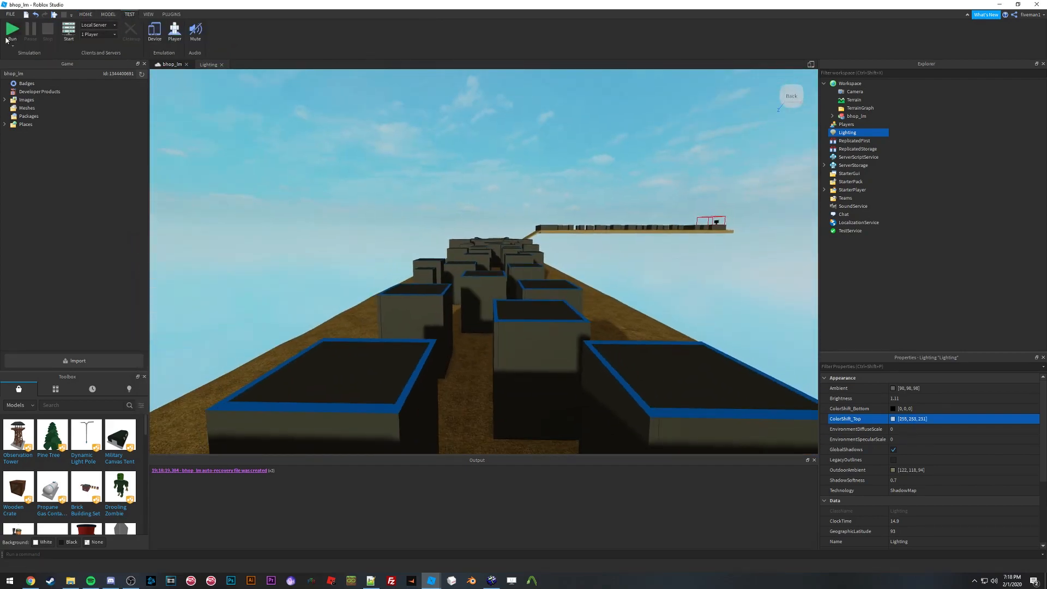
{"action": "left_click", "coordinate": [12, 30]}
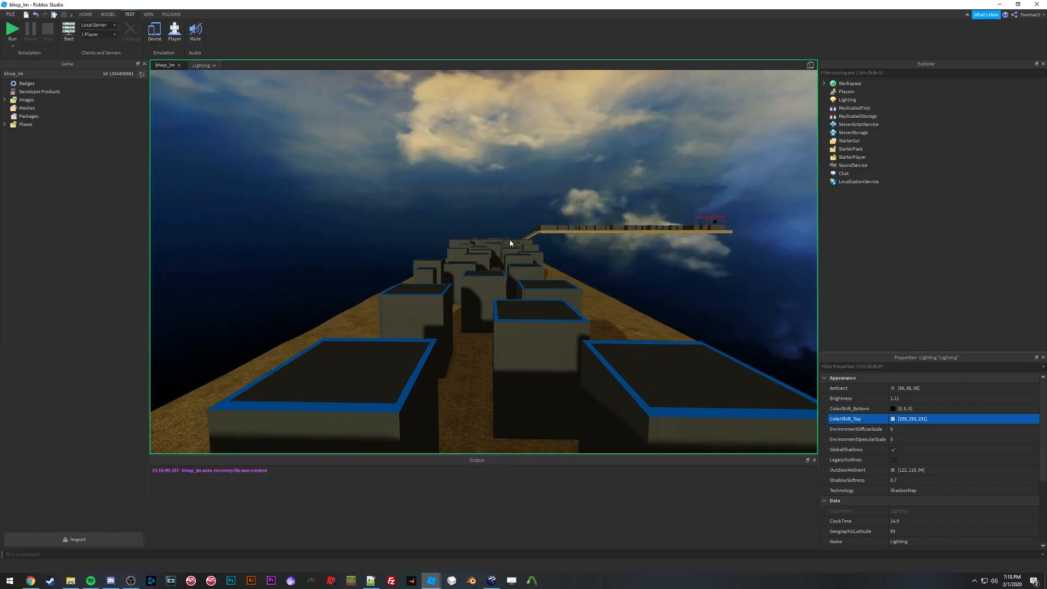
{"action": "key", "text": "s"}
{"action": "right_click_drag", "start_coordinate": [500, 233], "coordinate": [503, 234]}
{"action": "key", "text": "w"}
{"action": "key", "text": "s"}
{"action": "key", "text": "w"}
{"action": "key", "text": "s"}
{"action": "key", "text": "w"}
{"action": "key", "text": "w"}
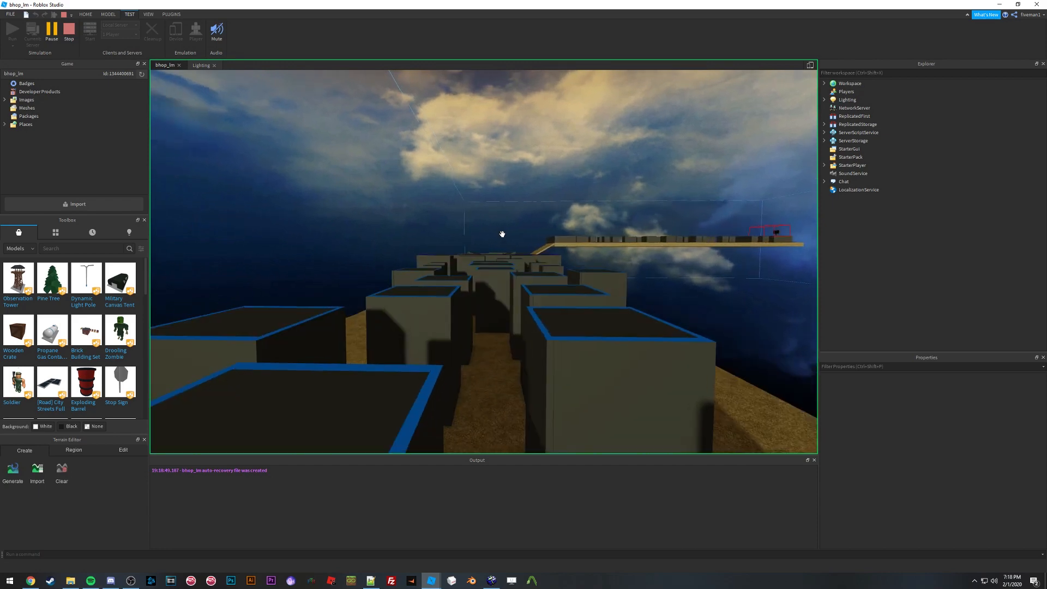
{"action": "key", "text": "w"}
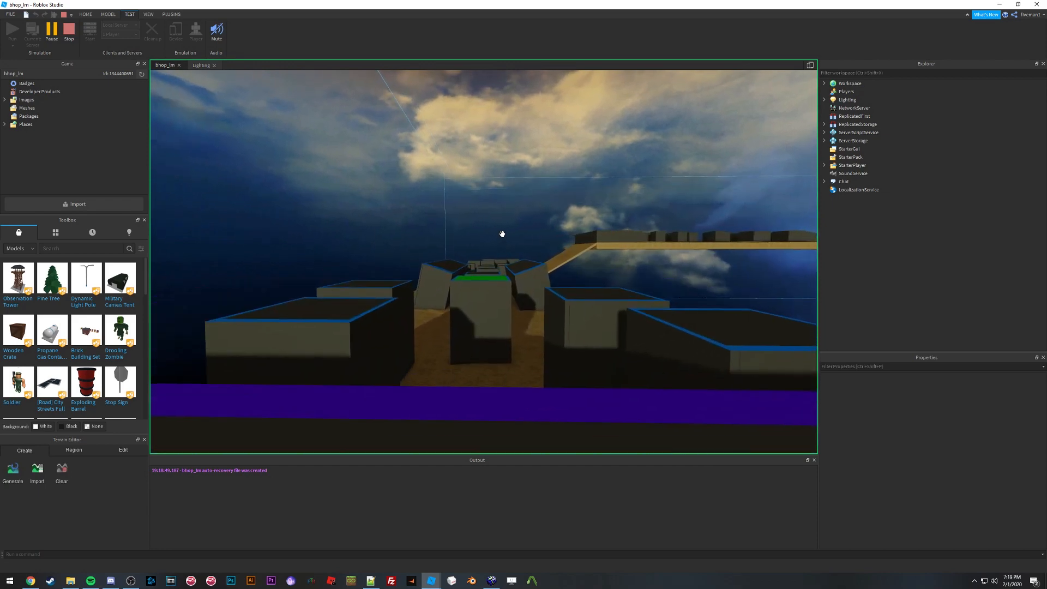
{"action": "right_click_drag", "start_coordinate": [503, 234], "coordinate": [503, 234]}
{"action": "key", "text": "w"}
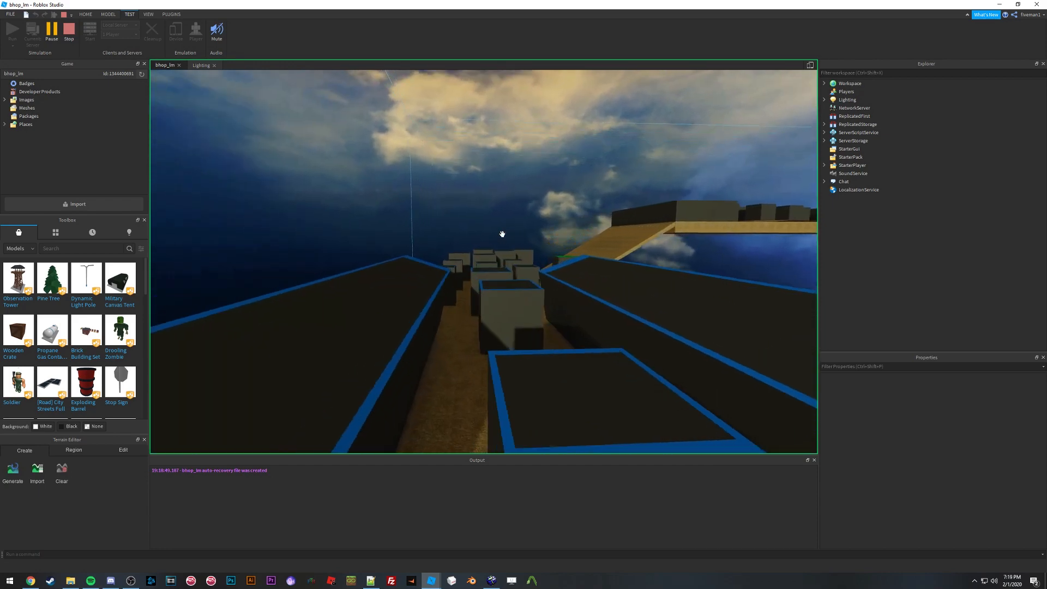
{"action": "key", "text": "w"}
Step: Switch to Hammer and move through the bhop_lm_d map in the 3D view
{"action": "left_click", "coordinate": [491, 581]}
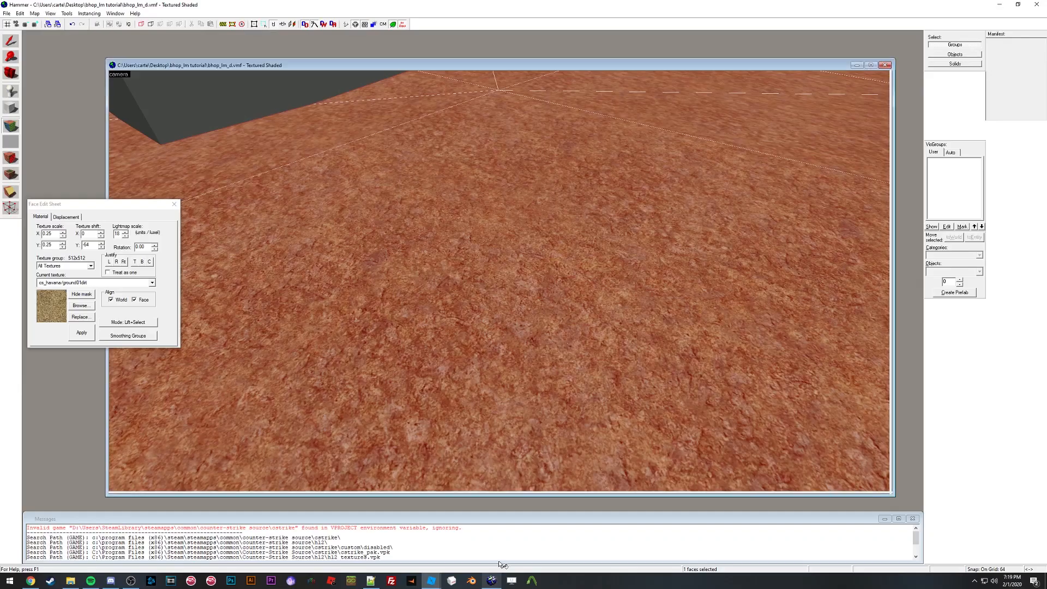
{"action": "key", "text": "z"}
{"action": "key", "text": "s"}
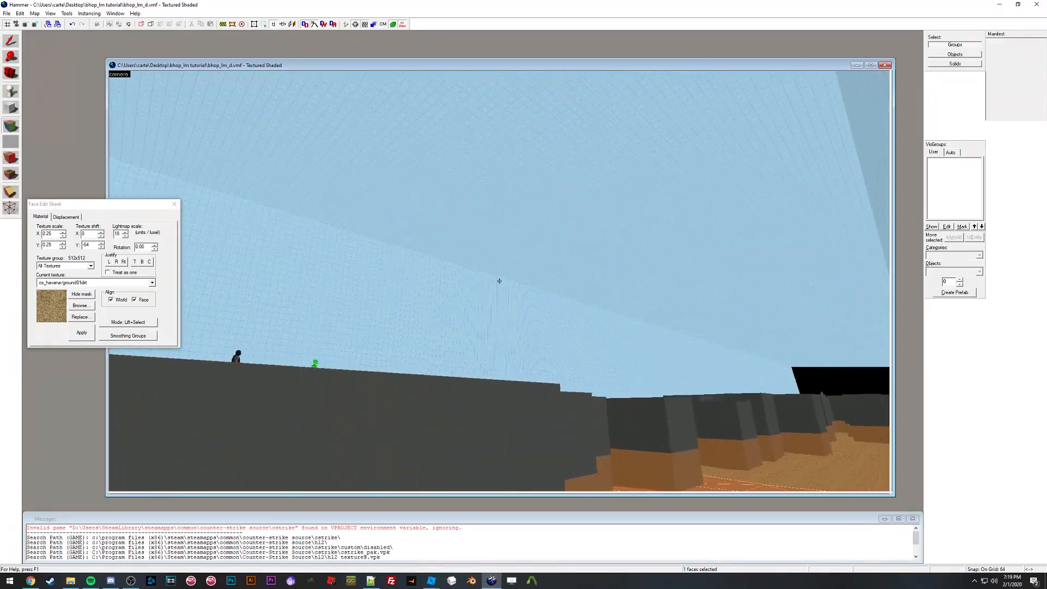
Step: Fly through the Hammer 3D view along the course to the light_environment entity
{"action": "key", "text": "s"}
{"action": "key", "text": "a"}
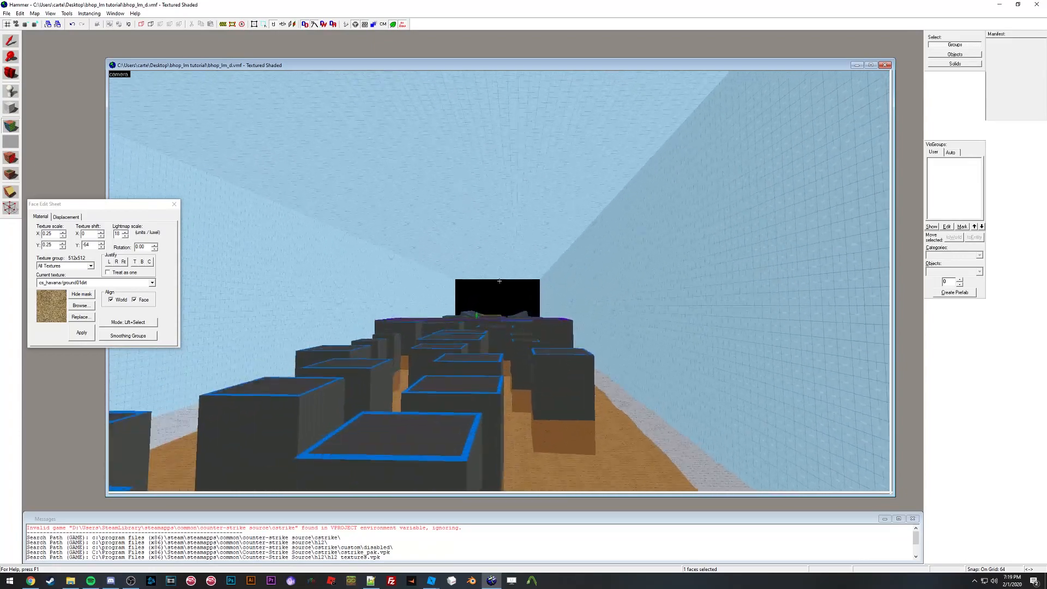
{"action": "key", "text": "w"}
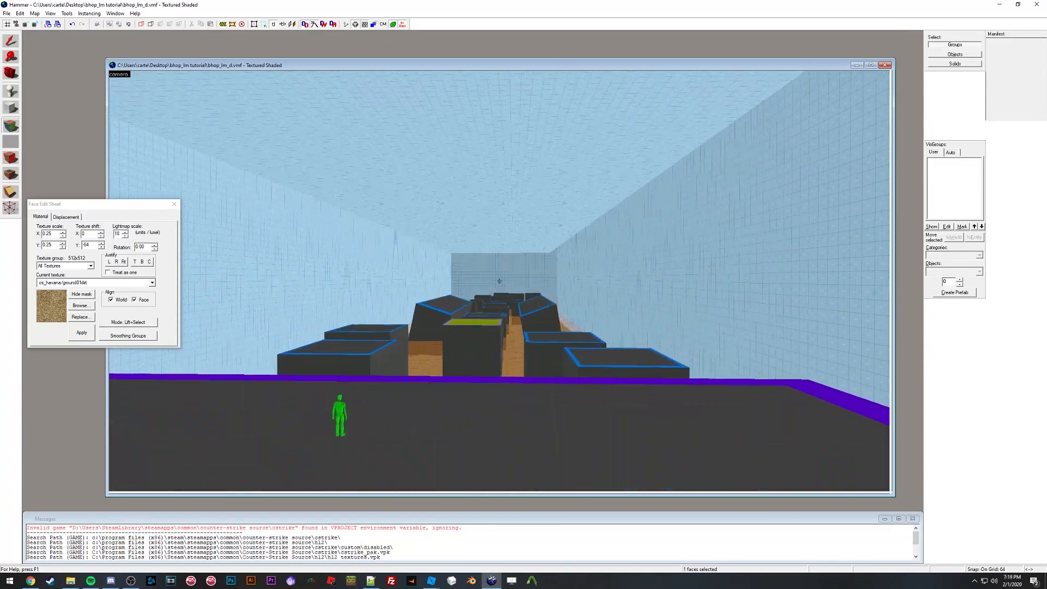
{"action": "key", "text": "w"}
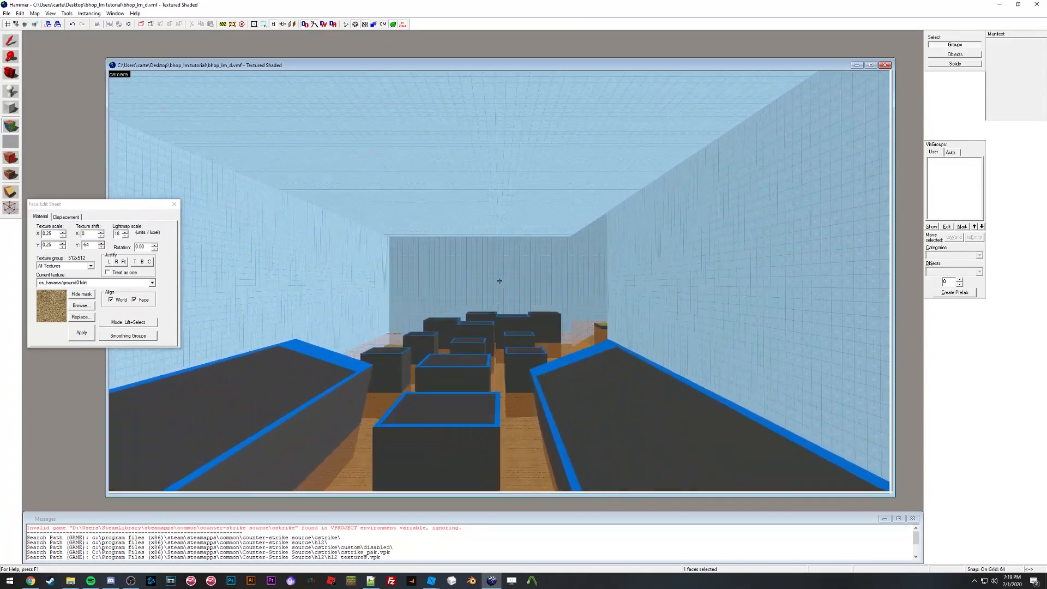
{"action": "key", "text": "s"}
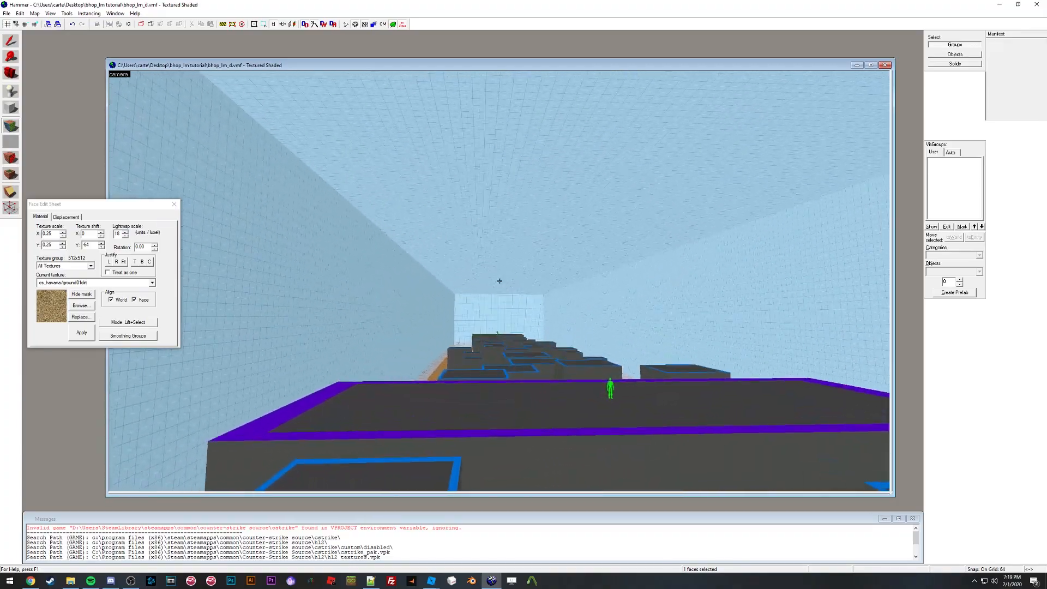
{"action": "key", "text": "w"}
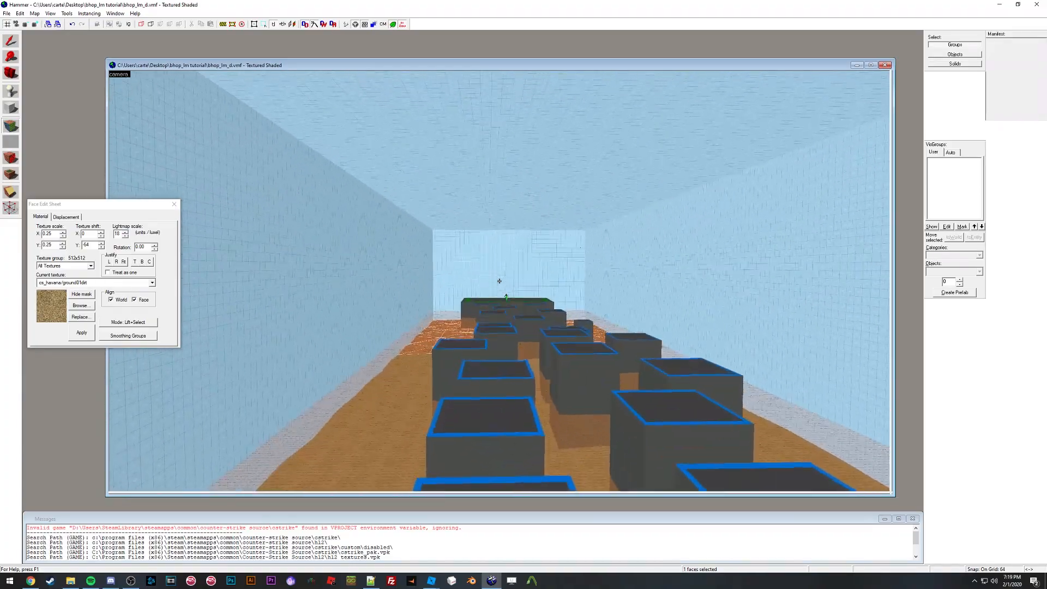
{"action": "key", "text": "w"}
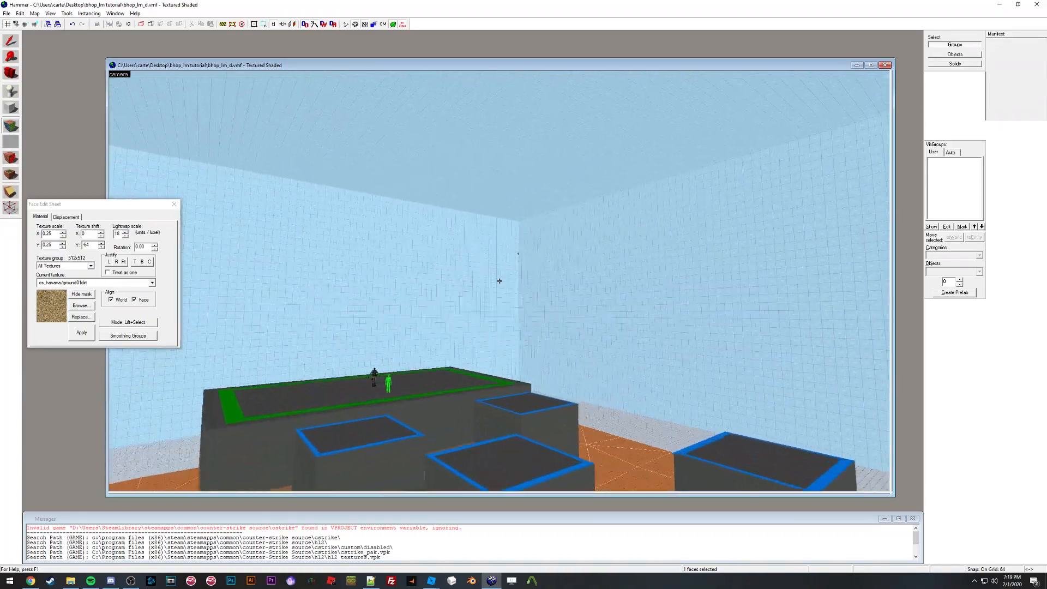
{"action": "key", "text": "w"}
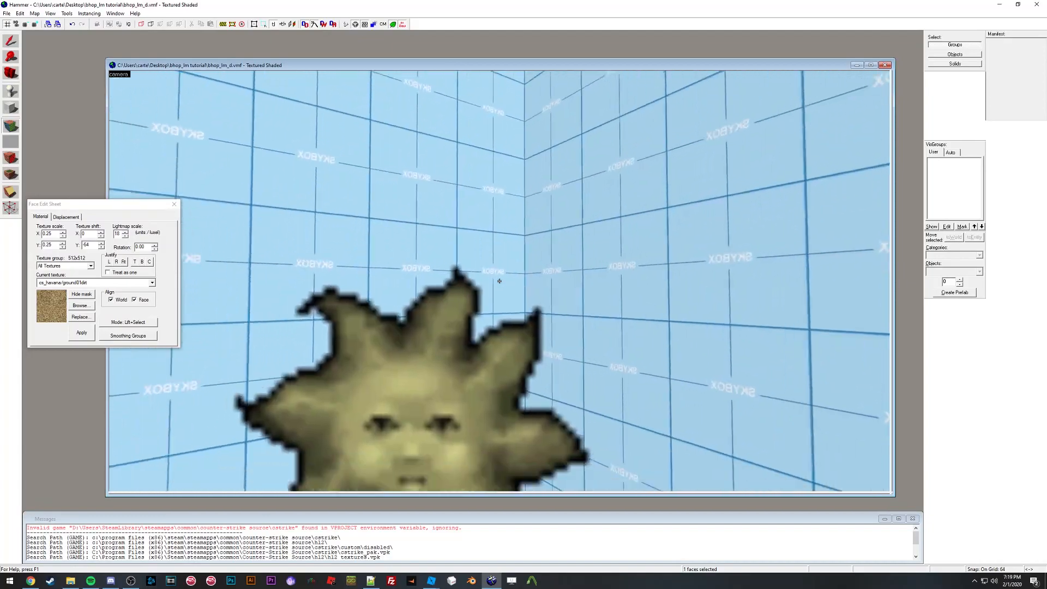
{"action": "key", "text": "s"}
{"action": "key", "text": "z"}
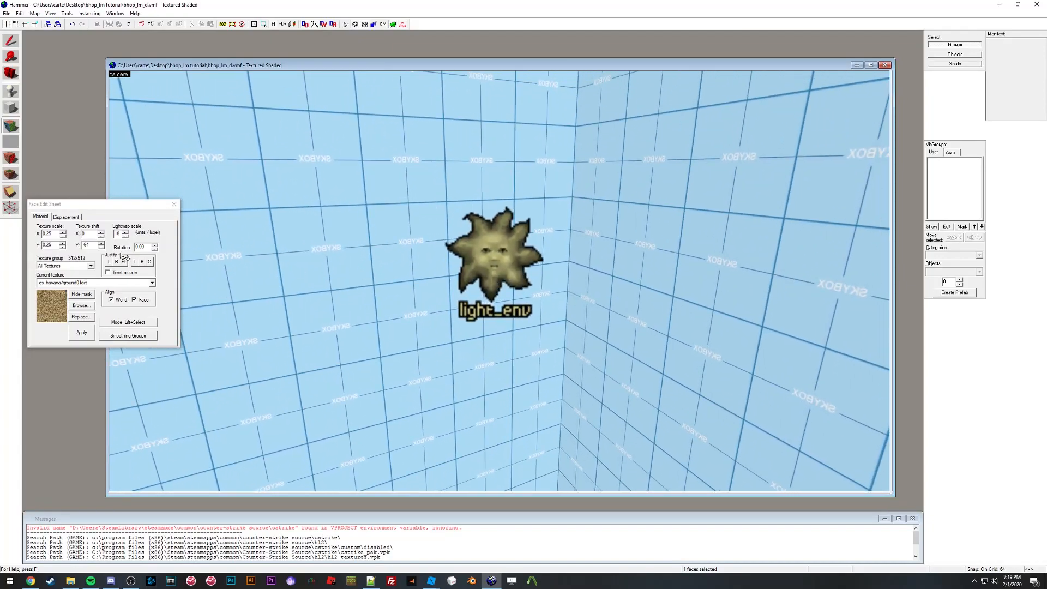
Step: Open the light_environment entity's properties and inspect its Brightness colour value
{"action": "left_click", "coordinate": [174, 204]}
{"action": "double_click", "coordinate": [477, 251]}
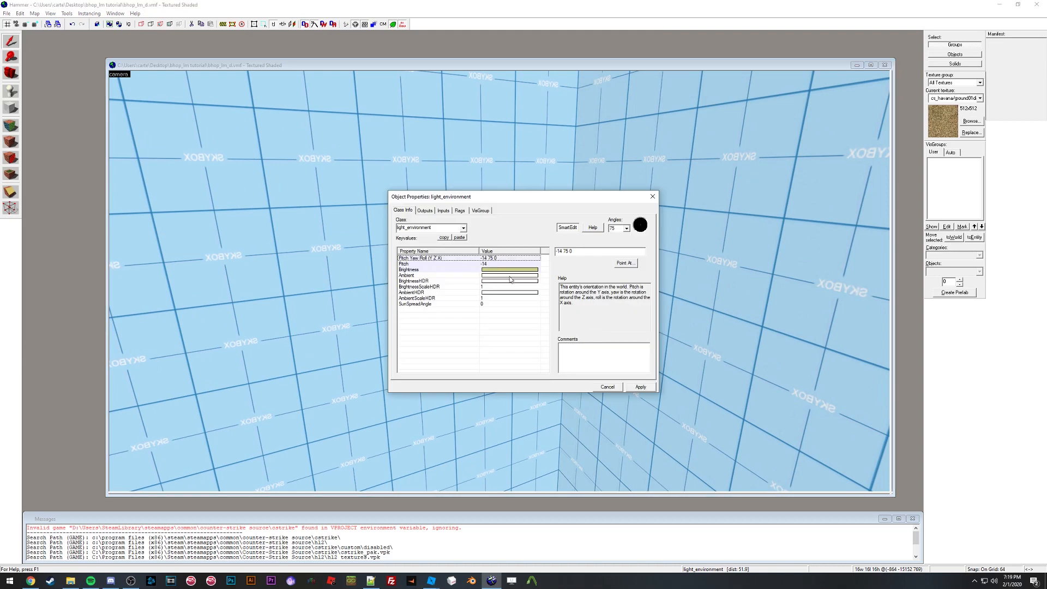
{"action": "left_click_drag", "start_coordinate": [488, 190], "coordinate": [203, 166]}
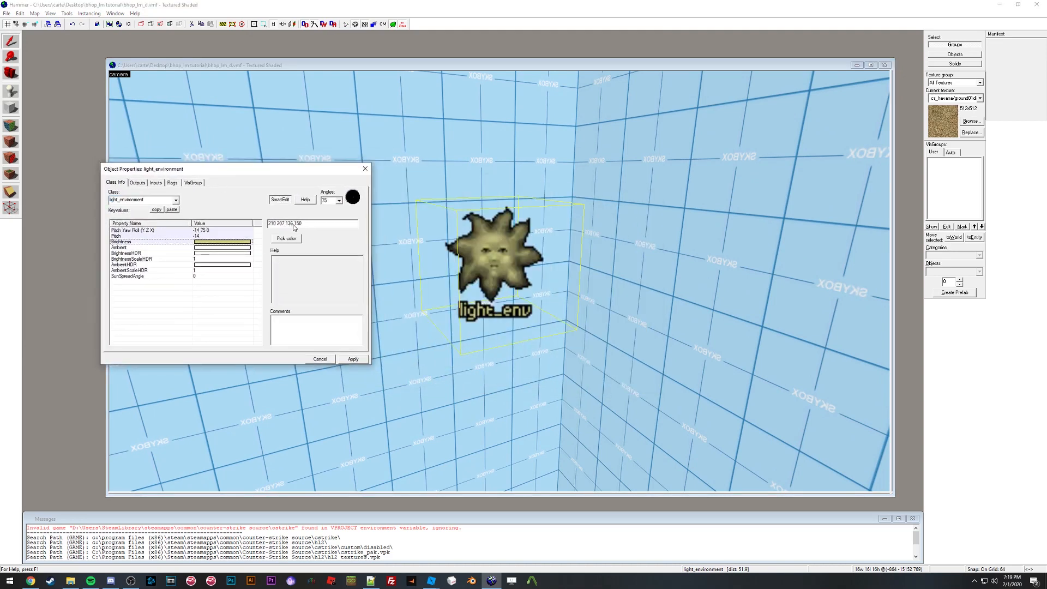
{"action": "left_click", "coordinate": [410, 396]}
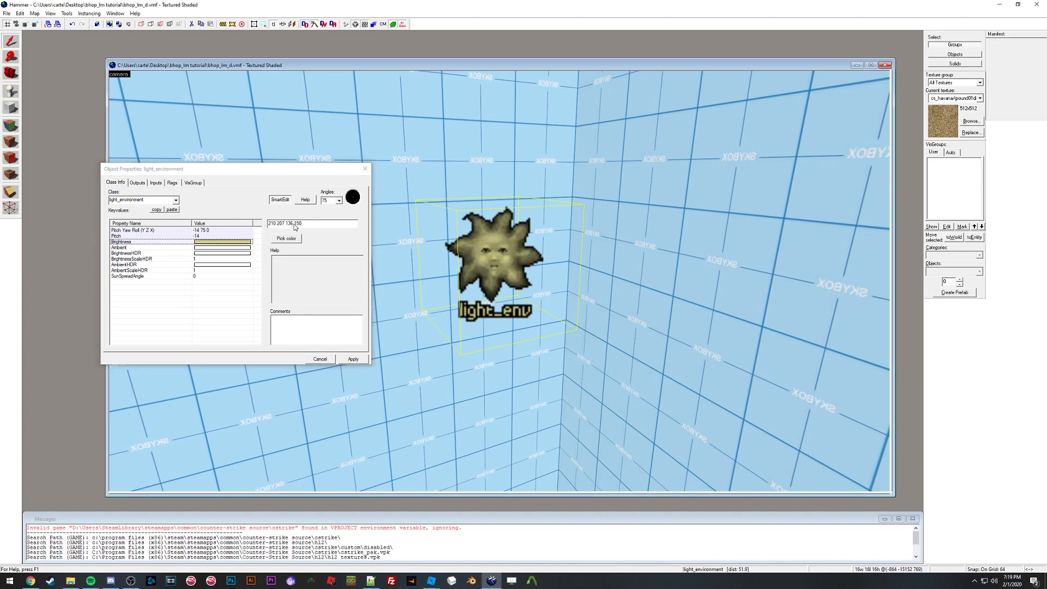
{"action": "left_click_drag", "start_coordinate": [293, 227], "coordinate": [290, 226]}
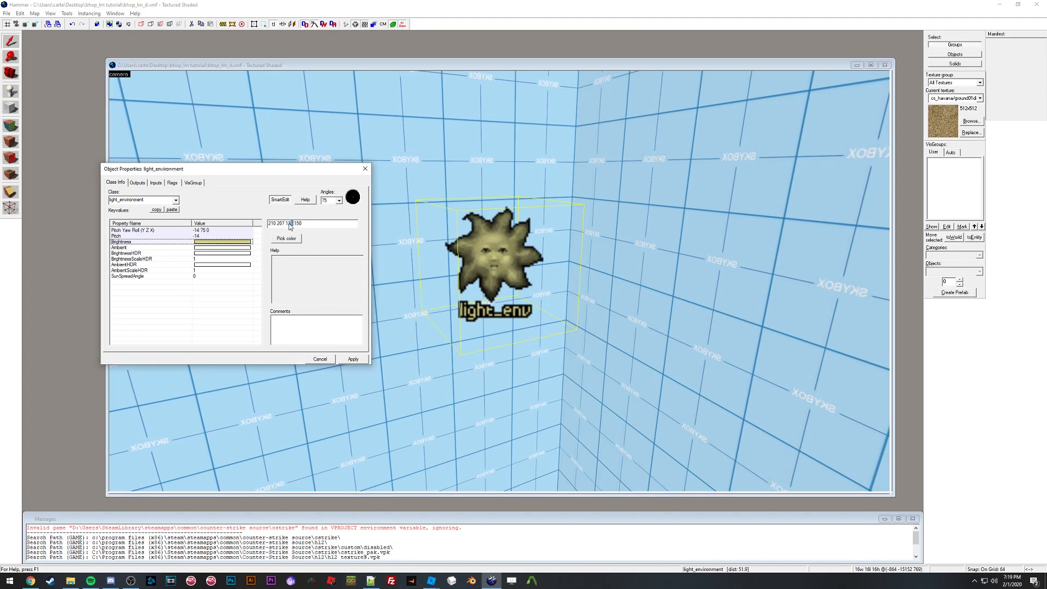
Step: Switch to the bhop_lm place in Roblox Studio and stop the running play test
{"action": "left_click", "coordinate": [427, 584]}
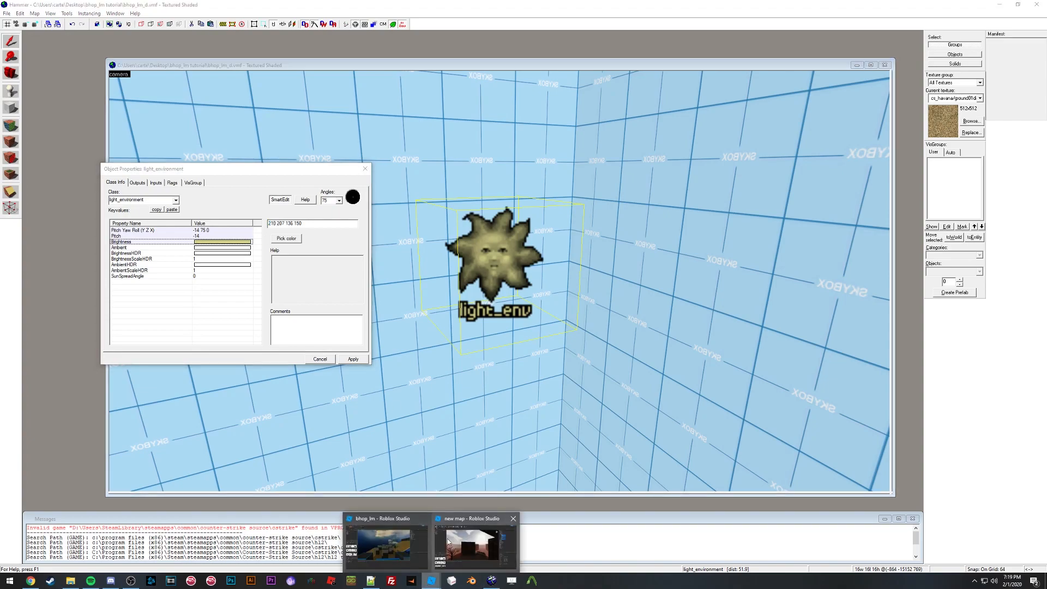
{"action": "left_click", "coordinate": [392, 546]}
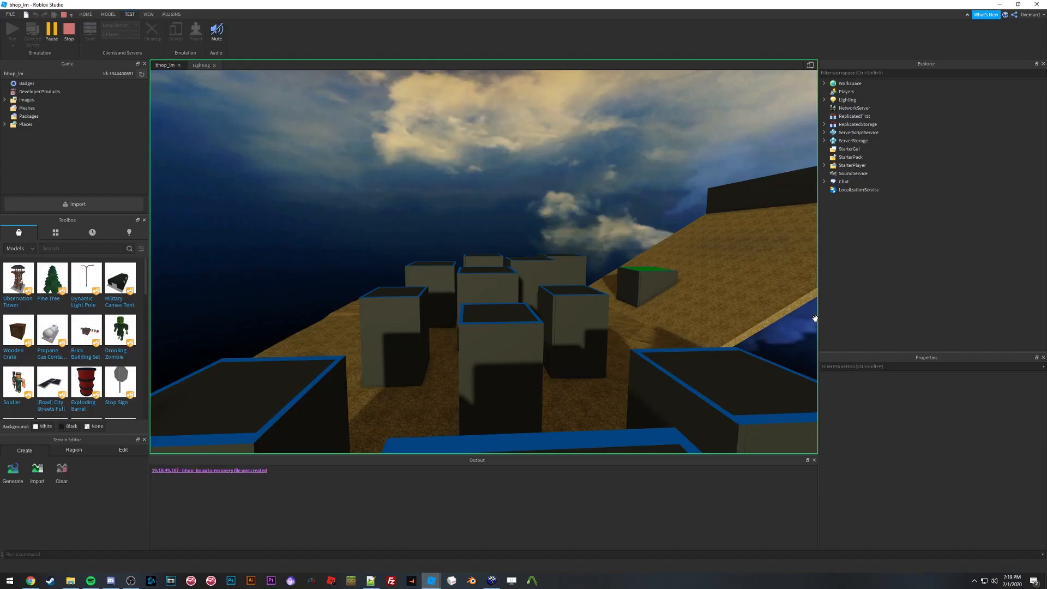
{"action": "left_click", "coordinate": [68, 36]}
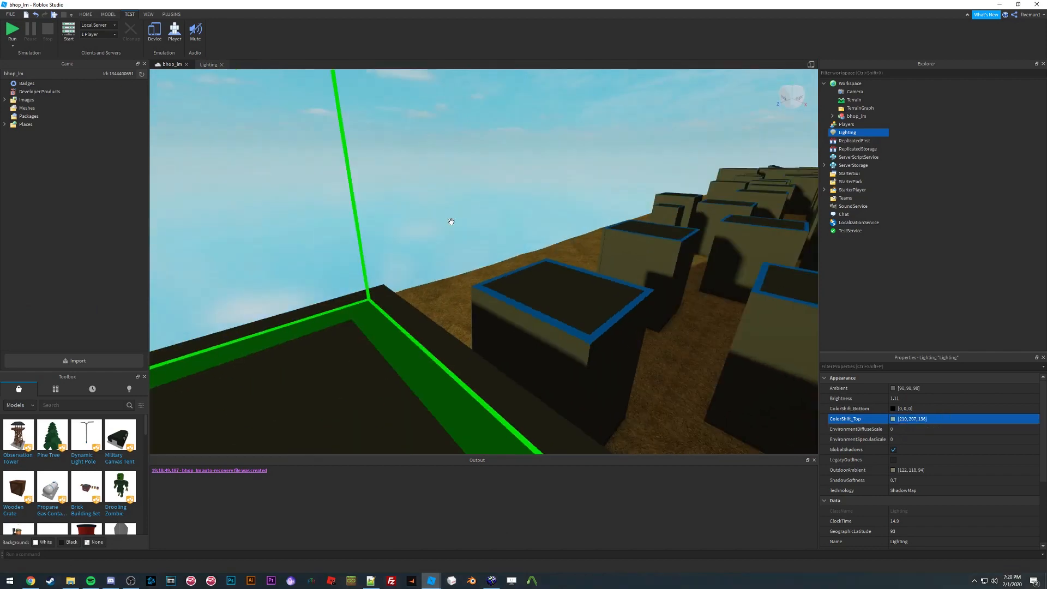
Step: Set the Lighting ColorShift_Top to 210, 207, 136 to match the Hammer sun colour
{"action": "right_click_drag", "start_coordinate": [451, 220], "coordinate": [532, 247]}
{"action": "key", "text": "w"}
{"action": "key", "text": "s"}
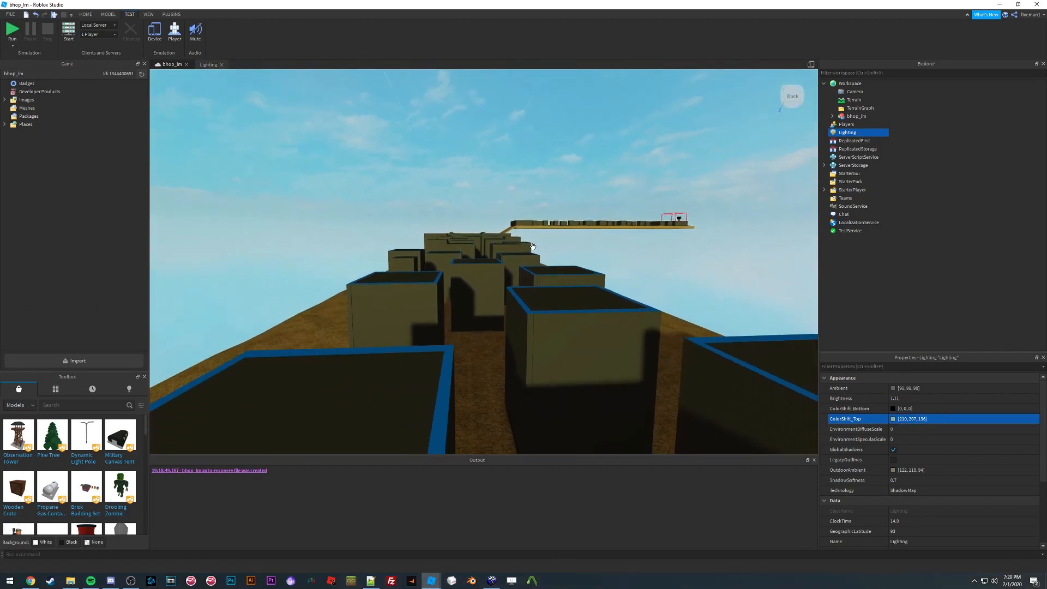
Step: Adjust ColorShift_Top in the colour picker to 210, 199, 171 and confirm
{"action": "left_click", "coordinate": [893, 419]}
{"action": "left_click_drag", "start_coordinate": [574, 210], "coordinate": [346, 329]}
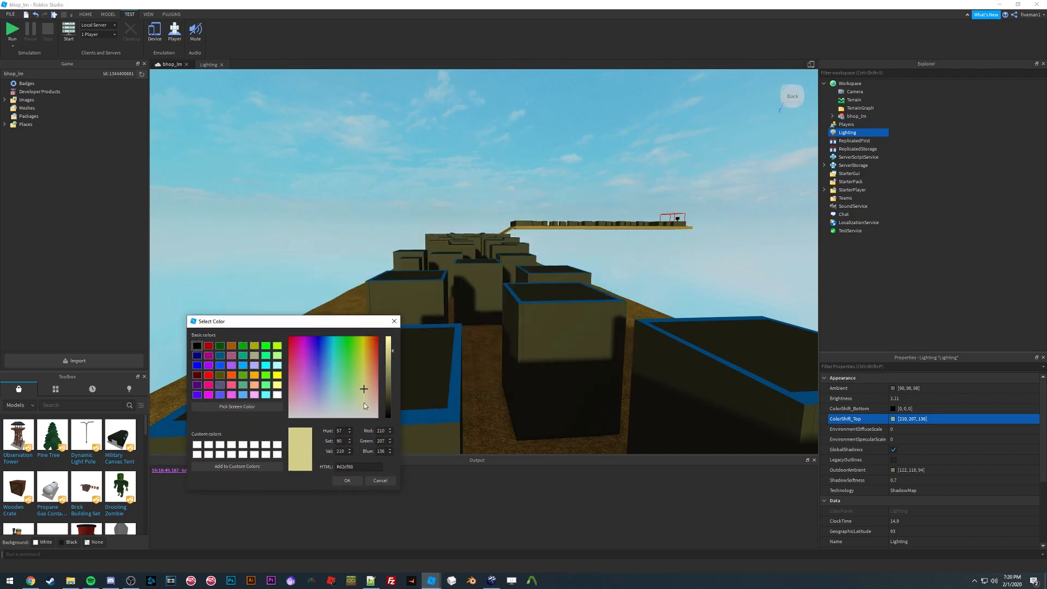
{"action": "left_click", "coordinate": [364, 403]}
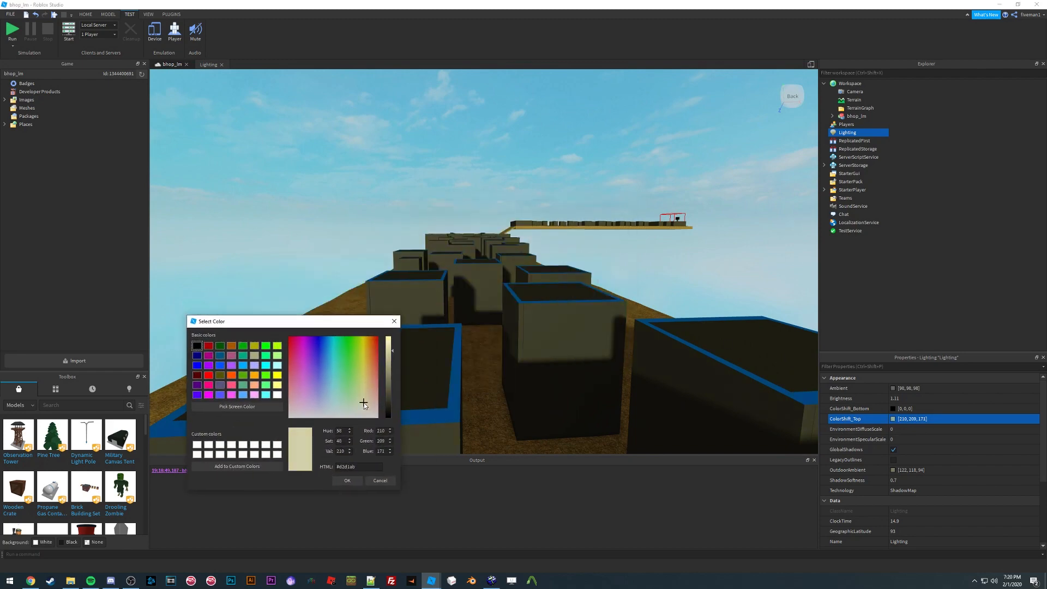
{"action": "left_click", "coordinate": [354, 482]}
Step: Fly around the course to inspect the warmer lighting on the blocks
{"action": "key", "text": "s"}
{"action": "right_click_drag", "start_coordinate": [508, 234], "coordinate": [508, 234]}
{"action": "key", "text": "d"}
{"action": "key", "text": "w"}
{"action": "right_click_drag", "start_coordinate": [490, 360], "coordinate": [490, 360]}
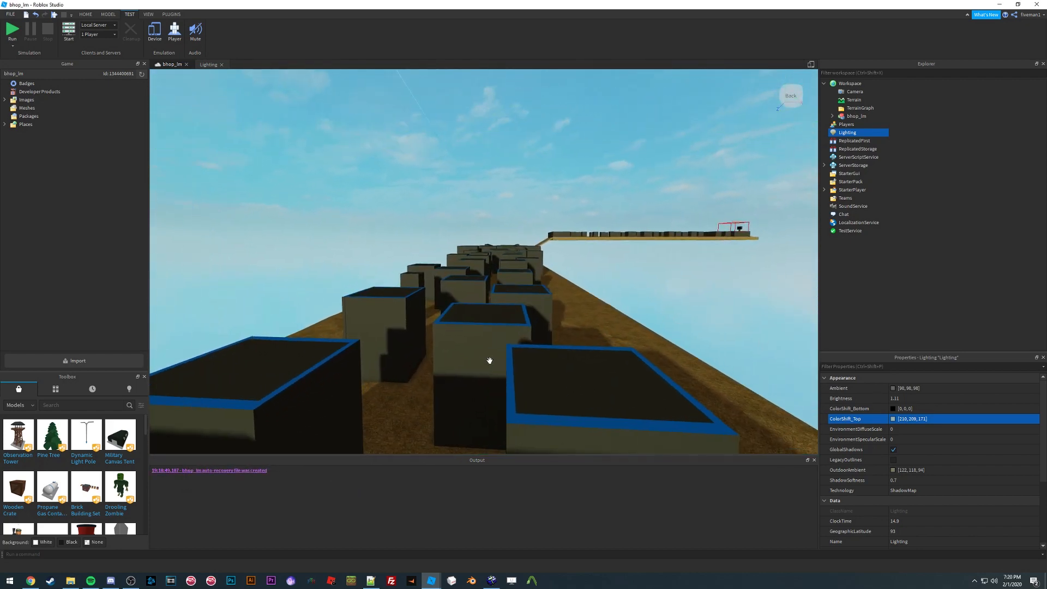
{"action": "key", "text": "s"}
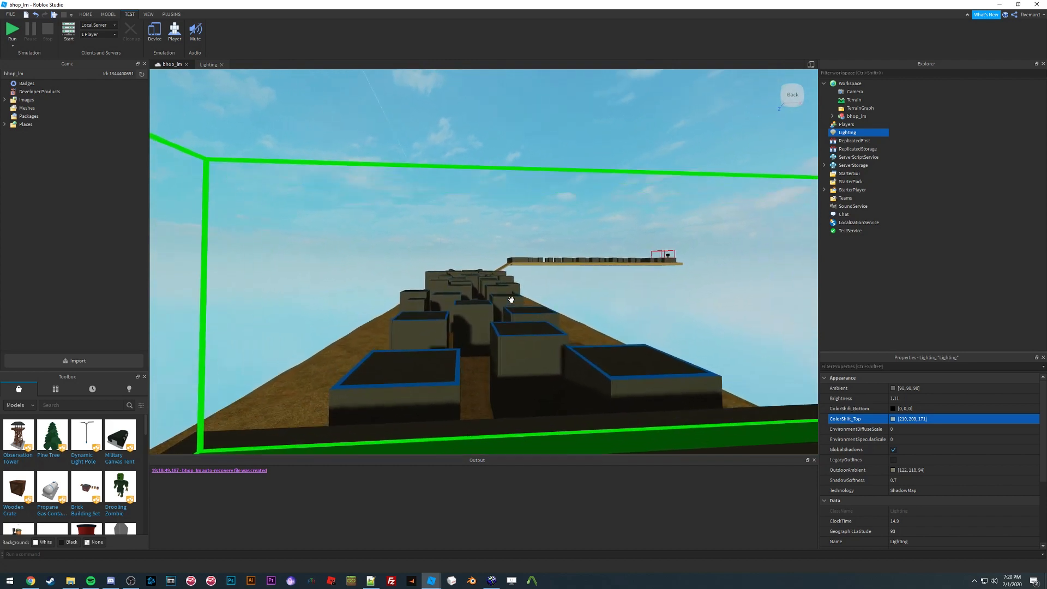
{"action": "key", "text": "w"}
{"action": "right_click_drag", "start_coordinate": [512, 299], "coordinate": [511, 300]}
{"action": "key", "text": "s"}
{"action": "key", "text": "a"}
{"action": "key", "text": "w"}
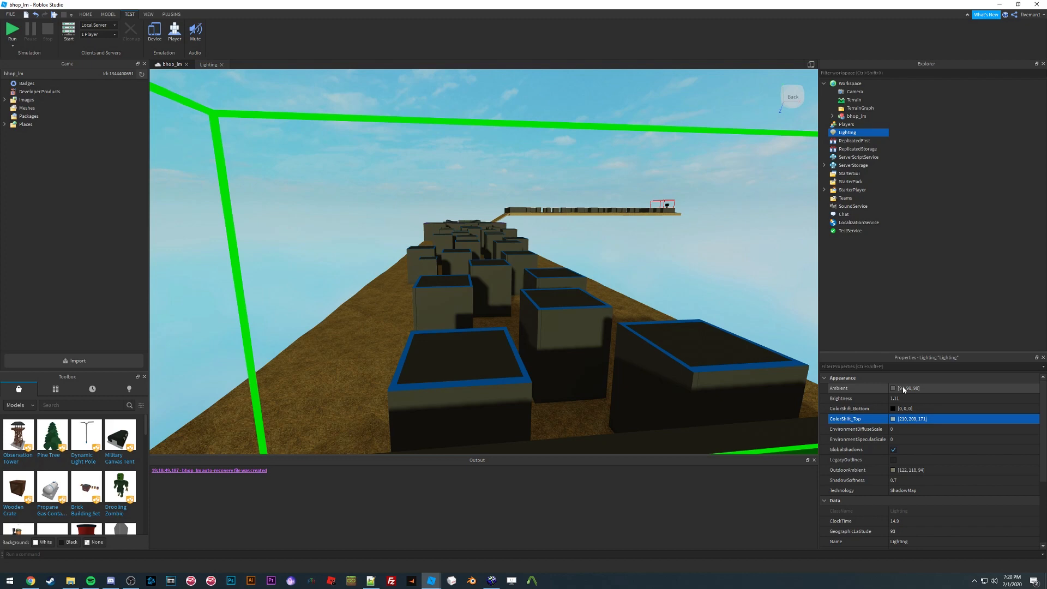
{"action": "left_click", "coordinate": [894, 470]}
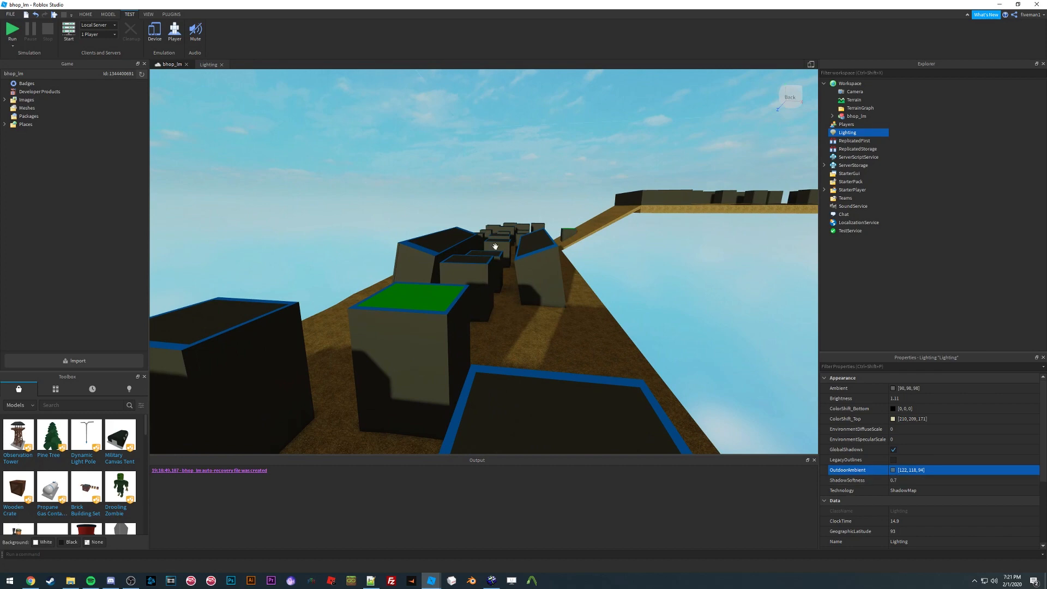
{"action": "key", "text": "w"}
{"action": "right_click_drag", "start_coordinate": [504, 238], "coordinate": [506, 237]}
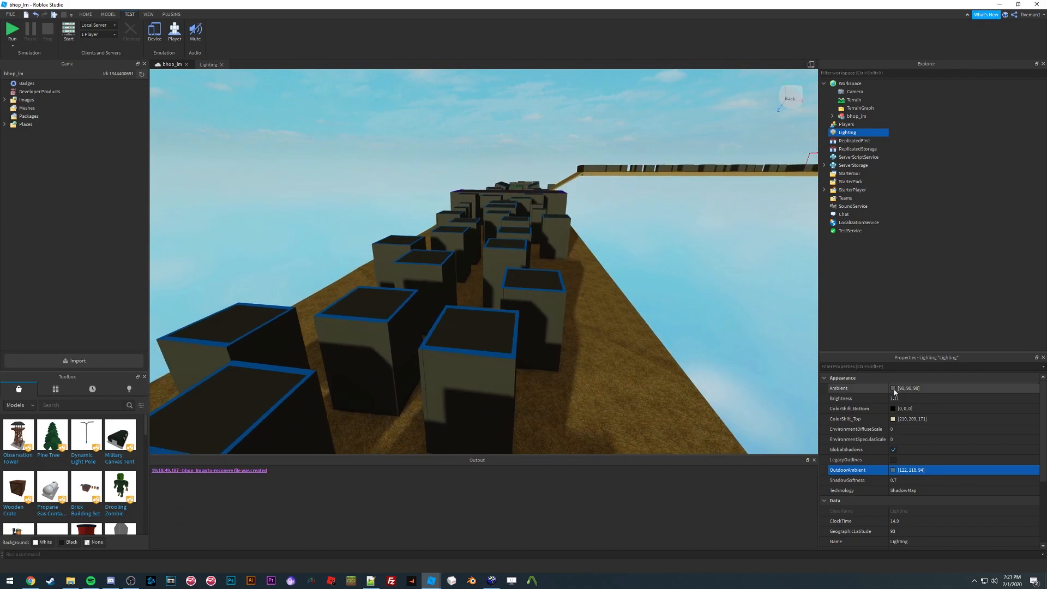
{"action": "right_click_drag", "start_coordinate": [567, 324], "coordinate": [498, 235]}
{"action": "key", "text": "w"}
{"action": "key", "text": "w"}
{"action": "key", "text": "w"}
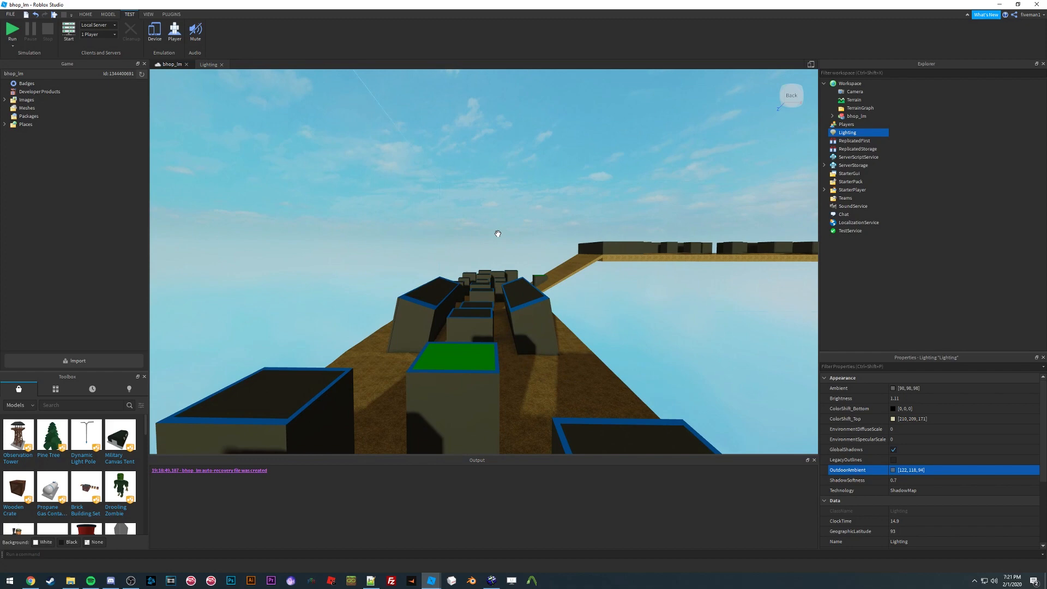
{"action": "left_click", "coordinate": [893, 388]}
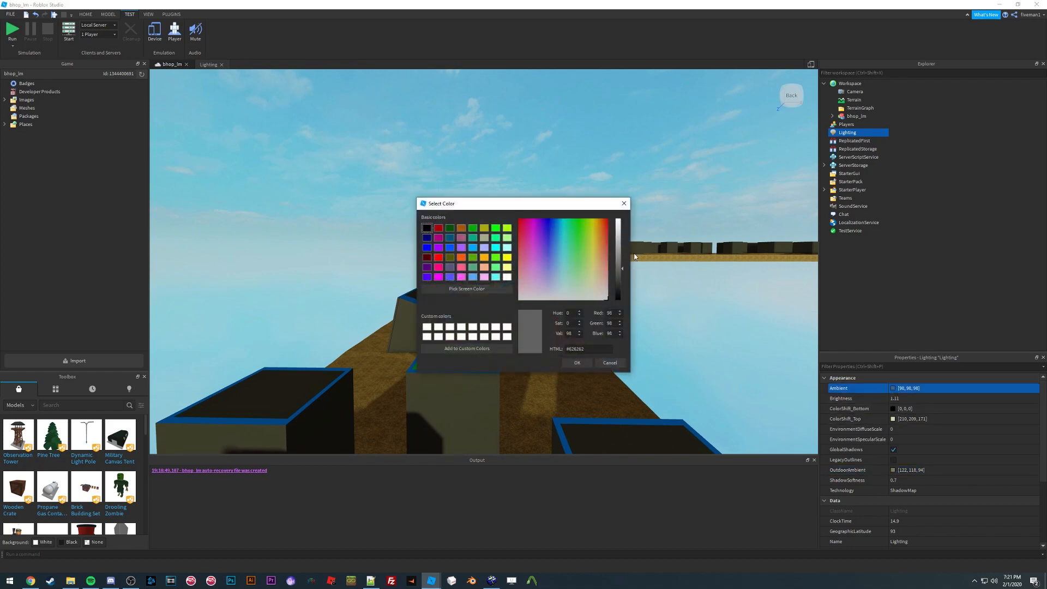
{"action": "left_click_drag", "start_coordinate": [582, 206], "coordinate": [765, 309]}
{"action": "left_click_drag", "start_coordinate": [805, 370], "coordinate": [804, 352]}
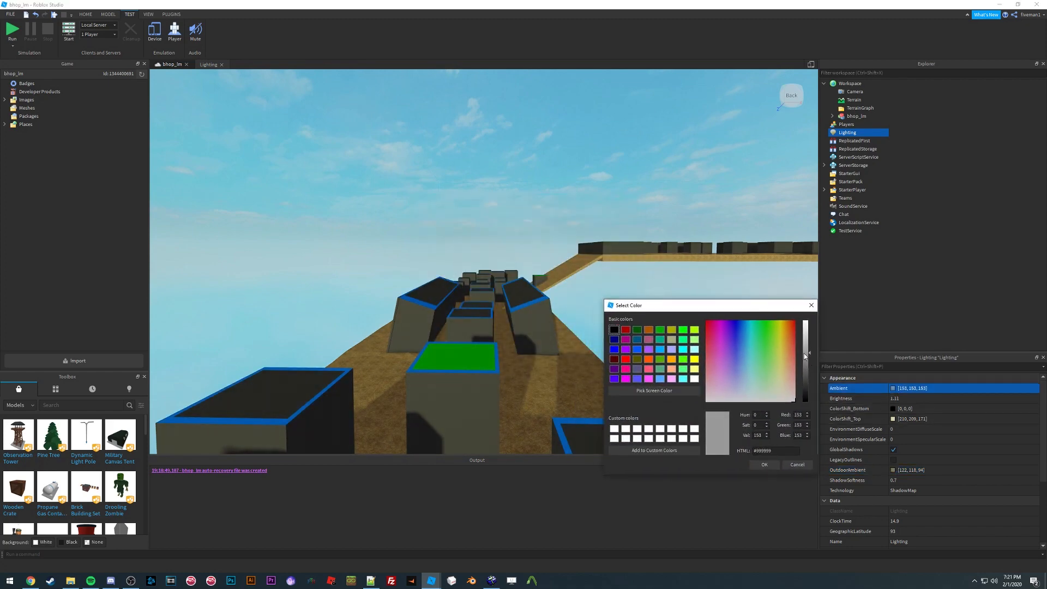
{"action": "left_click", "coordinate": [750, 388]}
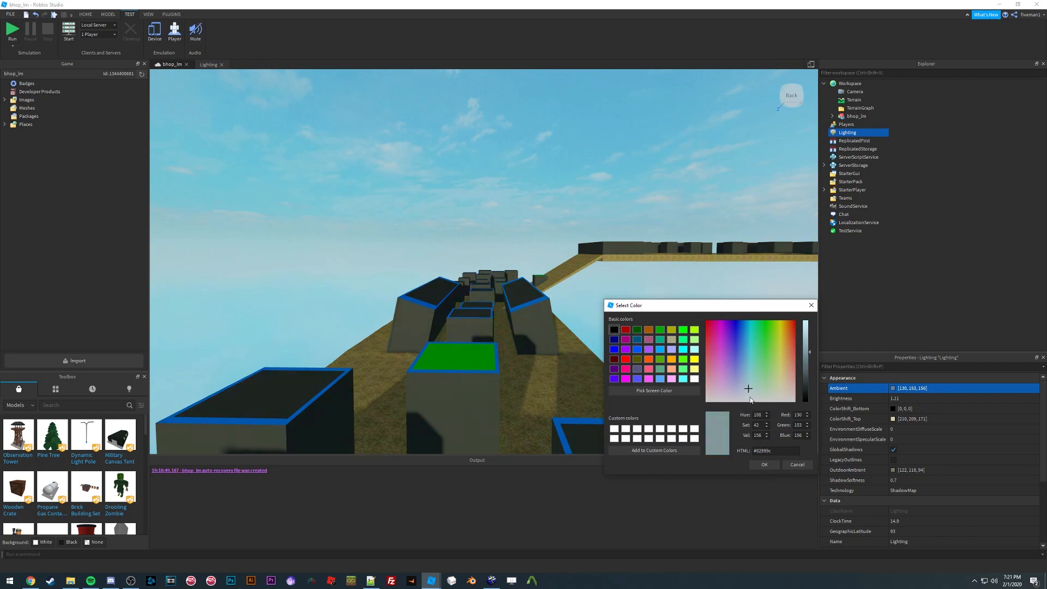
{"action": "left_click", "coordinate": [801, 465]}
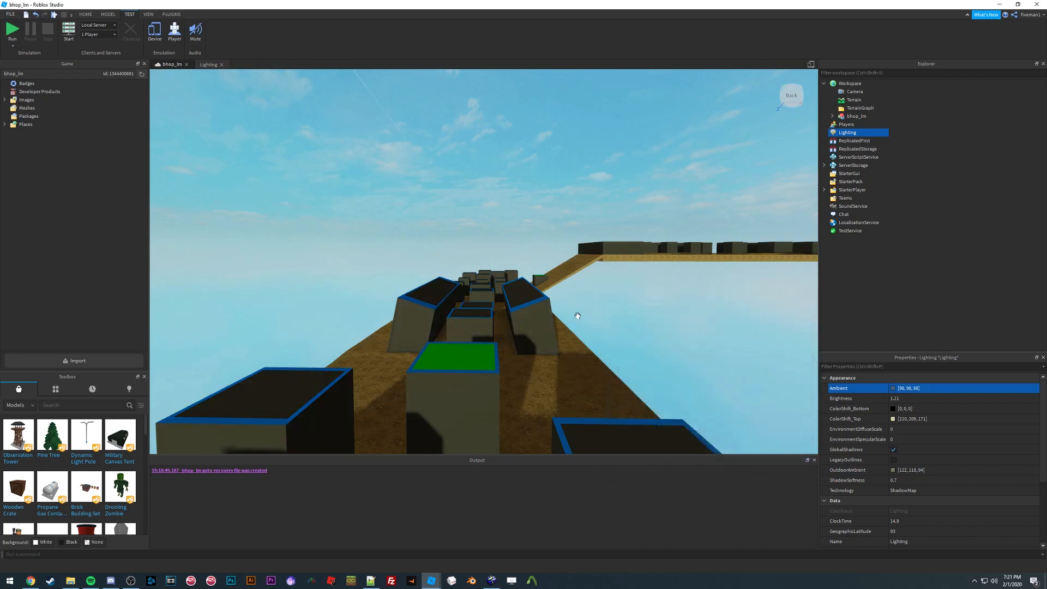
Step: Try adjusting the Lighting Brightness value
{"action": "right_click_drag", "start_coordinate": [577, 313], "coordinate": [589, 289]}
{"action": "key", "text": "w"}
{"action": "key", "text": "w"}
{"action": "left_click", "coordinate": [917, 401]}
{"action": "mouse_move", "coordinate": [932, 401]}
{"action": "left_mouse_down"}
{"action": "mouse_move", "coordinate": [964, 404]}
{"action": "mouse_move", "coordinate": [938, 401]}
{"action": "left_mouse_up"}
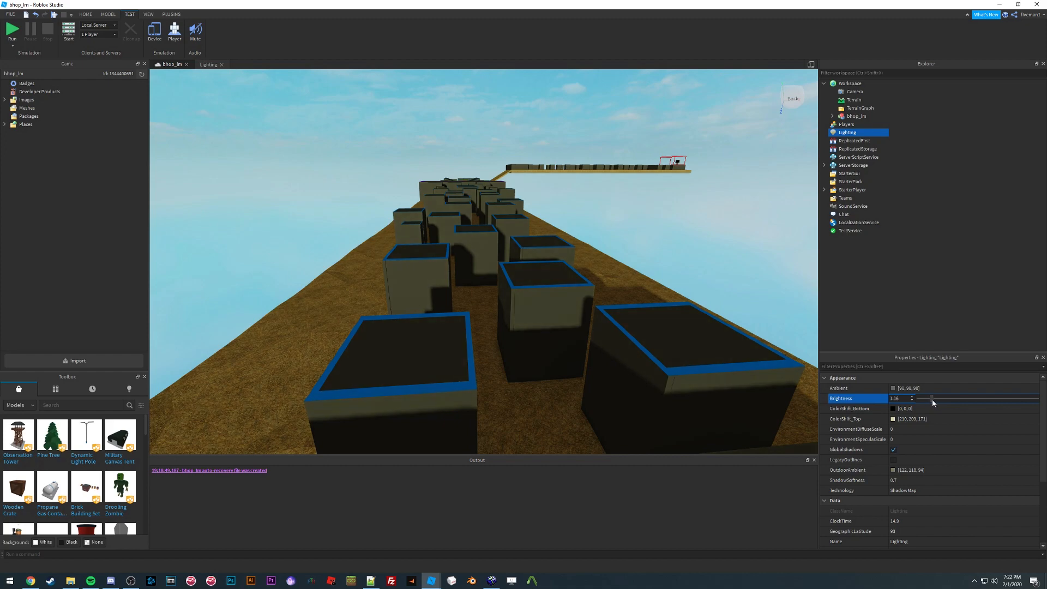
{"action": "left_click", "coordinate": [891, 398]}
Step: Inspect the Lighting Technology options while orbiting the course
{"action": "right_click_drag", "start_coordinate": [537, 268], "coordinate": [597, 279]}
{"action": "key", "text": "d"}
{"action": "key", "text": "s"}
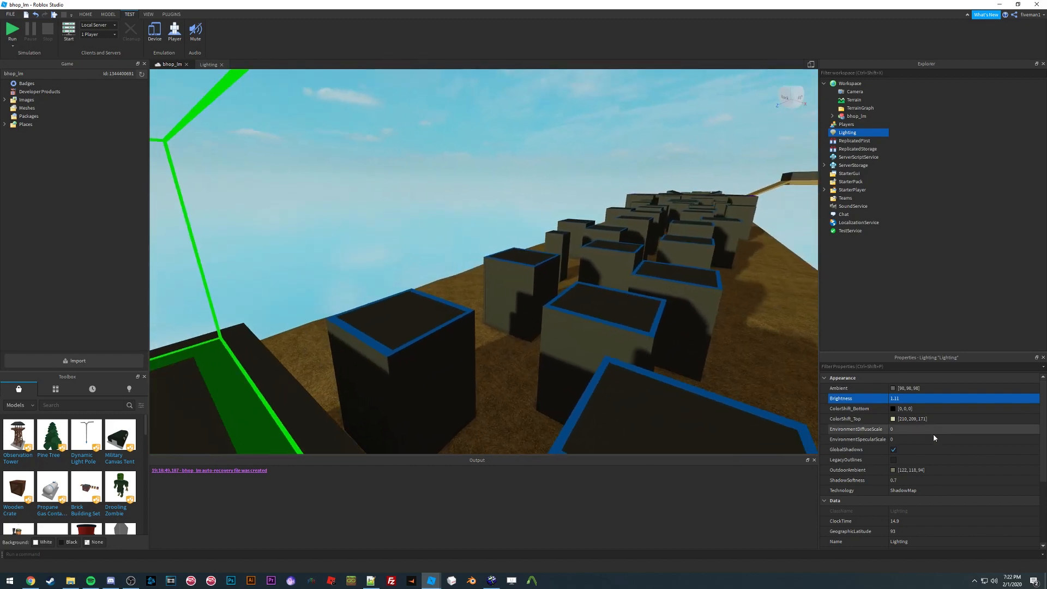
{"action": "left_click", "coordinate": [909, 492]}
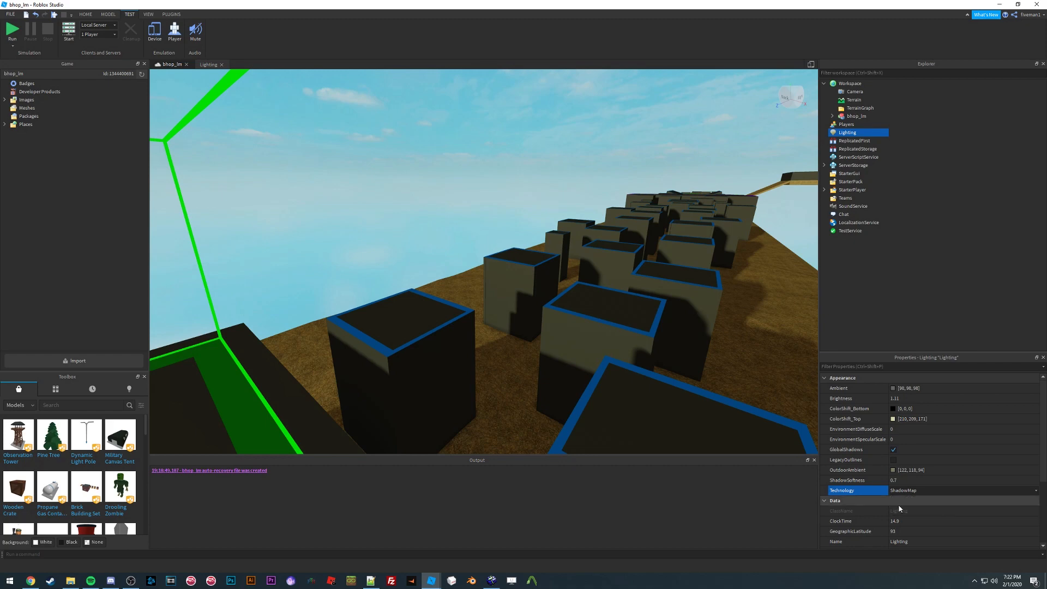
{"action": "right_click_drag", "start_coordinate": [545, 284], "coordinate": [563, 274]}
{"action": "key", "text": "w"}
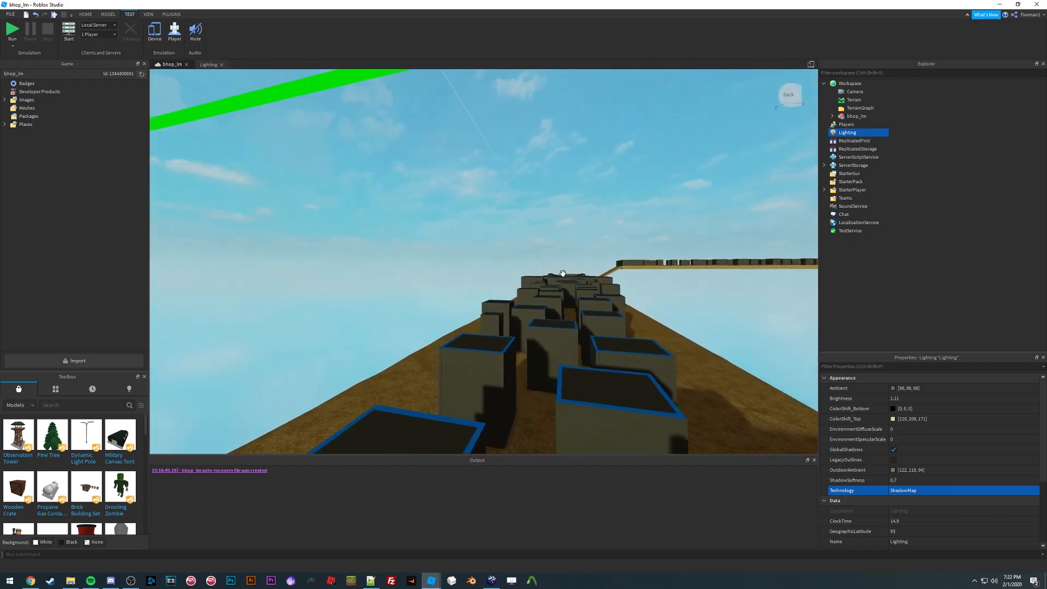
Step: Set the Lighting FogEnd to 200
{"action": "scroll", "coordinate": [937, 444], "scroll_direction": "down", "scroll_amount": 3}
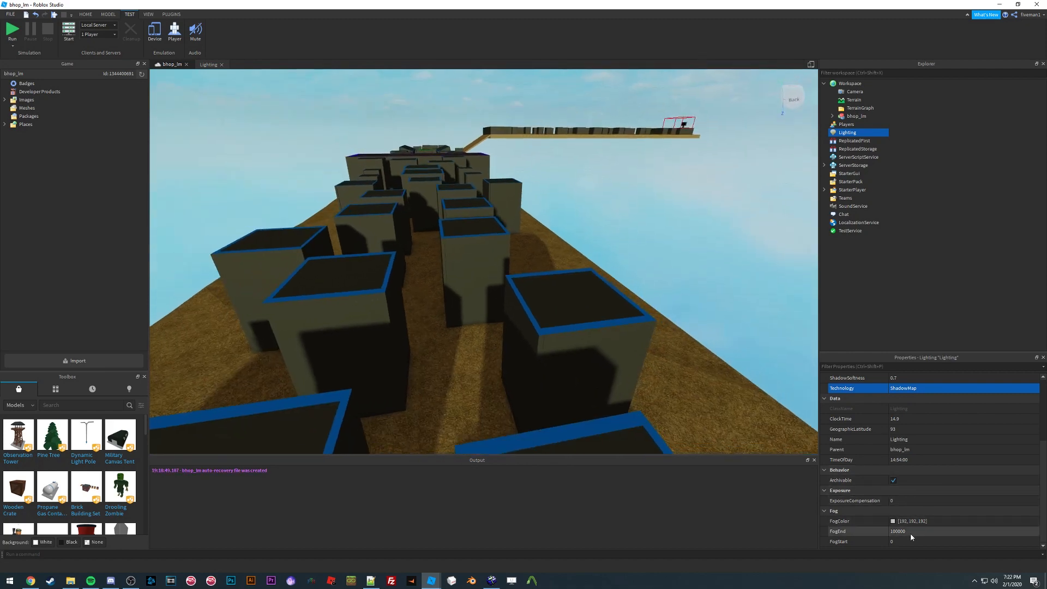
{"action": "left_click", "coordinate": [909, 531]}
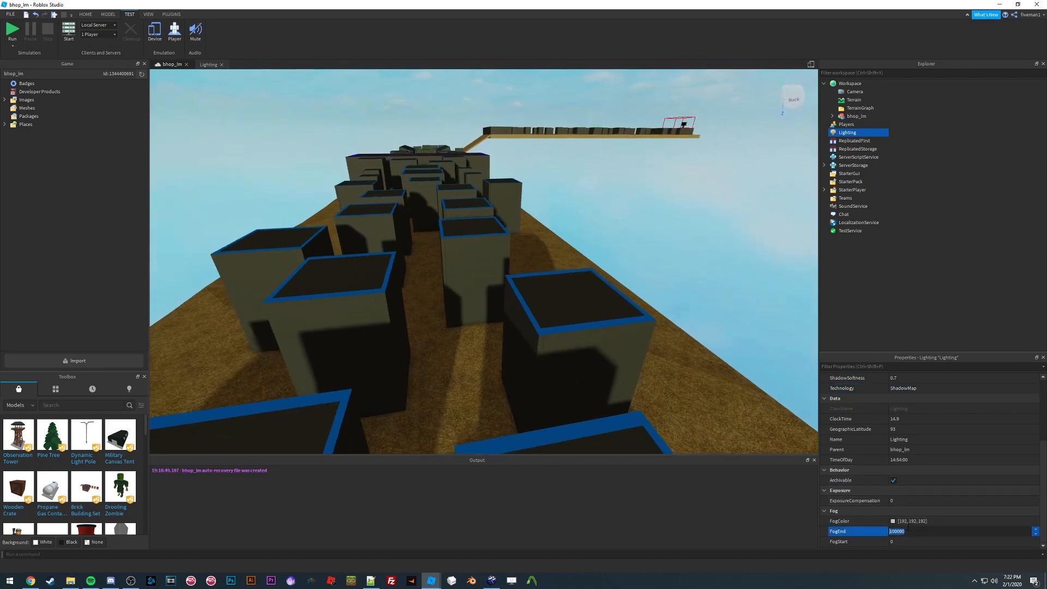
{"action": "key", "text": "Return"}
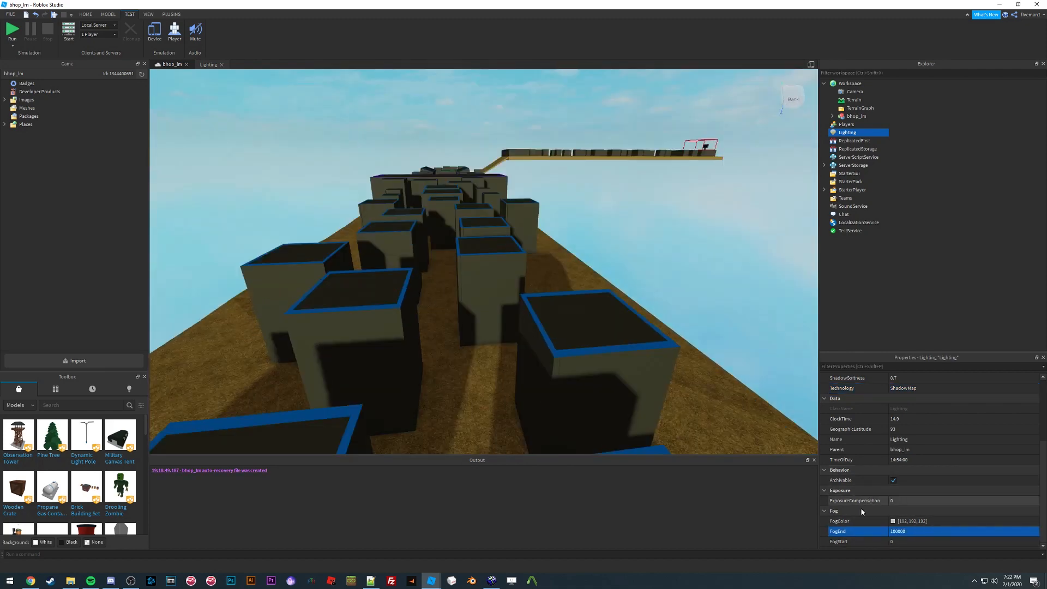
{"action": "key", "text": "Return"}
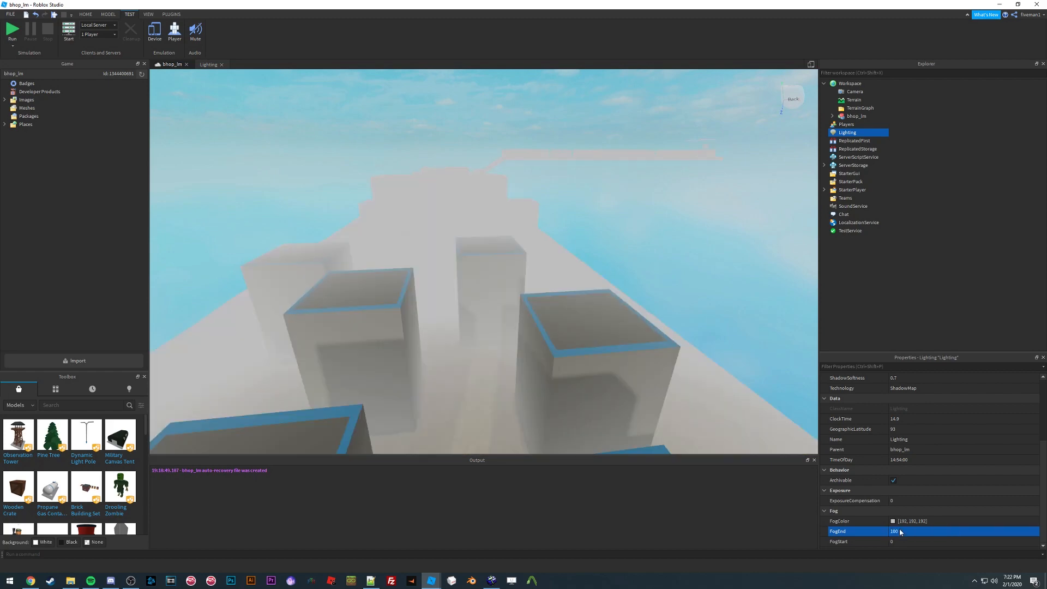
Step: Set the Lighting FogEnd to 500
{"action": "right_click_drag", "start_coordinate": [537, 269], "coordinate": [535, 287]}
{"action": "key", "text": "d"}
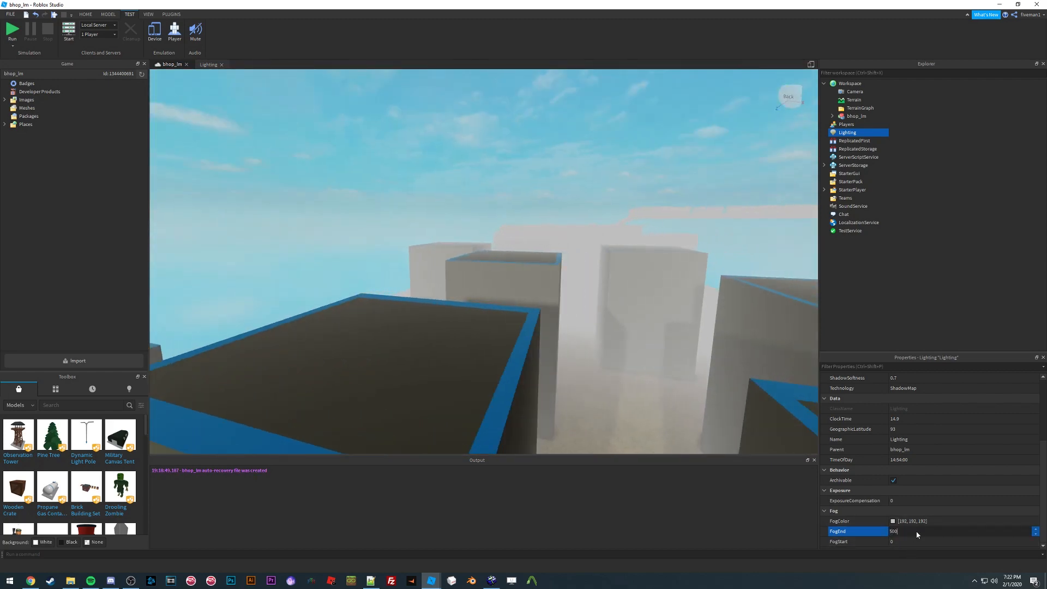
{"action": "key", "text": "Return"}
{"action": "key", "text": "w"}
{"action": "right_click_drag", "start_coordinate": [566, 255], "coordinate": [568, 279]}
{"action": "left_click", "coordinate": [906, 521]}
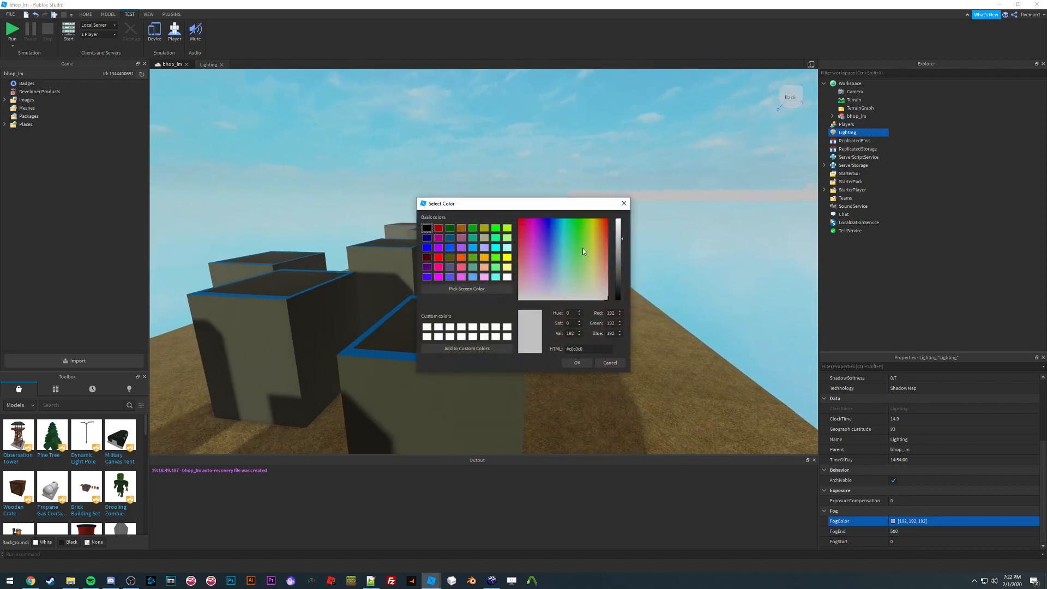
{"action": "left_click", "coordinate": [610, 363]}
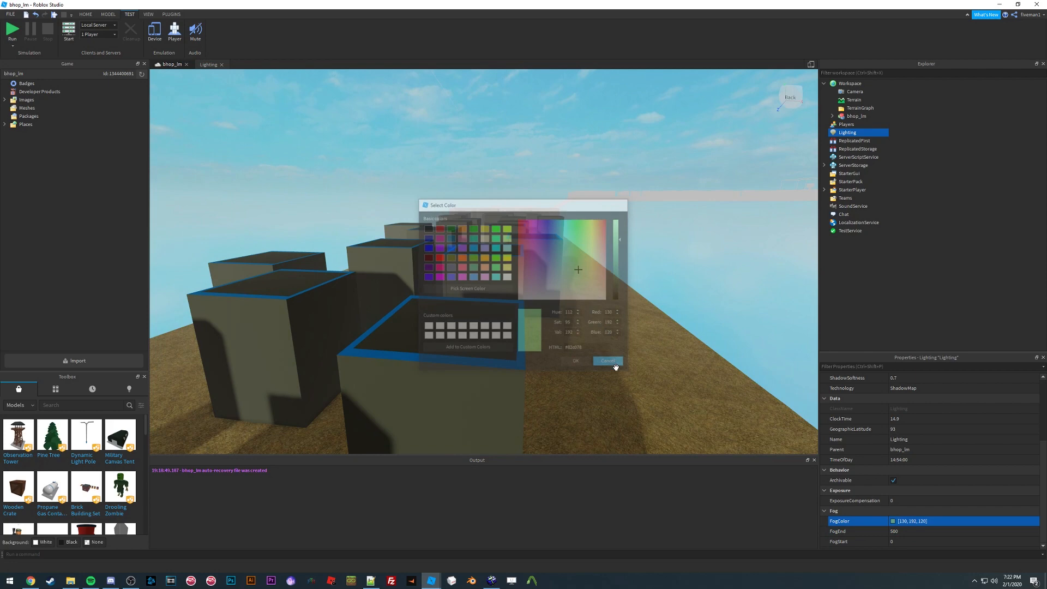
Step: Set the Lighting FogStart to 100
{"action": "left_click", "coordinate": [907, 542]}
{"action": "type", "text": "100"}
{"action": "key", "text": "Return"}
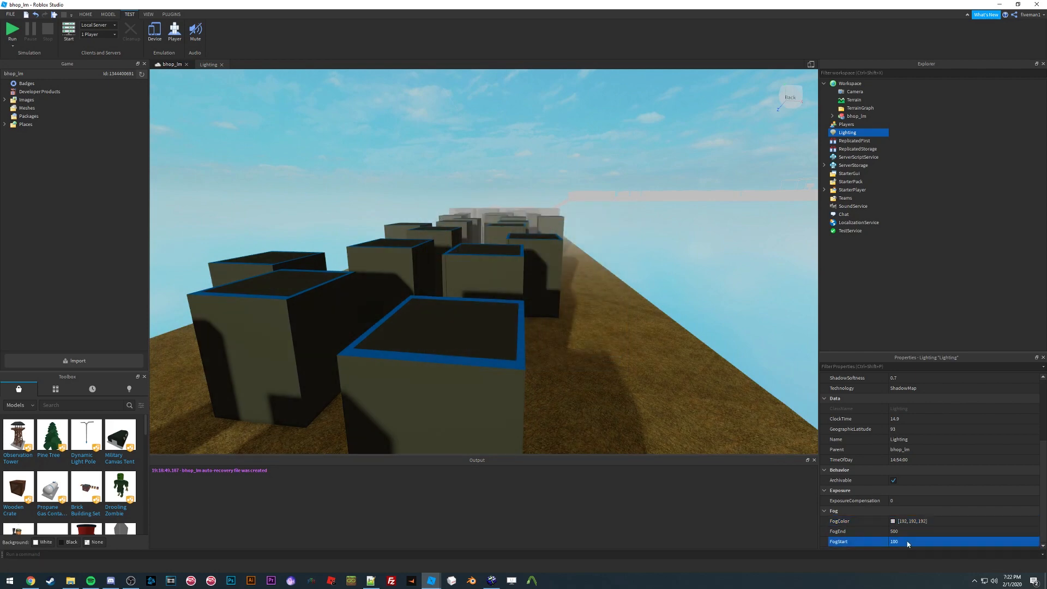
Step: Set the Lighting FogEnd to 100000
{"action": "right_click_drag", "start_coordinate": [482, 250], "coordinate": [482, 250]}
{"action": "key", "text": "w"}
{"action": "key", "text": "w"}
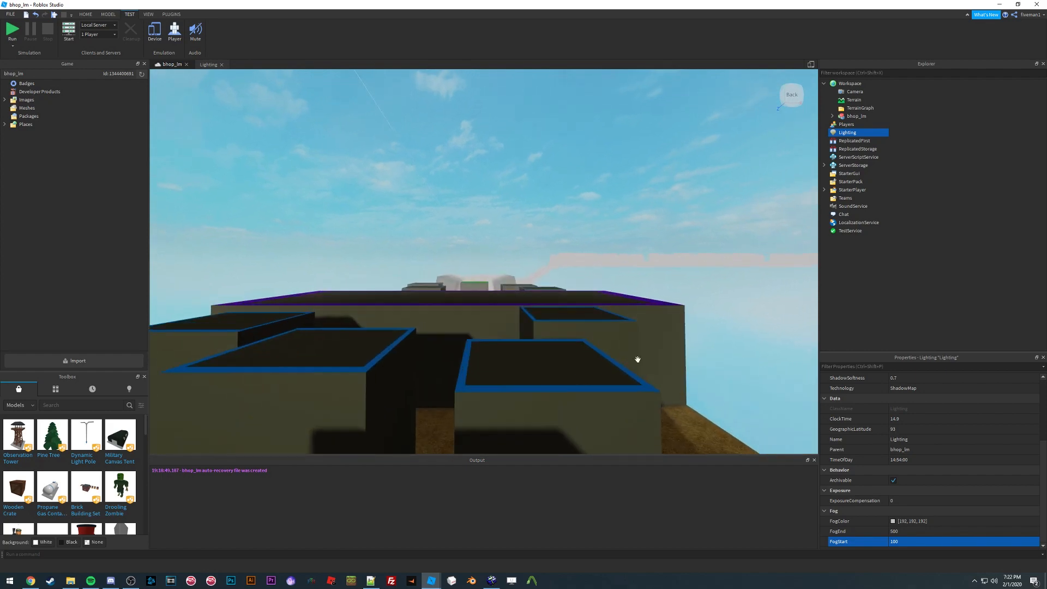
{"action": "left_click", "coordinate": [908, 532]}
{"action": "type", "text": "100000"}
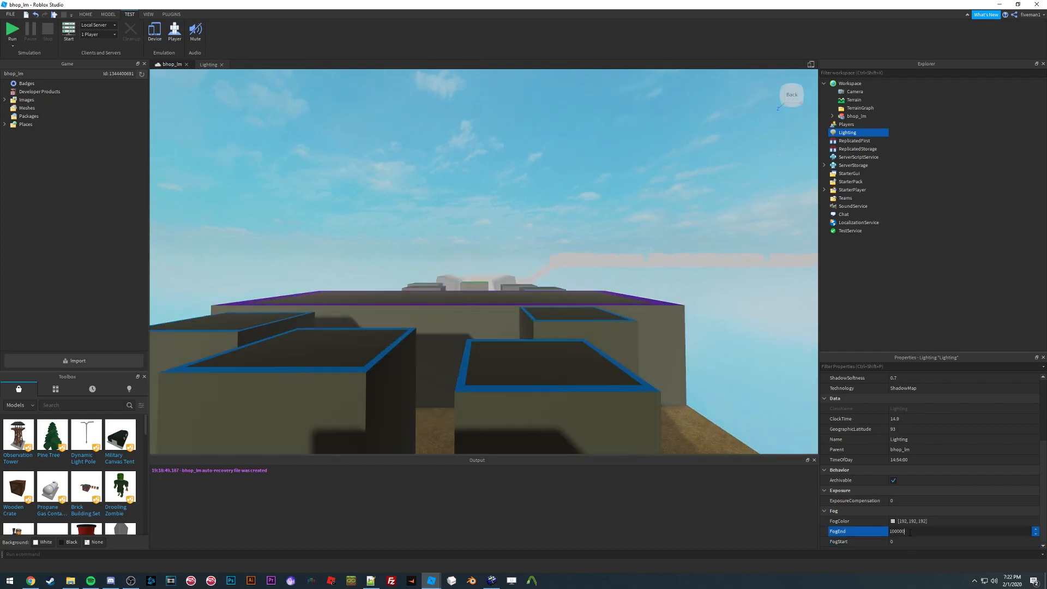
{"action": "key", "text": "Return"}
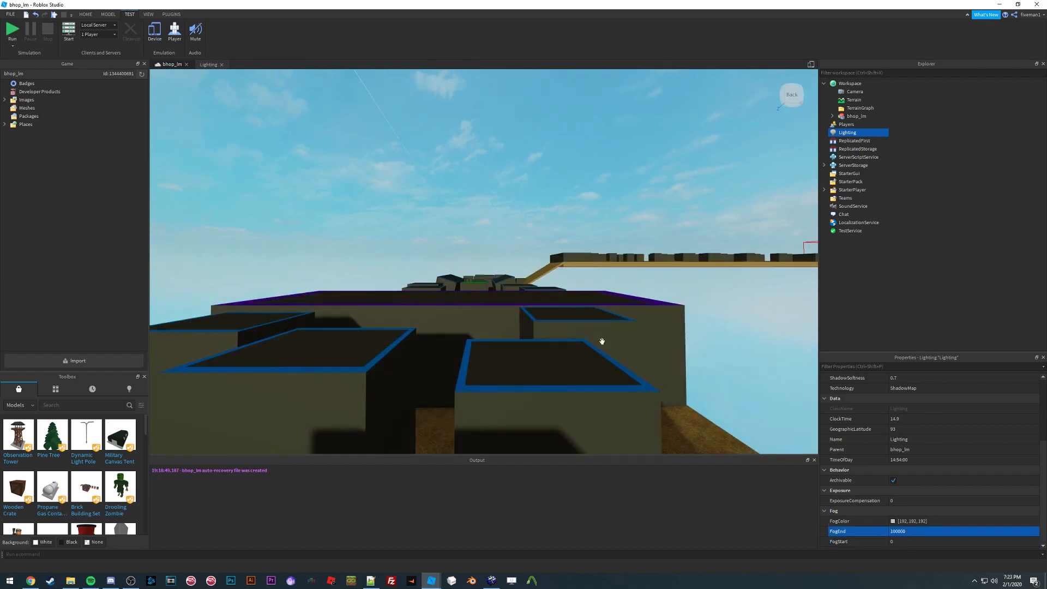
Step: Fly through the course to inspect the blocks with the new fog settings
{"action": "right_click_drag", "start_coordinate": [507, 221], "coordinate": [476, 262]}
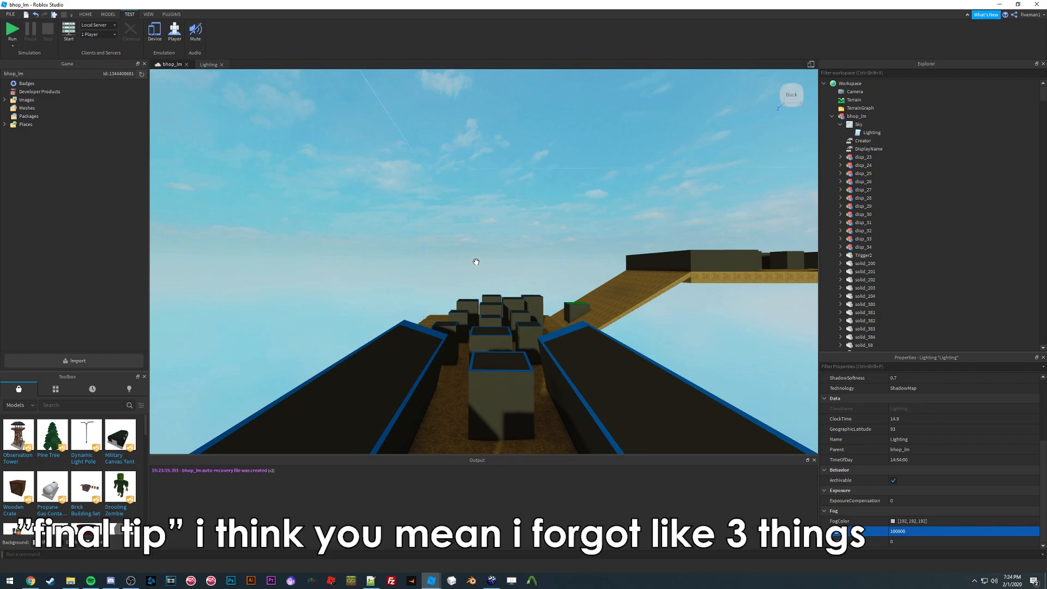
{"action": "right_click_drag", "start_coordinate": [464, 267], "coordinate": [541, 264]}
{"action": "key", "text": "w"}
{"action": "key", "text": "w"}
{"action": "key", "text": "d"}
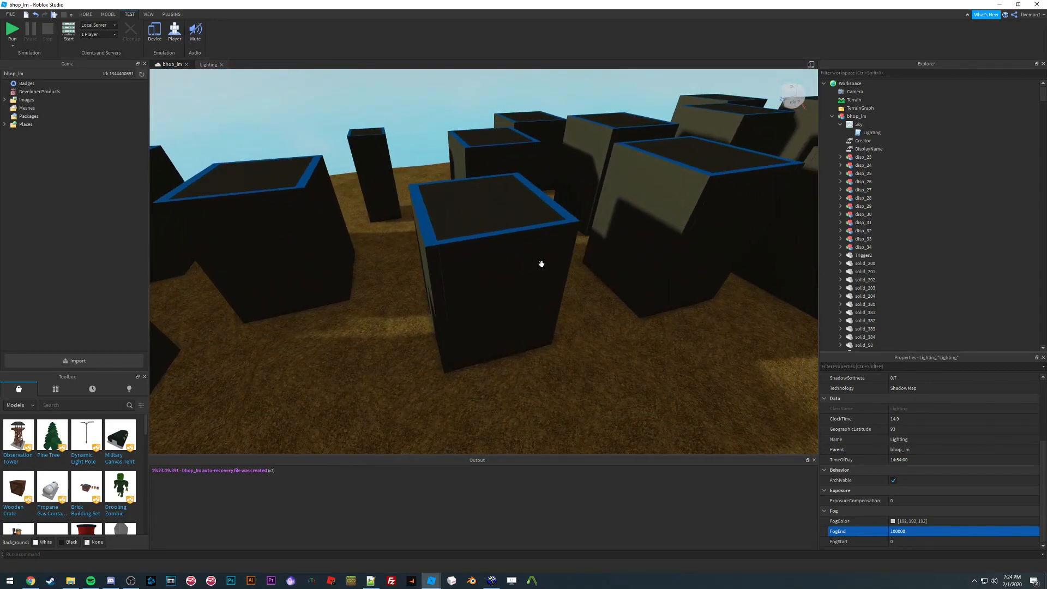
{"action": "key", "text": "w"}
{"action": "right_click_drag", "start_coordinate": [540, 262], "coordinate": [508, 272]}
{"action": "key", "text": "a"}
{"action": "key", "text": "d"}
{"action": "key", "text": "d"}
{"action": "key", "text": "s"}
{"action": "key", "text": "w"}
{"action": "key", "text": "w"}
{"action": "key", "text": "w"}
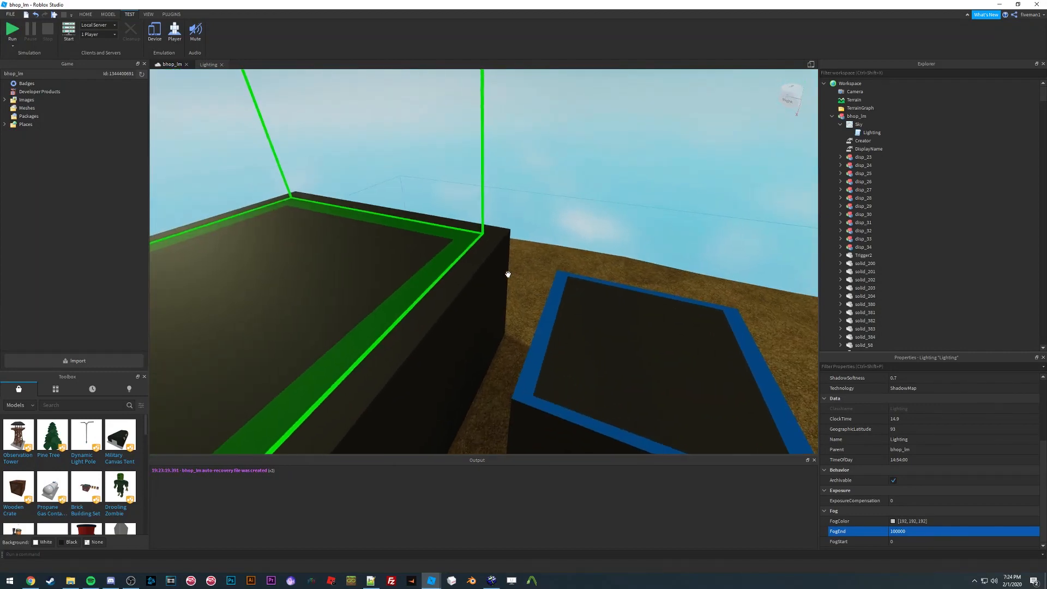
Step: Fly along the course inspecting the block shadows and textures from several angles
{"action": "right_click_drag", "start_coordinate": [508, 274], "coordinate": [489, 271]}
{"action": "key", "text": "s"}
{"action": "key", "text": "w"}
{"action": "key", "text": "s"}
{"action": "key", "text": "w"}
{"action": "key", "text": "s"}
{"action": "key", "text": "w"}
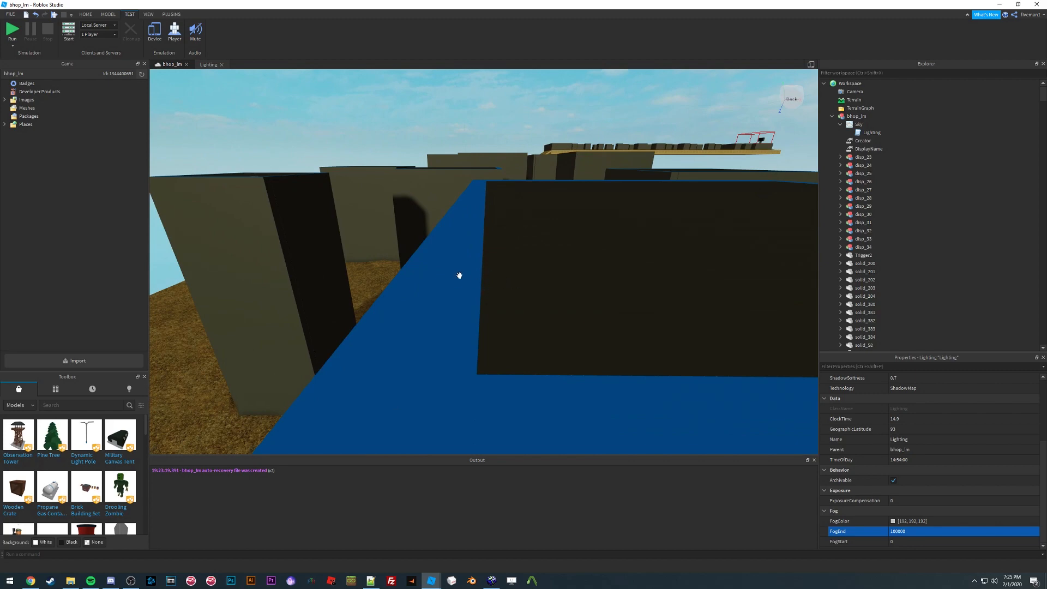
{"action": "key", "text": "s"}
{"action": "right_click_drag", "start_coordinate": [477, 286], "coordinate": [486, 312]}
{"action": "key", "text": "w"}
{"action": "key", "text": "s"}
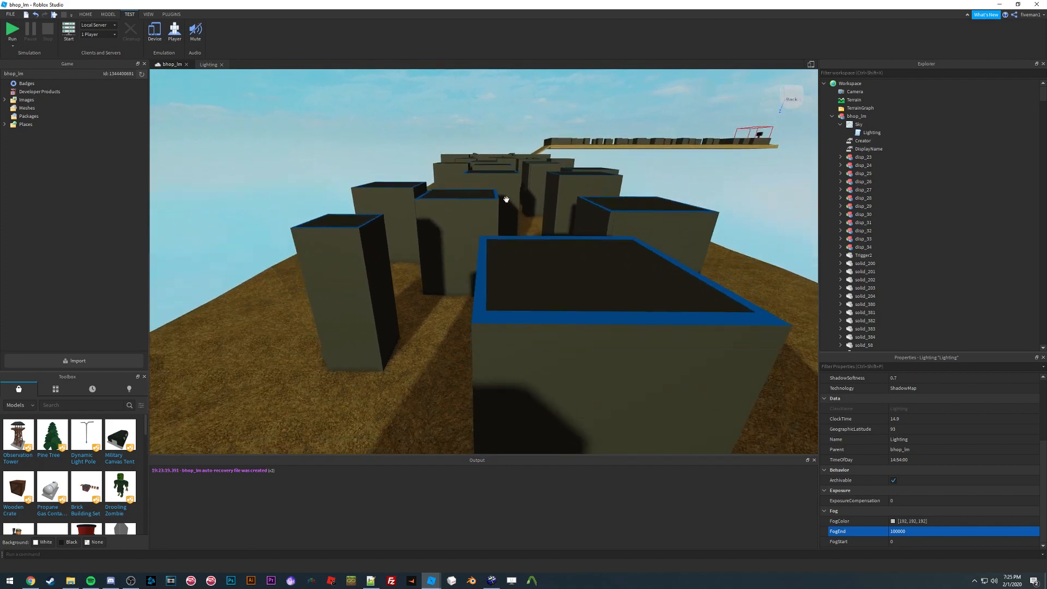
{"action": "right_click_drag", "start_coordinate": [505, 201], "coordinate": [512, 282]}
{"action": "key", "text": "w"}
{"action": "key", "text": "s"}
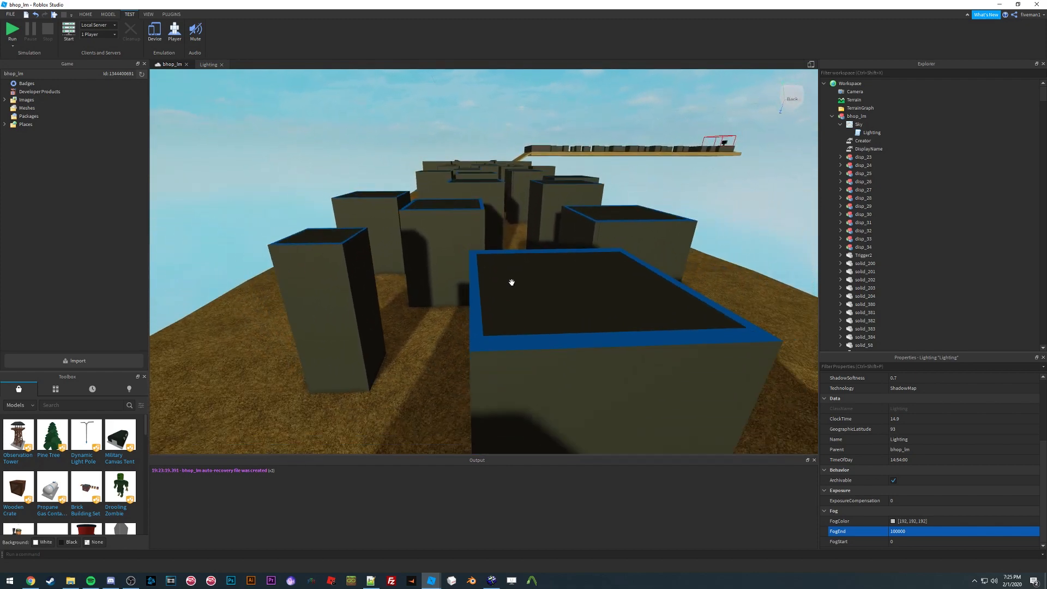
{"action": "right_click_drag", "start_coordinate": [500, 278], "coordinate": [502, 282]}
{"action": "key", "text": "s"}
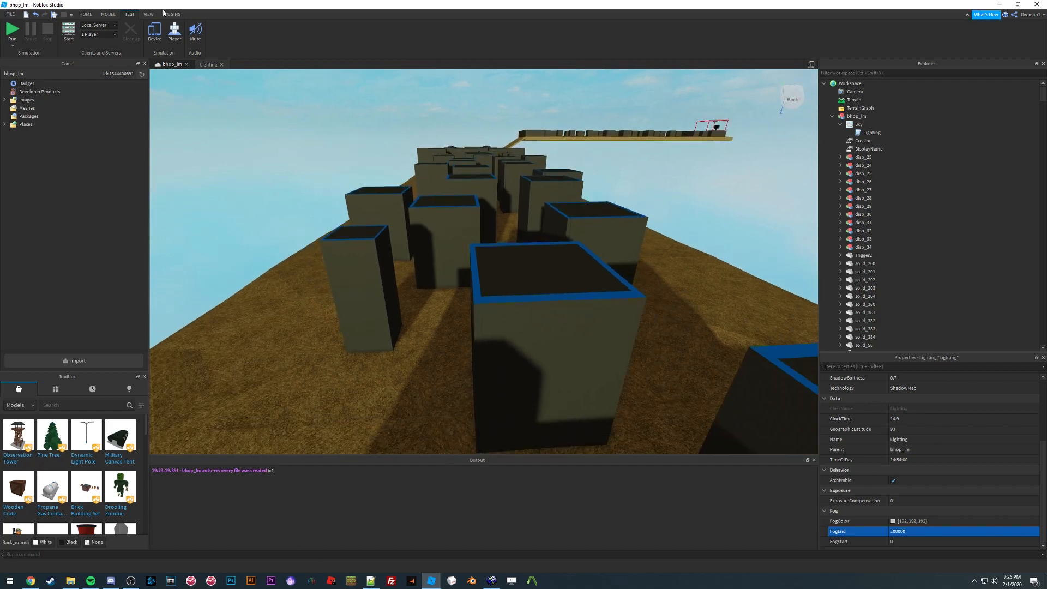
Step: Open the F3X Building Tools plugin and dismiss its HttpService notice
{"action": "left_click", "coordinate": [168, 15]}
{"action": "left_click", "coordinate": [433, 34]}
{"action": "key", "text": "w"}
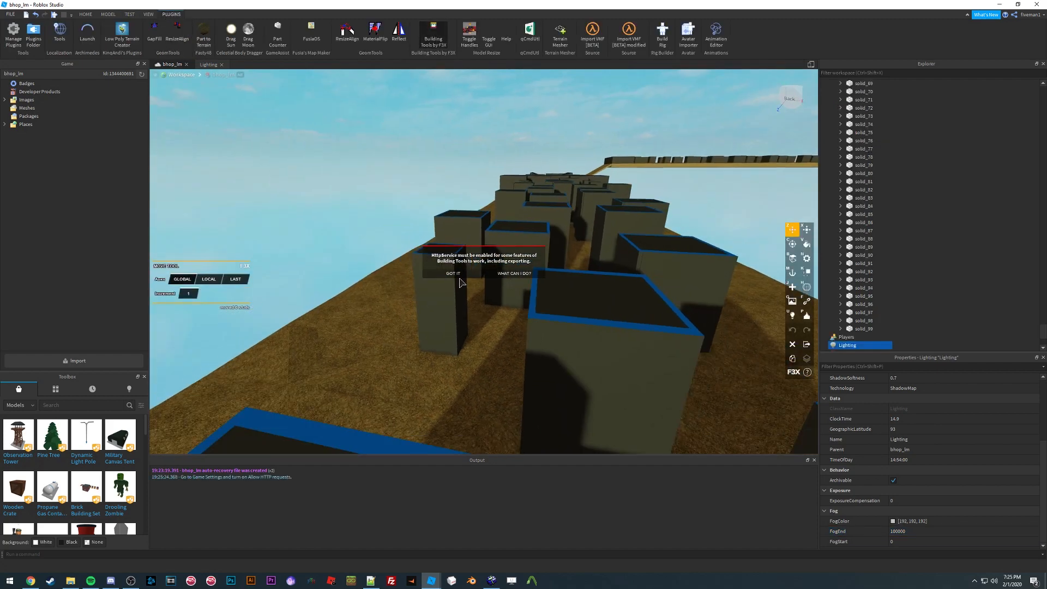
{"action": "left_click", "coordinate": [481, 257]}
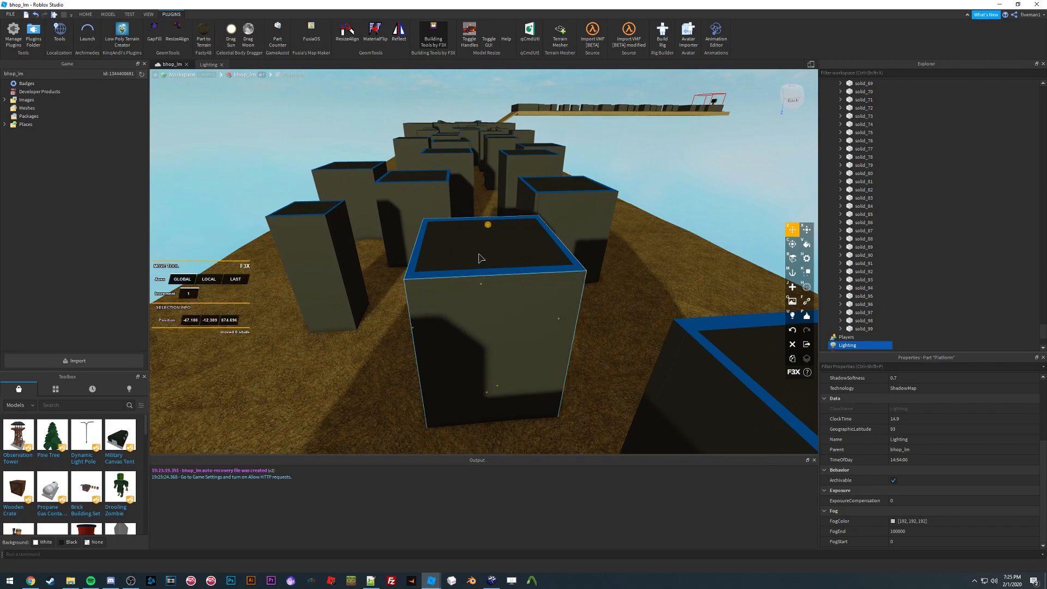
Step: Try moving a platform block with the F3X Move tool, then undo the moves
{"action": "key", "text": "f"}
{"action": "left_click_drag", "start_coordinate": [553, 270], "coordinate": [467, 259]}
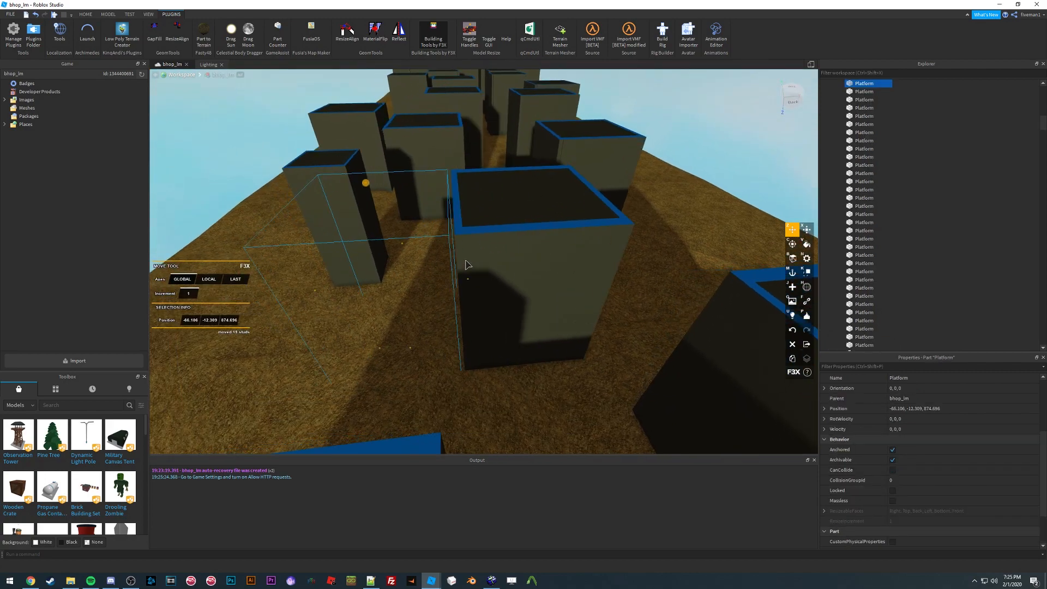
{"action": "right_click_drag", "start_coordinate": [467, 259], "coordinate": [467, 258]}
{"action": "key", "text": "w"}
{"action": "key", "text": "s"}
{"action": "right_click_drag", "start_coordinate": [514, 298], "coordinate": [514, 283]}
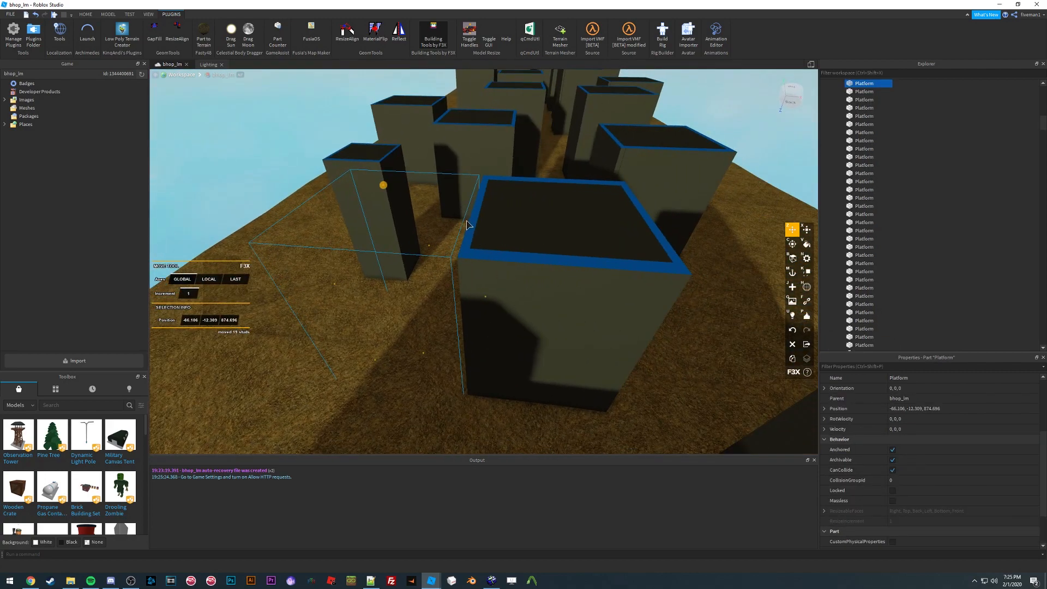
{"action": "key", "text": "w"}
{"action": "right_click_drag", "start_coordinate": [515, 247], "coordinate": [517, 248]}
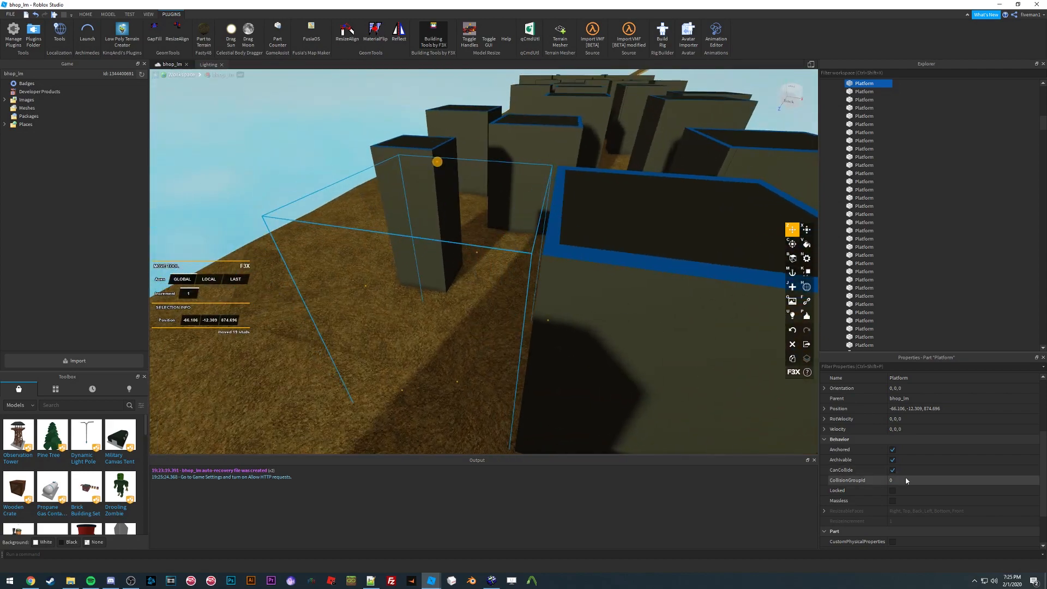
{"action": "mouse_move", "coordinate": [535, 295]}
{"action": "right_mouse_down"}
{"action": "mouse_move", "coordinate": [582, 301]}
{"action": "mouse_move", "coordinate": [552, 290]}
{"action": "right_mouse_up"}
{"action": "key", "text": "w"}
{"action": "left_click", "coordinate": [522, 279]}
{"action": "key", "text": "d"}
{"action": "left_click", "coordinate": [641, 312]}
{"action": "key", "text": "s"}
{"action": "key", "text": "a"}
{"action": "key", "text": "shift+z"}
{"action": "key", "text": "shift+z"}
{"action": "key", "text": "shift+z"}
{"action": "key", "text": "shift+z"}
{"action": "key", "text": "s"}
{"action": "left_click", "coordinate": [490, 165]}
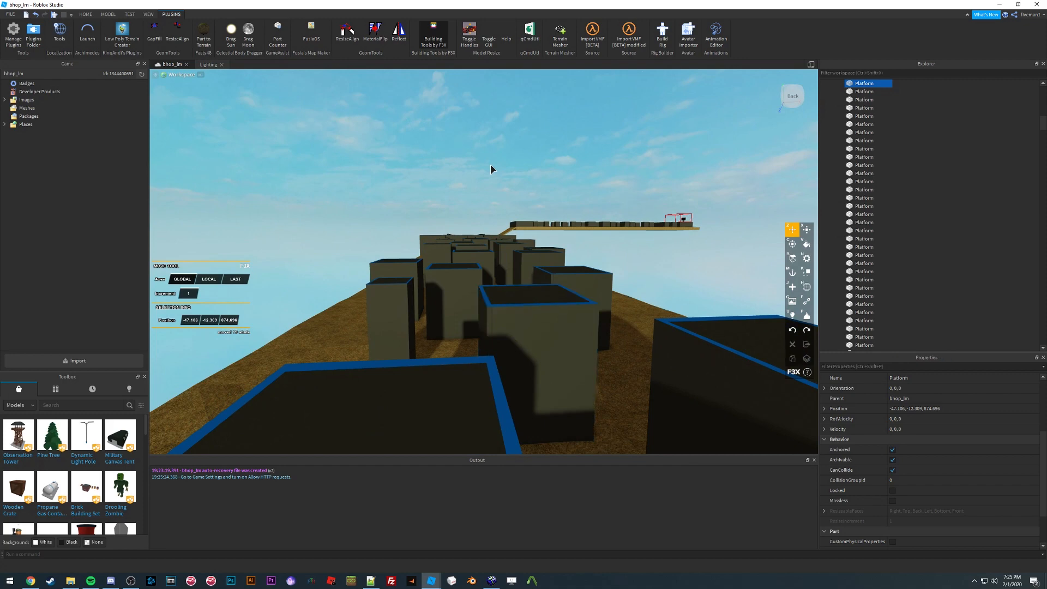
Step: Select a platform block and resize it with the F3X Resize tool
{"action": "right_click_drag", "start_coordinate": [514, 231], "coordinate": [513, 228]}
{"action": "key", "text": "s"}
{"action": "key", "text": "w"}
{"action": "left_click", "coordinate": [510, 257]}
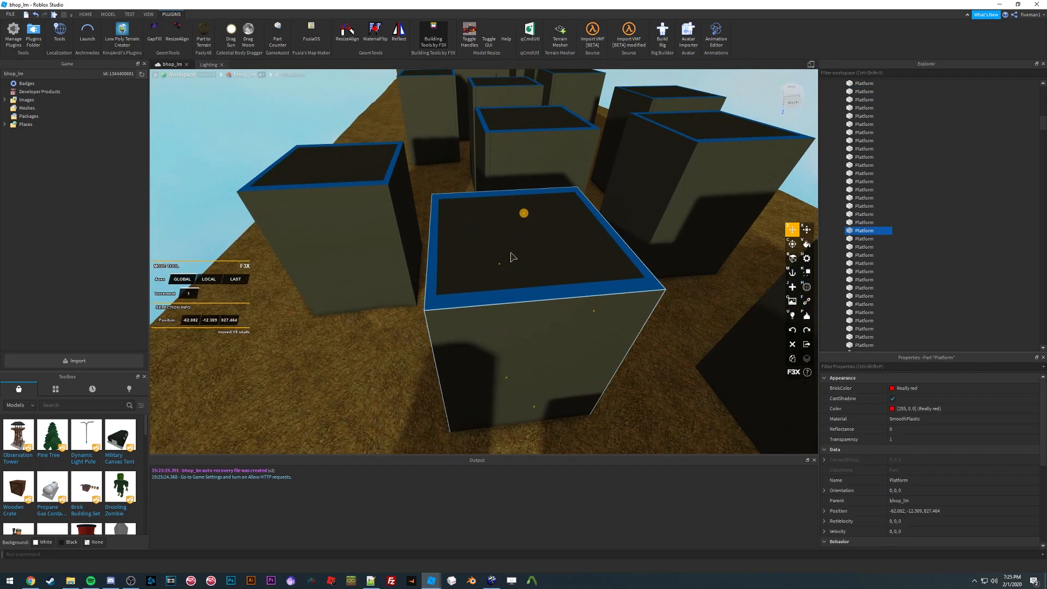
{"action": "key", "text": "w"}
{"action": "key", "text": "x"}
{"action": "key", "text": "w"}
{"action": "right_click_drag", "start_coordinate": [520, 257], "coordinate": [511, 261]}
{"action": "key", "text": "s"}
{"action": "key", "text": "w"}
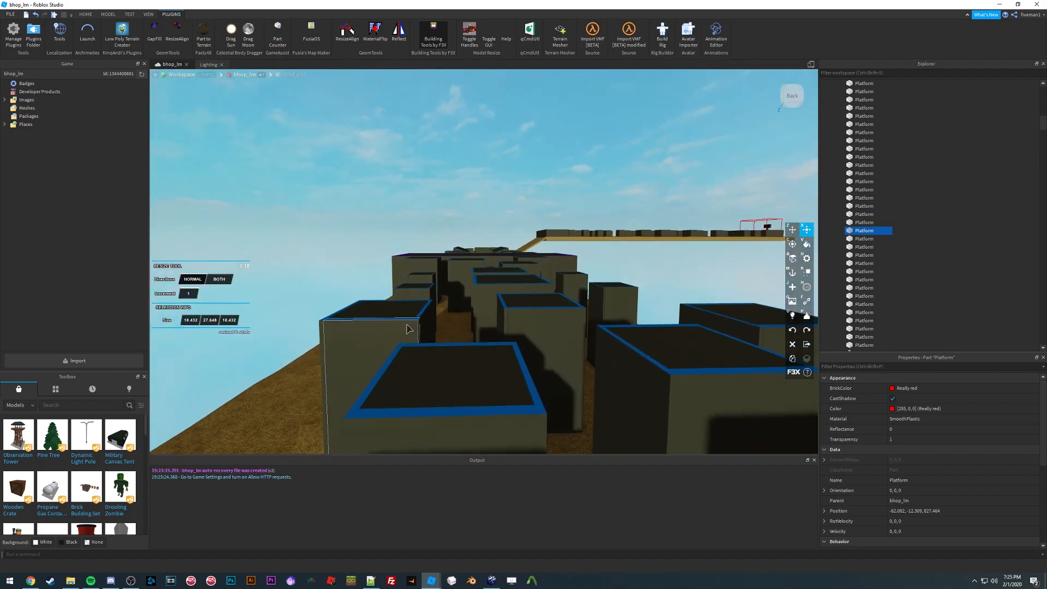
{"action": "key", "text": "w"}
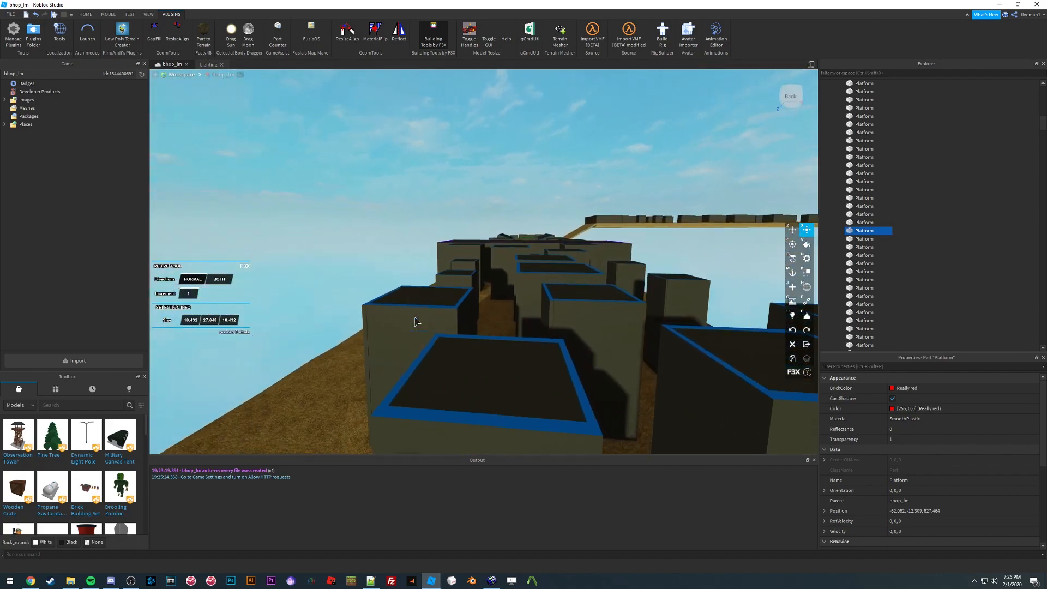
{"action": "left_click", "coordinate": [488, 355]}
{"action": "key", "text": "w"}
{"action": "right_click_drag", "start_coordinate": [484, 272], "coordinate": [485, 272]}
{"action": "key", "text": "w"}
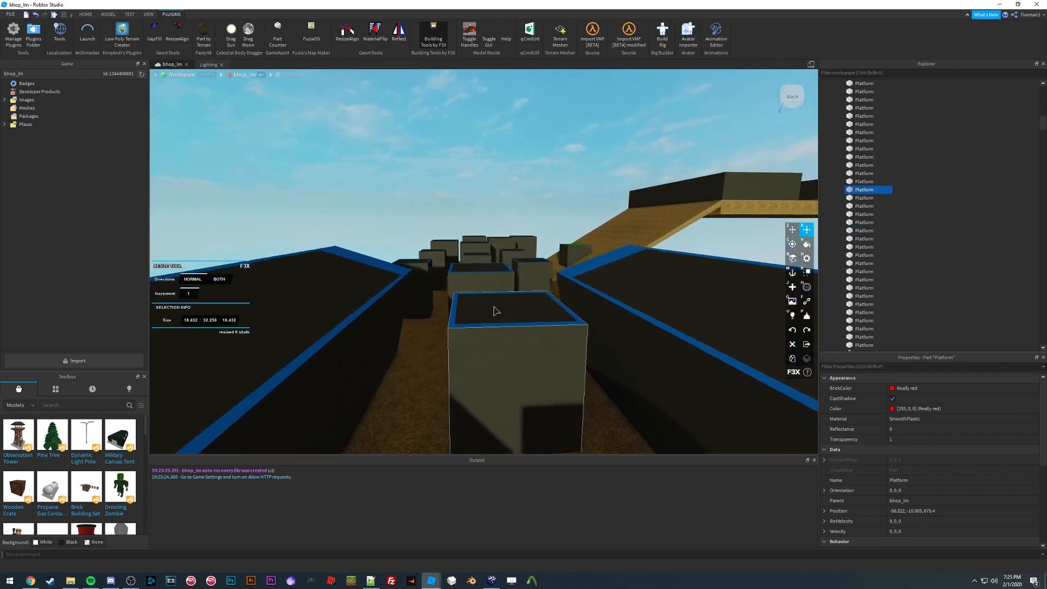
Step: Resize another platform block by pulling its resize handle
{"action": "left_click", "coordinate": [496, 307]}
{"action": "key", "text": "w"}
{"action": "right_click_drag", "start_coordinate": [485, 256], "coordinate": [485, 256]}
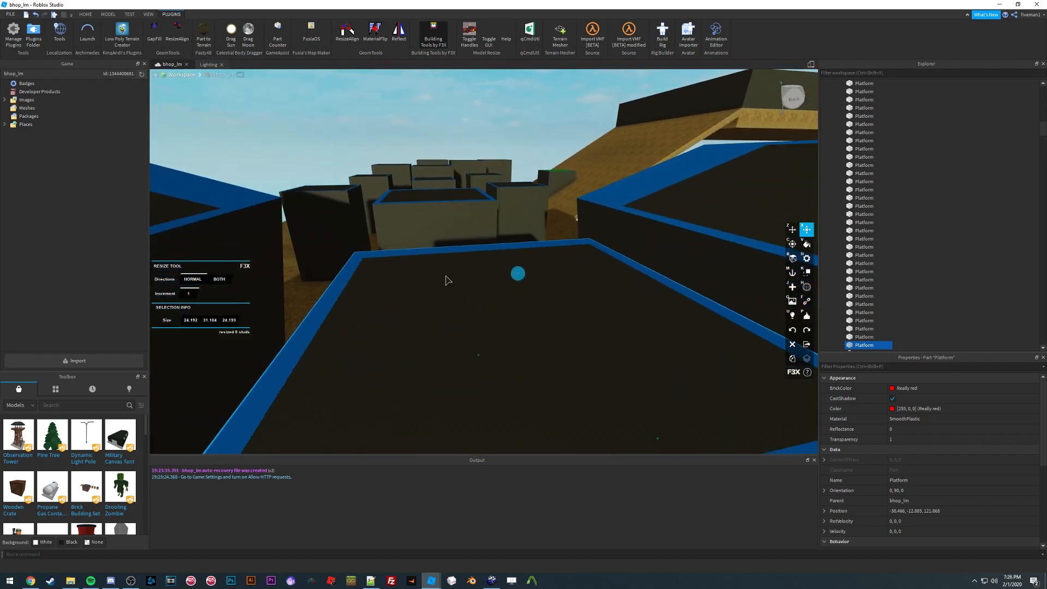
{"action": "right_click_drag", "start_coordinate": [503, 259], "coordinate": [523, 206]}
{"action": "left_click", "coordinate": [532, 185]}
{"action": "key", "text": "s"}
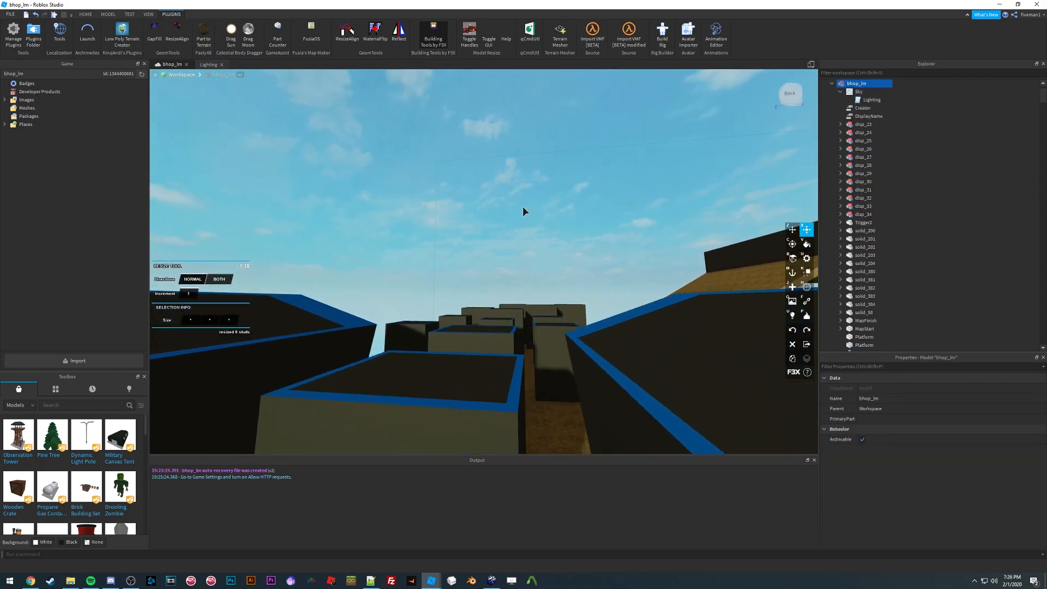
{"action": "right_click_drag", "start_coordinate": [504, 140], "coordinate": [507, 120]}
{"action": "left_click", "coordinate": [507, 120]}
{"action": "key", "text": "w"}
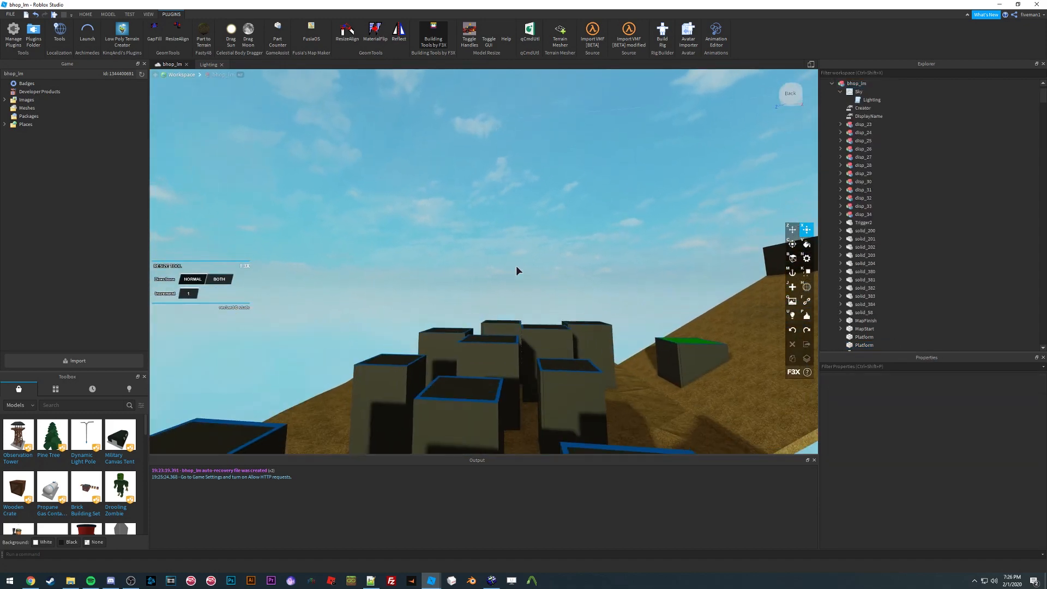
{"action": "right_click_drag", "start_coordinate": [516, 266], "coordinate": [531, 262]}
{"action": "key", "text": "w"}
{"action": "key", "text": "w"}
{"action": "key", "text": "d"}
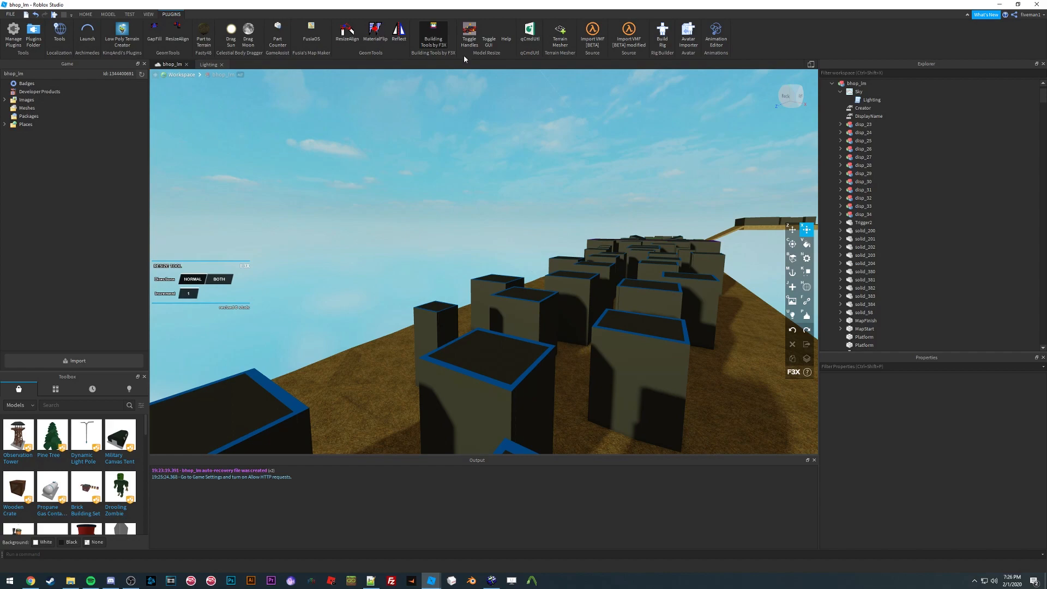
{"action": "right_click_drag", "start_coordinate": [492, 161], "coordinate": [492, 161]}
{"action": "key", "text": "s"}
Step: Try scaling the bhop_lm model to 115.2 percent with the Model Resize plugin, then undo it
{"action": "left_click", "coordinate": [832, 83]}
{"action": "scroll", "coordinate": [727, 162], "scroll_direction": "down", "scroll_amount": 5}
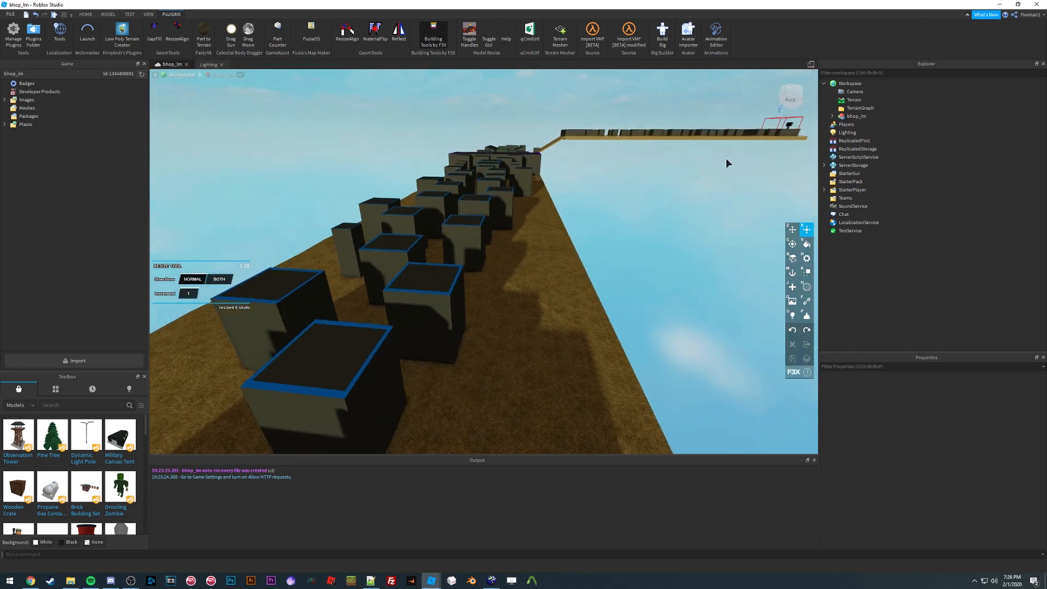
{"action": "left_click", "coordinate": [852, 117]}
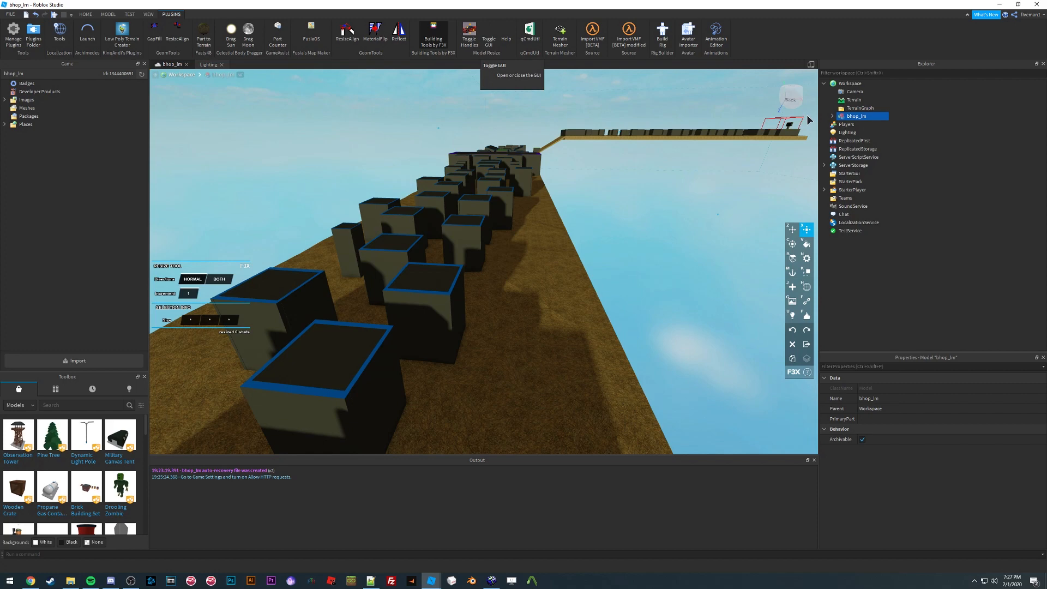
{"action": "left_click", "coordinate": [488, 32]}
{"action": "left_click", "coordinate": [423, 297]}
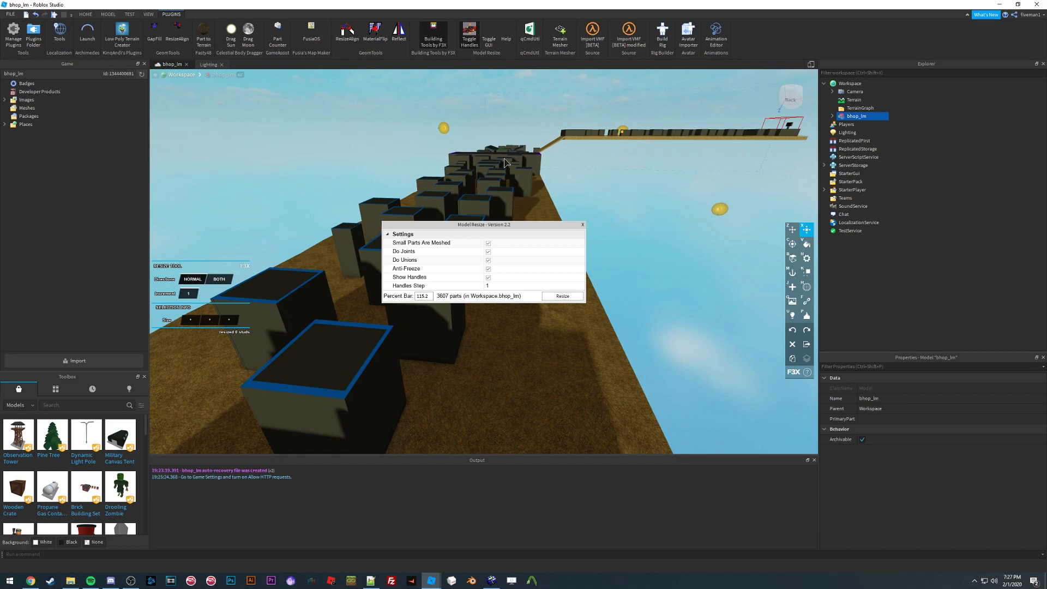
{"action": "left_click", "coordinate": [564, 295]}
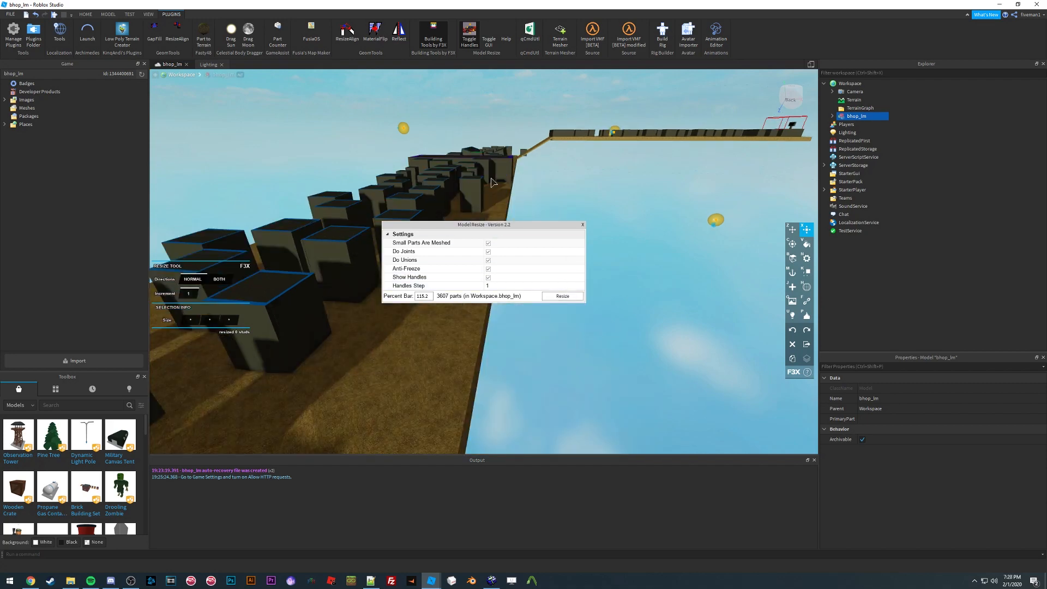
{"action": "left_click", "coordinate": [38, 16]}
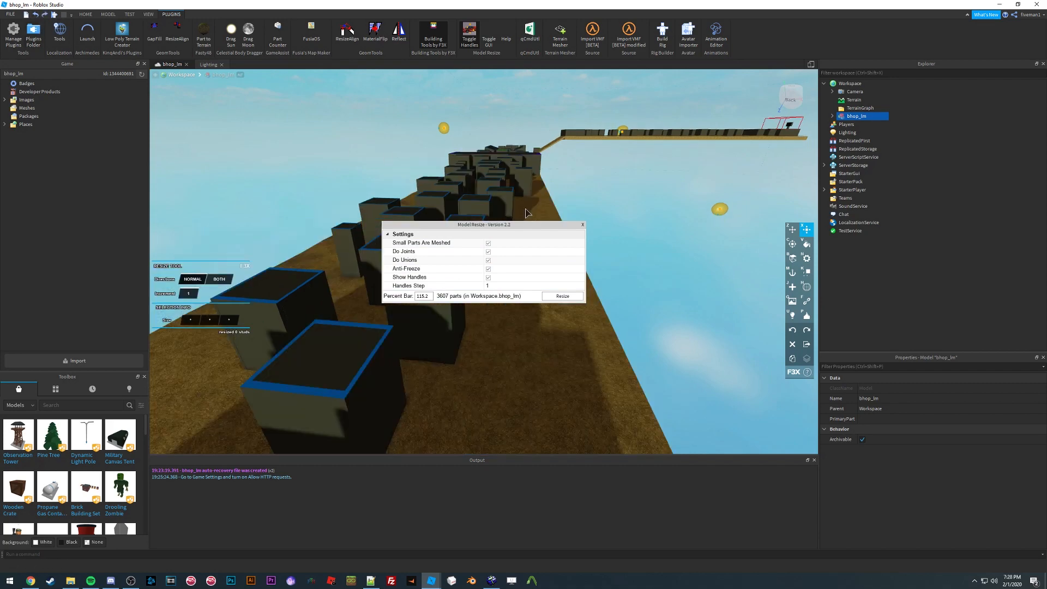
Step: Close the Model Resize window and look over the course
{"action": "left_click", "coordinate": [583, 224]}
{"action": "right_click_drag", "start_coordinate": [561, 227], "coordinate": [527, 152]}
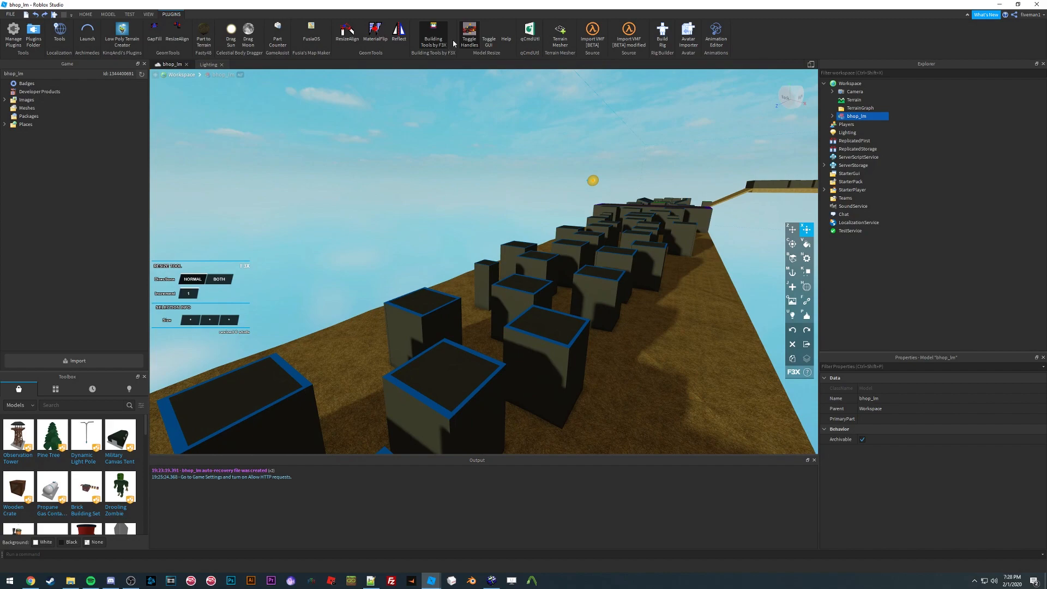
{"action": "right_click_drag", "start_coordinate": [515, 201], "coordinate": [515, 201]}
{"action": "key", "text": "a"}
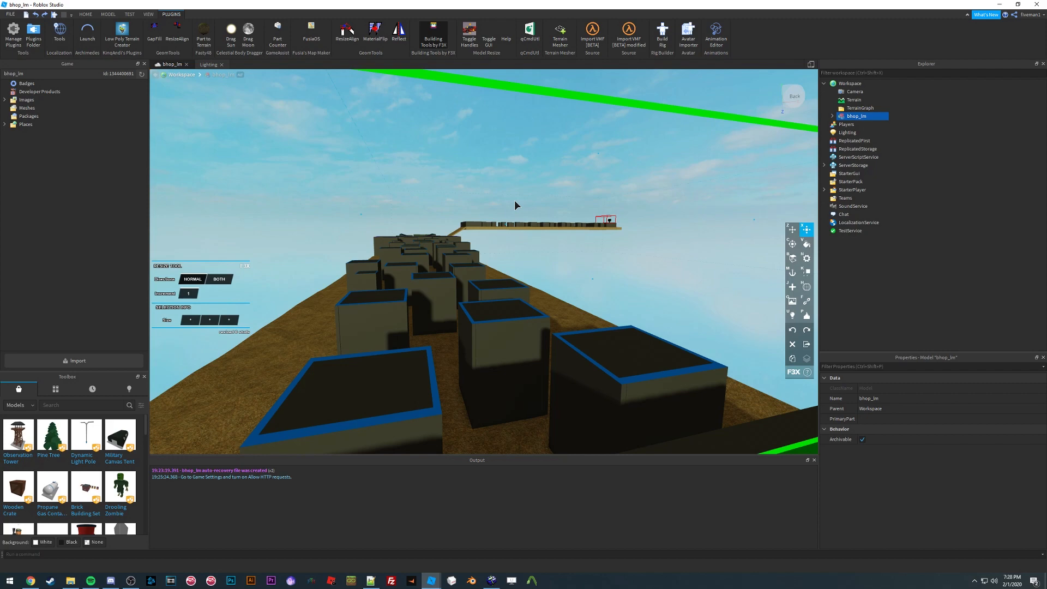
Step: Fly the camera forward along the course to examine the platform blocks up close
{"action": "key", "text": "w"}
{"action": "right_click_drag", "start_coordinate": [515, 201], "coordinate": [489, 212]}
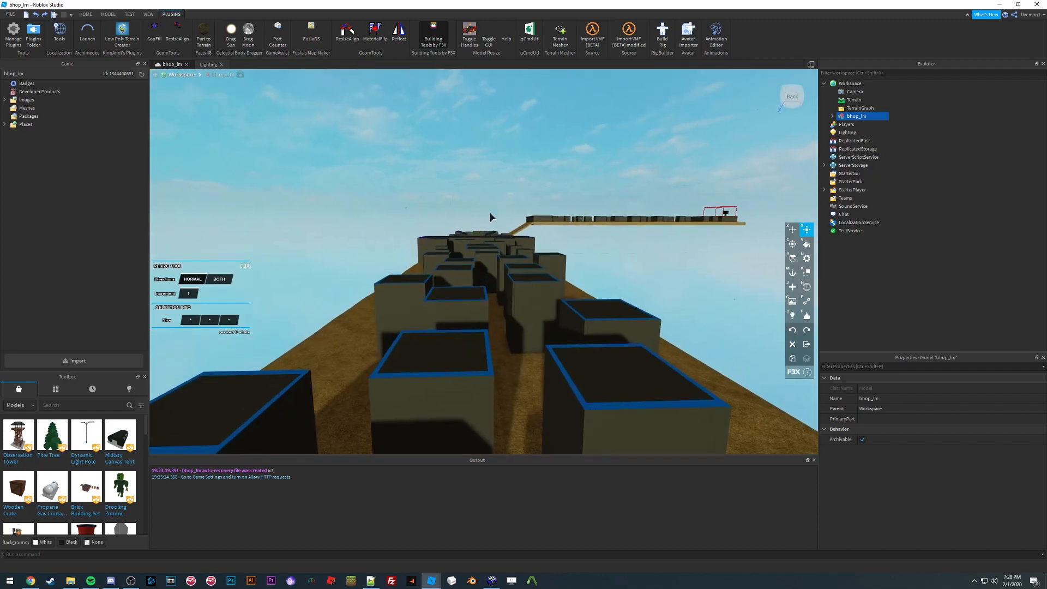
{"action": "key", "text": "w"}
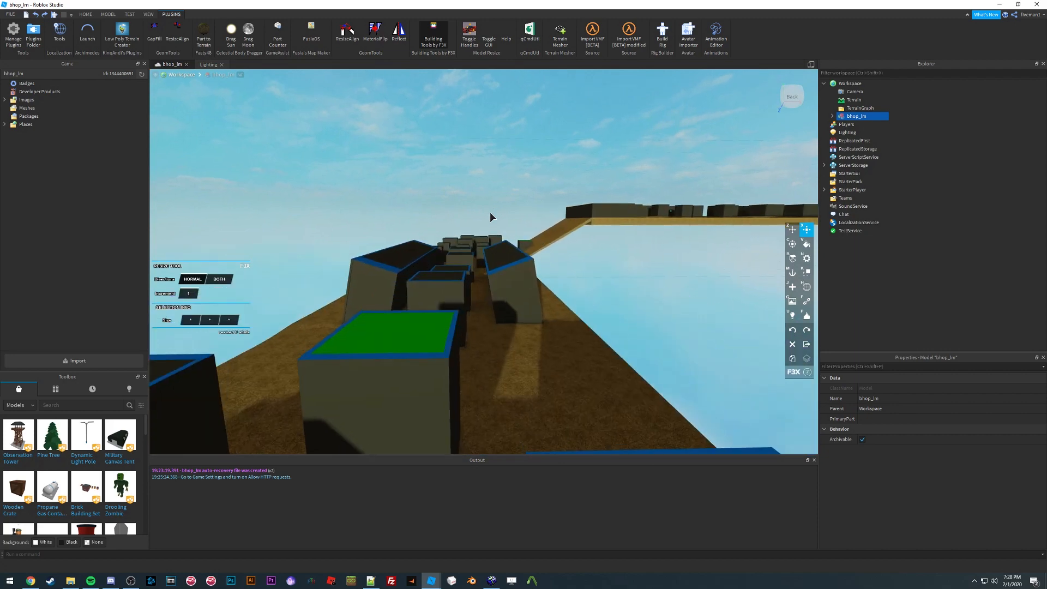
{"action": "key", "text": "w"}
{"action": "right_click_drag", "start_coordinate": [489, 212], "coordinate": [489, 211]}
{"action": "key", "text": "w"}
{"action": "key", "text": "w"}
{"action": "key", "text": "w"}
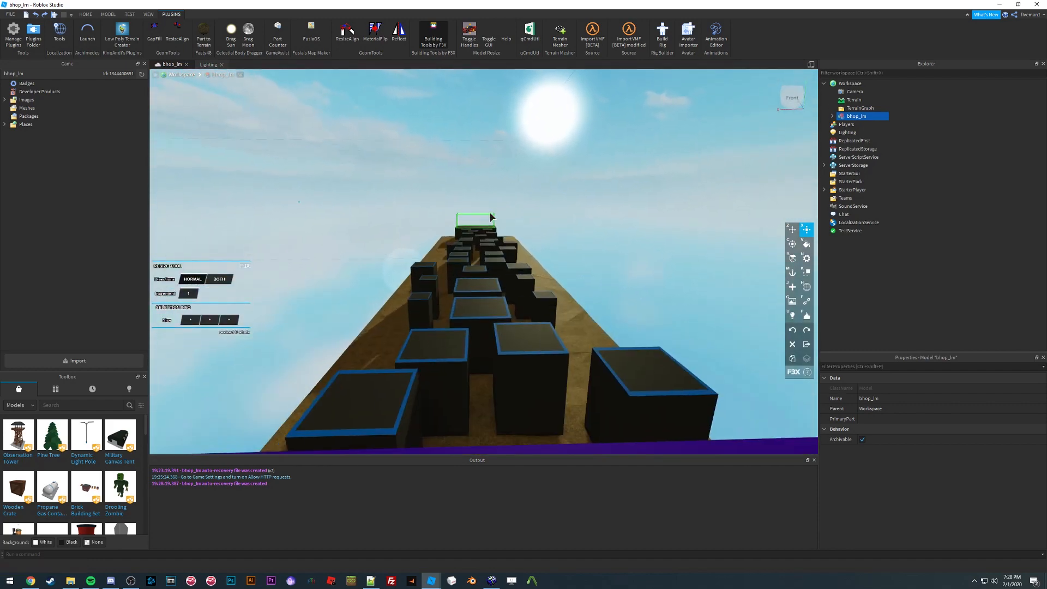
{"action": "key", "text": "w"}
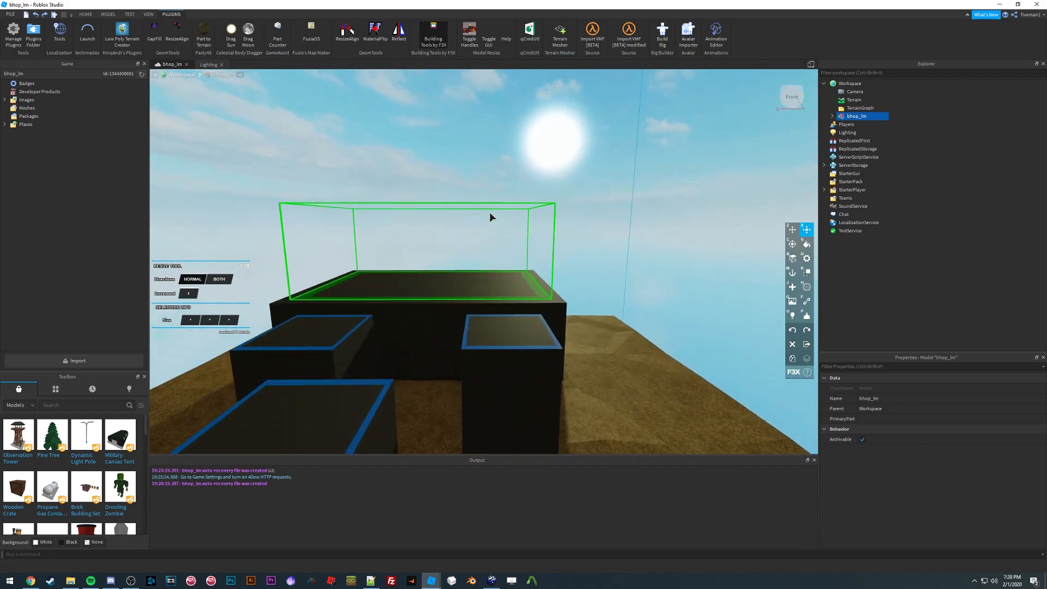
{"action": "key", "text": "w"}
{"action": "right_click_drag", "start_coordinate": [489, 212], "coordinate": [489, 211]}
{"action": "key", "text": "s"}
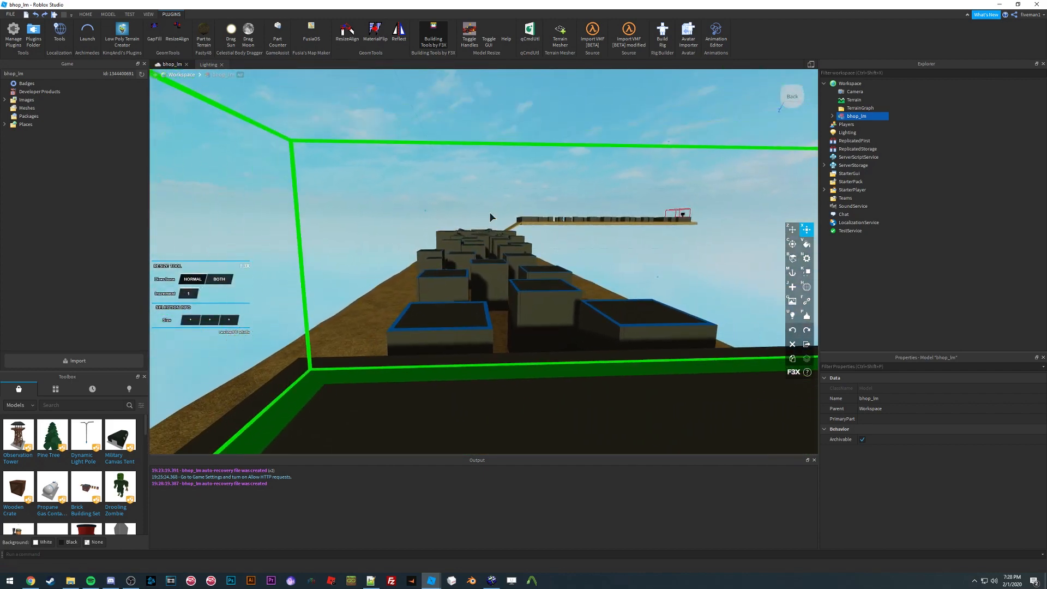
{"action": "key", "text": "w"}
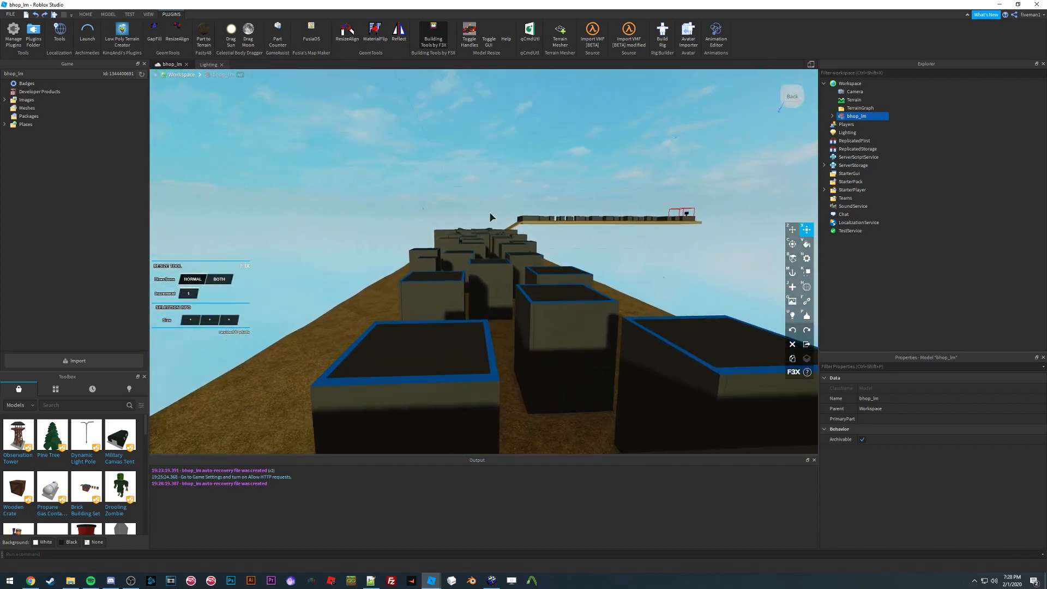